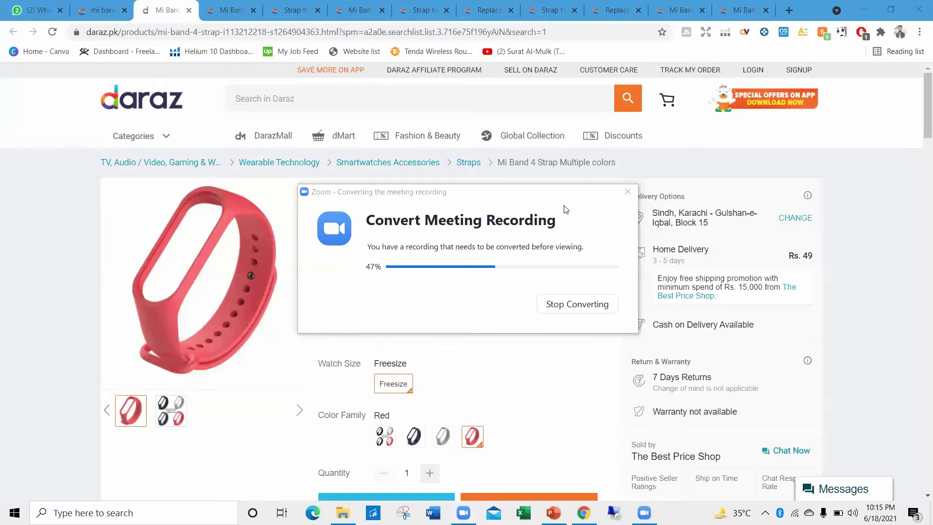
Open the Mi band workbook from the Downloads folder, enable editing, and show the General Product Info sheet from its first column.
{"action": "left_click", "coordinate": [20, 202]}
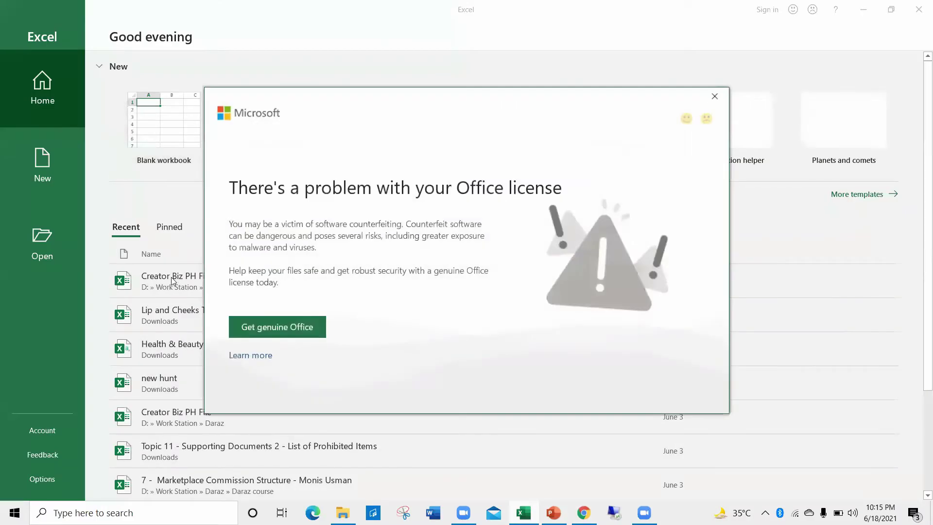
{"action": "left_click", "coordinate": [714, 96]}
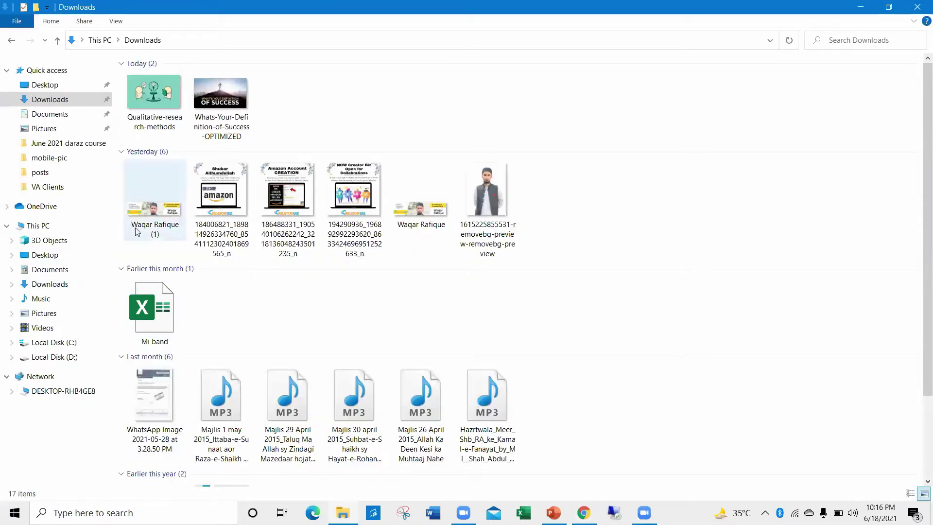
{"action": "double_click", "coordinate": [134, 312]}
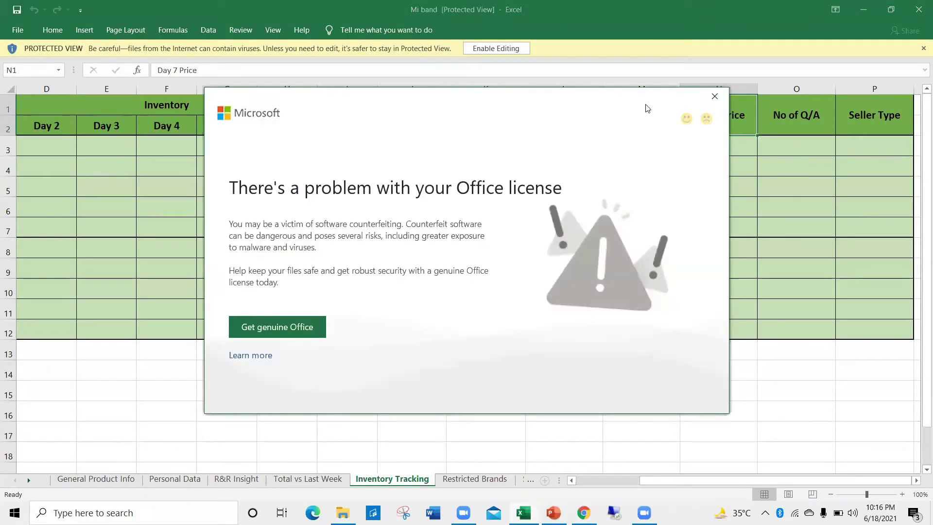
{"action": "left_click", "coordinate": [714, 96]}
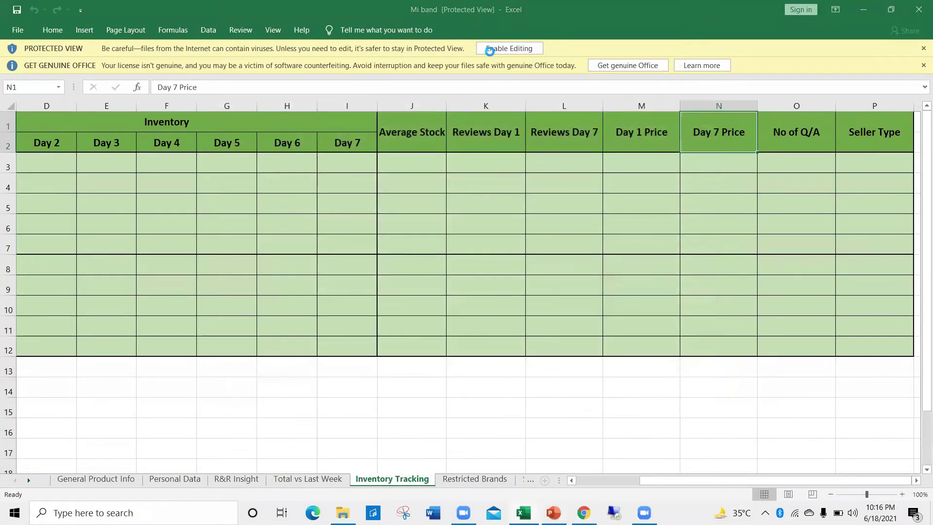
{"action": "left_click", "coordinate": [489, 49]}
{"action": "left_click", "coordinate": [921, 104]}
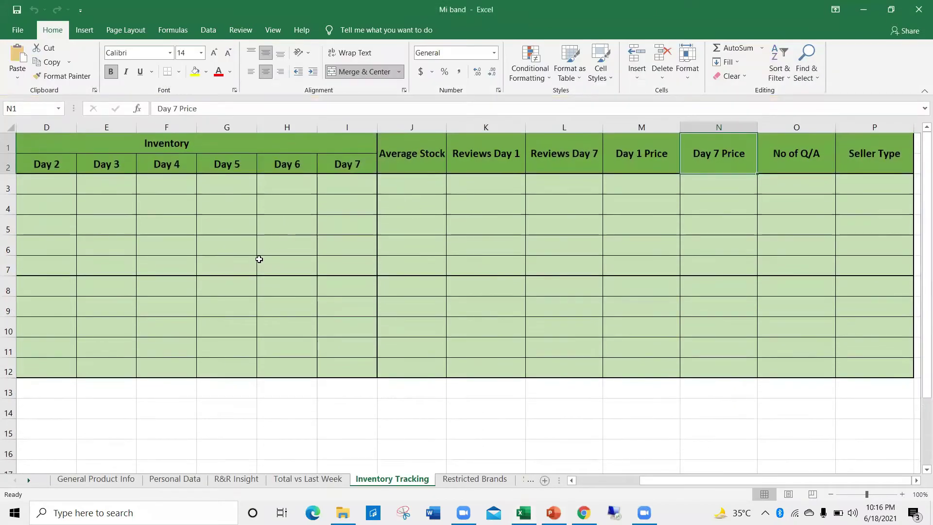
{"action": "left_click", "coordinate": [88, 478]}
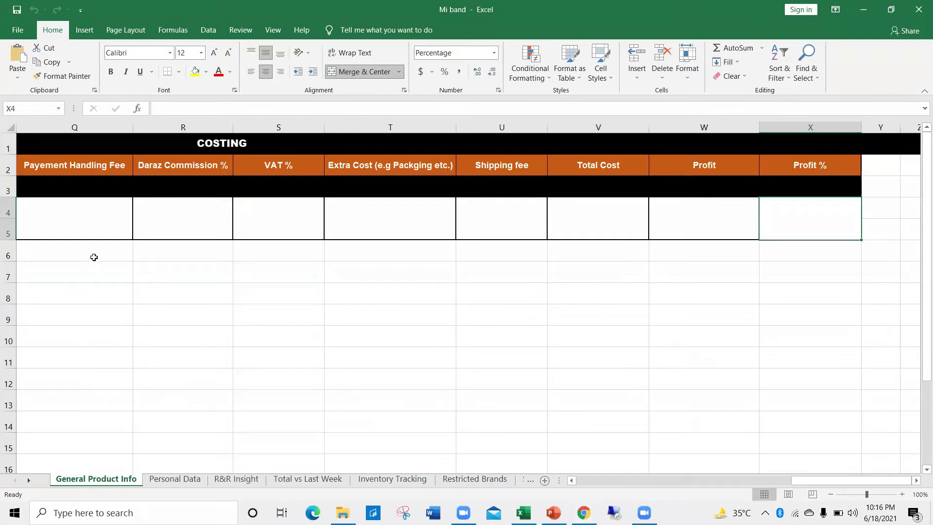
{"action": "left_click_drag", "start_coordinate": [831, 480], "coordinate": [617, 482]}
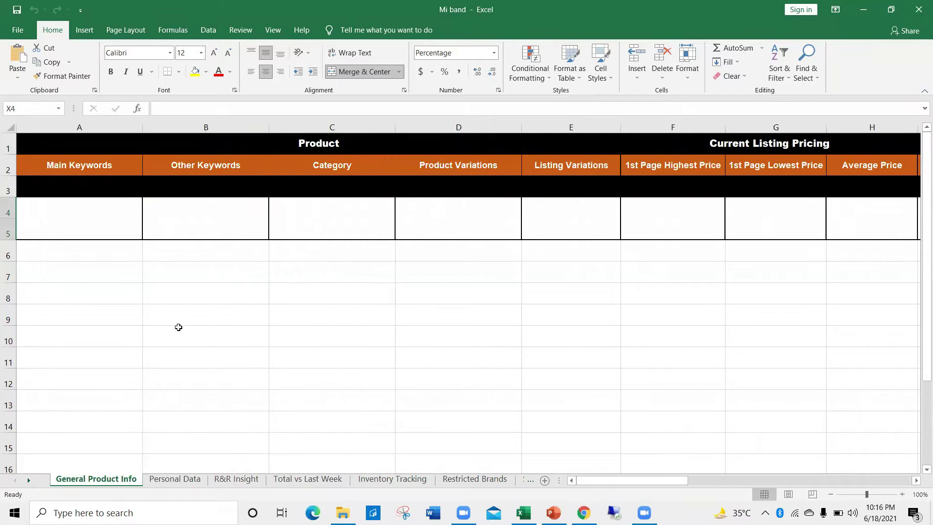
Copy the search term "mi band" from the Daraz search results in Chrome into the Main Keywords cell A4 in Excel.
{"action": "left_click", "coordinate": [83, 212]}
{"action": "double_click", "coordinate": [74, 215]}
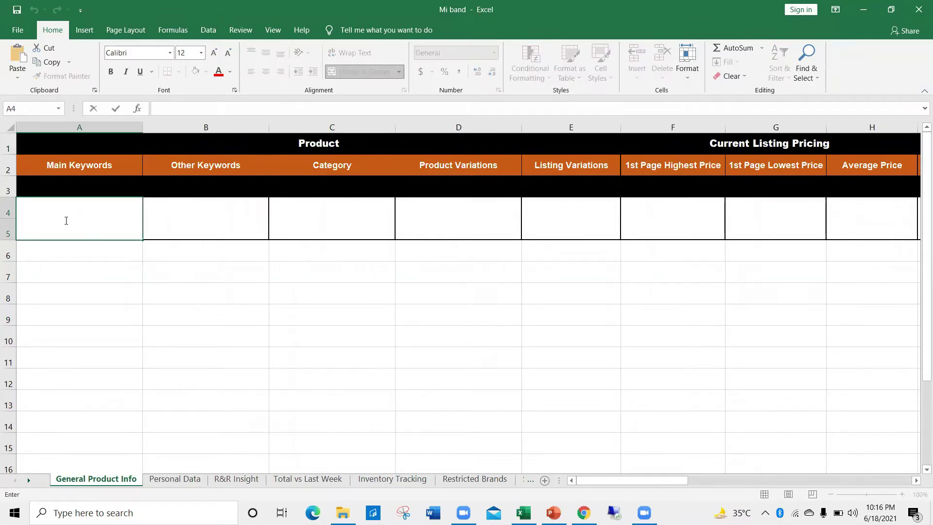
{"action": "key", "text": "alt+Tab"}
{"action": "key", "text": "alt+Tab"}
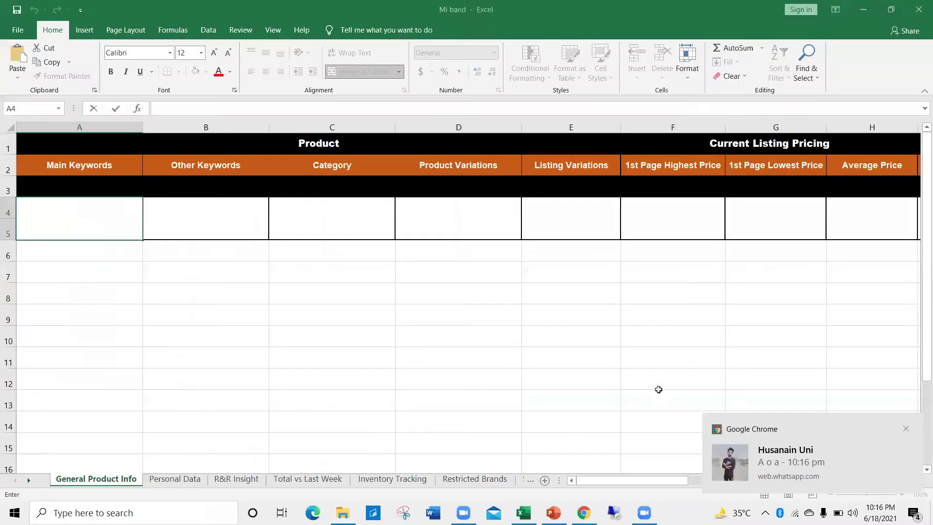
{"action": "key", "text": "alt+Tab"}
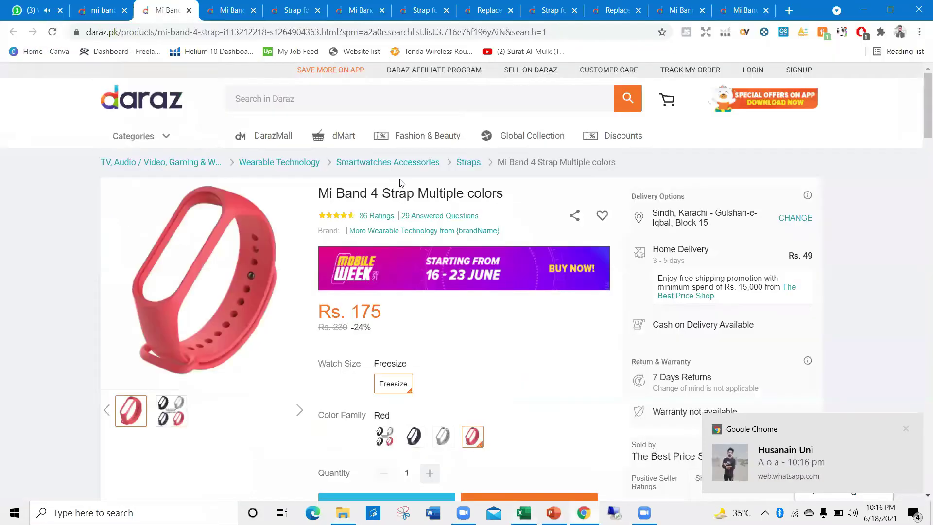
{"action": "left_click", "coordinate": [104, 7]}
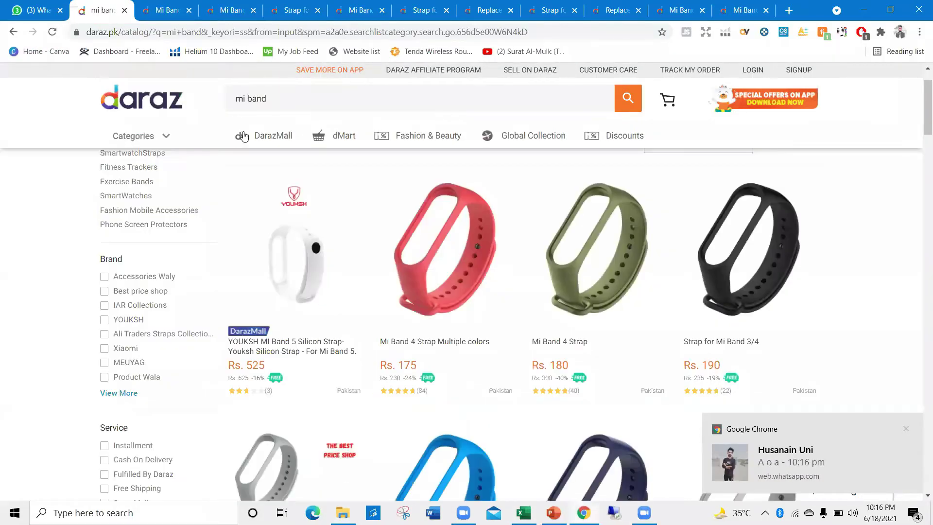
{"action": "scroll", "coordinate": [262, 111], "scroll_direction": "up", "scroll_amount": 2}
{"action": "triple_click", "coordinate": [262, 110]}
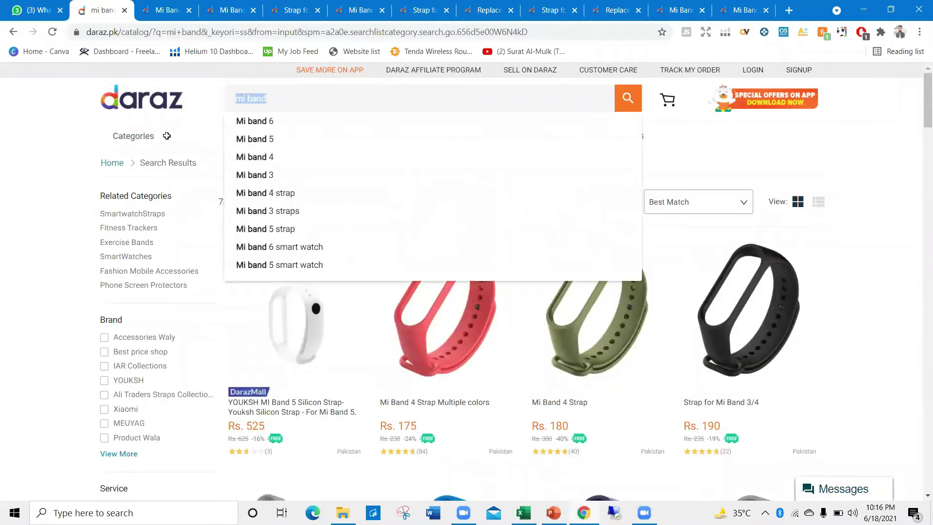
{"action": "key", "text": "ctrl+c"}
{"action": "key", "text": "alt+Tab"}
{"action": "key", "text": "ctrl+v"}
Enter "mi band 6/5/4" in the Other Keywords cell B4.
{"action": "left_click", "coordinate": [186, 222]}
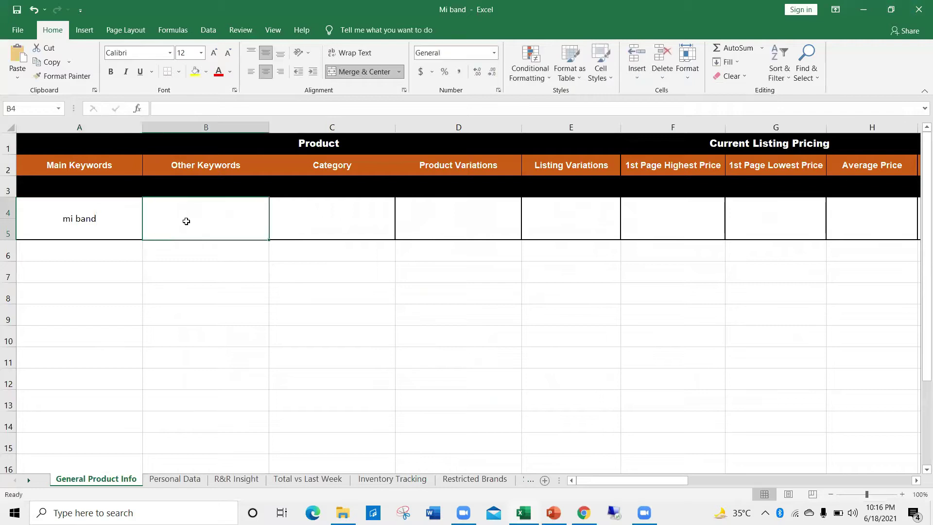
{"action": "double_click", "coordinate": [186, 222]}
{"action": "key", "text": "ctrl+v"}
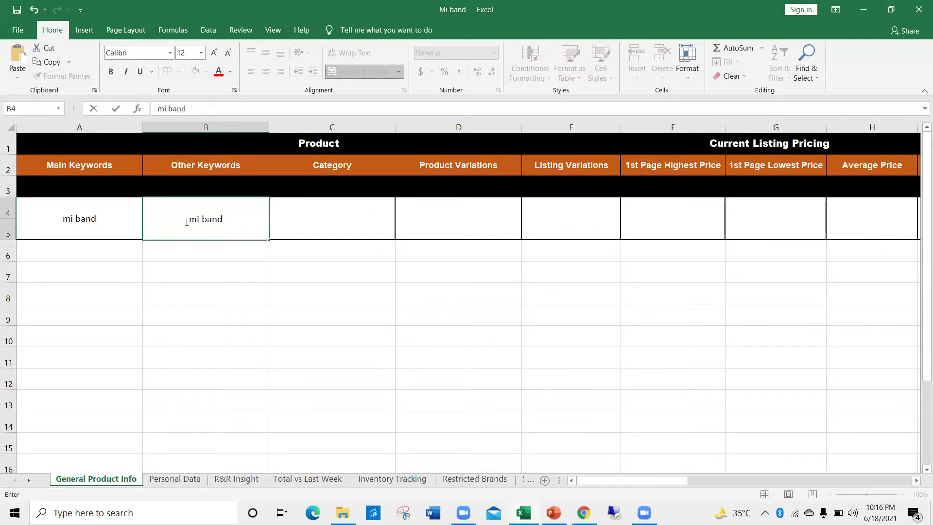
{"action": "type", "text": "6/"}
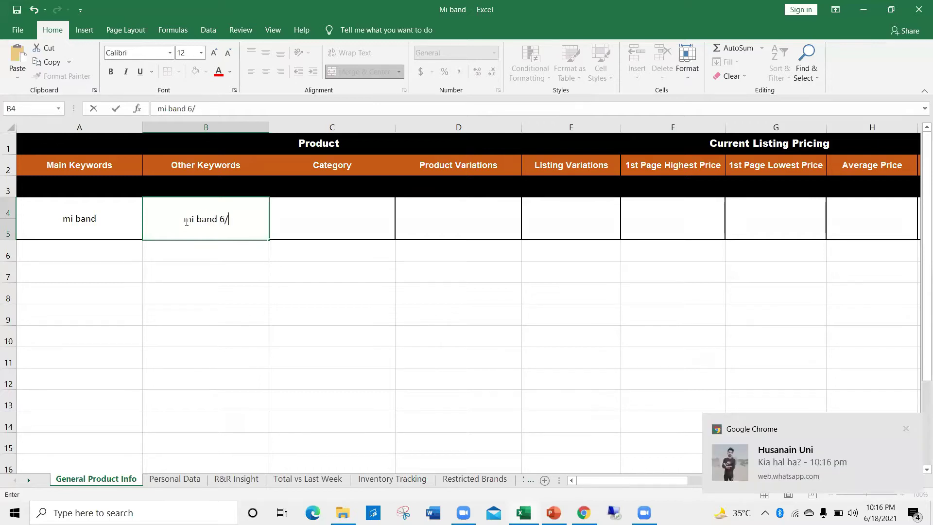
{"action": "type", "text": "5/4"}
{"action": "left_click", "coordinate": [906, 428]}
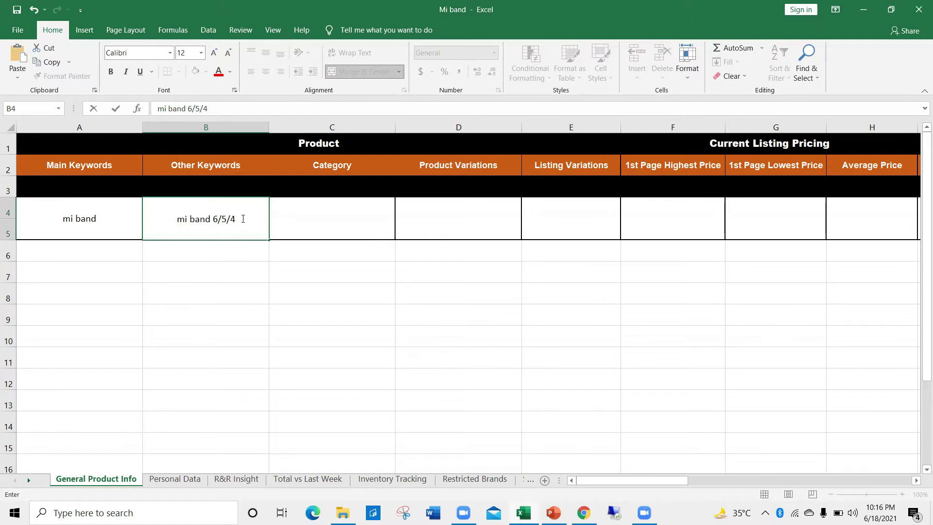
{"action": "key", "text": "Return"}
Append ", mi band strap, starp for mi" to the Other Keywords entry in cell B4.
{"action": "double_click", "coordinate": [243, 219]}
{"action": "type", "text": ", "}
{"action": "type", "text": "mi band "}
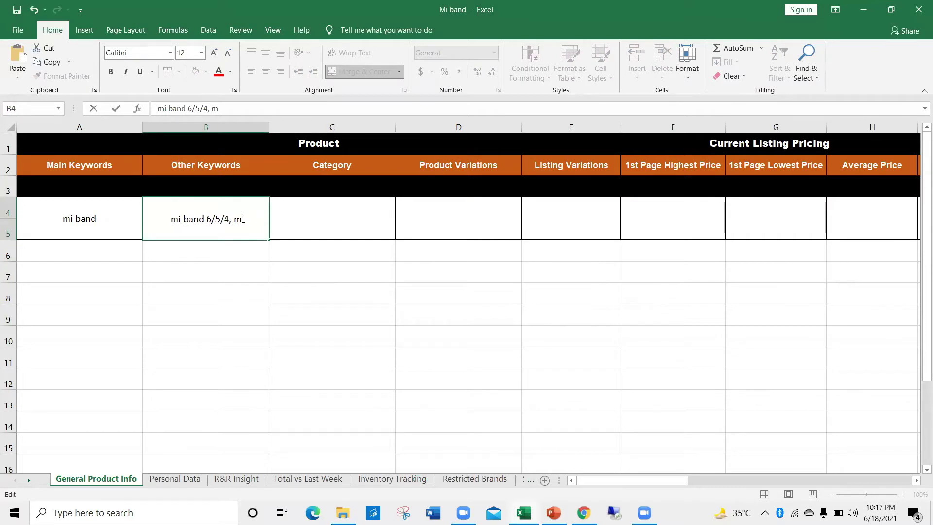
{"action": "type", "text": "strap"}
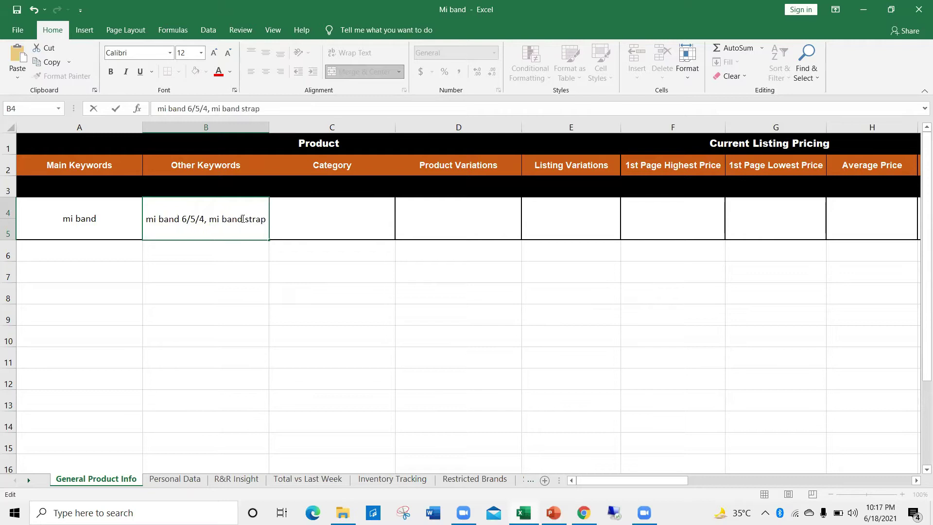
{"action": "type", "text": ", starp for"}
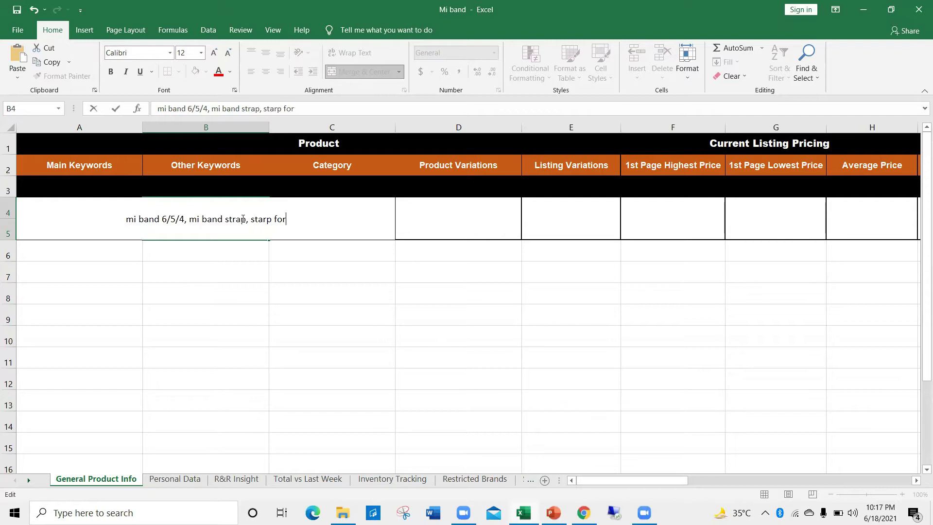
{"action": "type", "text": " mi"}
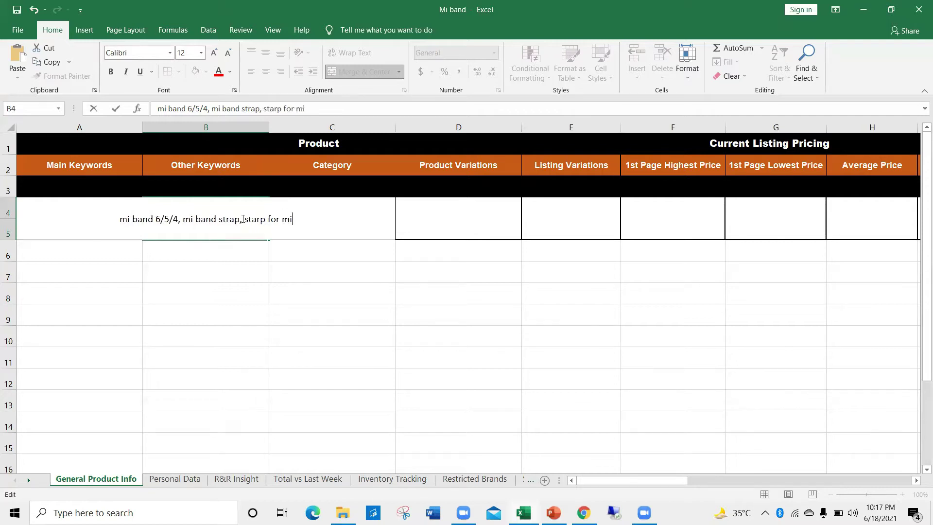
{"action": "left_click", "coordinate": [249, 261]}
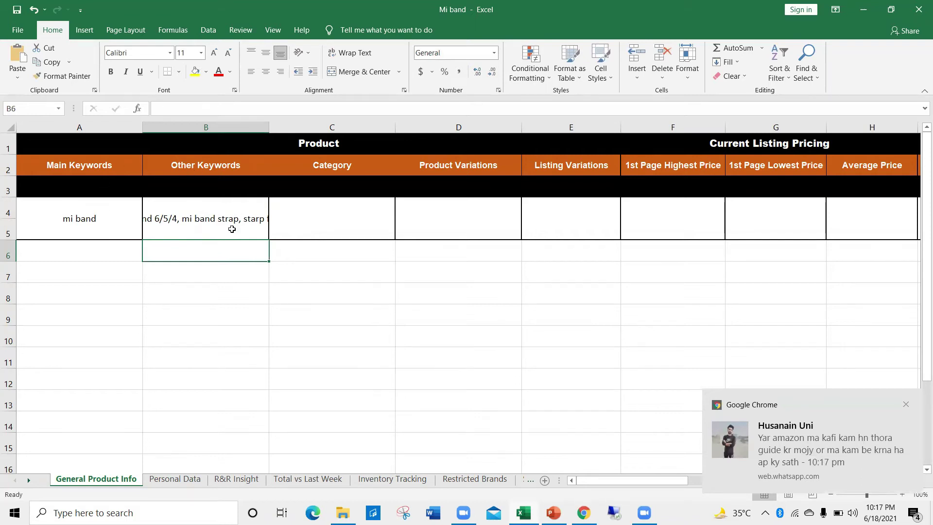
{"action": "left_click", "coordinate": [906, 405]}
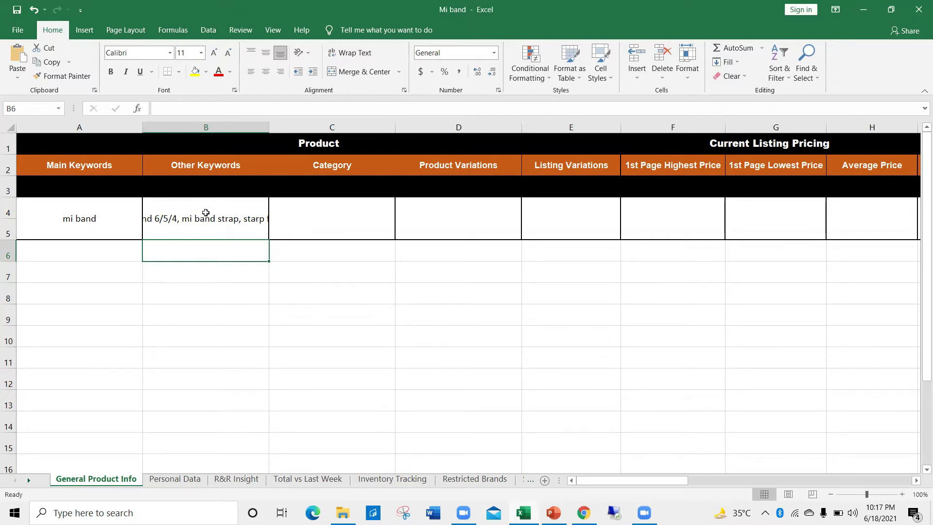
Compare the category paths of the open Mi Band strap listings on Daraz in Chrome for the empty Category cell.
{"action": "double_click", "coordinate": [321, 212]}
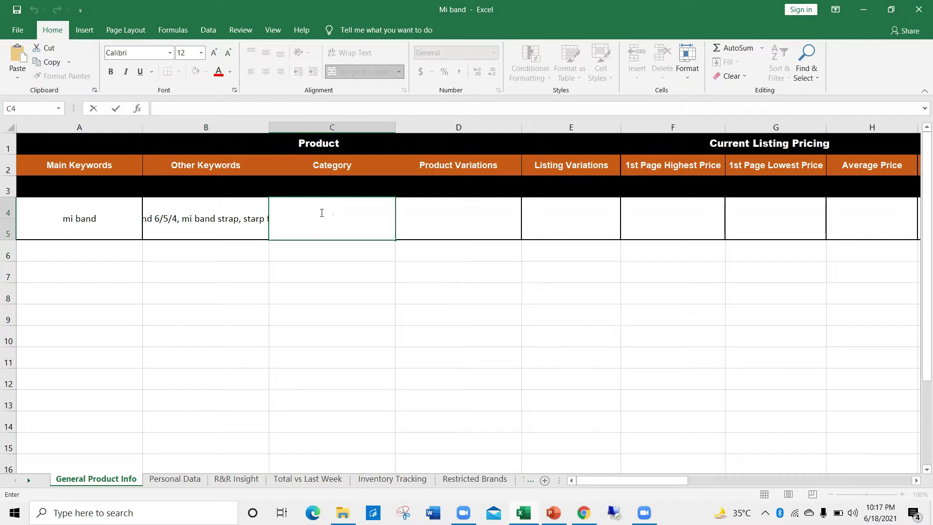
{"action": "key", "text": "alt+Tab"}
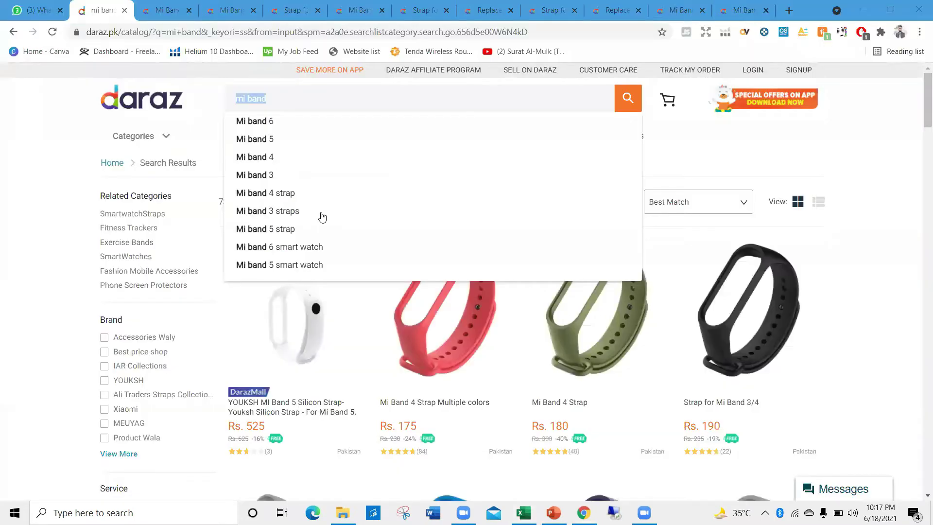
{"action": "left_click", "coordinate": [169, 16]}
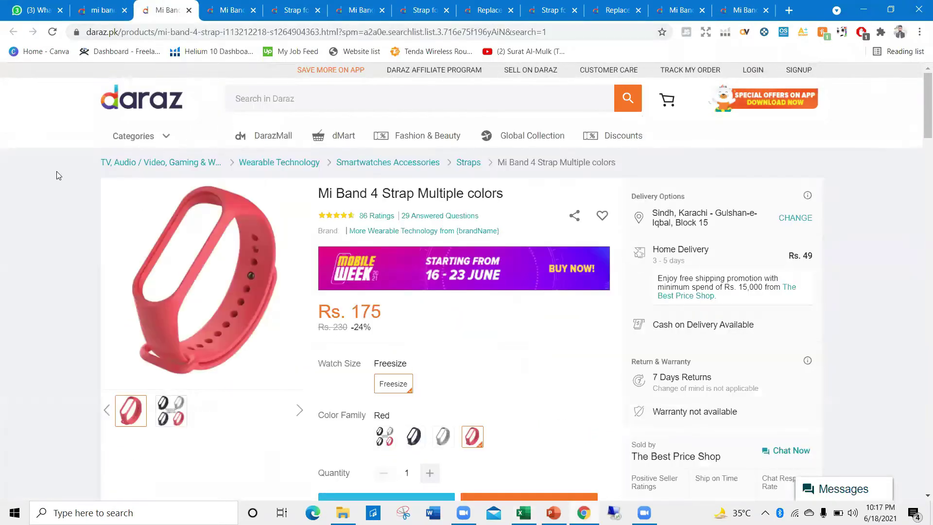
{"action": "left_click", "coordinate": [243, 17]}
{"action": "left_click", "coordinate": [289, 8]}
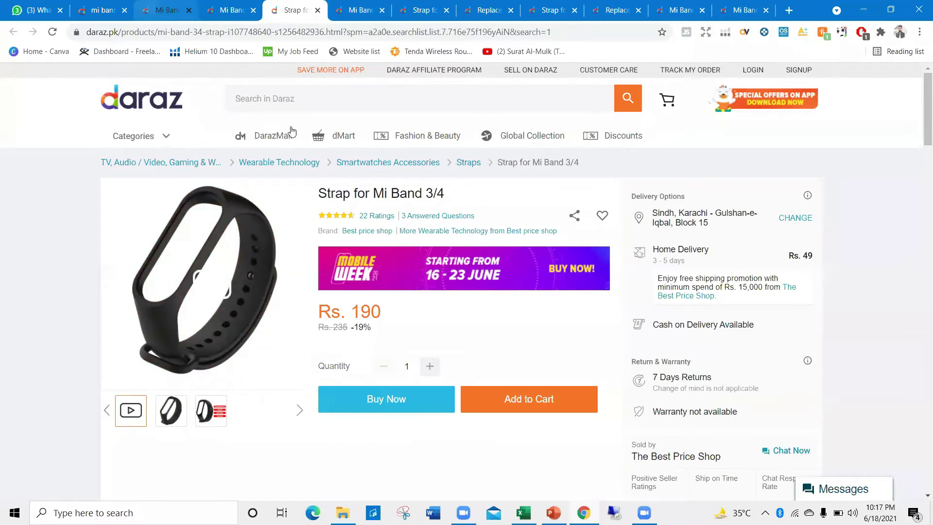
{"action": "key", "text": "ctrl+shift+Tab"}
{"action": "key", "text": "ctrl+shift+Tab"}
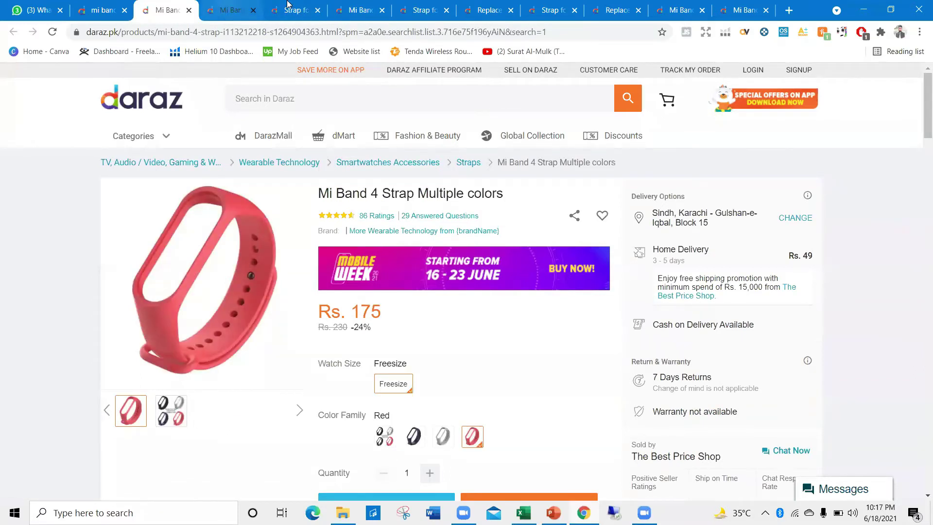
{"action": "key", "text": "ctrl+Tab"}
{"action": "key", "text": "ctrl+shift+Tab"}
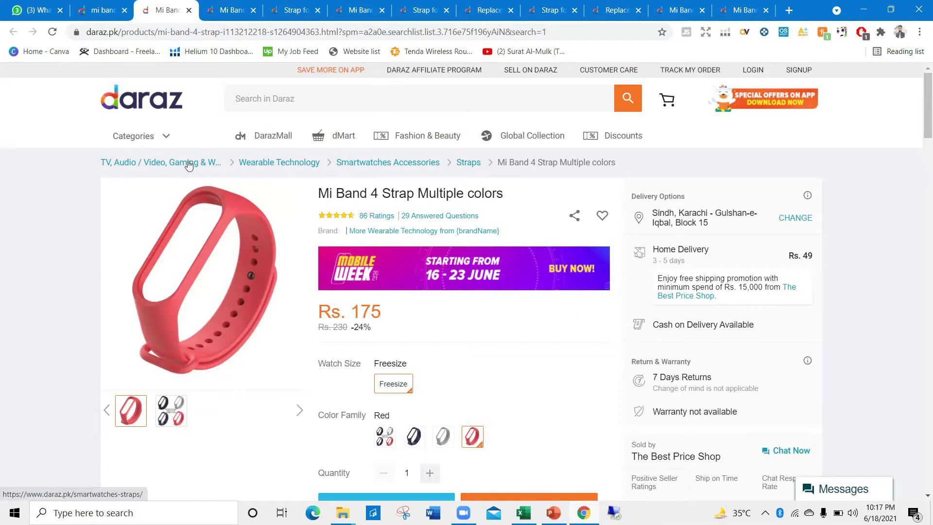
Copy the Mi Band 4 strap listing's category path, from TV, Audio / Video through Straps, into Category cell C4 in Excel.
{"action": "left_click_drag", "start_coordinate": [65, 164], "coordinate": [480, 170]}
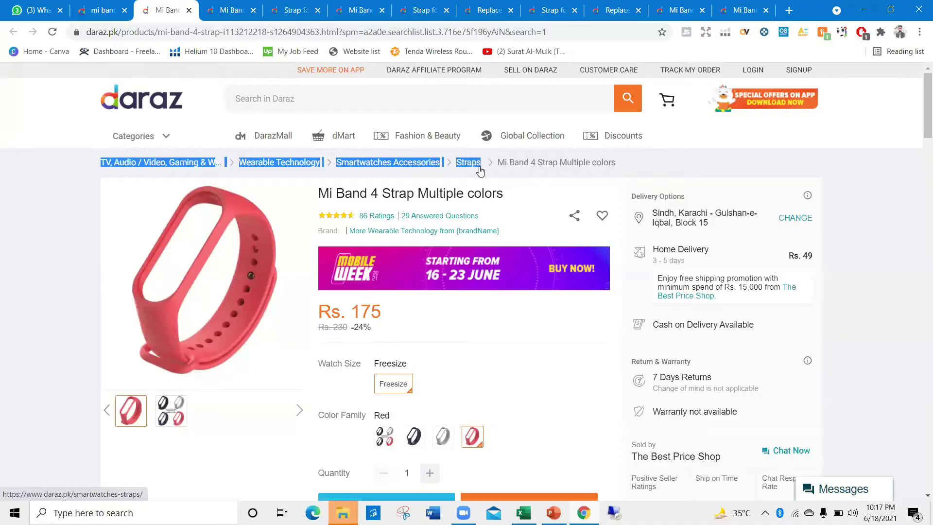
{"action": "key", "text": "alt+Tab"}
{"action": "left_click", "coordinate": [389, 204]}
{"action": "type", "text": "TV, Audio / Video, Gaming & Wearables  Wearable Technology  Smartwatches Accessories  Straps"}
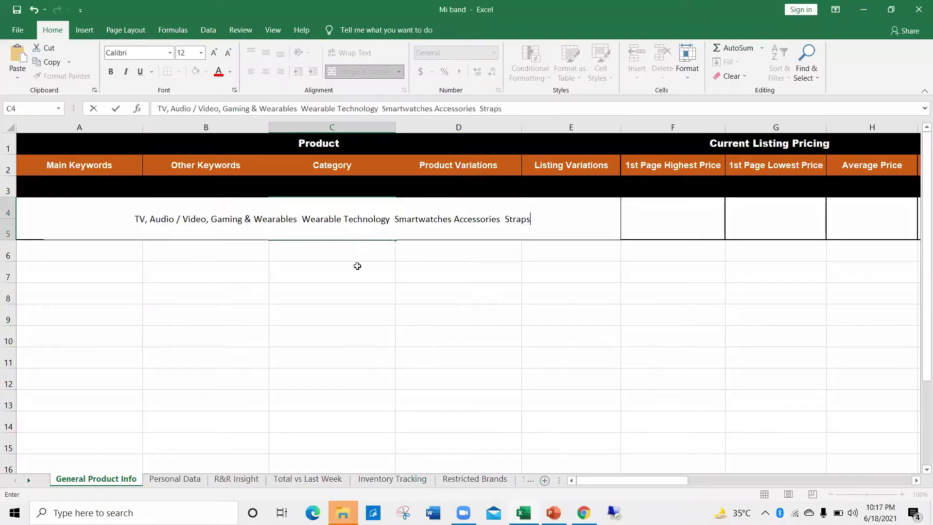
{"action": "left_click", "coordinate": [356, 269]}
{"action": "left_click", "coordinate": [338, 222]}
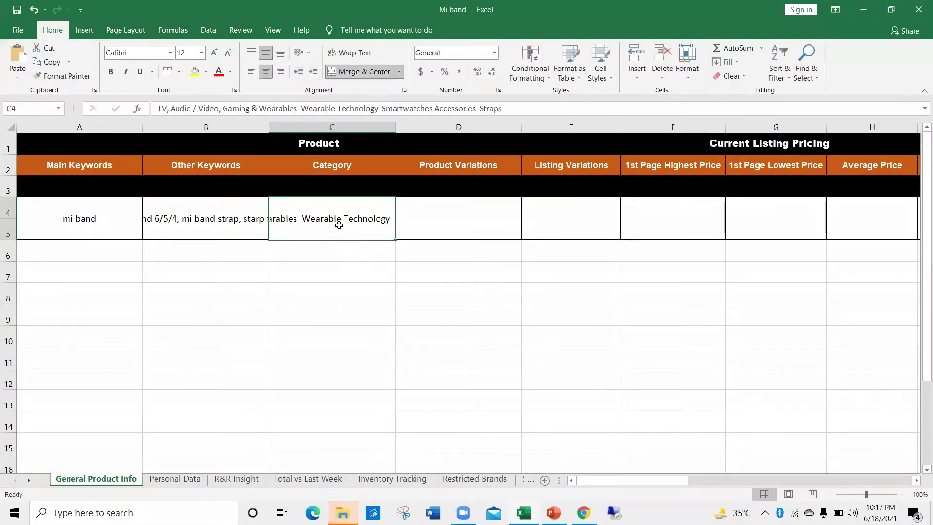
{"action": "double_click", "coordinate": [337, 219]}
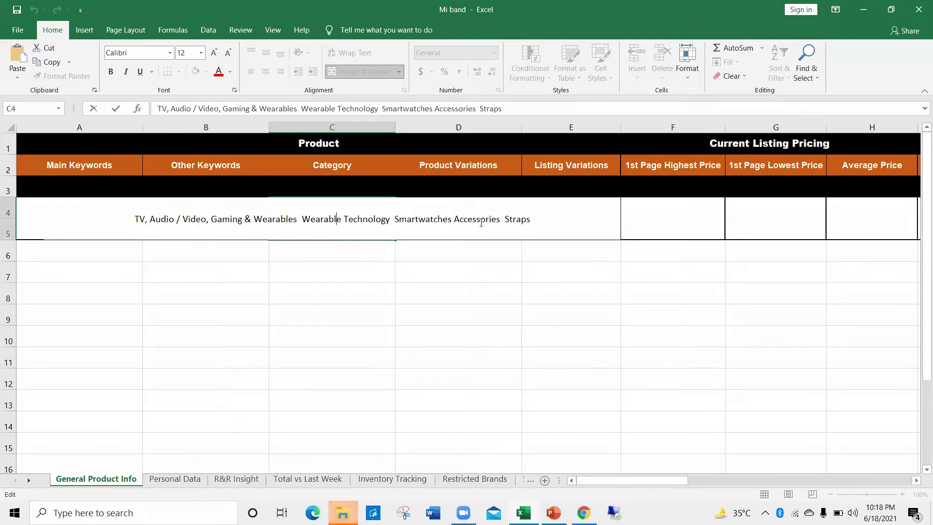
{"action": "left_click", "coordinate": [367, 250]}
Open Category cell C4 for editing and copy "Smartwatches Accessories" from the Mi Band 4 strap listing's category path in Chrome.
{"action": "double_click", "coordinate": [353, 221]}
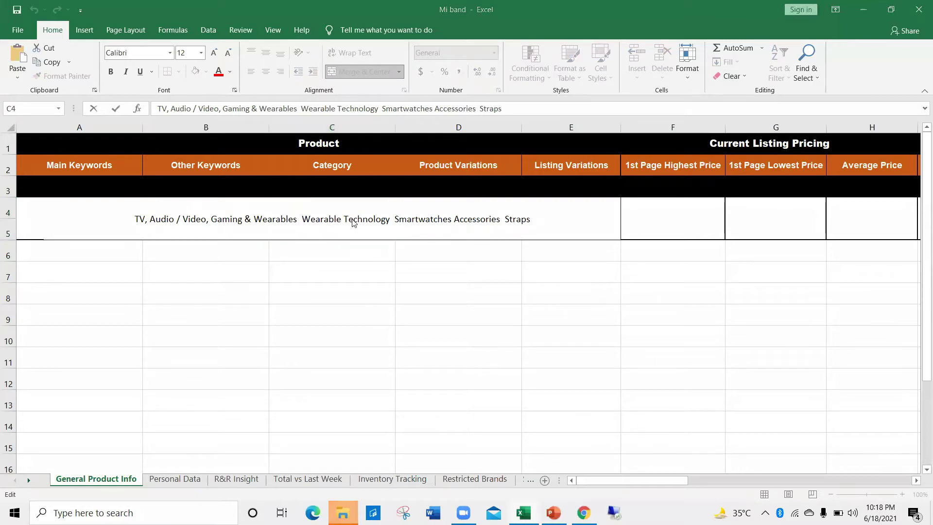
{"action": "key", "text": "alt+Tab"}
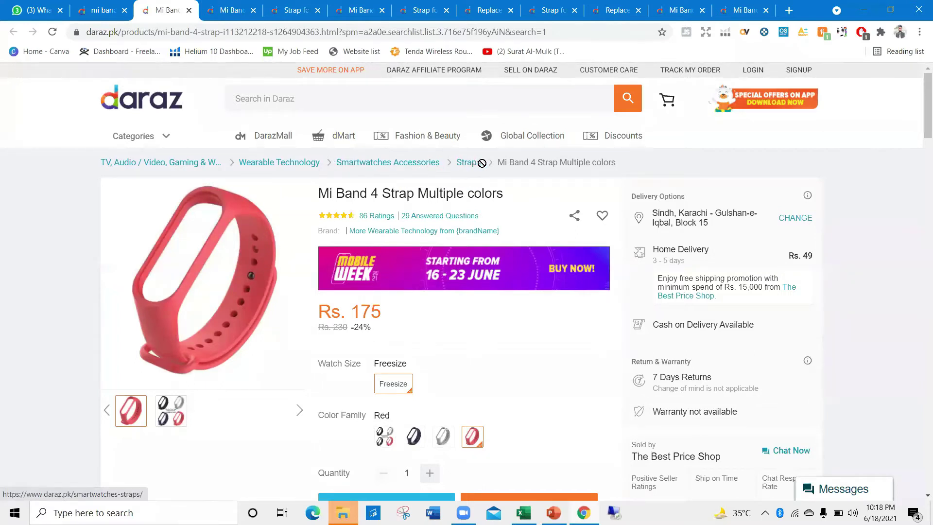
{"action": "left_click_drag", "start_coordinate": [453, 160], "coordinate": [338, 160]}
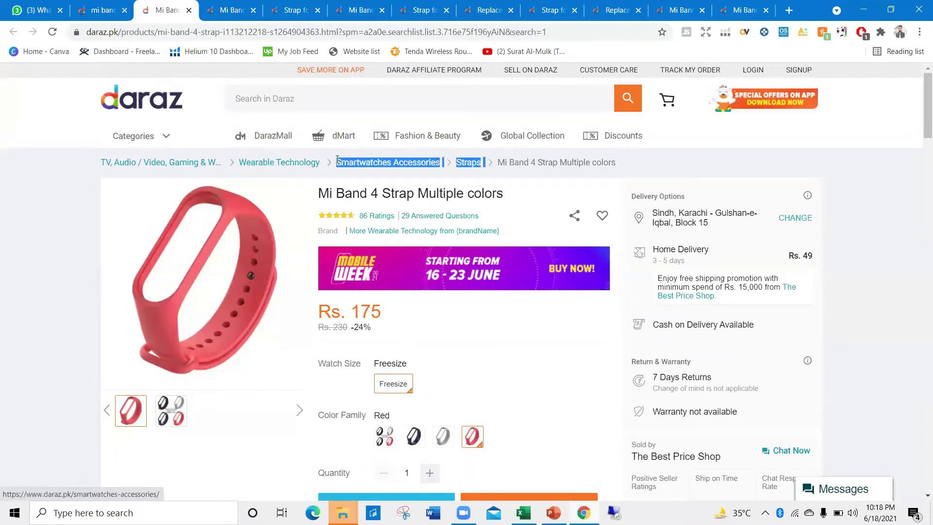
{"action": "left_click", "coordinate": [375, 177]}
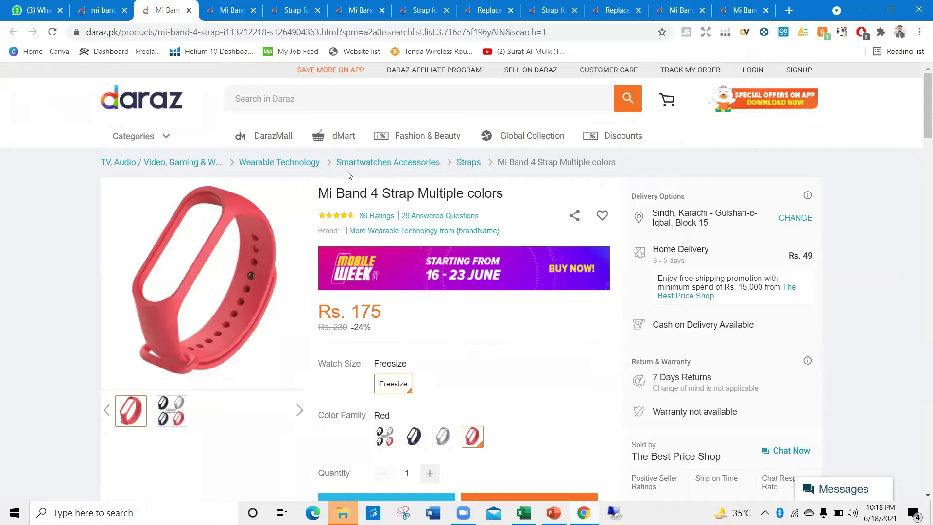
{"action": "left_click_drag", "start_coordinate": [440, 165], "coordinate": [339, 163]}
{"action": "key", "text": "ctrl+c"}
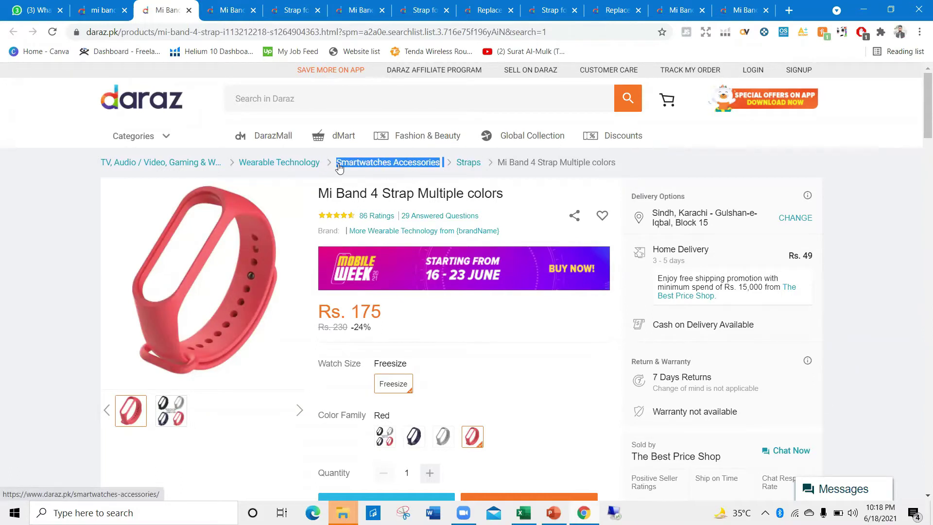
Replace the full category path in cell C4 in Excel with the copied "Smartwatches Accessories".
{"action": "key", "text": "alt+Tab"}
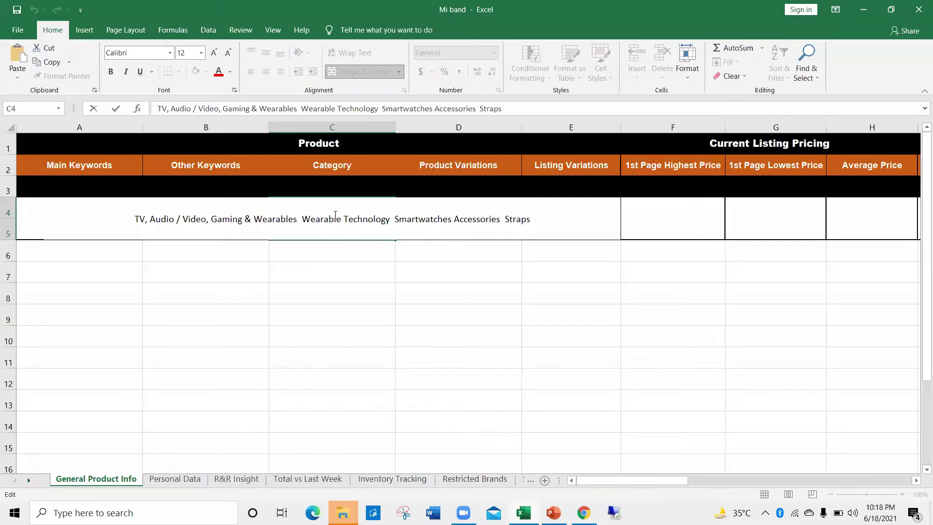
{"action": "left_click_drag", "start_coordinate": [530, 219], "coordinate": [137, 218]}
{"action": "key", "text": "ctrl+v"}
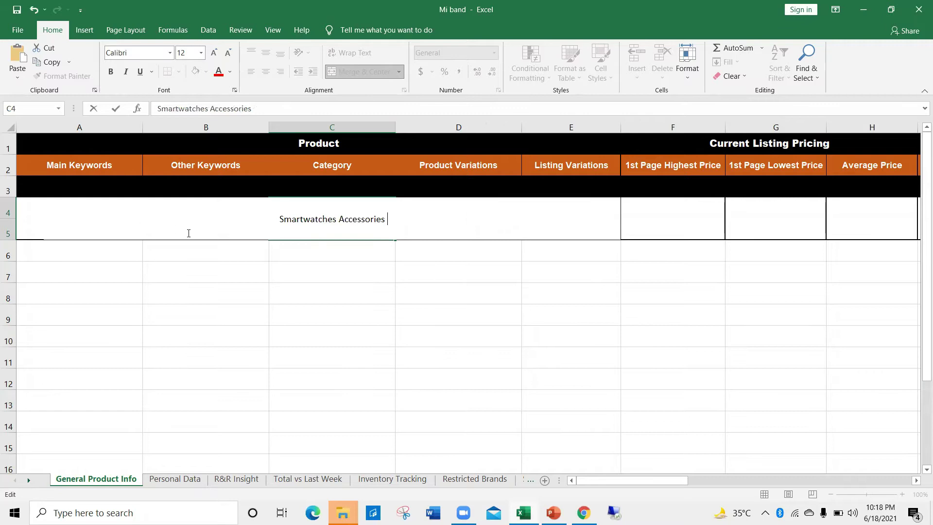
{"action": "left_click", "coordinate": [311, 253]}
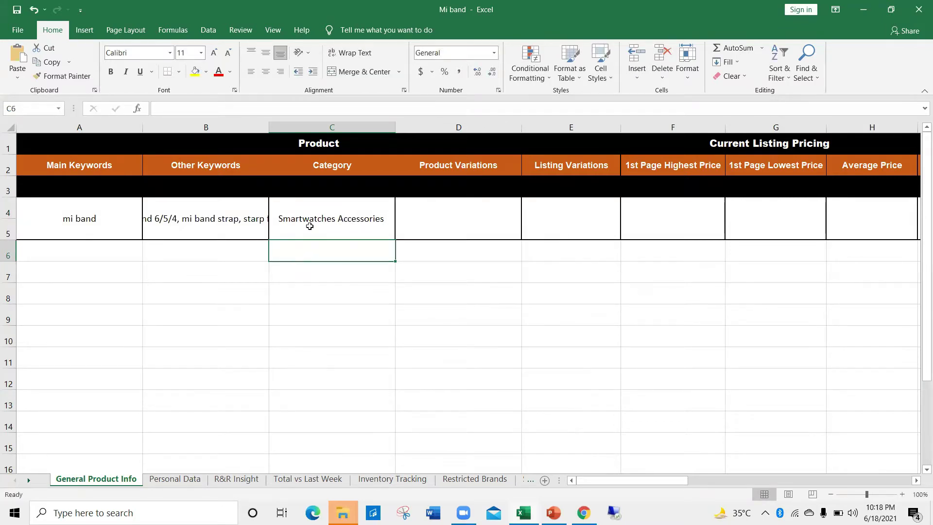
{"action": "key", "text": "alt+Tab"}
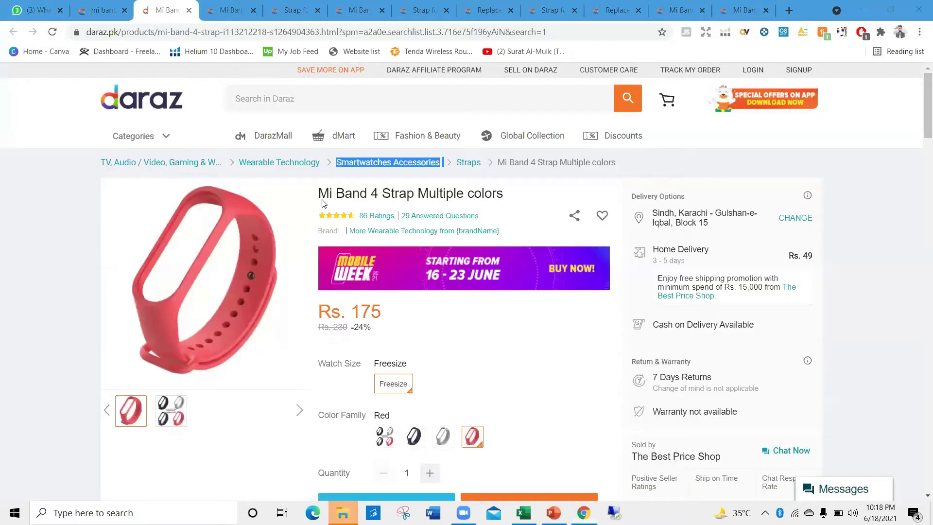
{"action": "left_click", "coordinate": [383, 177]}
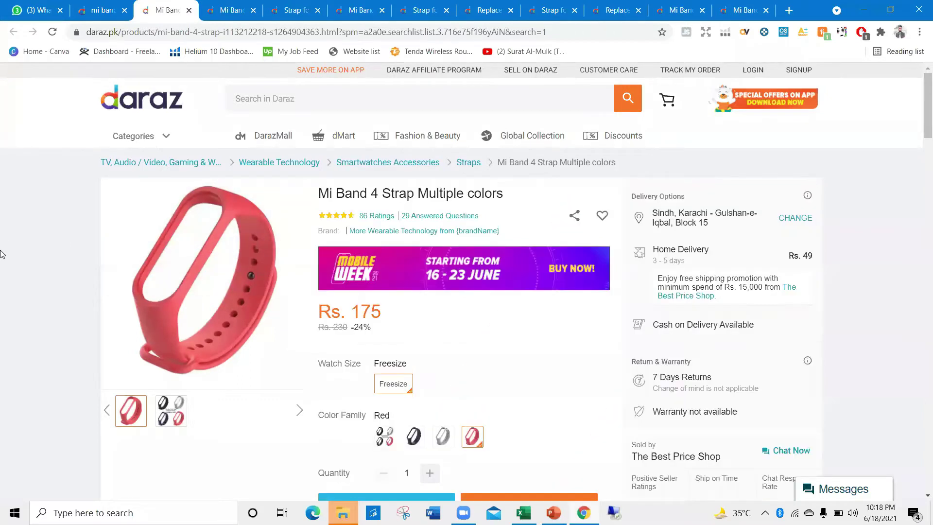
{"action": "key", "text": "alt+Tab"}
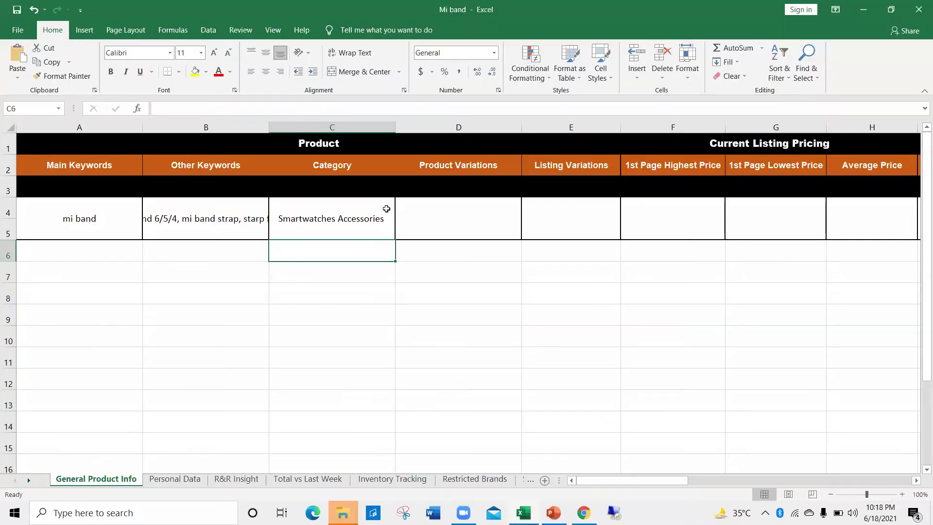
{"action": "mouse_move", "coordinate": [343, 513]}
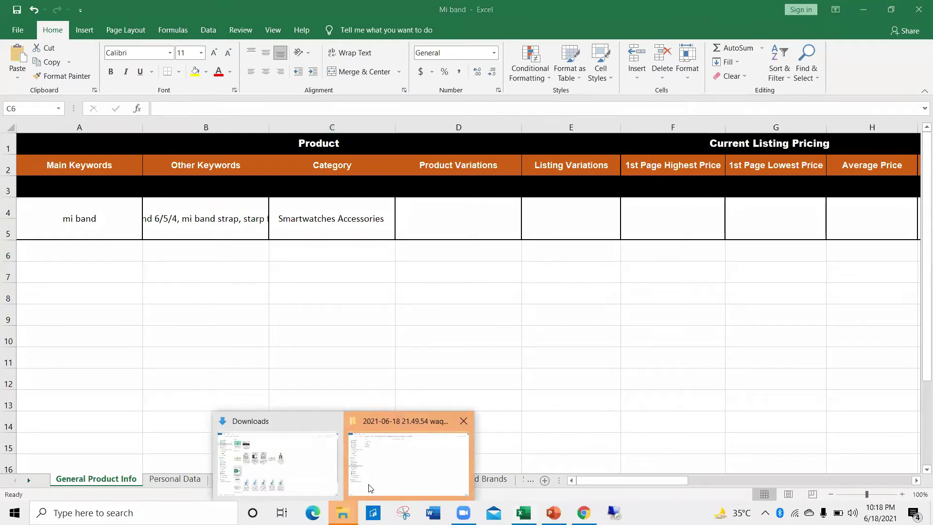
{"action": "left_click", "coordinate": [410, 456]}
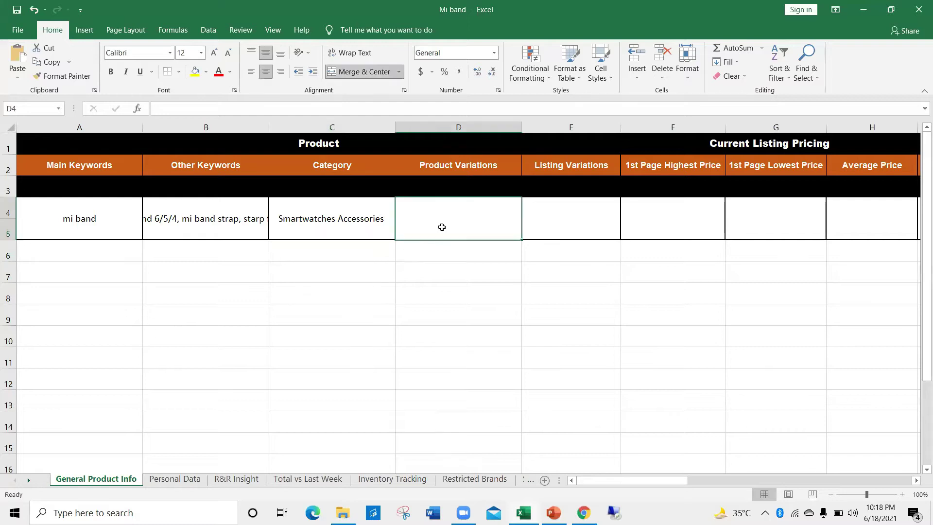
Examine the Mi Band 4 strap listing in Chrome for its variations, choosing the Blue color and reviewing the product details and ratings.
{"action": "key", "text": "alt+Tab"}
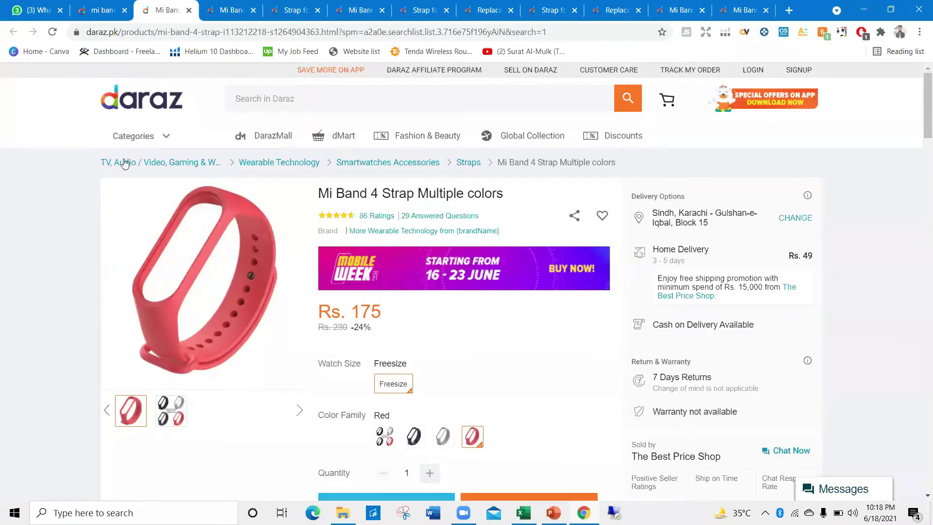
{"action": "key", "text": "alt+Tab"}
{"action": "key", "text": "alt+Tab"}
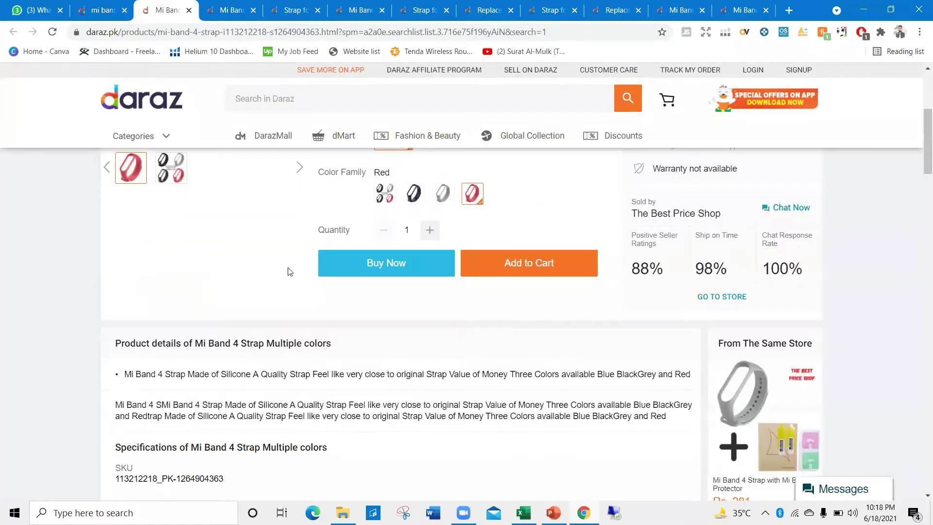
{"action": "left_click", "coordinate": [384, 437]}
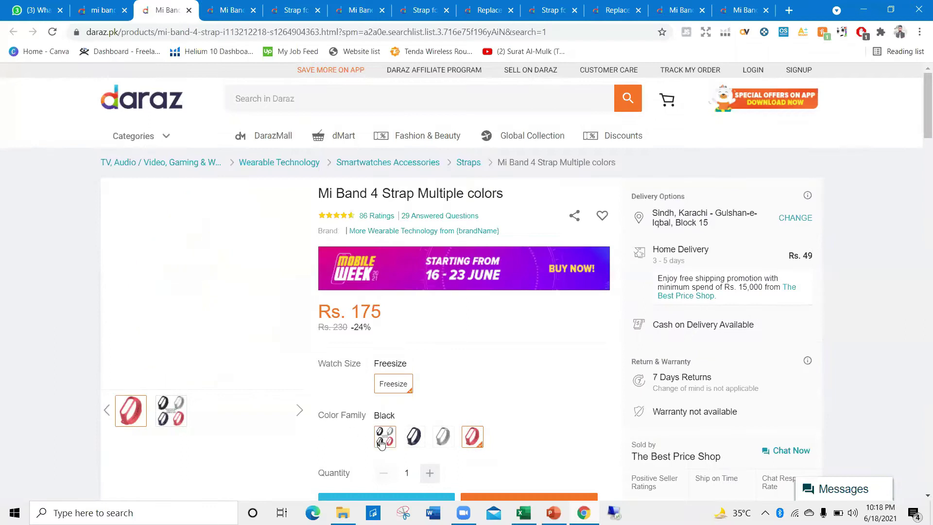
{"action": "left_click", "coordinate": [410, 439]}
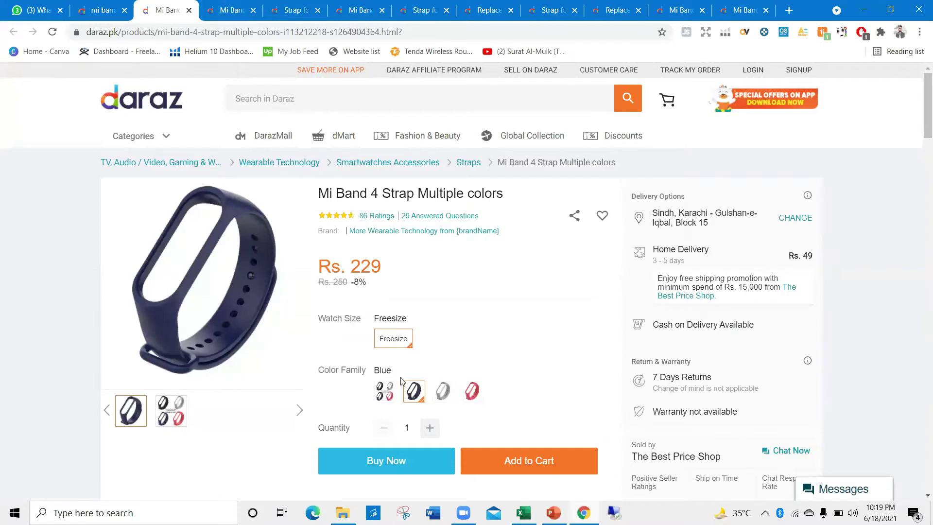
{"action": "scroll", "coordinate": [392, 317], "scroll_direction": "down", "scroll_amount": 5}
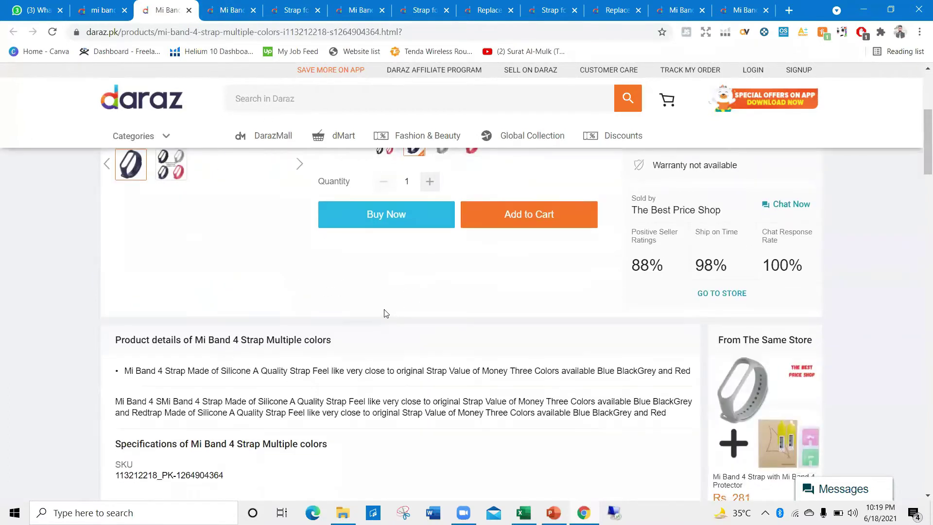
{"action": "scroll", "coordinate": [383, 313], "scroll_direction": "down", "scroll_amount": 6}
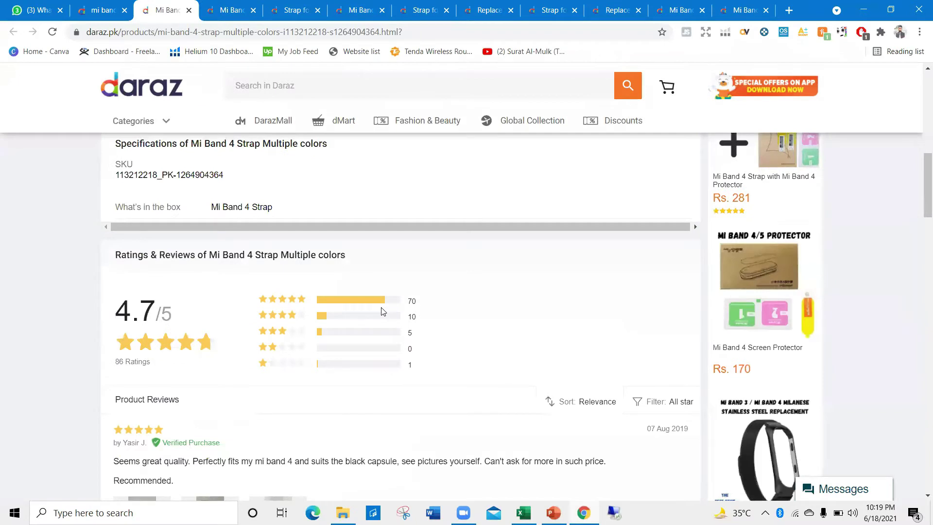
Enter "colour, 2 size mi band 5/6," in Product Variations cell D4 in Excel.
{"action": "key", "text": "alt+Tab"}
{"action": "left_click", "coordinate": [404, 223]}
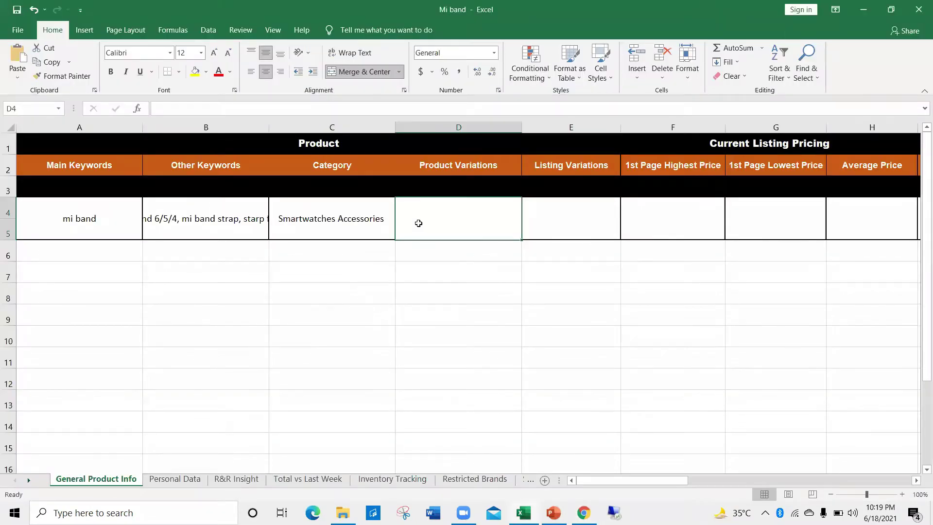
{"action": "type", "text": "colour"}
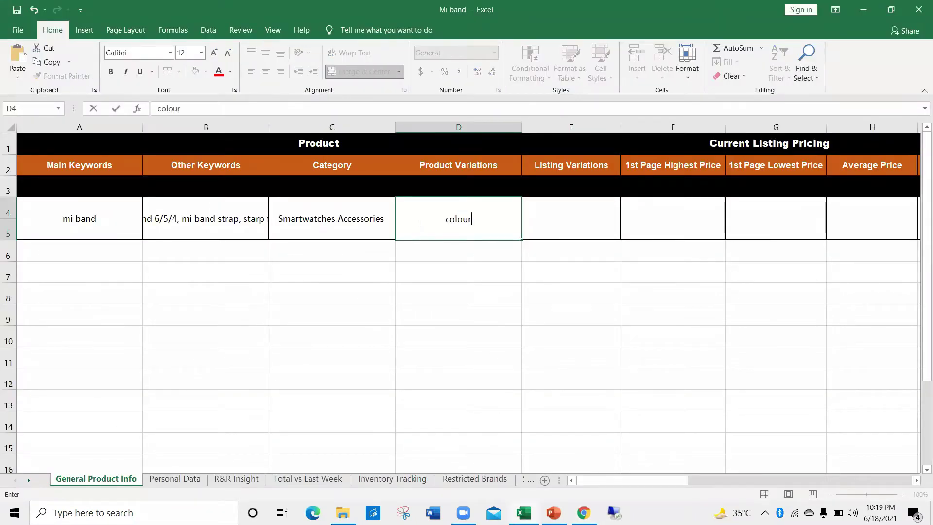
{"action": "type", "text": ", 2 size mi ban"}
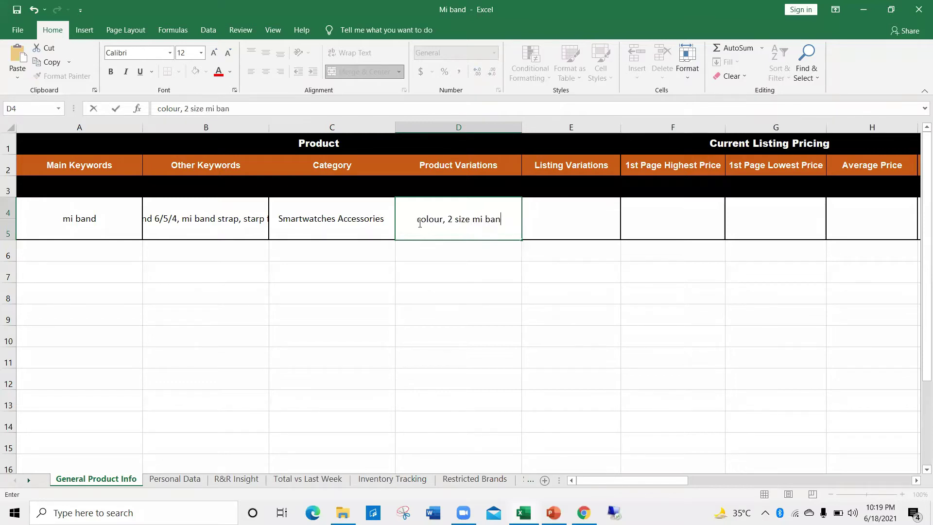
{"action": "type", "text": "d 5/6,"}
{"action": "key", "text": "ctrl+Return"}
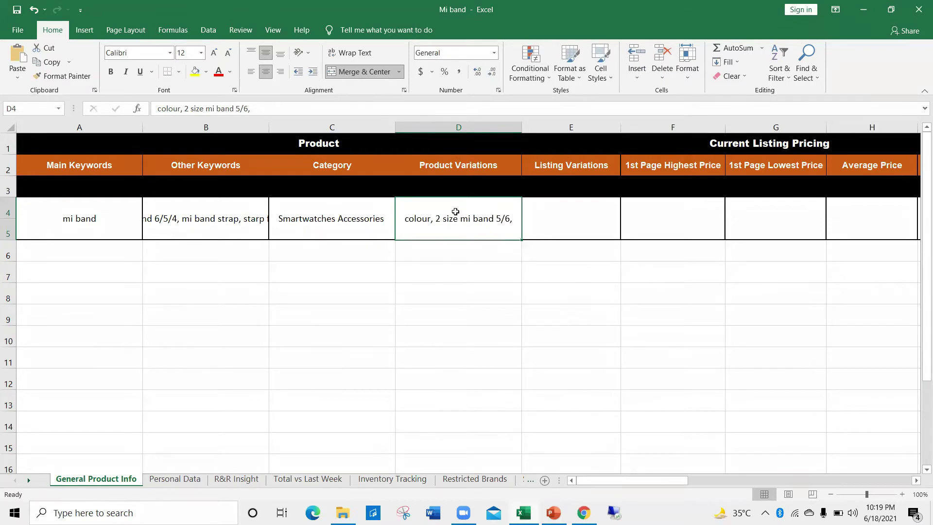
Examine the Daraz "mi band" search results in Chrome, comparing the strap listings' titles, colors, prices and review counts.
{"action": "key", "text": "alt+Tab"}
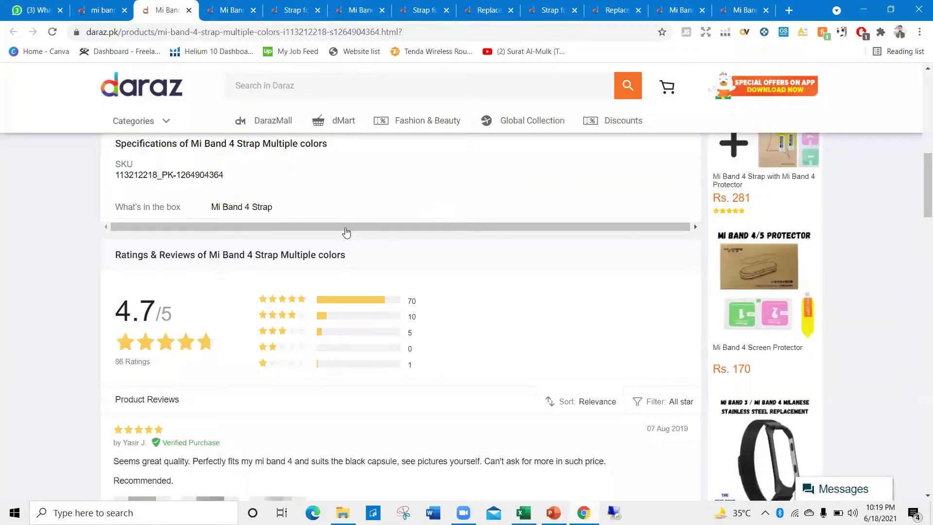
{"action": "scroll", "coordinate": [346, 231], "scroll_direction": "up", "scroll_amount": 10}
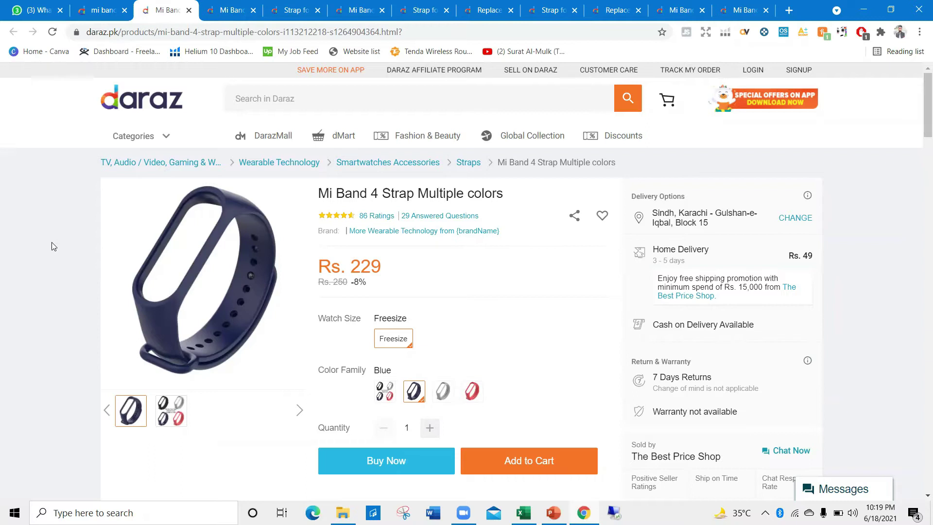
{"action": "left_click", "coordinate": [103, 9]}
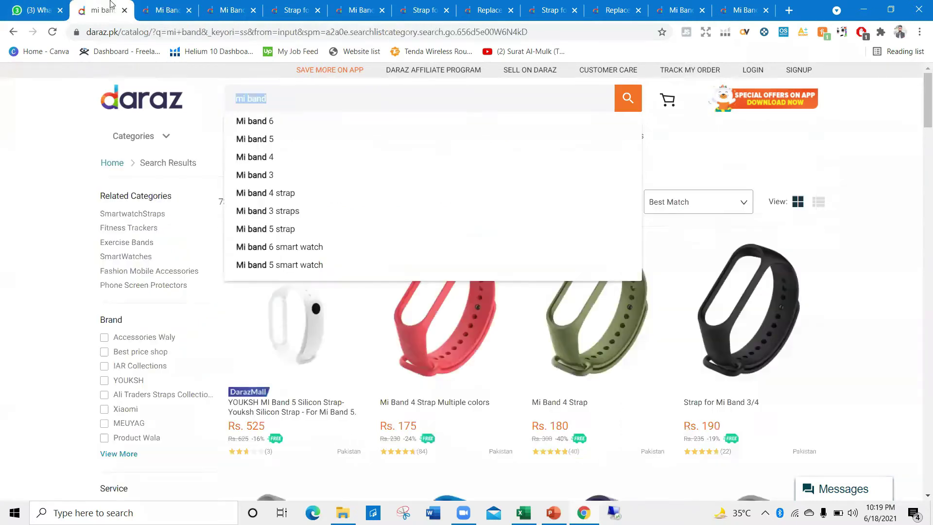
{"action": "left_click", "coordinate": [76, 171]}
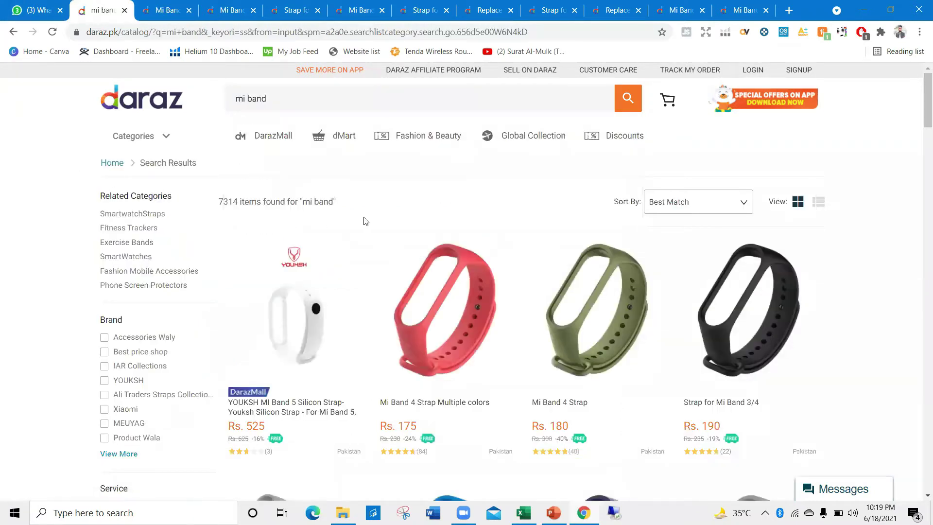
{"action": "scroll", "coordinate": [374, 290], "scroll_direction": "down", "scroll_amount": 3}
{"action": "scroll", "coordinate": [427, 284], "scroll_direction": "up", "scroll_amount": 2}
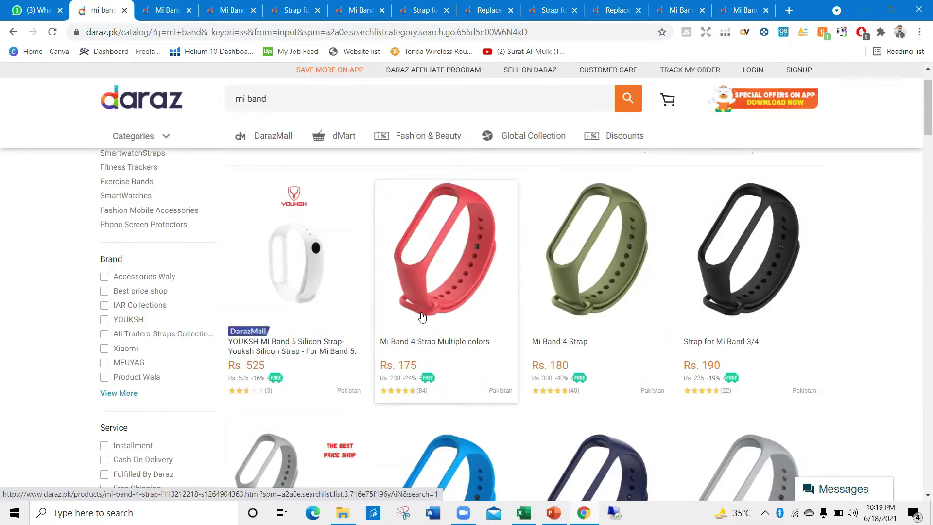
{"action": "triple_click", "coordinate": [423, 390]}
{"action": "scroll", "coordinate": [415, 282], "scroll_direction": "down", "scroll_amount": 3}
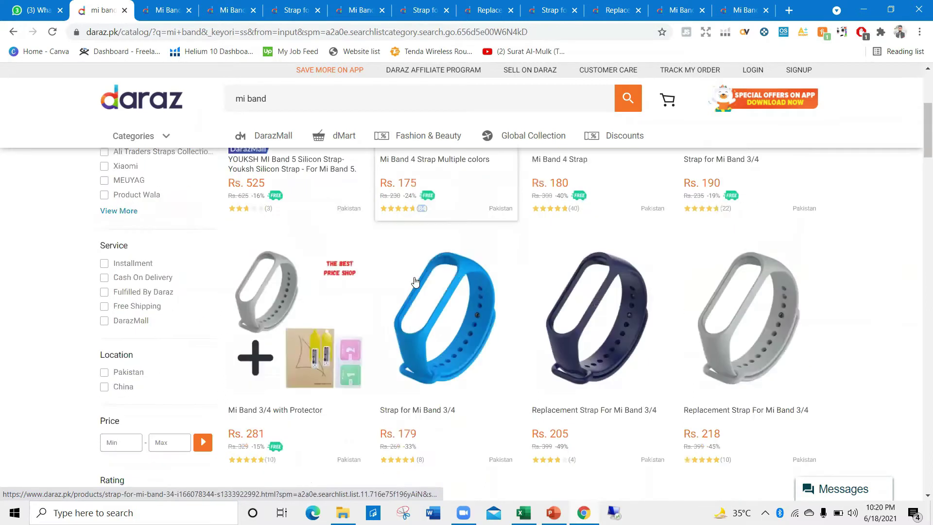
{"action": "scroll", "coordinate": [415, 282], "scroll_direction": "down", "scroll_amount": 2}
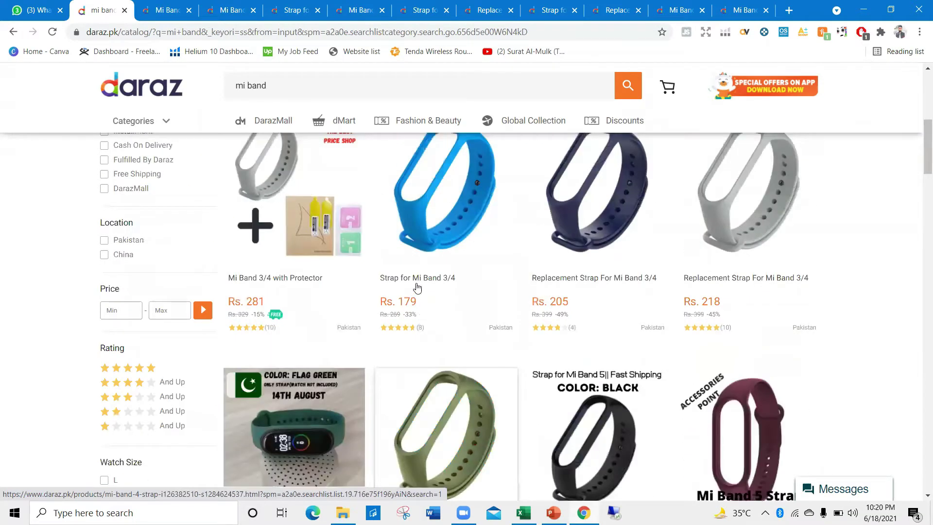
{"action": "scroll", "coordinate": [413, 287], "scroll_direction": "up", "scroll_amount": 6}
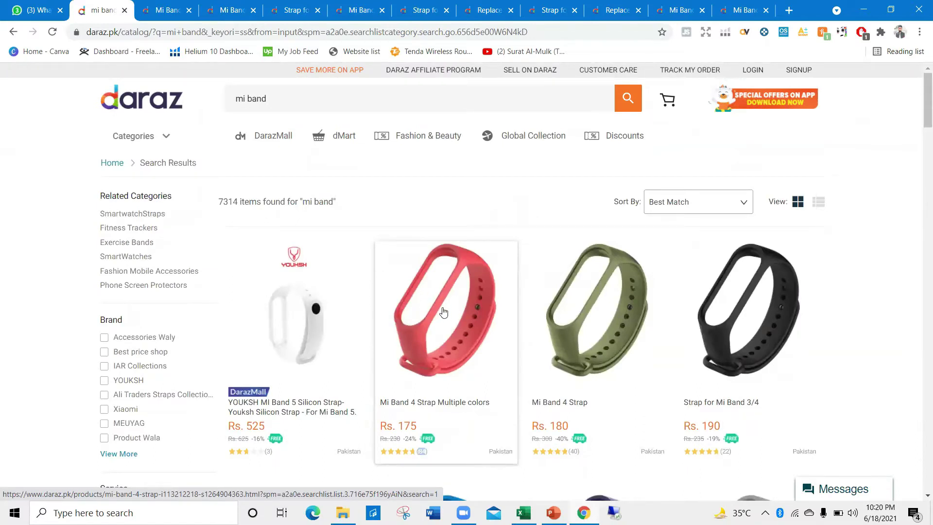
{"action": "scroll", "coordinate": [422, 311], "scroll_direction": "down", "scroll_amount": 1}
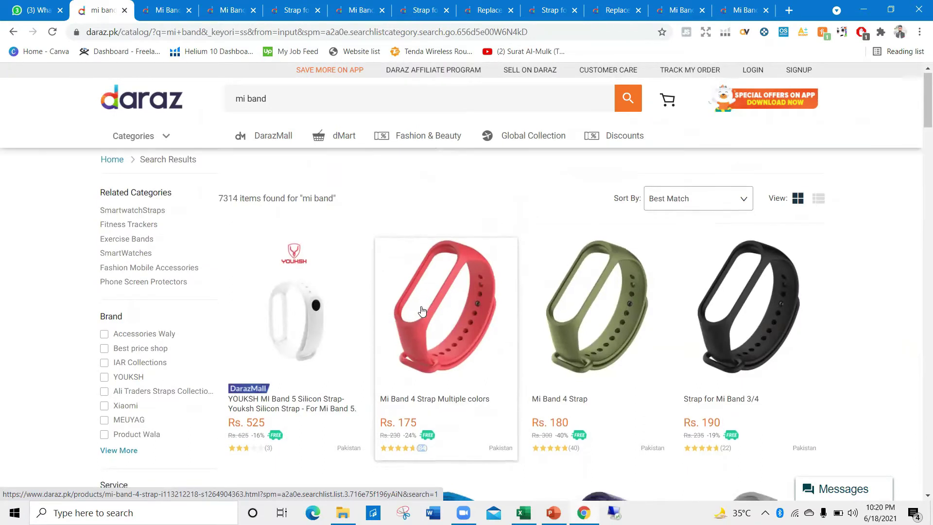
{"action": "scroll", "coordinate": [422, 311], "scroll_direction": "down", "scroll_amount": 6}
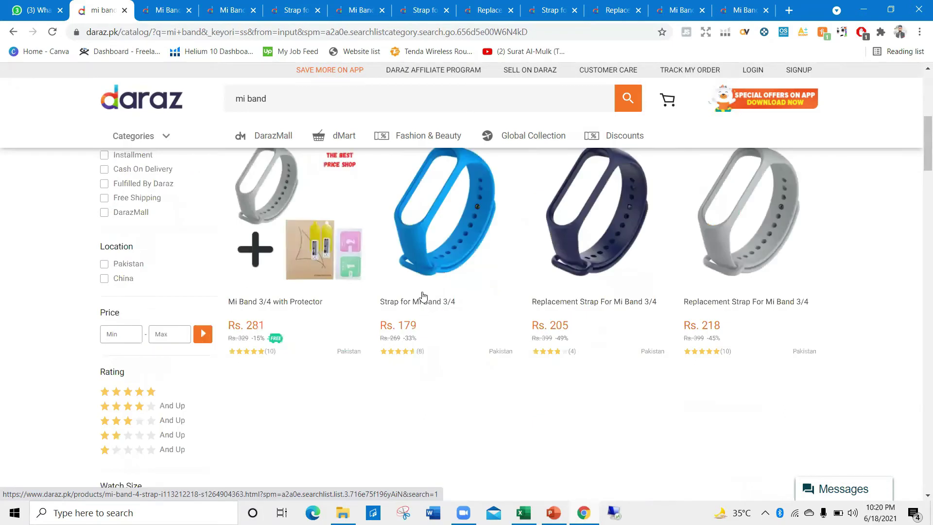
Examine the Mi Band 4 Strap Multiple colors listing's Black option and product images, comparing them with its entry in the "mi band" search results.
{"action": "scroll", "coordinate": [423, 296], "scroll_direction": "down", "scroll_amount": 8}
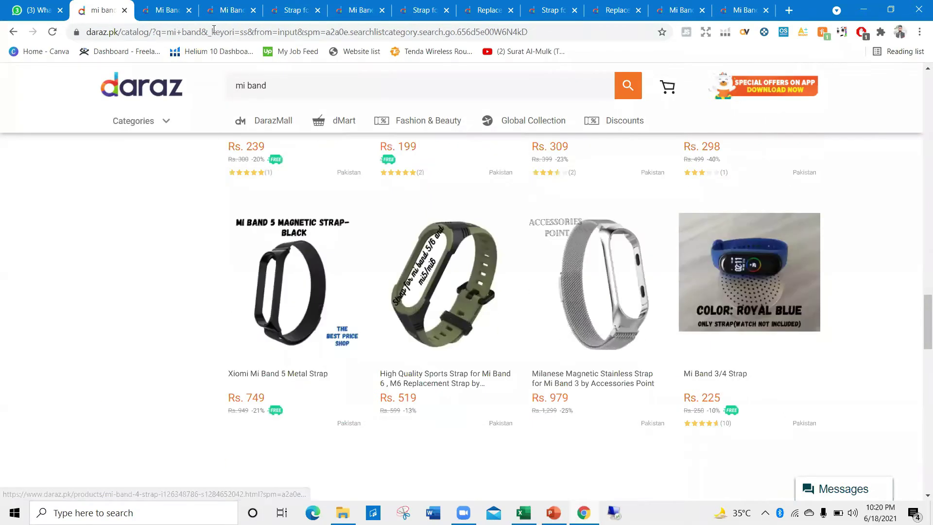
{"action": "left_click", "coordinate": [167, 9]}
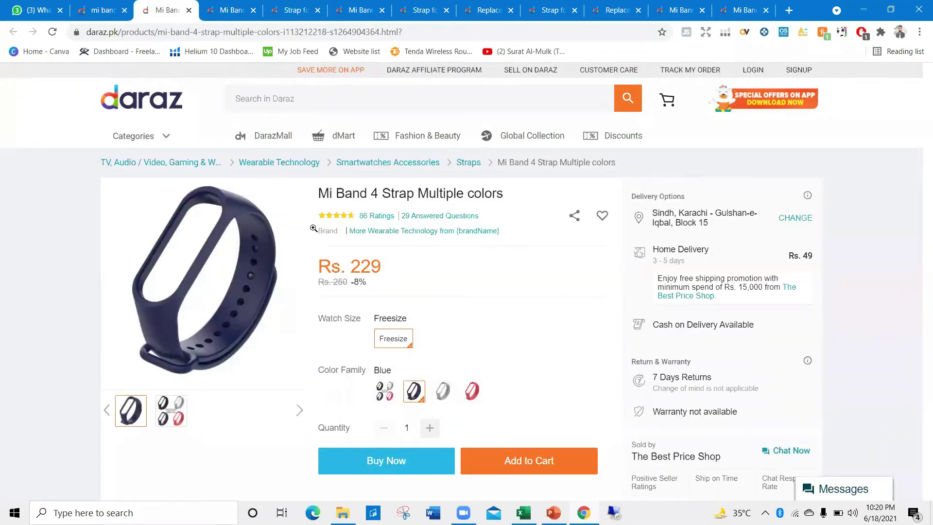
{"action": "left_click", "coordinate": [391, 389]}
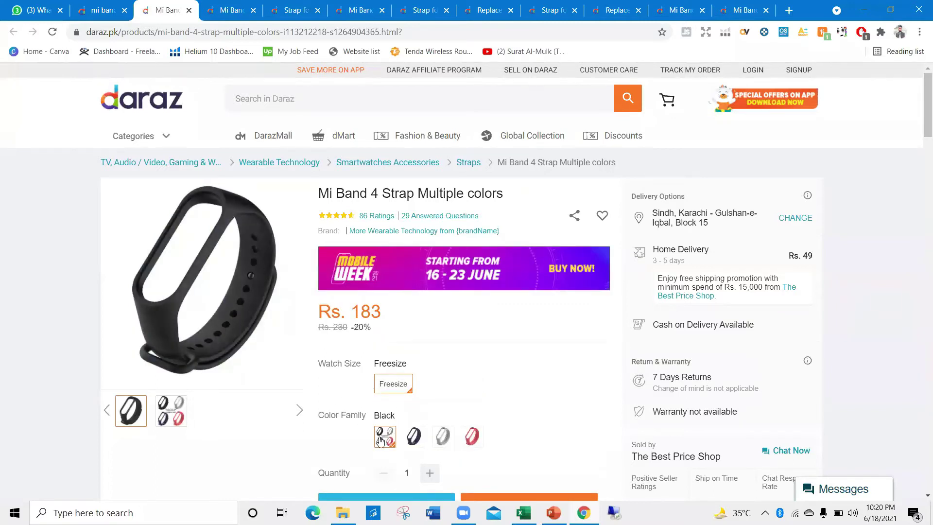
{"action": "left_click", "coordinate": [179, 416]}
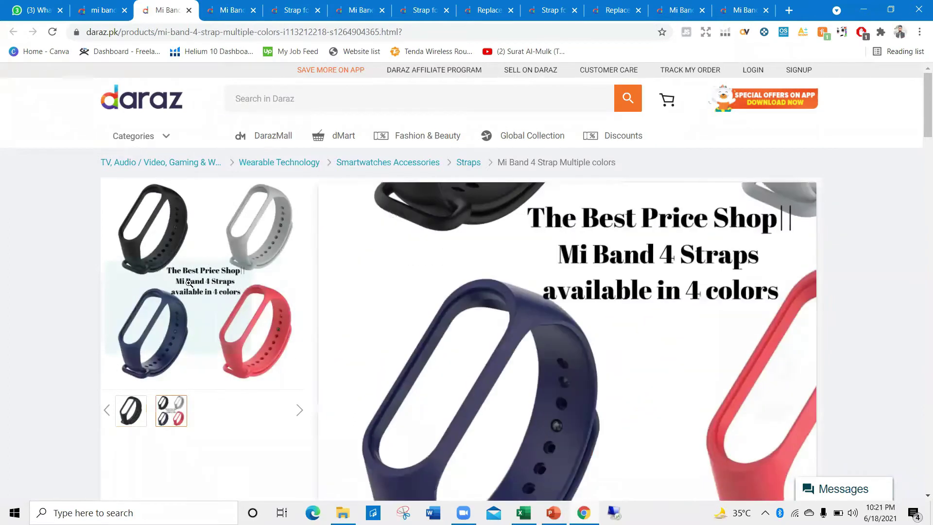
{"action": "left_click", "coordinate": [134, 416]}
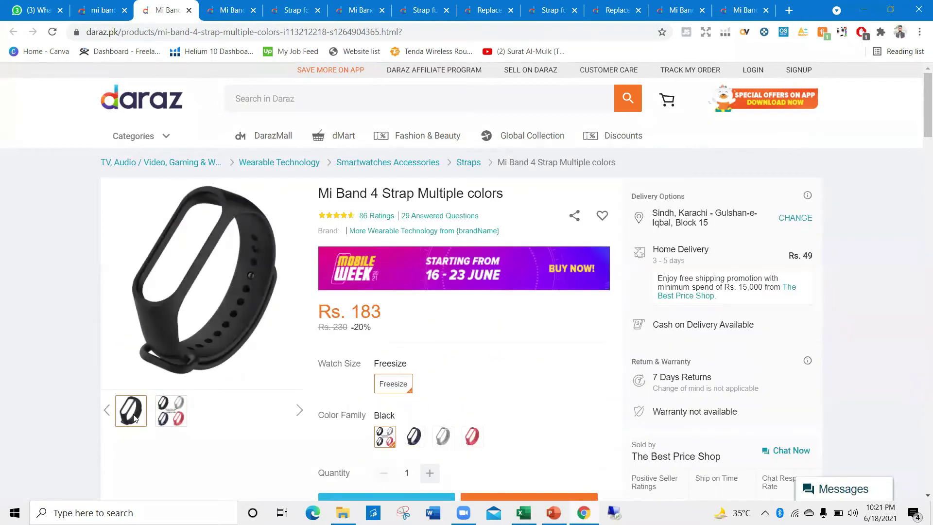
{"action": "left_click", "coordinate": [168, 408]}
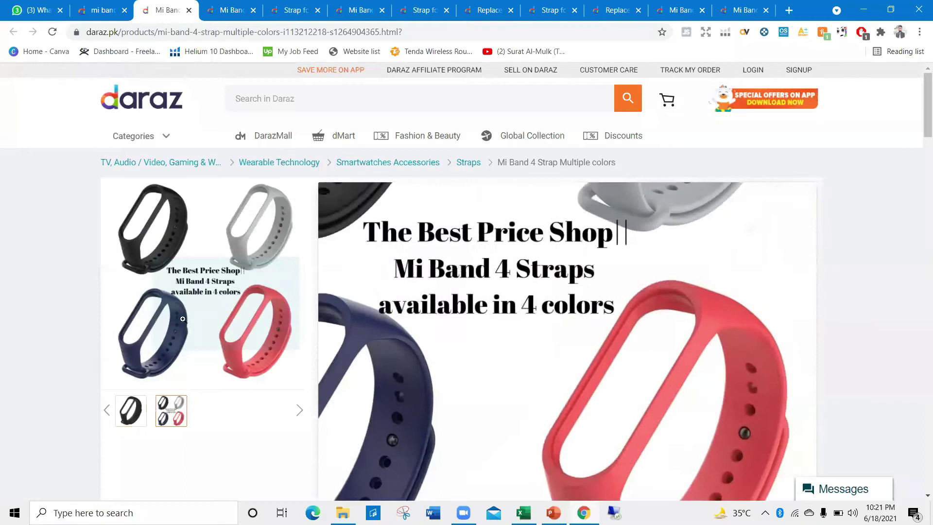
{"action": "key", "text": "ctrl+shift+Tab"}
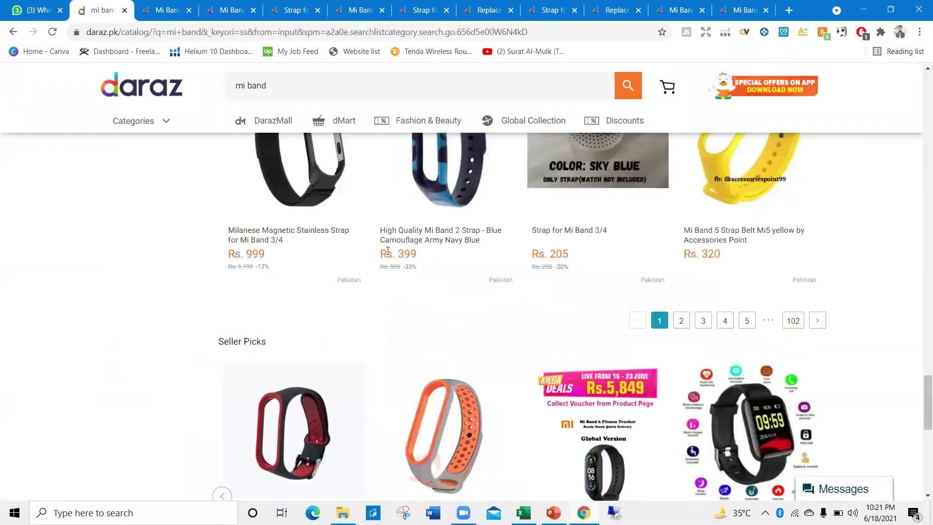
{"action": "scroll", "coordinate": [391, 245], "scroll_direction": "up", "scroll_amount": 15}
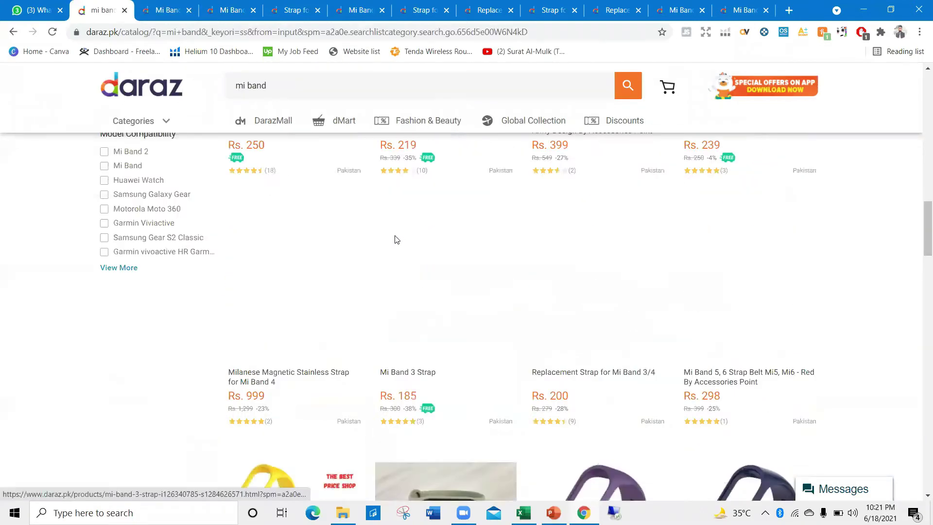
{"action": "scroll", "coordinate": [413, 267], "scroll_direction": "up", "scroll_amount": 10}
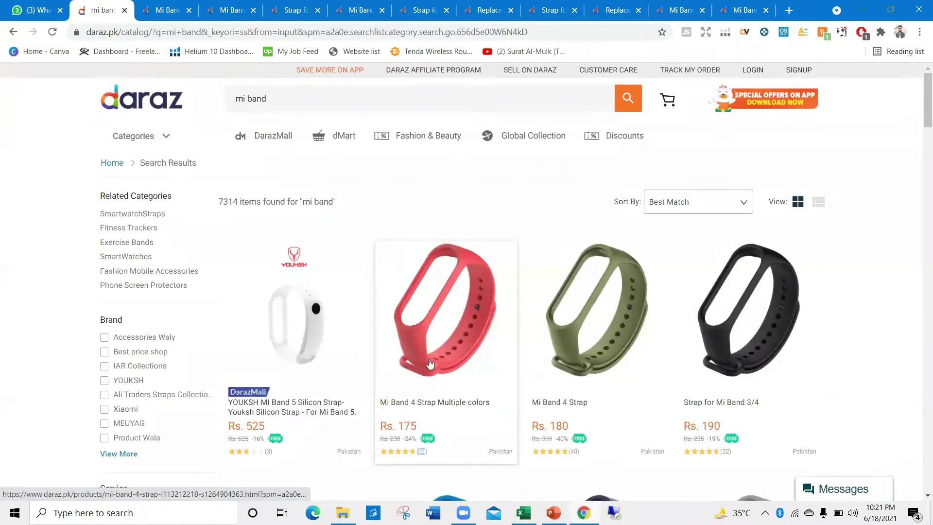
{"action": "key", "text": "ctrl+Tab"}
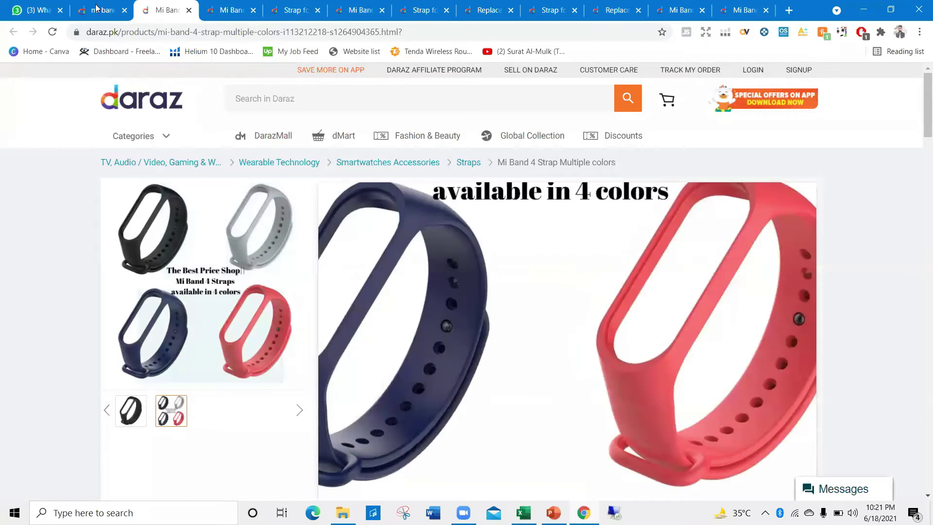
{"action": "key", "text": "ctrl+shift+Tab"}
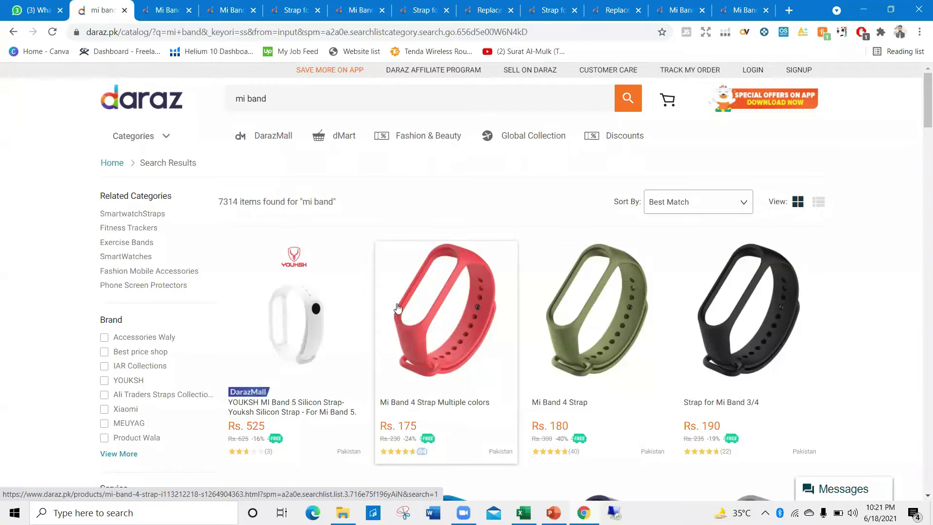
Replace the Product Variations text in cell D4 in Excel with "5/6 and rest are same".
{"action": "key", "text": "alt+Tab"}
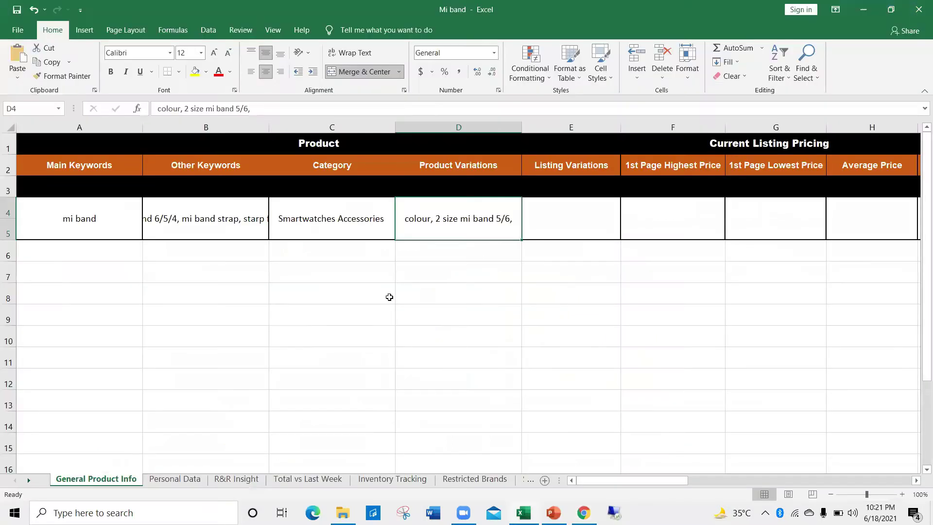
{"action": "double_click", "coordinate": [551, 212]}
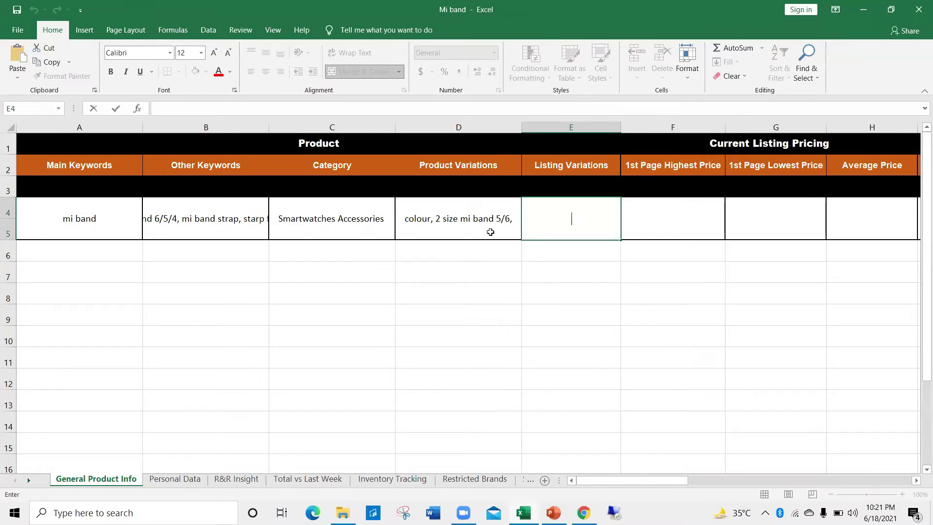
{"action": "double_click", "coordinate": [474, 221]}
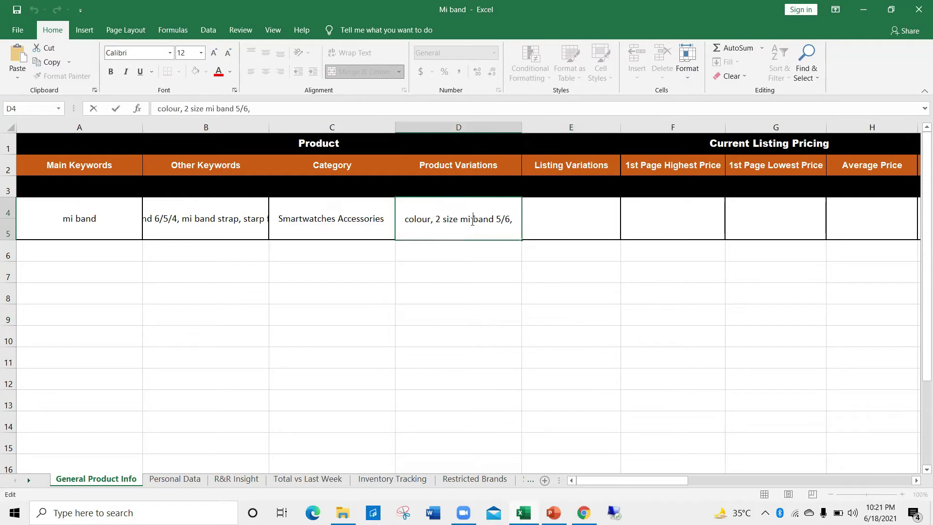
{"action": "key", "text": "BackSpace"}
{"action": "key", "text": "Delete"}
{"action": "key", "text": "Delete"}
{"action": "key", "text": "Delete"}
{"action": "key", "text": "Delete"}
{"action": "key", "text": "Delete"}
{"action": "key", "text": "Delete"}
{"action": "key", "text": "Delete"}
{"action": "key", "text": "Delete"}
{"action": "key", "text": "Delete"}
{"action": "key", "text": "BackSpace"}
{"action": "key", "text": "BackSpace"}
{"action": "key", "text": "BackSpace"}
{"action": "key", "text": "BackSpace"}
{"action": "key", "text": "BackSpace"}
{"action": "key", "text": "BackSpace"}
{"action": "key", "text": "BackSpace"}
{"action": "key", "text": "BackSpace"}
{"action": "key", "text": "BackSpace"}
{"action": "key", "text": "BackSpace"}
{"action": "key", "text": "BackSpace"}
{"action": "key", "text": "BackSpace"}
{"action": "key", "text": "BackSpace"}
{"action": "key", "text": "BackSpace"}
{"action": "key", "text": "BackSpace"}
{"action": "key", "text": "BackSpace"}
{"action": "key", "text": "BackSpace"}
{"action": "type", "text": "m"}
{"action": "key", "text": "BackSpace"}
{"action": "type", "text": "5/6 and"}
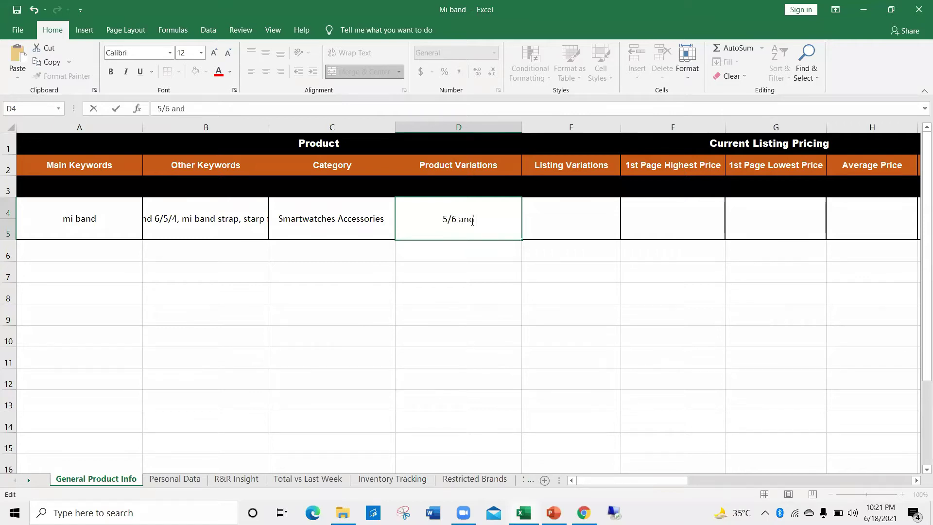
{"action": "type", "text": " reat"}
{"action": "key", "text": "BackSpace"}
{"action": "key", "text": "BackSpace"}
{"action": "type", "text": "st are same"}
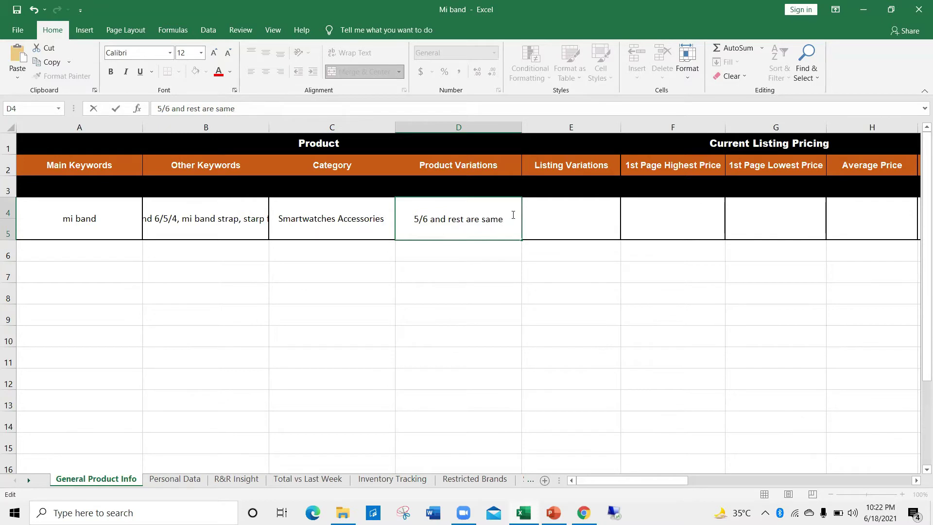
Enter "colour" in Listing Variations cell E4 and save the workbook.
{"action": "left_click", "coordinate": [550, 217]}
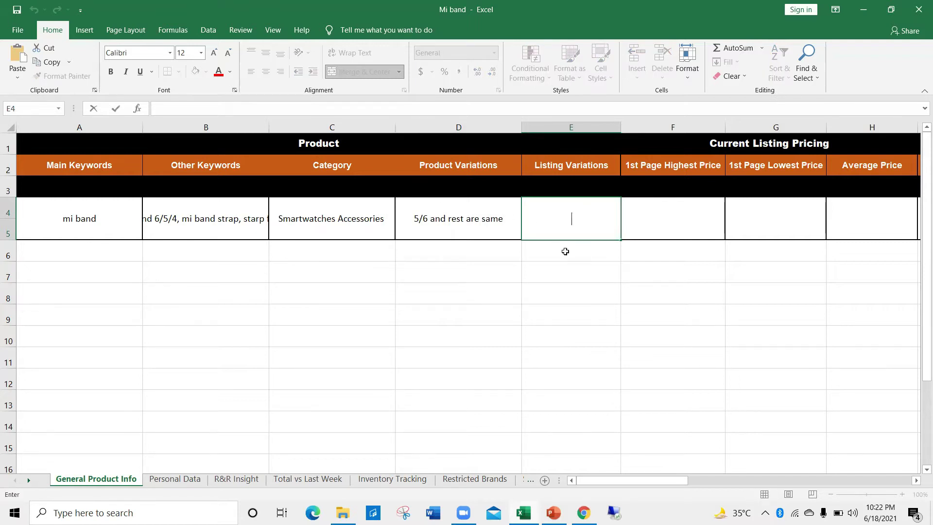
{"action": "type", "text": "colour"}
{"action": "key", "text": "ctrl+s"}
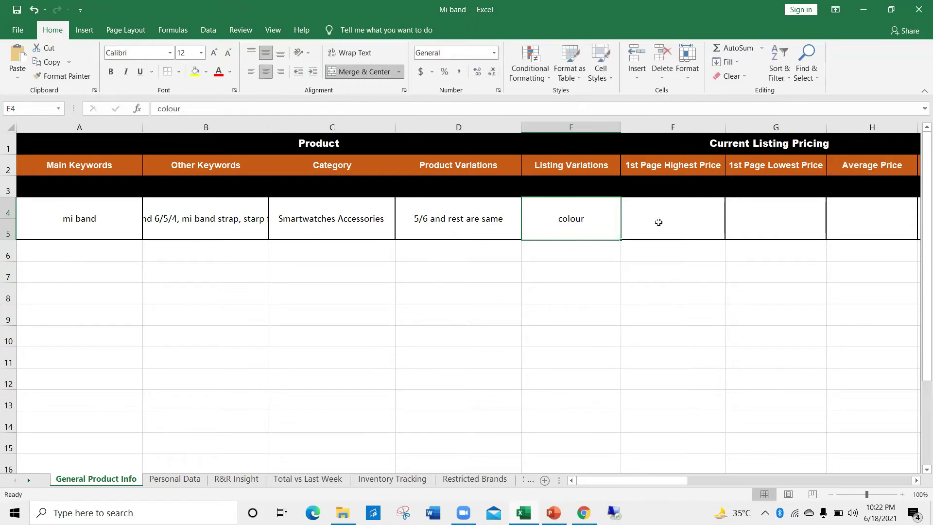
Examine the first page of Daraz "mi band" results in Chrome for the highest strap price, down to the Milanese Magnetic Stainless Strap for Mi Band 4.
{"action": "left_click", "coordinate": [658, 222]}
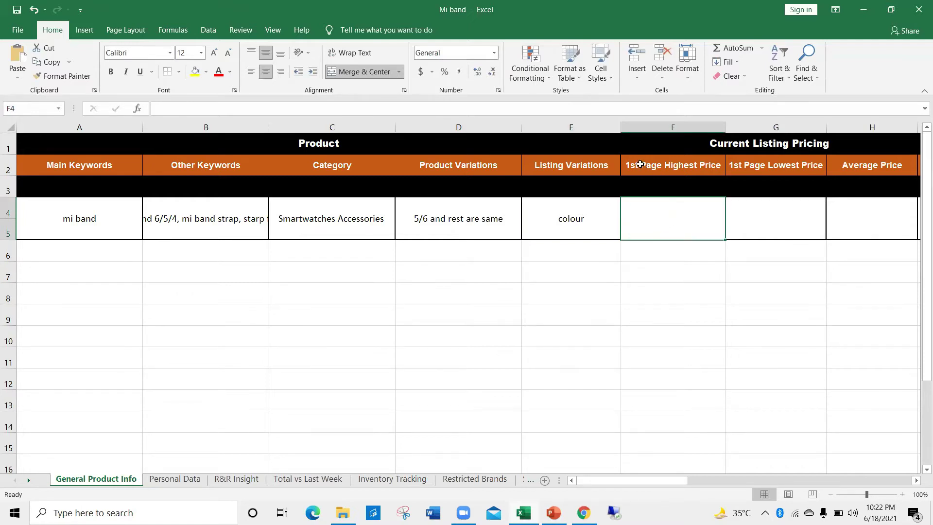
{"action": "key", "text": "alt+Tab"}
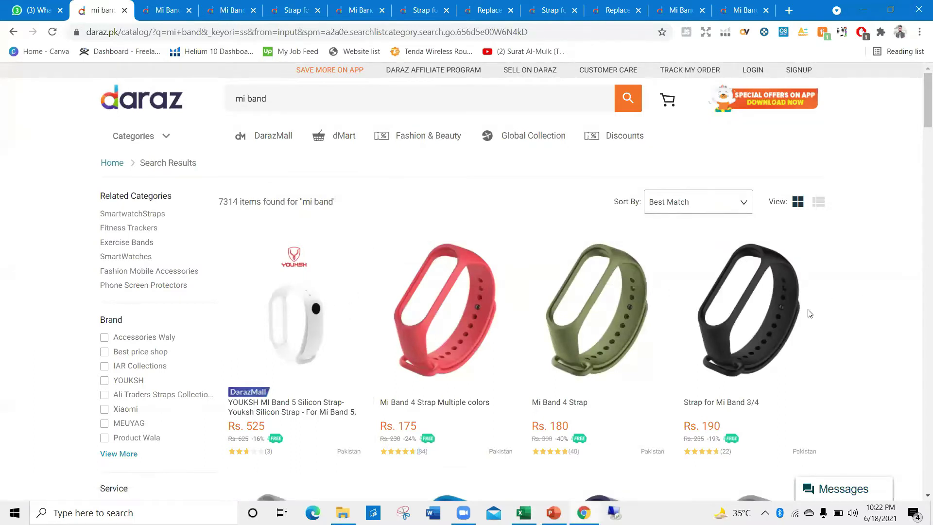
{"action": "scroll", "coordinate": [313, 366], "scroll_direction": "down", "scroll_amount": 2}
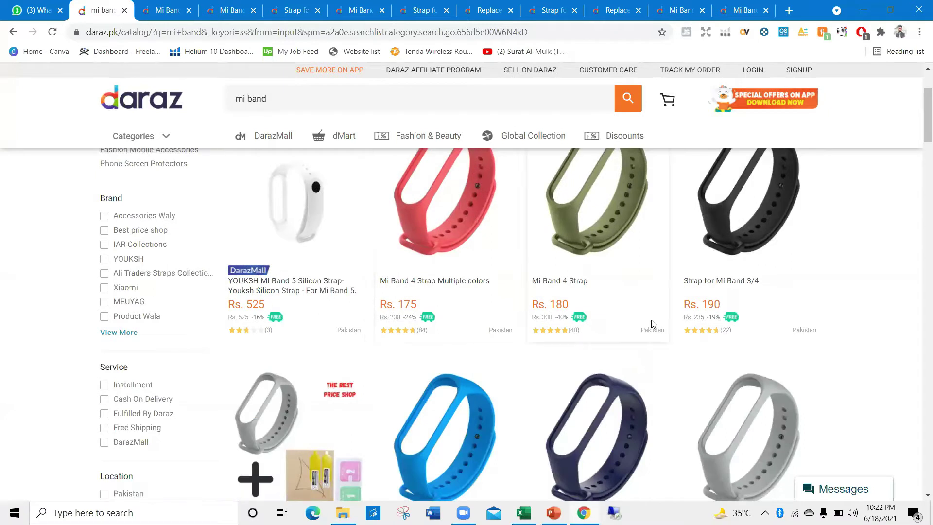
{"action": "scroll", "coordinate": [705, 269], "scroll_direction": "down", "scroll_amount": 1}
{"action": "scroll", "coordinate": [711, 243], "scroll_direction": "down", "scroll_amount": 2}
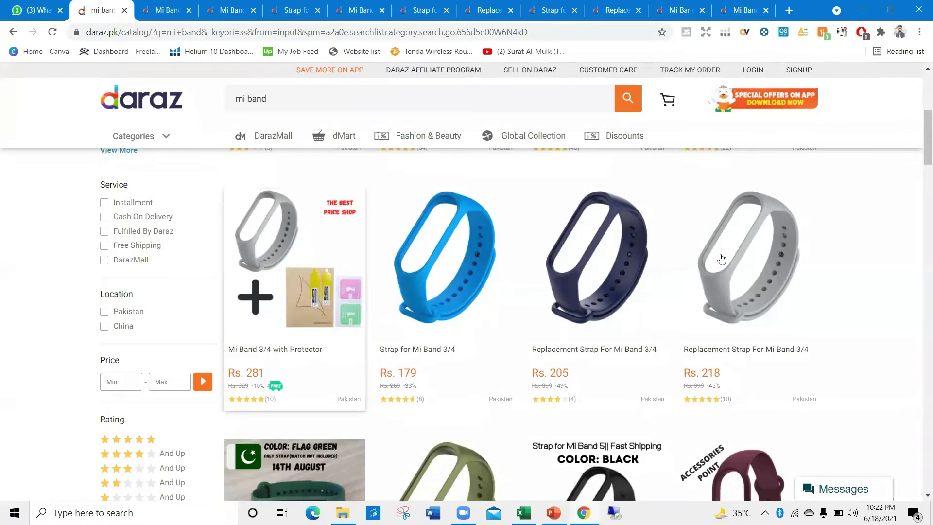
{"action": "scroll", "coordinate": [722, 255], "scroll_direction": "up", "scroll_amount": 3}
{"action": "scroll", "coordinate": [294, 340], "scroll_direction": "down", "scroll_amount": 2}
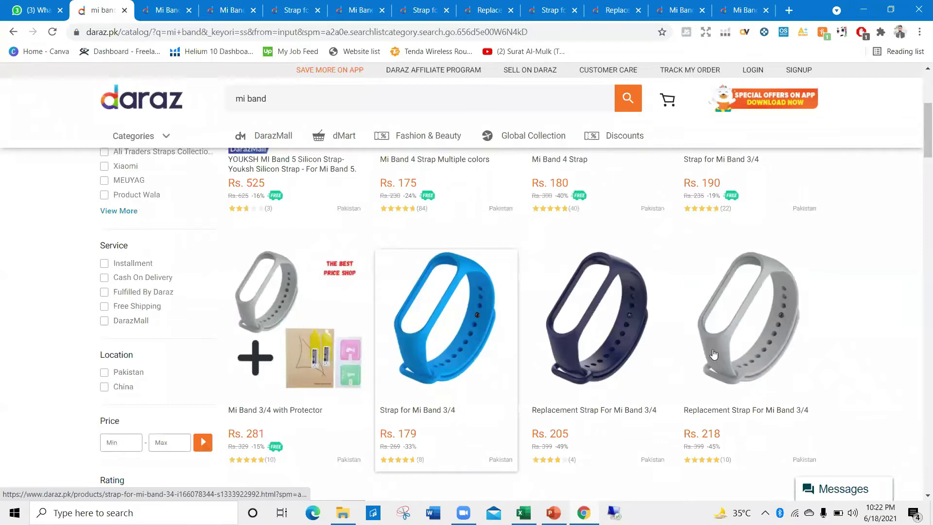
{"action": "scroll", "coordinate": [713, 354], "scroll_direction": "down", "scroll_amount": 3}
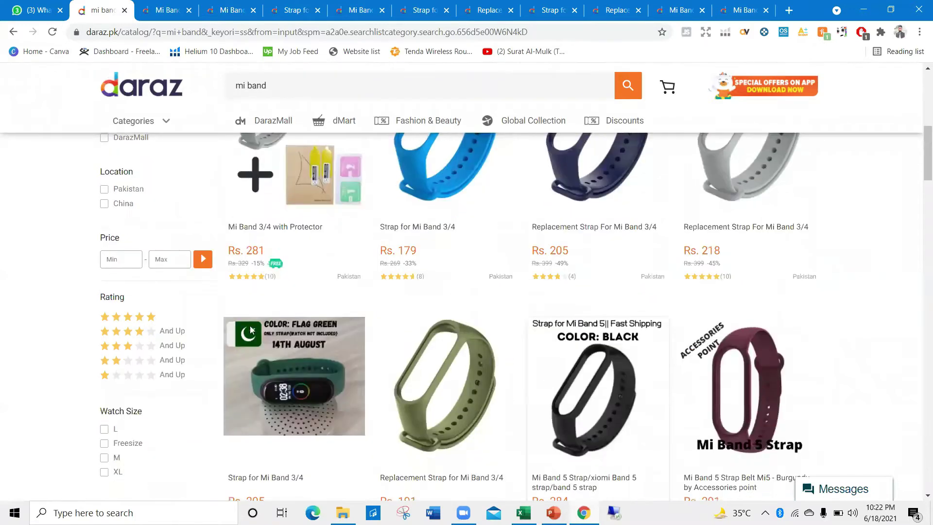
{"action": "scroll", "coordinate": [251, 330], "scroll_direction": "down", "scroll_amount": 3}
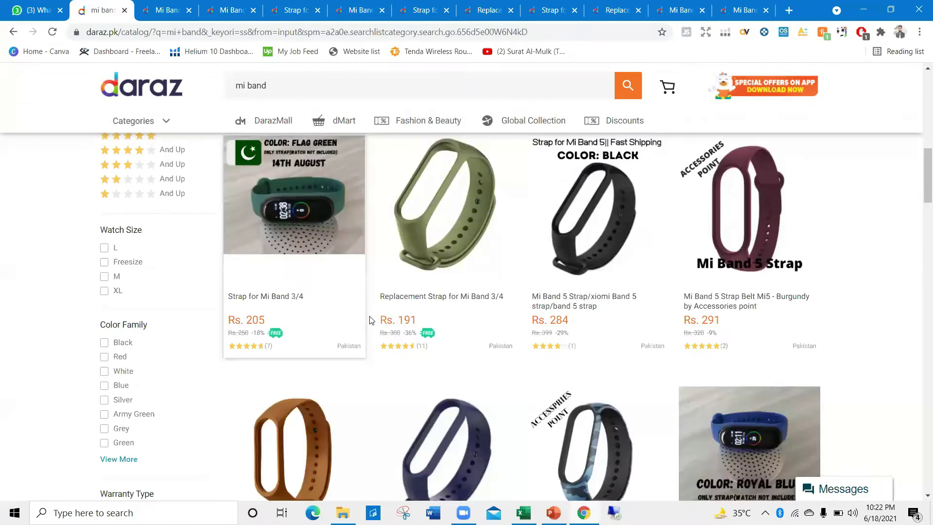
{"action": "double_click", "coordinate": [563, 319]}
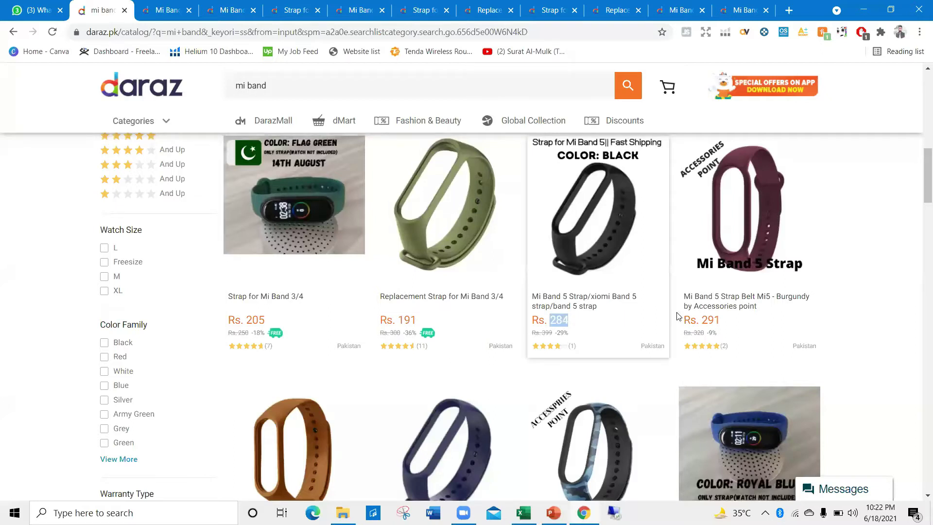
{"action": "double_click", "coordinate": [710, 319]}
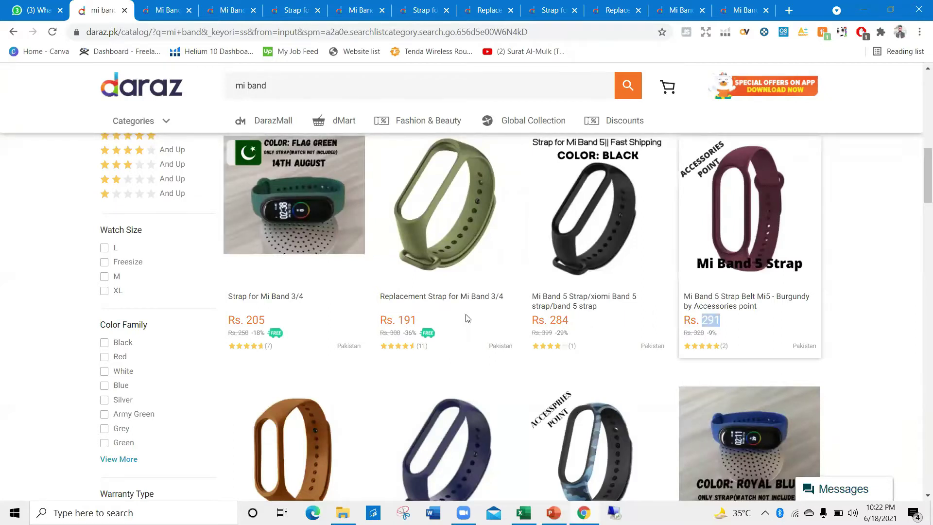
{"action": "scroll", "coordinate": [376, 320], "scroll_direction": "down", "scroll_amount": 4}
{"action": "scroll", "coordinate": [562, 272], "scroll_direction": "down", "scroll_amount": 1}
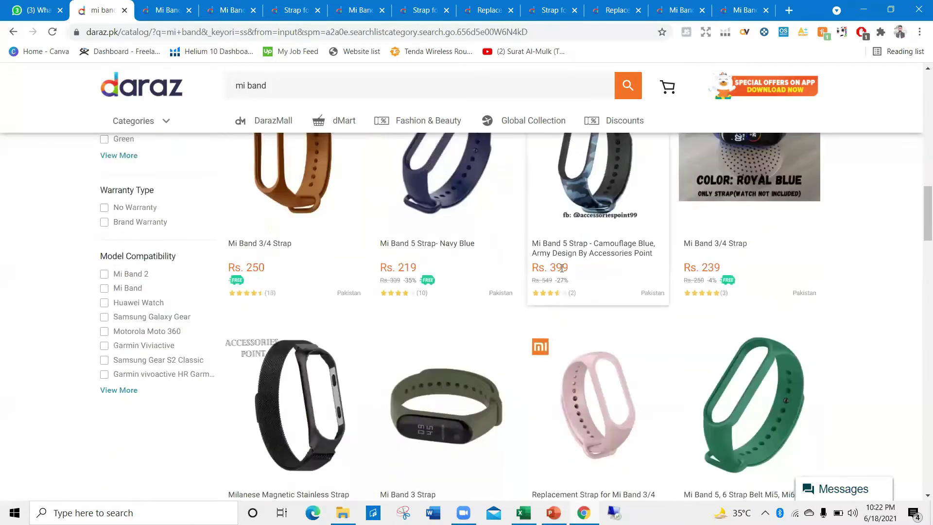
{"action": "double_click", "coordinate": [560, 267]}
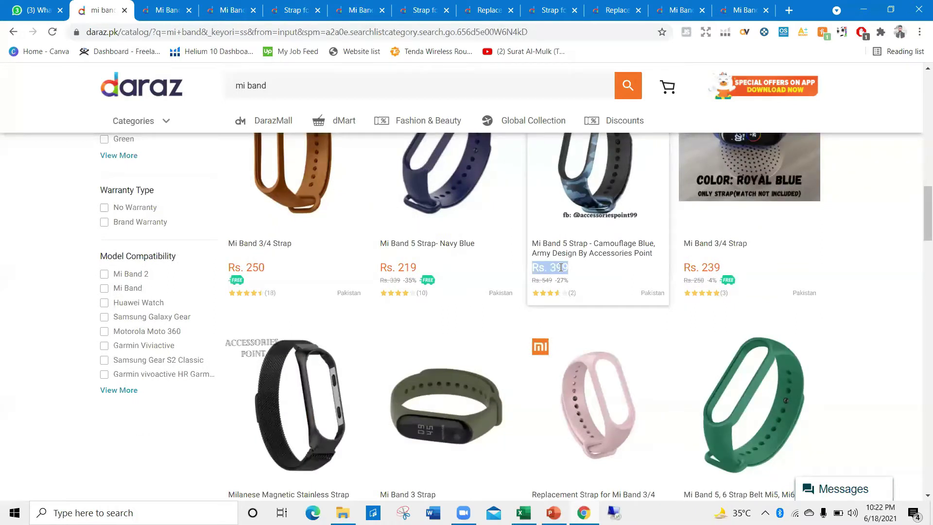
{"action": "scroll", "coordinate": [366, 331], "scroll_direction": "down", "scroll_amount": 3}
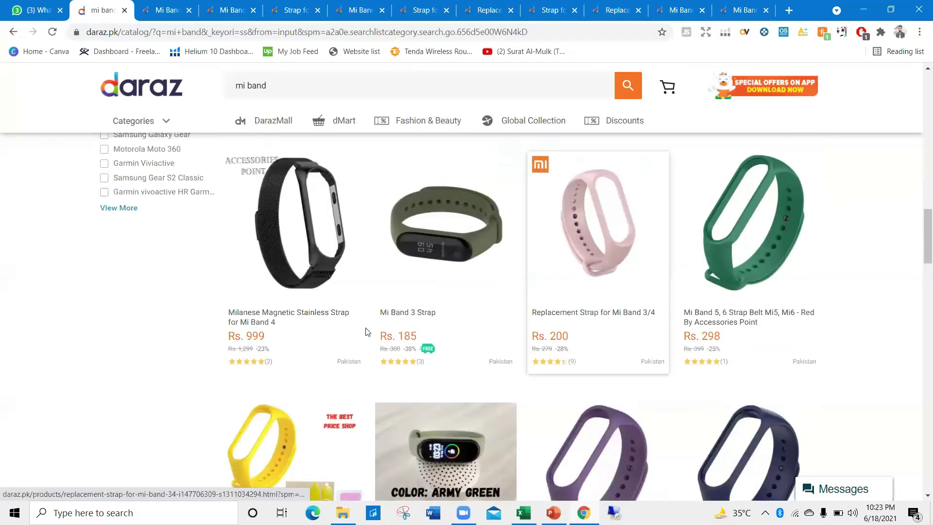
{"action": "double_click", "coordinate": [252, 336]}
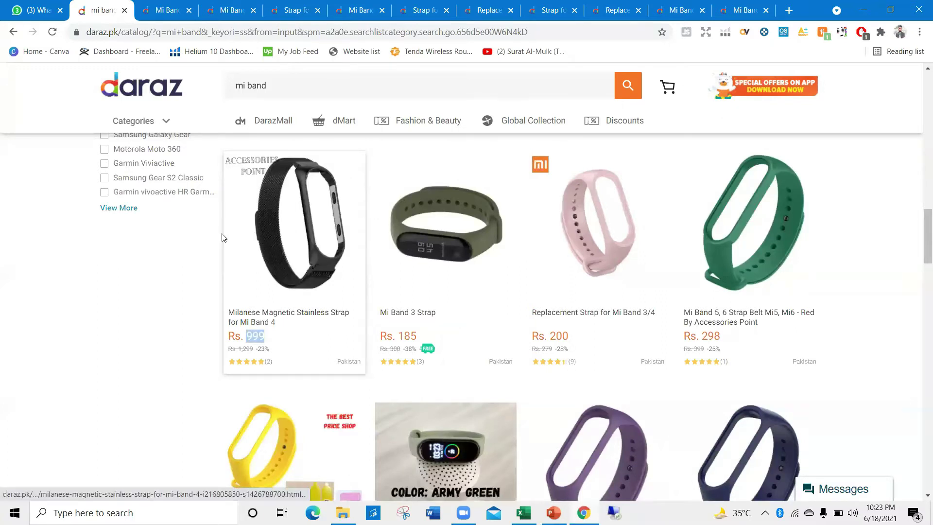
Compare the remaining first-page silicone strap prices with those of the metal, sports and magnetic straps.
{"action": "scroll", "coordinate": [297, 247], "scroll_direction": "up", "scroll_amount": 4}
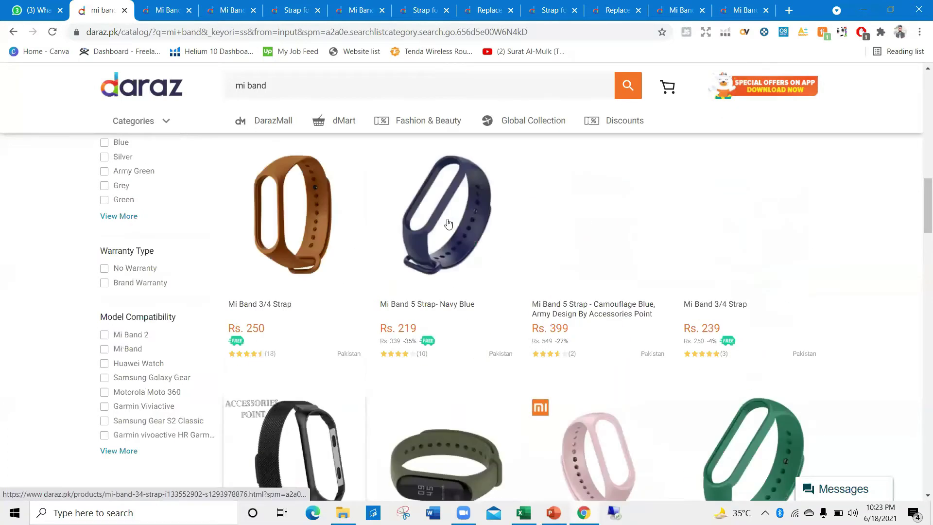
{"action": "scroll", "coordinate": [305, 365], "scroll_direction": "down", "scroll_amount": 1}
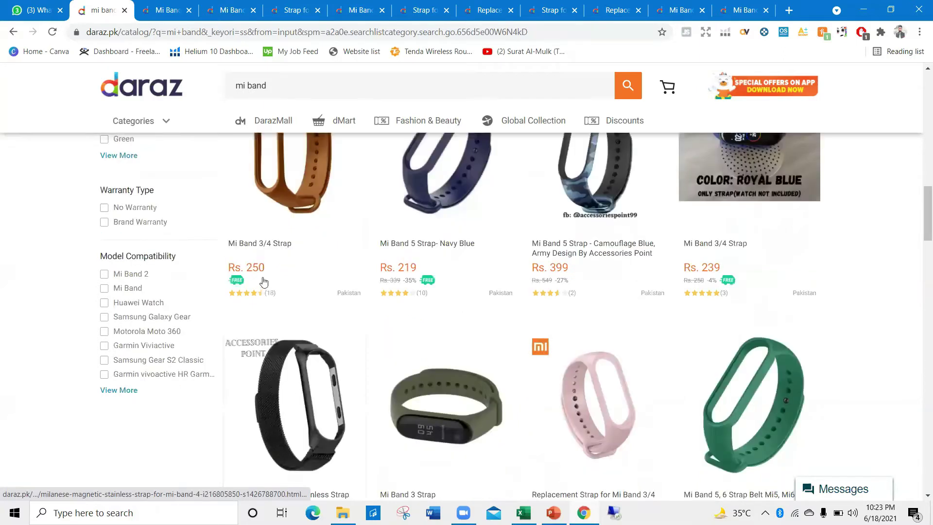
{"action": "scroll", "coordinate": [468, 285], "scroll_direction": "down", "scroll_amount": 2}
{"action": "scroll", "coordinate": [514, 261], "scroll_direction": "up", "scroll_amount": 3}
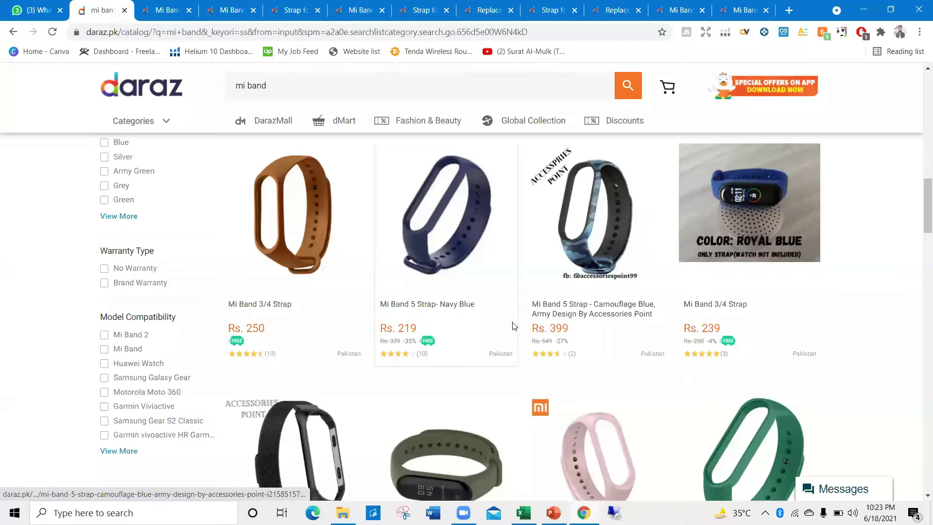
{"action": "scroll", "coordinate": [412, 300], "scroll_direction": "down", "scroll_amount": 5}
{"action": "scroll", "coordinate": [412, 301], "scroll_direction": "down", "scroll_amount": 3}
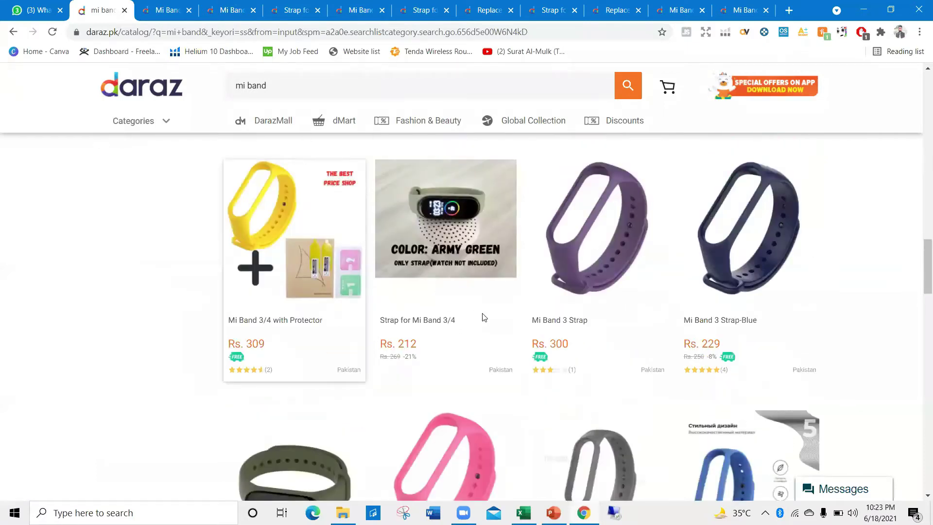
{"action": "scroll", "coordinate": [484, 318], "scroll_direction": "down", "scroll_amount": 3}
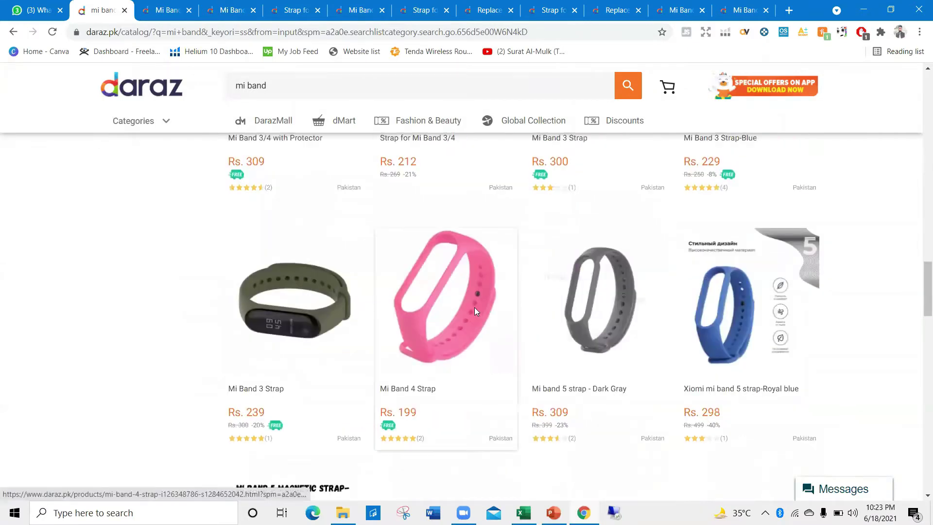
{"action": "scroll", "coordinate": [476, 309], "scroll_direction": "down", "scroll_amount": 4}
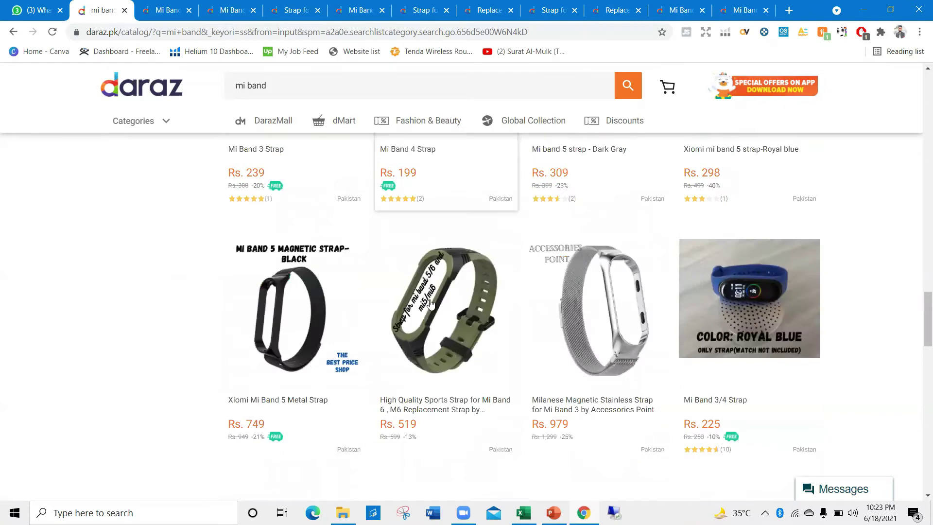
{"action": "scroll", "coordinate": [427, 303], "scroll_direction": "down", "scroll_amount": 1}
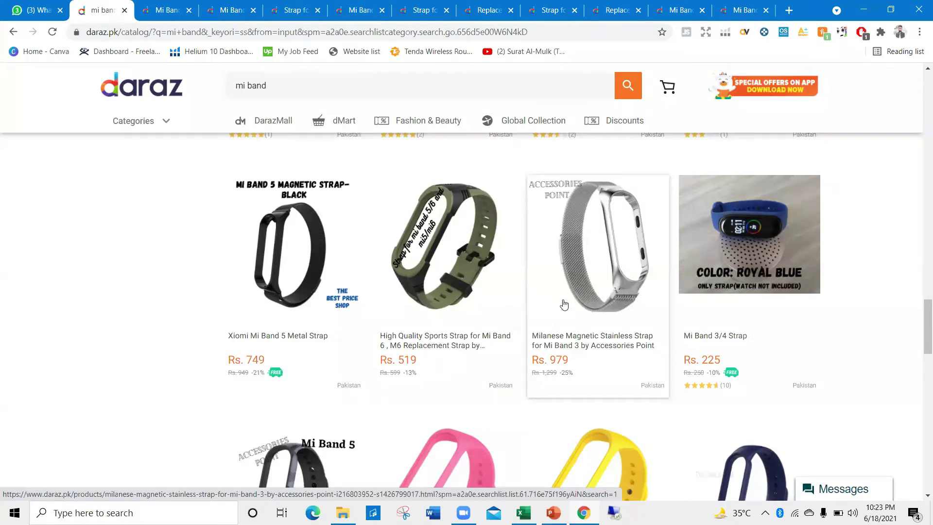
{"action": "scroll", "coordinate": [648, 256], "scroll_direction": "down", "scroll_amount": 5}
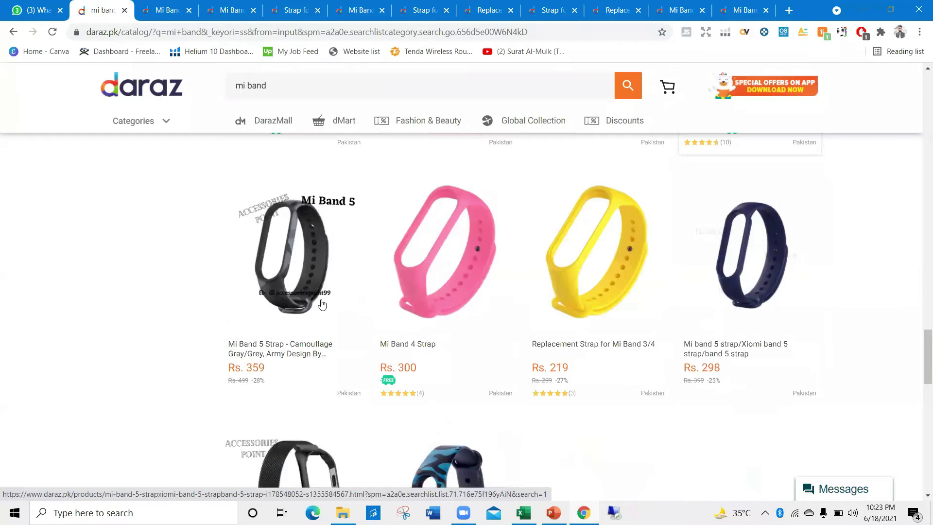
{"action": "scroll", "coordinate": [291, 287], "scroll_direction": "down", "scroll_amount": 3}
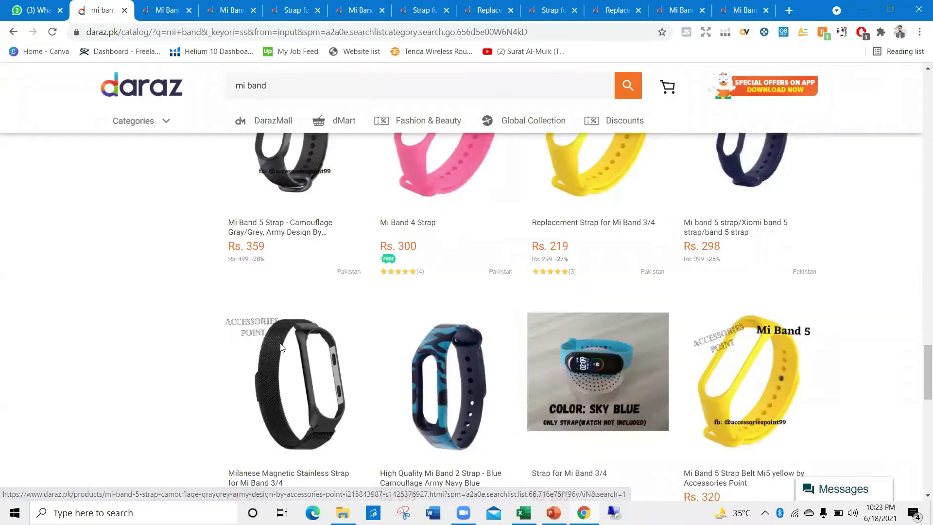
{"action": "scroll", "coordinate": [384, 324], "scroll_direction": "down", "scroll_amount": 1}
Enter 400 as the 1st Page Highest Price in cell F4 in Excel.
{"action": "key", "text": "alt+Tab"}
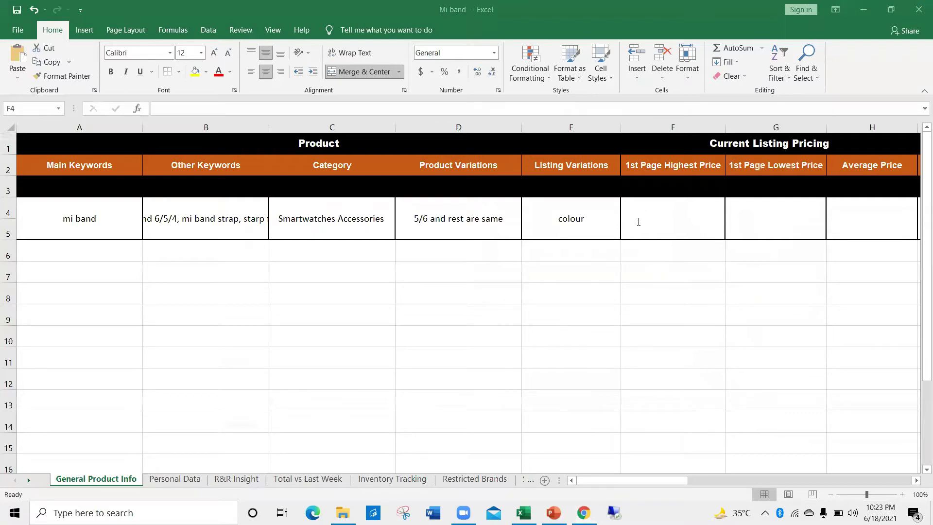
{"action": "type", "text": "400"}
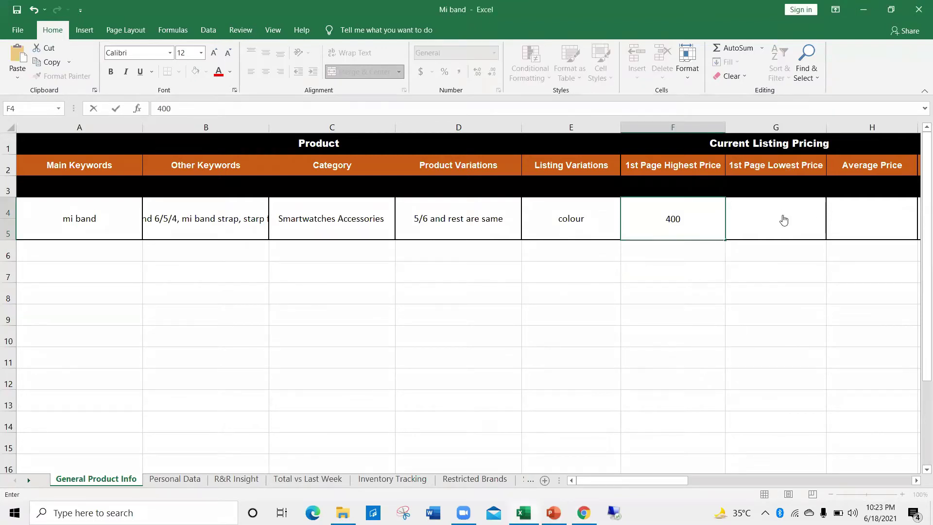
Examine the whole first page of Daraz "mi band" results in Chrome for the lowest strap price.
{"action": "key", "text": "alt+Tab"}
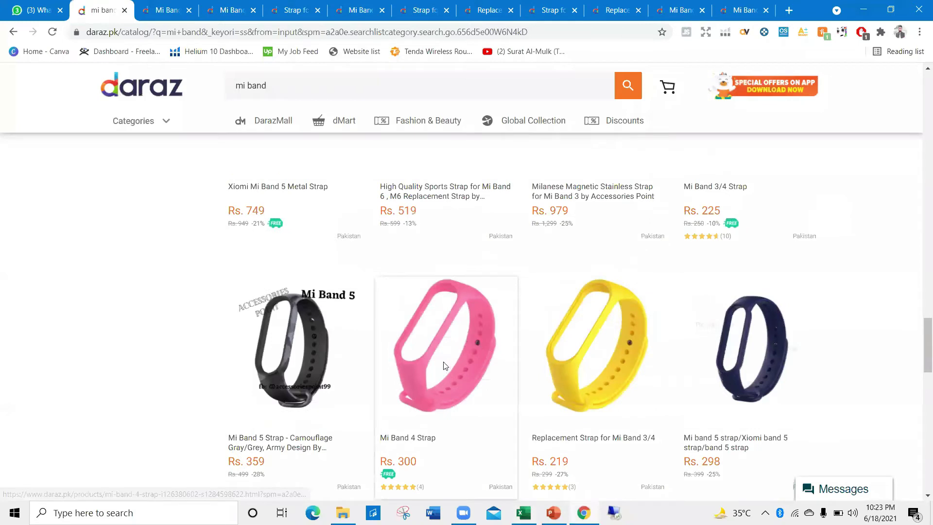
{"action": "scroll", "coordinate": [444, 366], "scroll_direction": "up", "scroll_amount": 15}
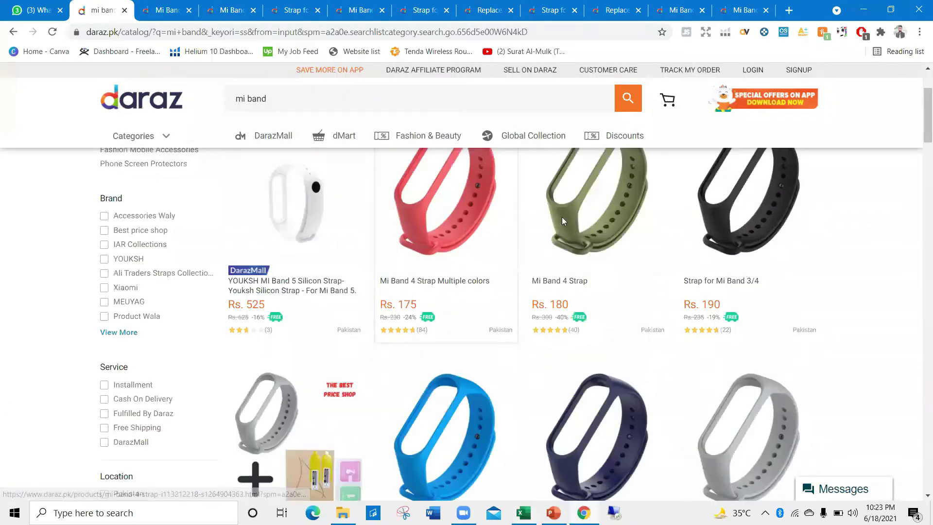
{"action": "scroll", "coordinate": [672, 279], "scroll_direction": "down", "scroll_amount": 2}
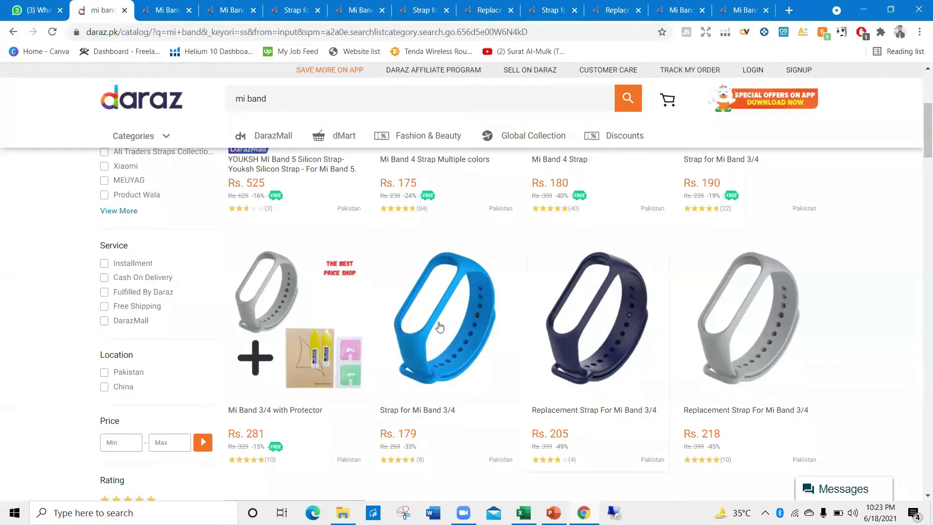
{"action": "scroll", "coordinate": [440, 325], "scroll_direction": "down", "scroll_amount": 9}
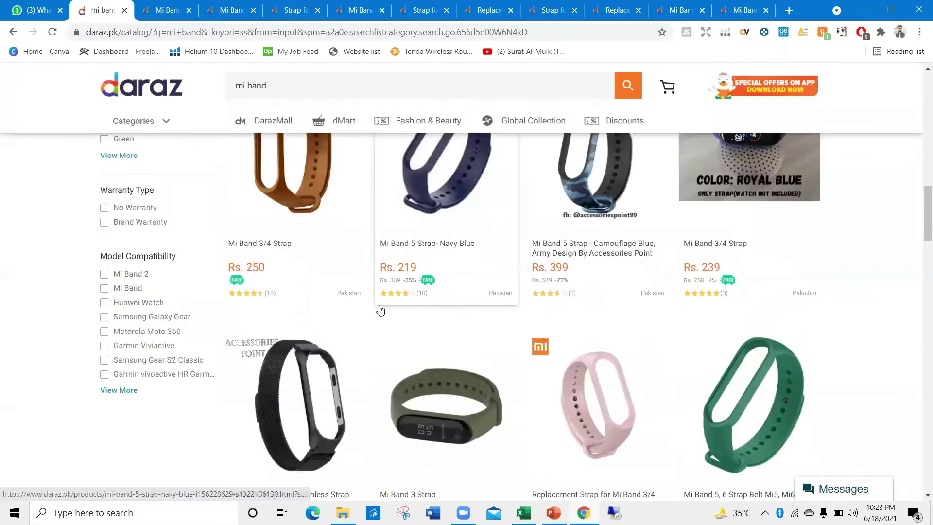
{"action": "scroll", "coordinate": [500, 271], "scroll_direction": "down", "scroll_amount": 5}
{"action": "scroll", "coordinate": [486, 275], "scroll_direction": "down", "scroll_amount": 2}
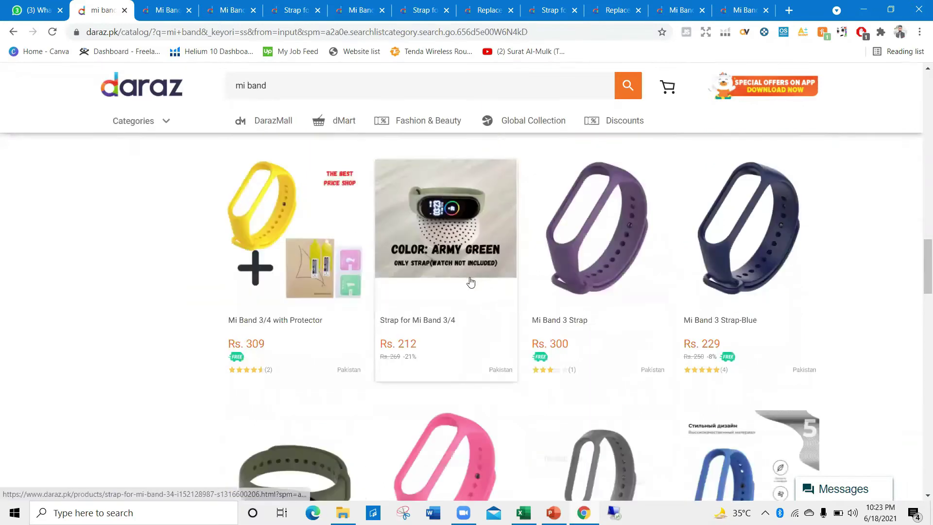
{"action": "scroll", "coordinate": [449, 299], "scroll_direction": "down", "scroll_amount": 3}
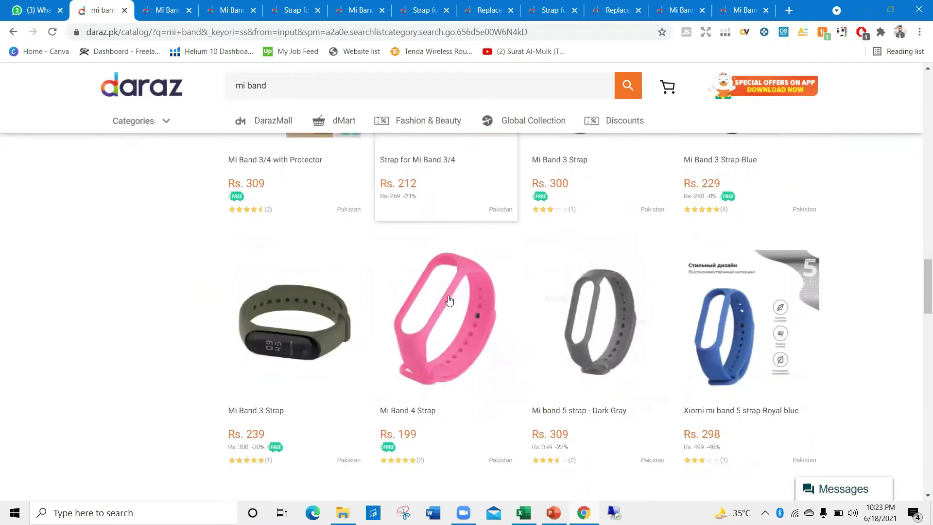
{"action": "scroll", "coordinate": [449, 300], "scroll_direction": "down", "scroll_amount": 2}
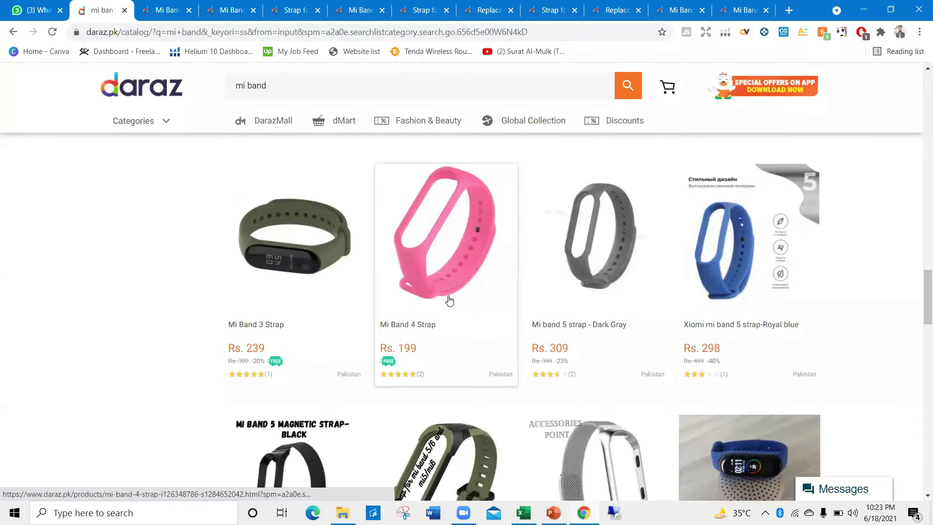
{"action": "scroll", "coordinate": [449, 302], "scroll_direction": "down", "scroll_amount": 8}
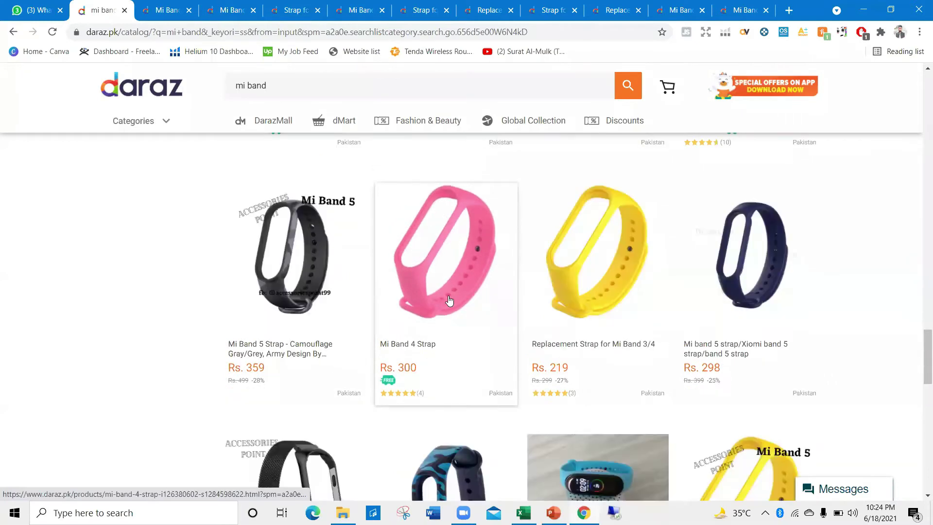
{"action": "scroll", "coordinate": [449, 301], "scroll_direction": "down", "scroll_amount": 9}
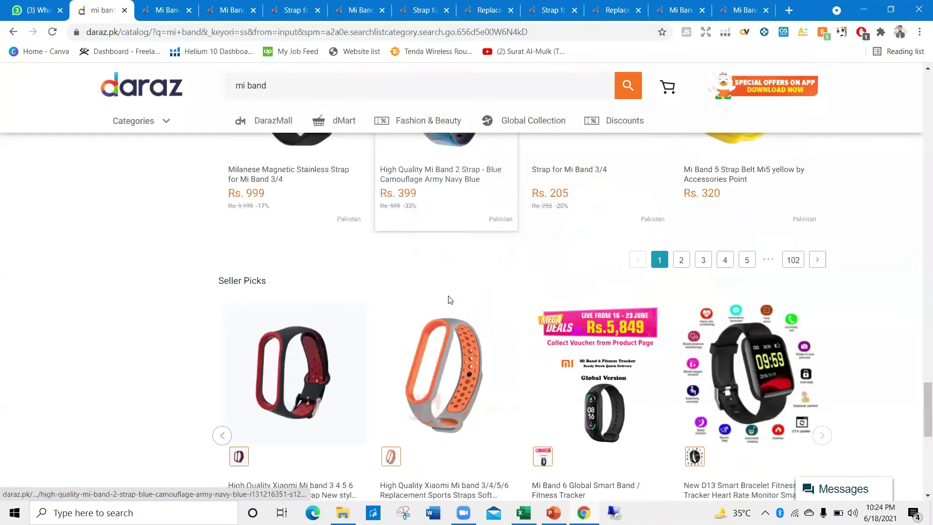
Enter 175 as the 1st Page Lowest Price in cell G4 in Excel.
{"action": "key", "text": "alt+Tab"}
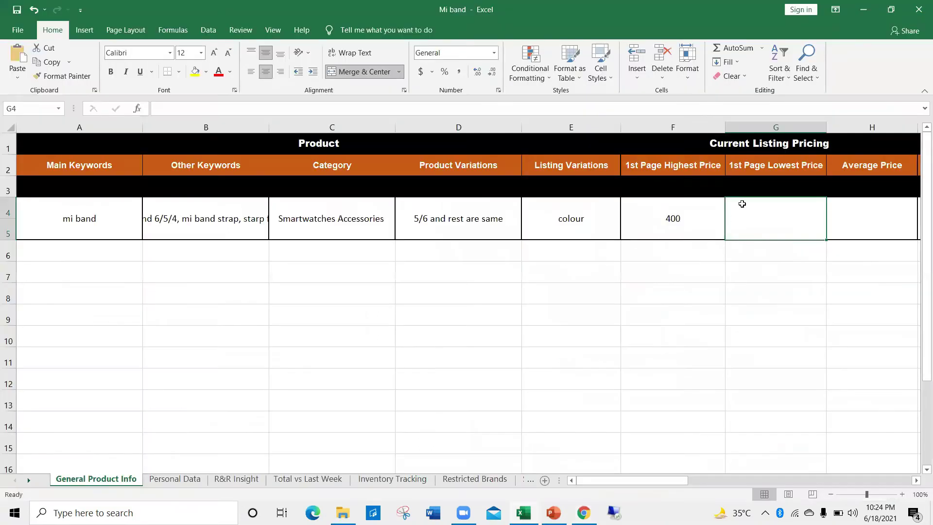
{"action": "type", "text": "175"}
{"action": "key", "text": "ctrl+Return"}
{"action": "left_click_drag", "start_coordinate": [632, 480], "coordinate": [687, 480]}
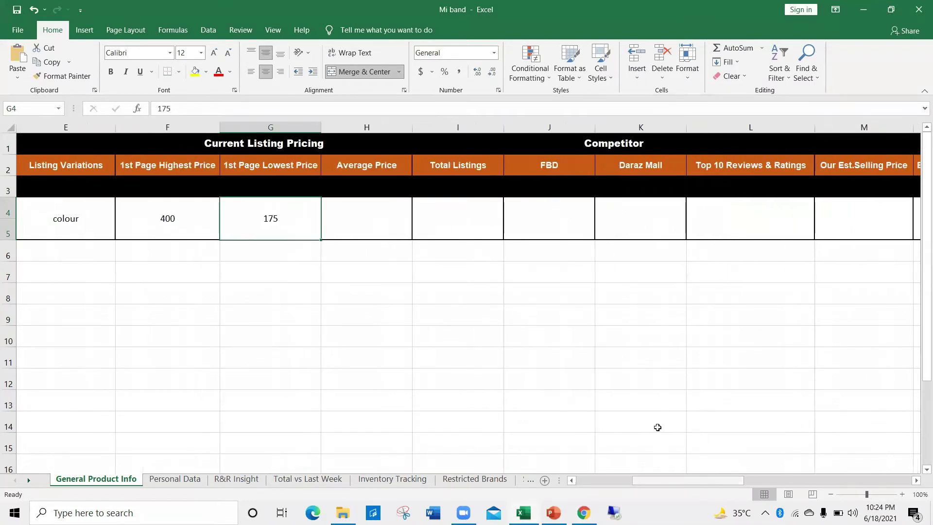
Examine the first-page "mi band" strap prices on Daraz in Chrome to estimate their average.
{"action": "left_click", "coordinate": [364, 166]}
{"action": "left_click", "coordinate": [368, 210]}
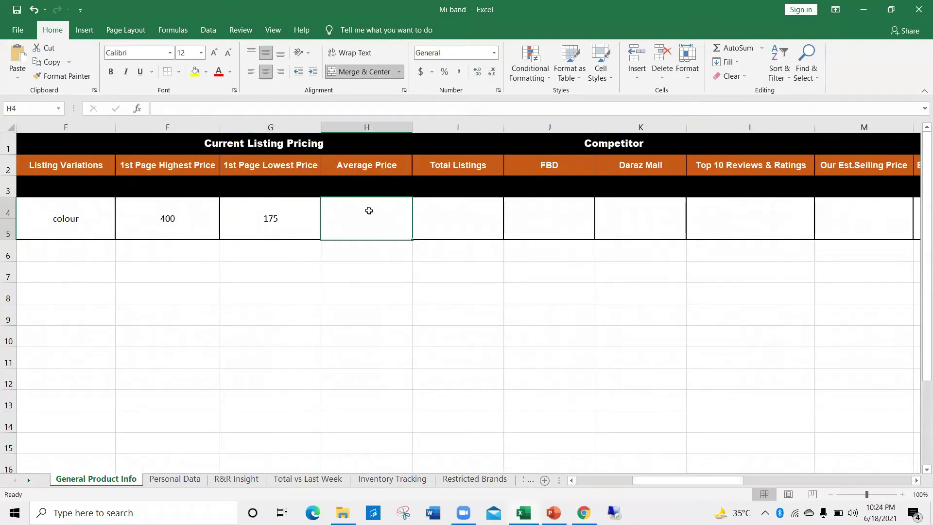
{"action": "key", "text": "alt+Tab"}
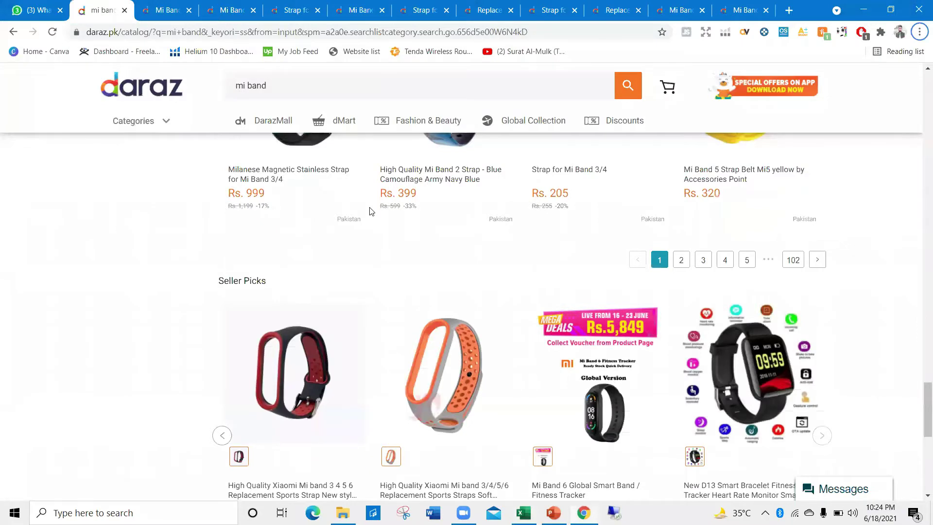
{"action": "scroll", "coordinate": [371, 211], "scroll_direction": "up", "scroll_amount": 15}
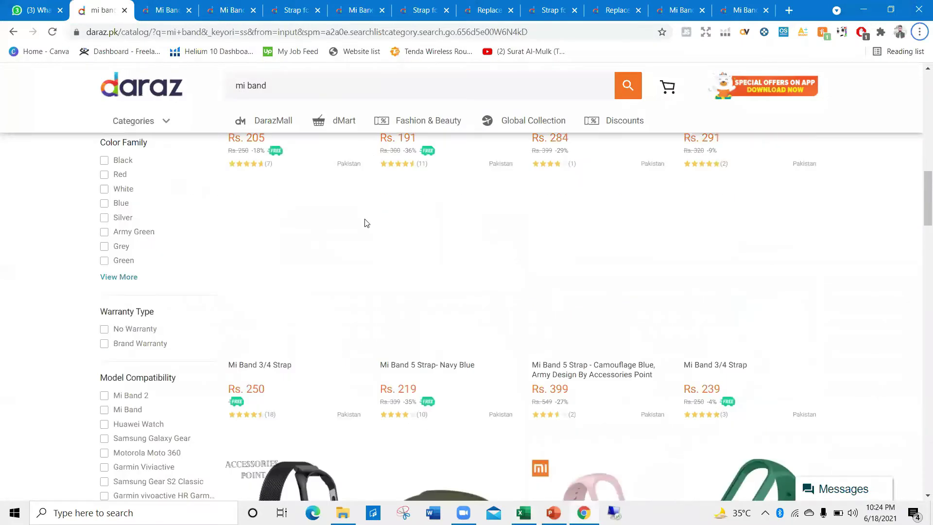
{"action": "scroll", "coordinate": [366, 222], "scroll_direction": "up", "scroll_amount": 10}
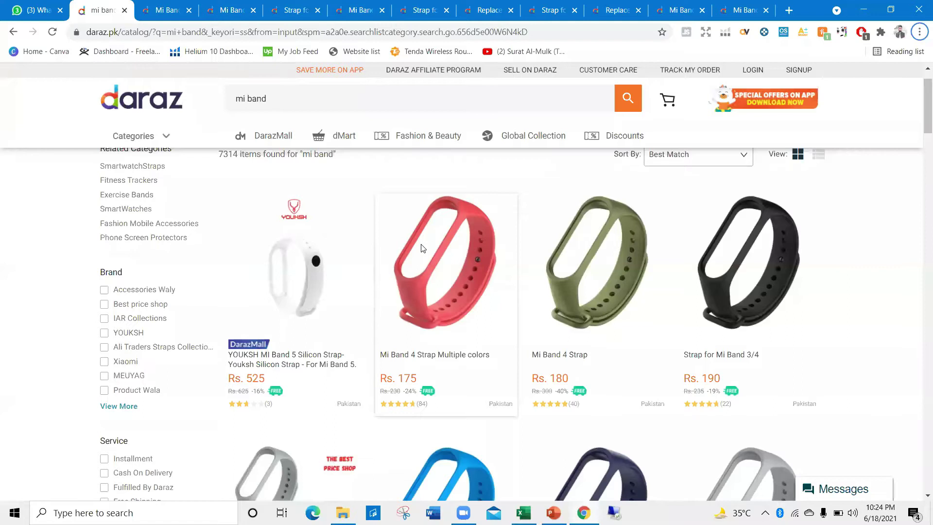
{"action": "scroll", "coordinate": [421, 248], "scroll_direction": "down", "scroll_amount": 3}
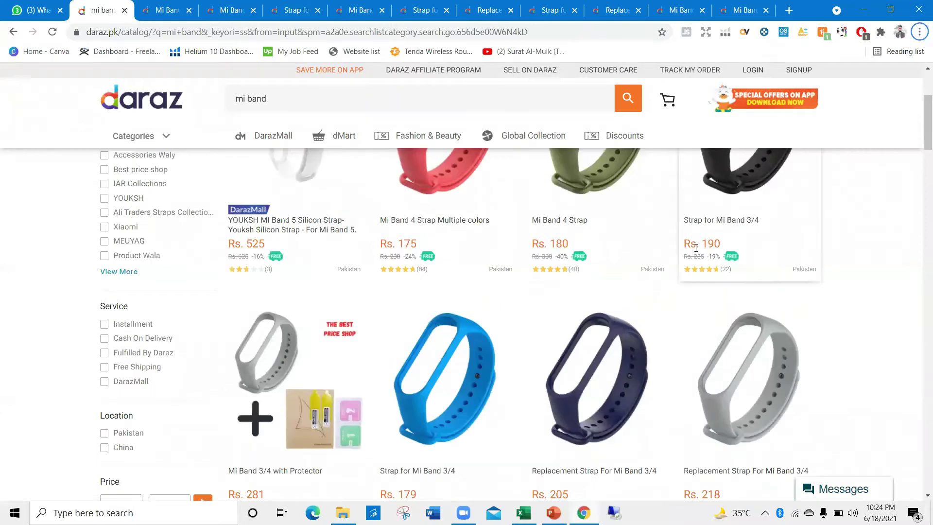
{"action": "scroll", "coordinate": [331, 306], "scroll_direction": "down", "scroll_amount": 5}
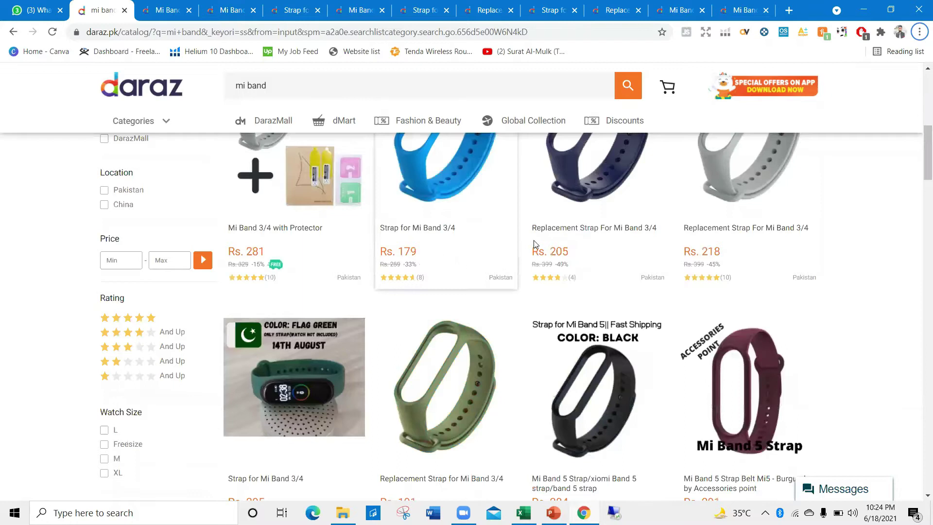
{"action": "scroll", "coordinate": [500, 312], "scroll_direction": "down", "scroll_amount": 5}
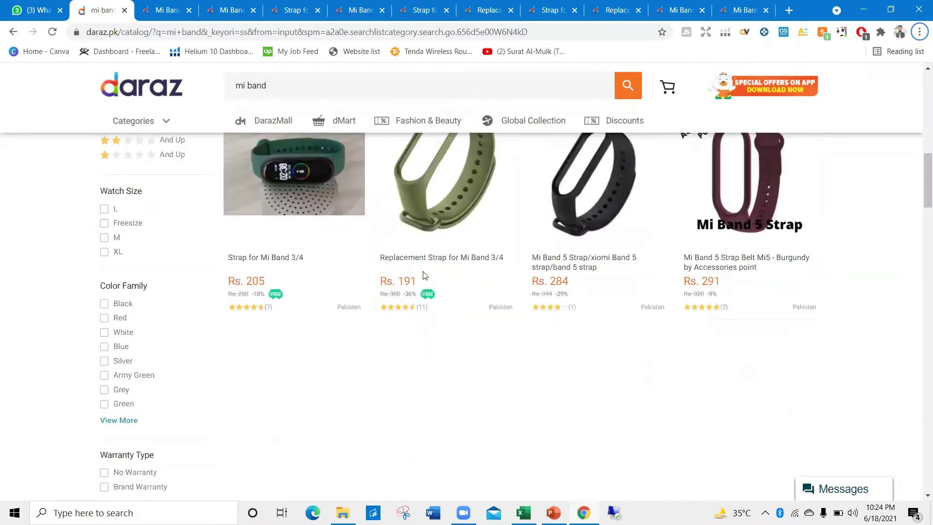
{"action": "scroll", "coordinate": [660, 272], "scroll_direction": "down", "scroll_amount": 2}
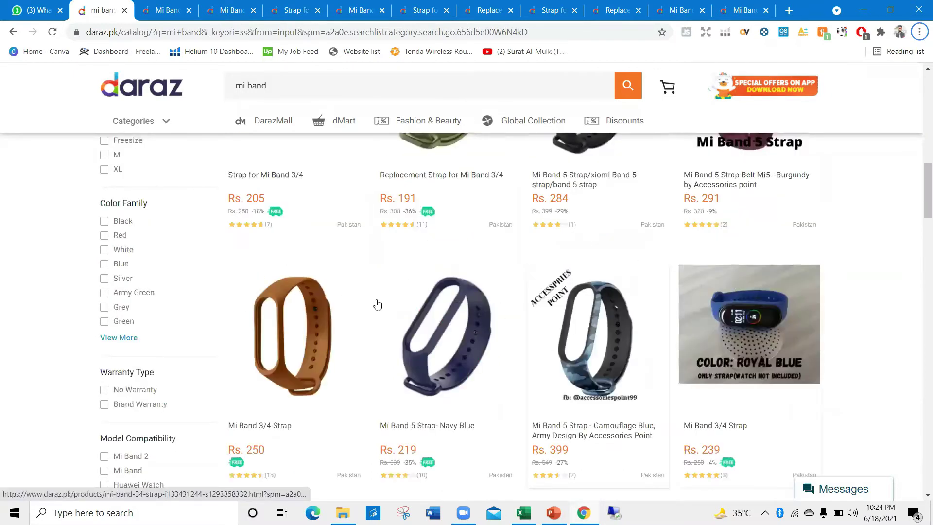
{"action": "scroll", "coordinate": [388, 305], "scroll_direction": "down", "scroll_amount": 7}
Enter 225 as the Average Price in cell H4 in Excel.
{"action": "key", "text": "alt+Tab"}
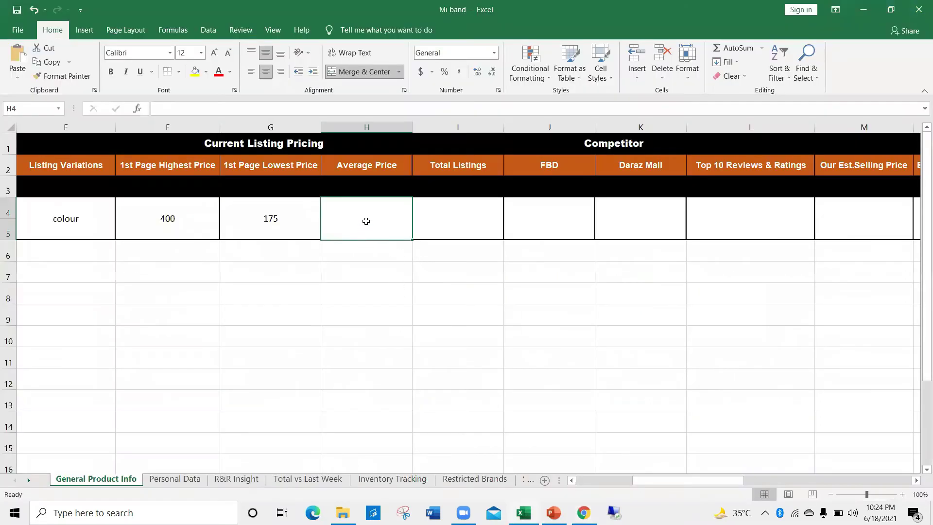
{"action": "type", "text": "225"}
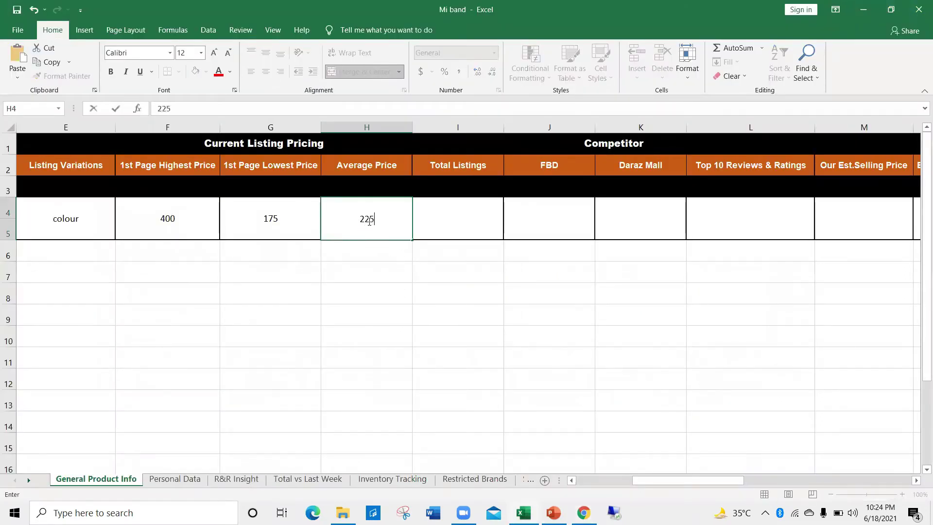
{"action": "key", "text": "ctrl+Return"}
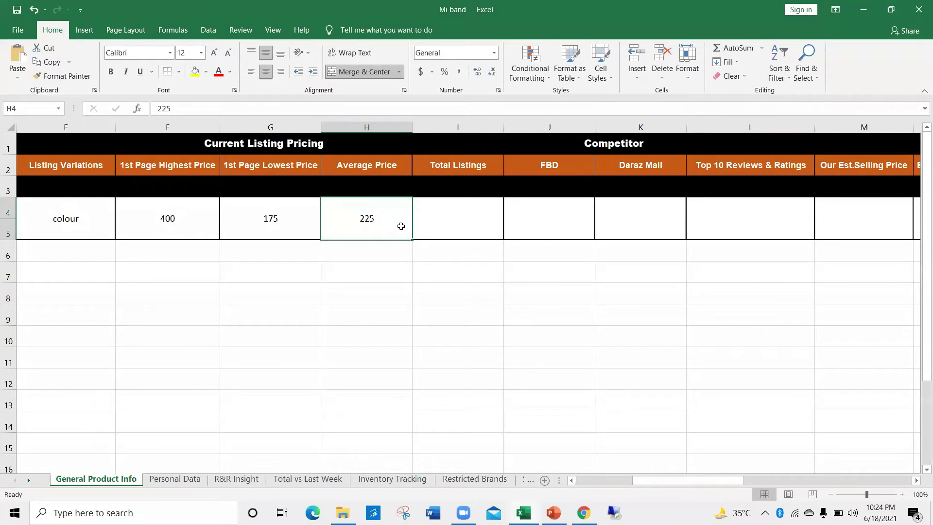
Recheck the first-page Daraz strap prices in Chrome against the average price in the Excel sheet.
{"action": "key", "text": "alt+Tab"}
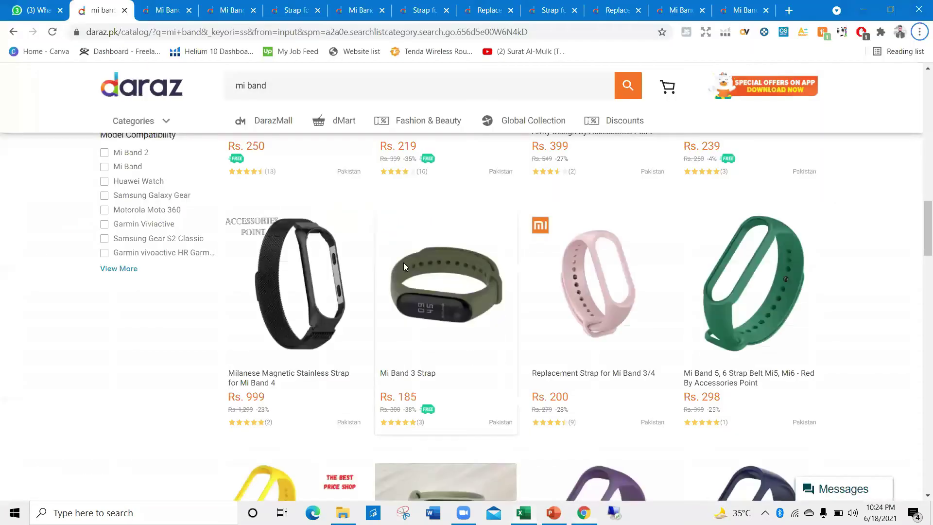
{"action": "scroll", "coordinate": [302, 286], "scroll_direction": "down", "scroll_amount": 10}
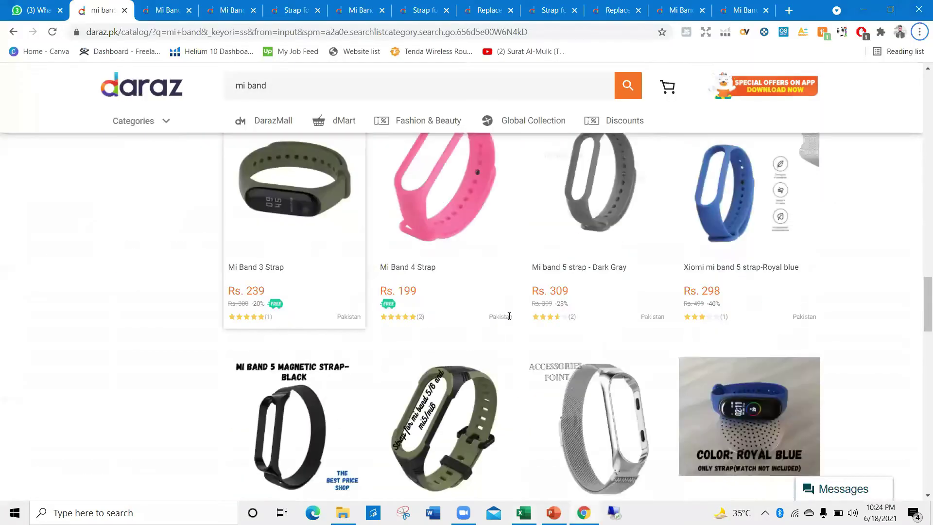
{"action": "scroll", "coordinate": [509, 318], "scroll_direction": "up", "scroll_amount": 5}
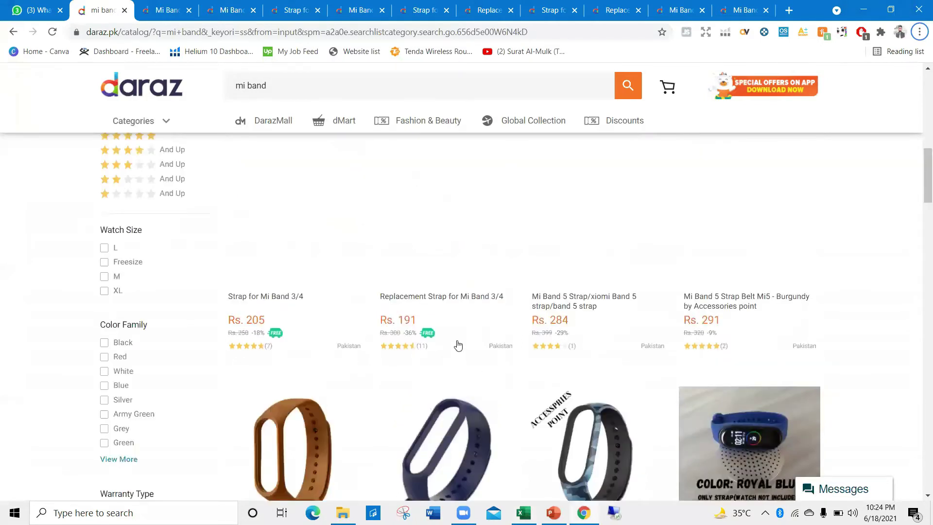
{"action": "key", "text": "alt+Tab"}
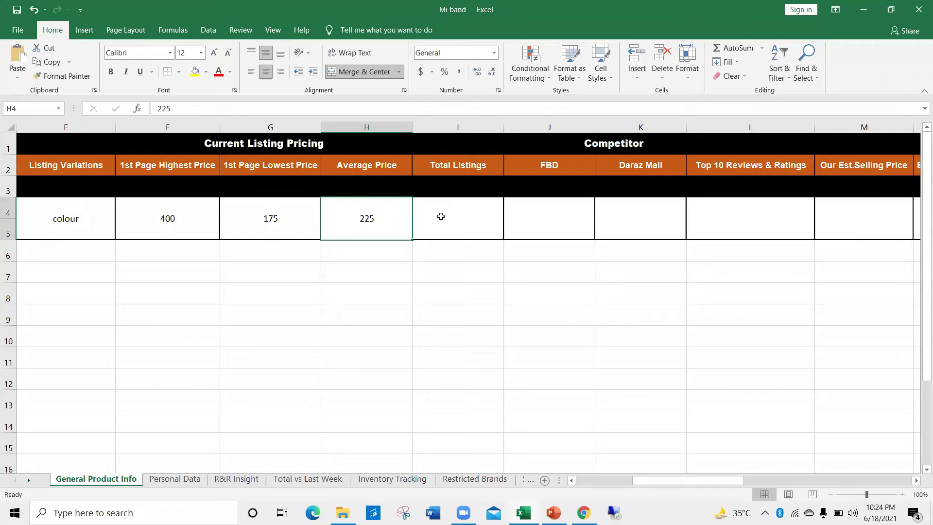
{"action": "key", "text": "alt+Tab"}
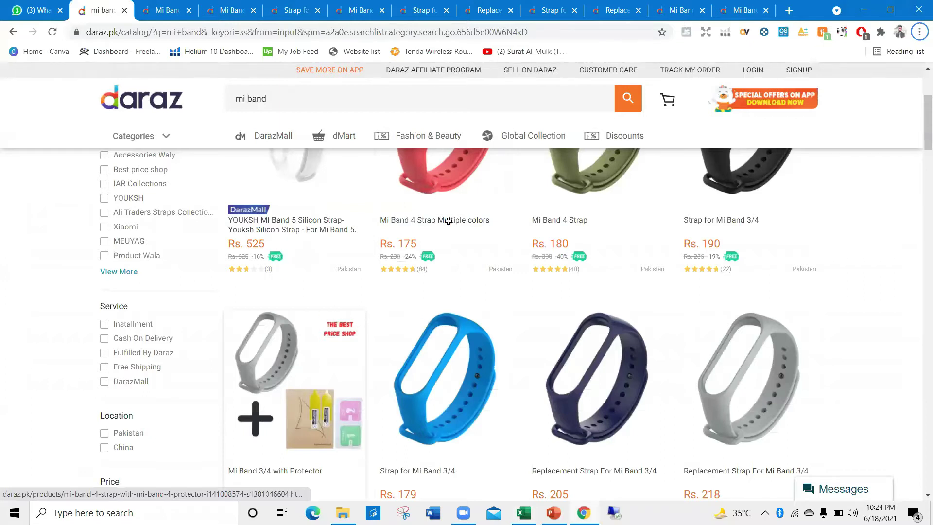
Look up the number of "mi band" items on Daraz and enter 7314 as Total Listings in cell I4 in Excel.
{"action": "key", "text": "alt+Tab"}
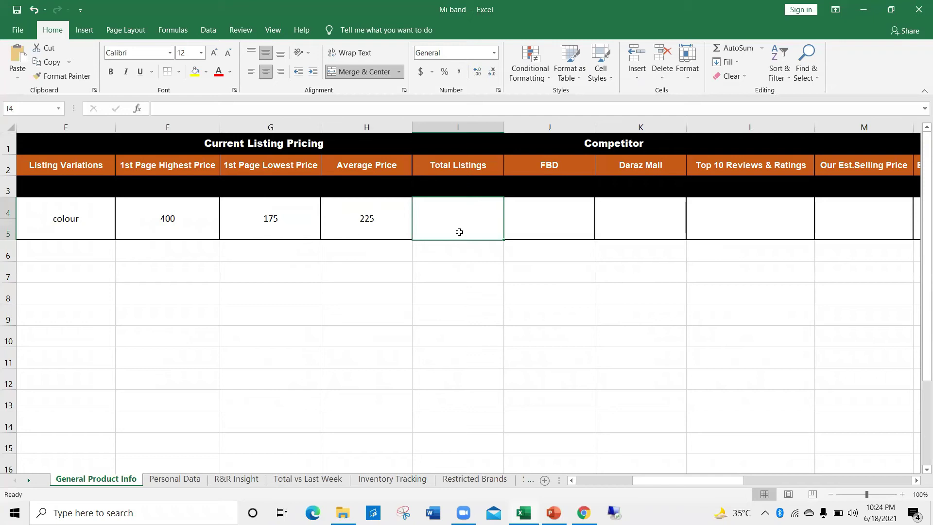
{"action": "key", "text": "alt+Tab"}
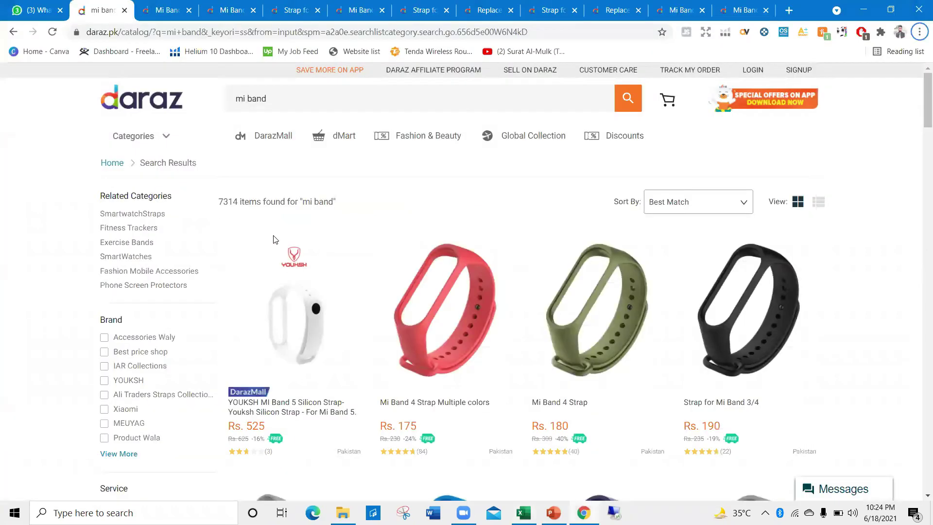
{"action": "double_click", "coordinate": [228, 202]}
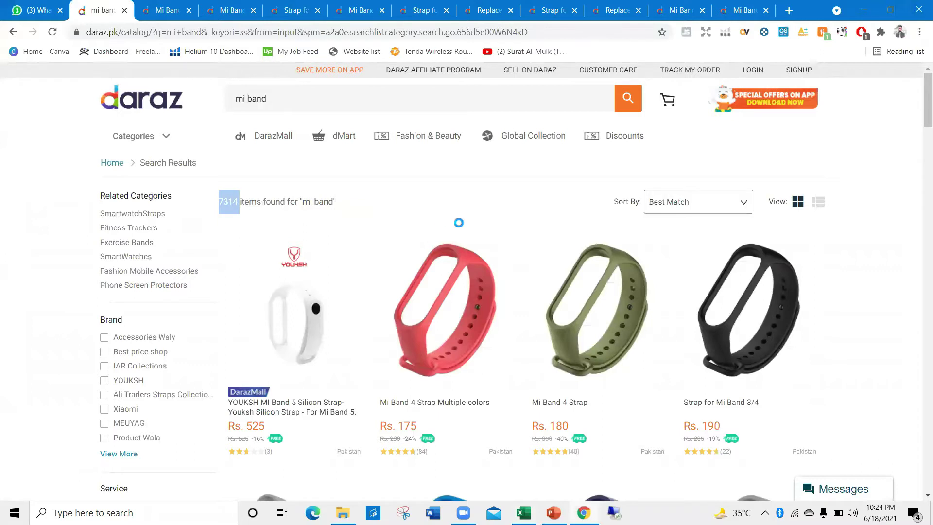
{"action": "key", "text": "alt+Tab"}
{"action": "key", "text": "ctrl+v"}
{"action": "left_click", "coordinate": [490, 291]}
{"action": "type", "text": "7314"}
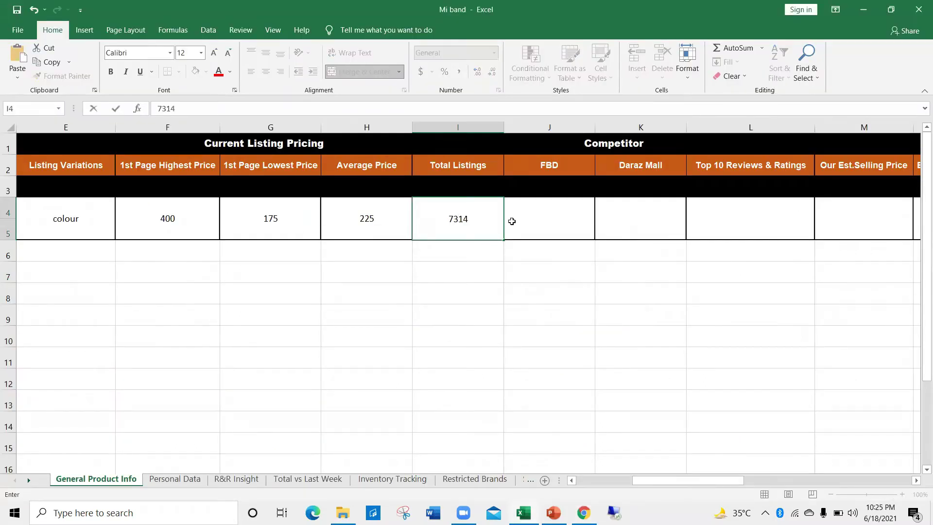
Filter the "mi band" results in Chrome to Fulfilled By Daraz and enter 32 as FBD in cell J4 in Excel.
{"action": "left_click", "coordinate": [529, 218]}
{"action": "key", "text": "alt+Tab"}
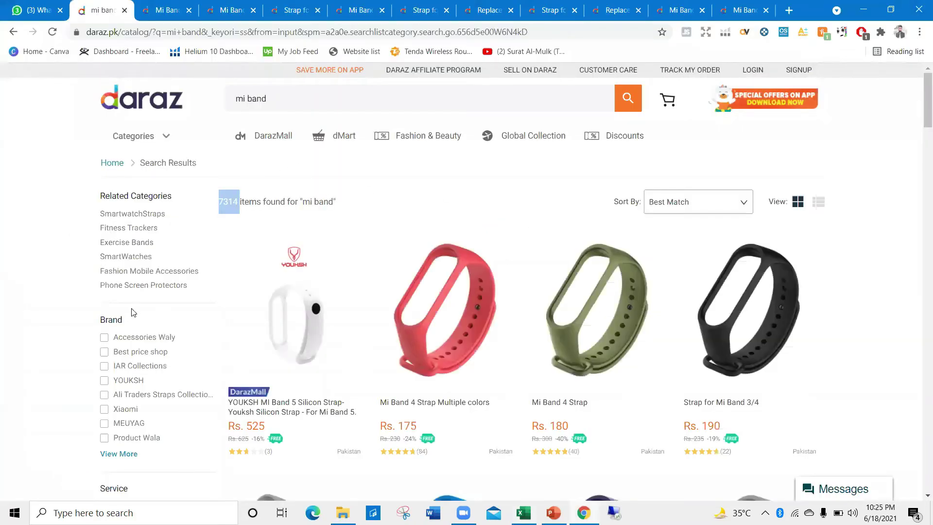
{"action": "scroll", "coordinate": [127, 258], "scroll_direction": "down", "scroll_amount": 6}
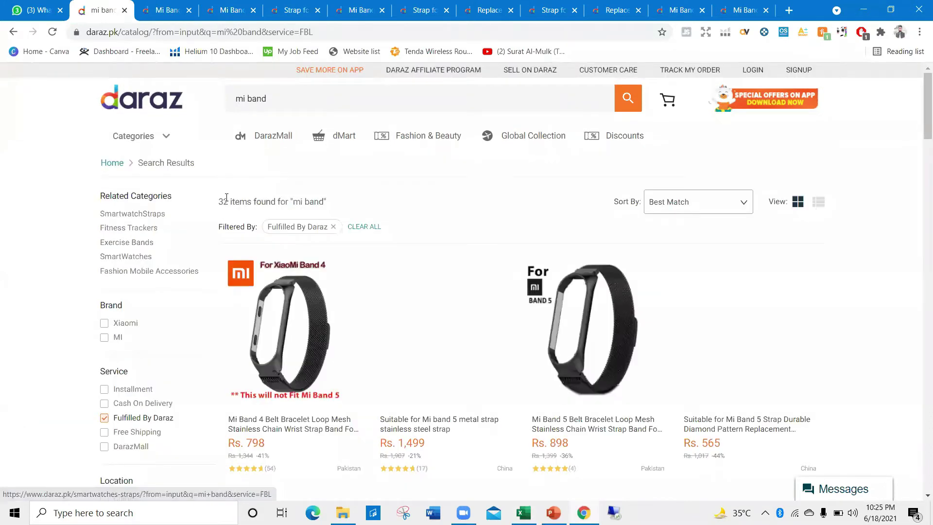
{"action": "key", "text": "alt+Tab"}
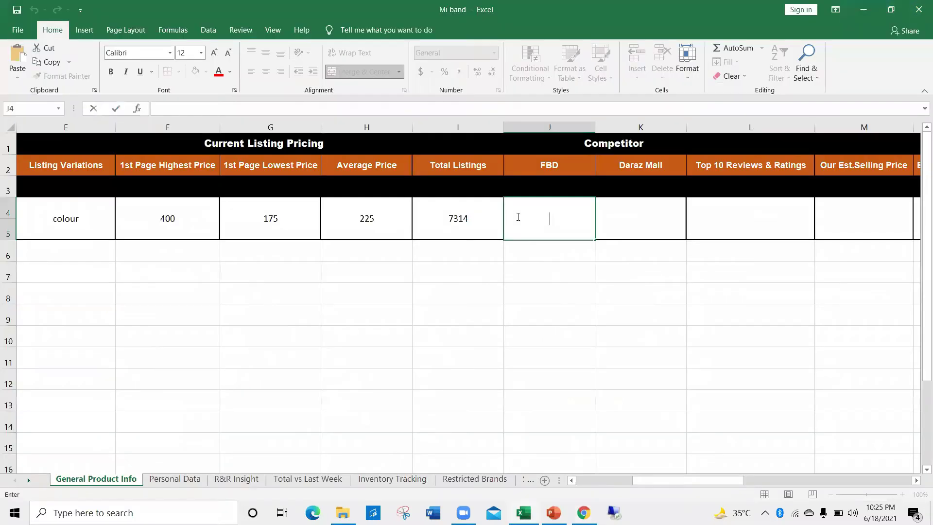
{"action": "type", "text": "32"}
{"action": "key", "text": "Tab"}
Clear the Fulfilled By Daraz filter in Chrome and filter the "mi band" results to DarazMall instead.
{"action": "key", "text": "alt+Tab"}
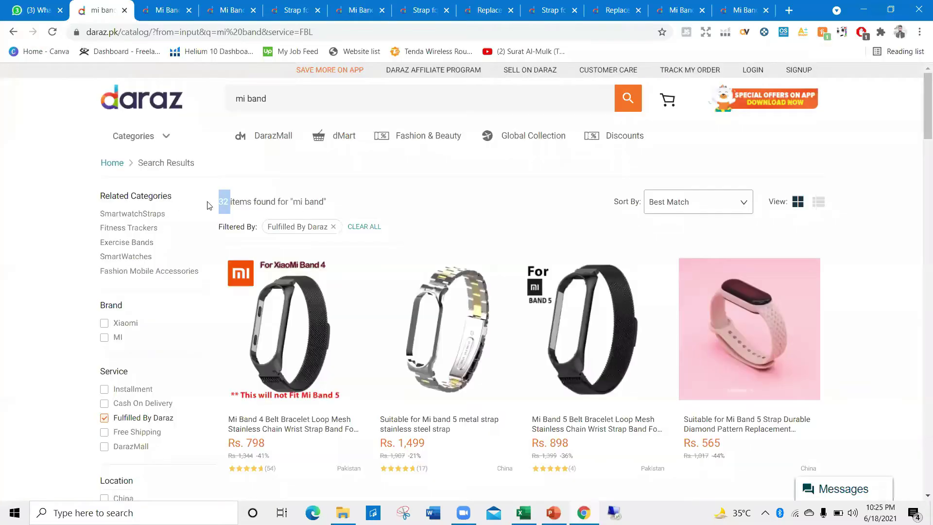
{"action": "left_click", "coordinate": [357, 228]}
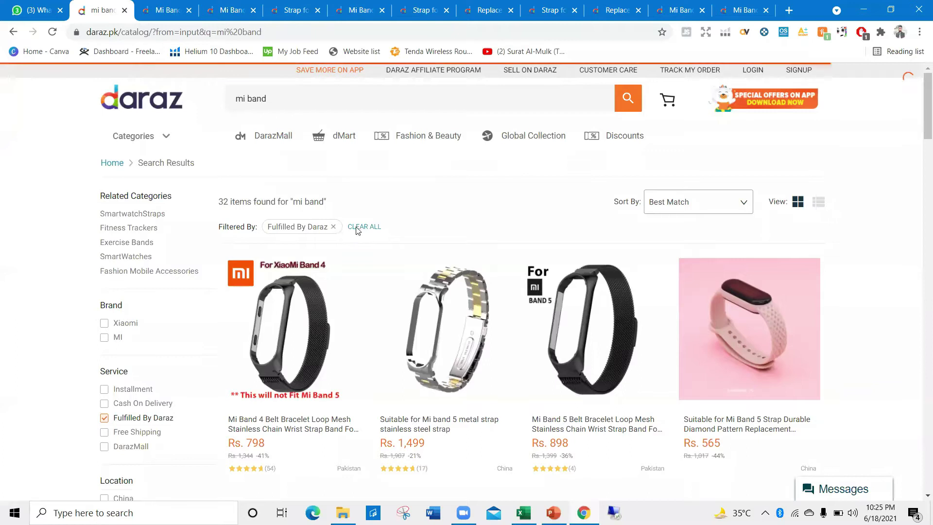
{"action": "key", "text": "alt+Tab"}
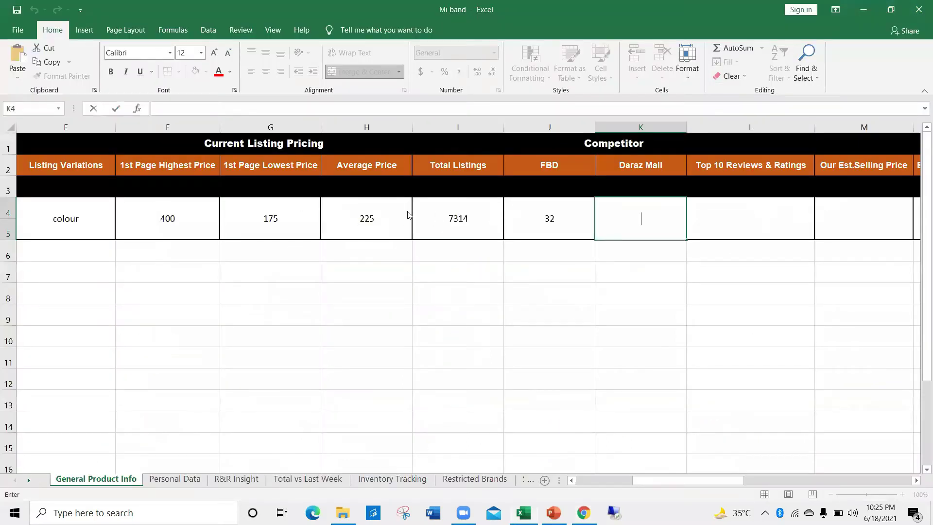
{"action": "key", "text": "alt+Tab"}
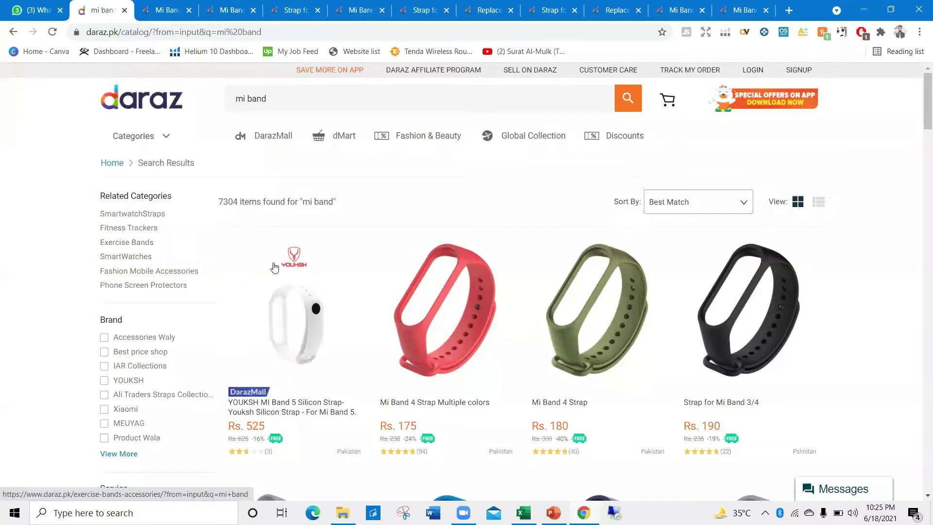
{"action": "scroll", "coordinate": [272, 264], "scroll_direction": "down", "scroll_amount": 3}
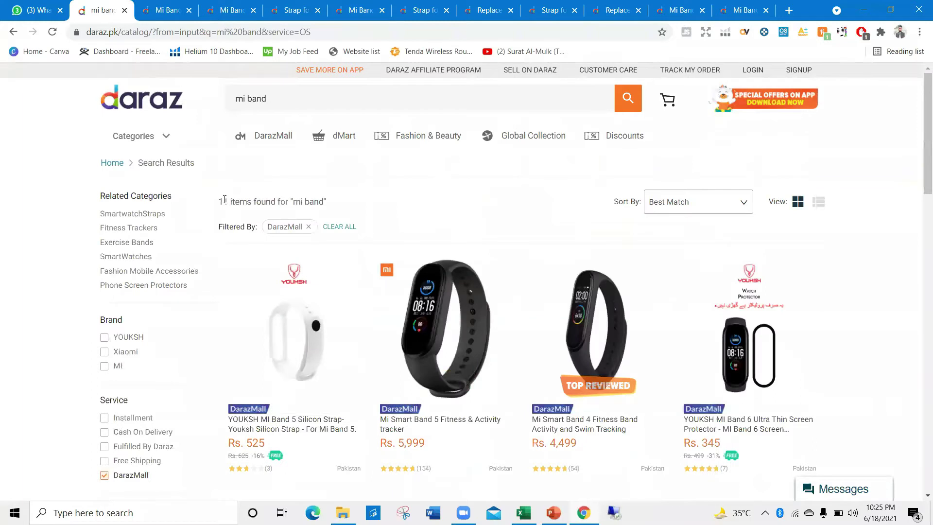
Enter 11 as the Daraz Mall count in cell K4 in Excel.
{"action": "double_click", "coordinate": [224, 199]}
{"action": "key", "text": "alt+Tab"}
{"action": "type", "text": "11"}
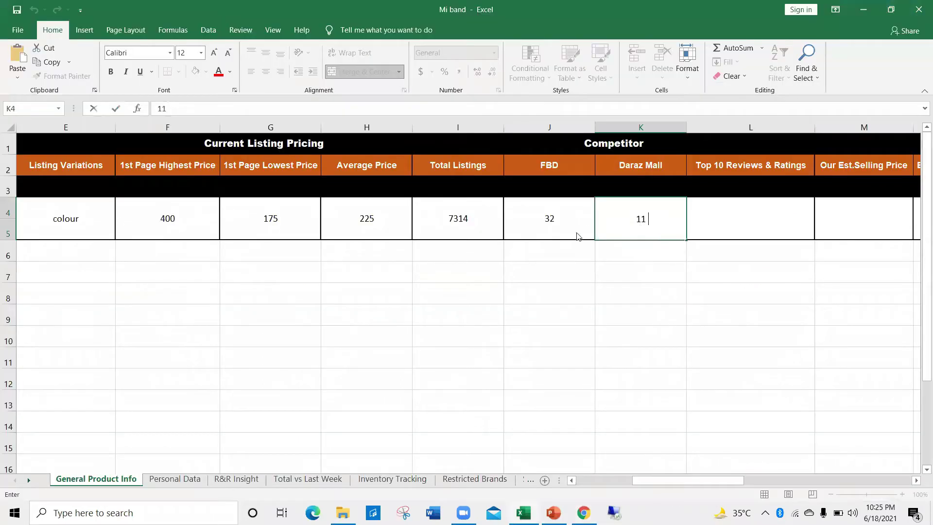
Check the DarazMall listings in Chrome for actual straps and set the Daraz Mall count in cell K4 to 1 in Excel.
{"action": "key", "text": "alt+Tab"}
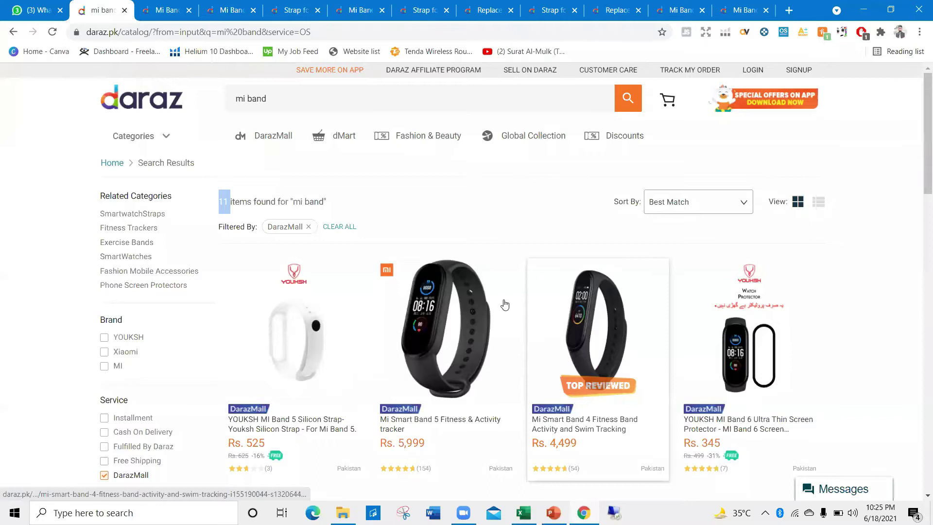
{"action": "scroll", "coordinate": [504, 304], "scroll_direction": "down", "scroll_amount": 10}
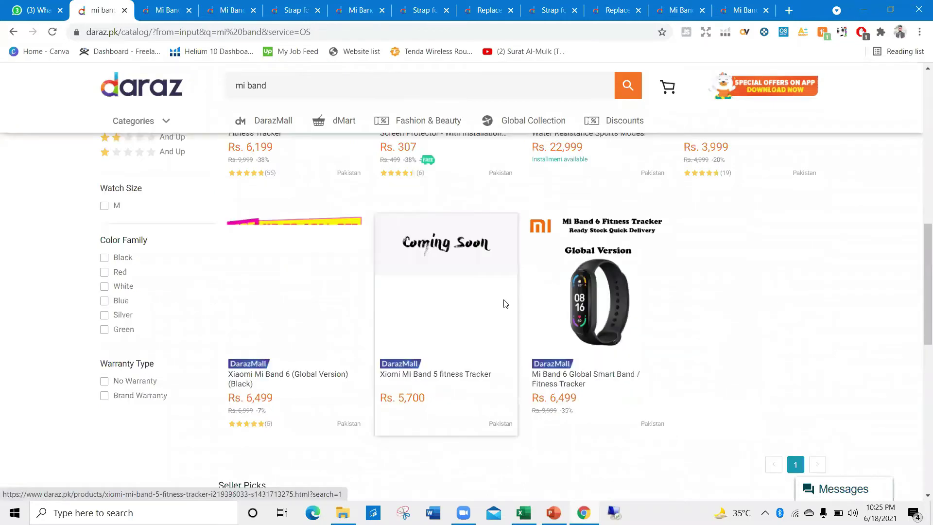
{"action": "scroll", "coordinate": [466, 302], "scroll_direction": "up", "scroll_amount": 7}
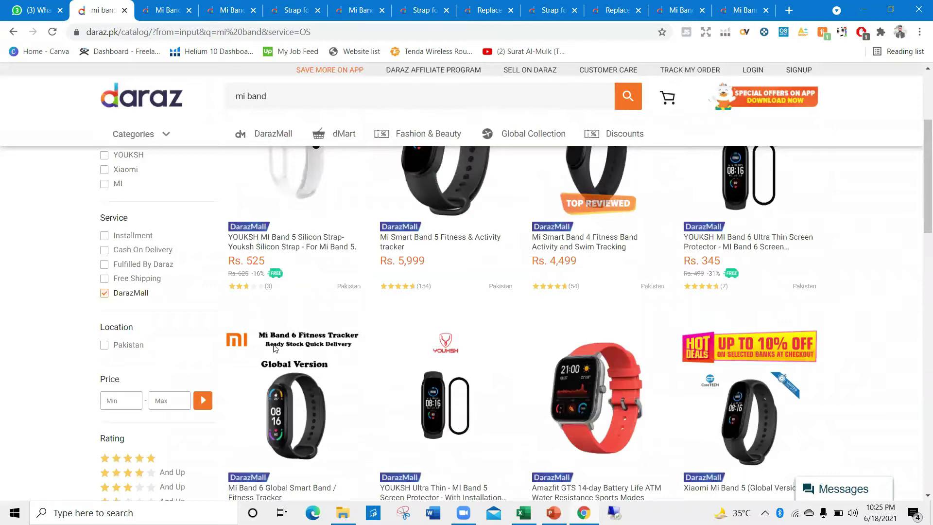
{"action": "key", "text": "alt+Tab"}
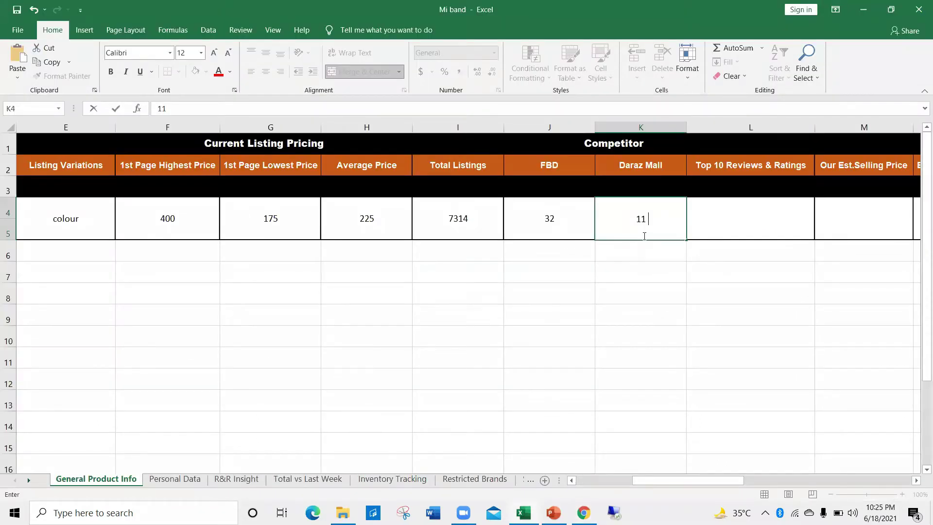
{"action": "left_click", "coordinate": [769, 285]}
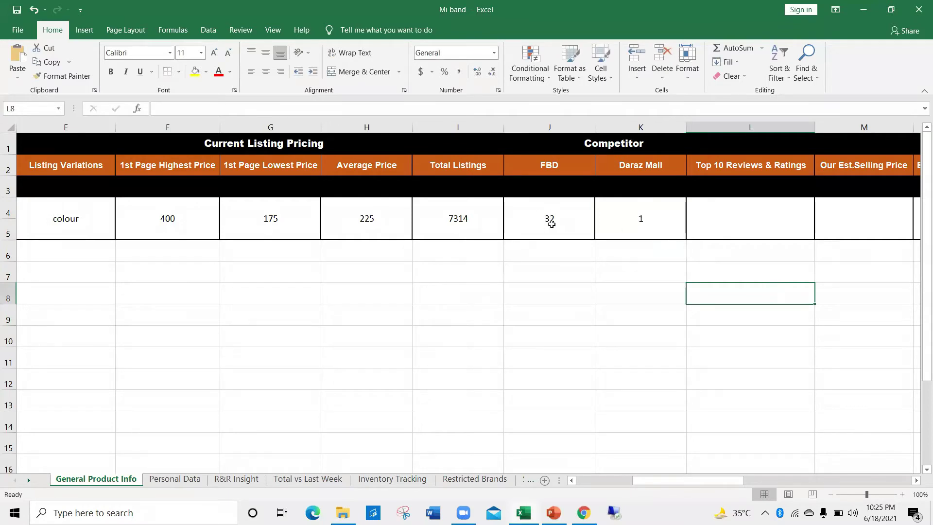
In Chrome, replace the DarazMall filter on the "mi band" results with Fulfilled By Daraz and examine which listings are actual straps.
{"action": "key", "text": "alt+Tab"}
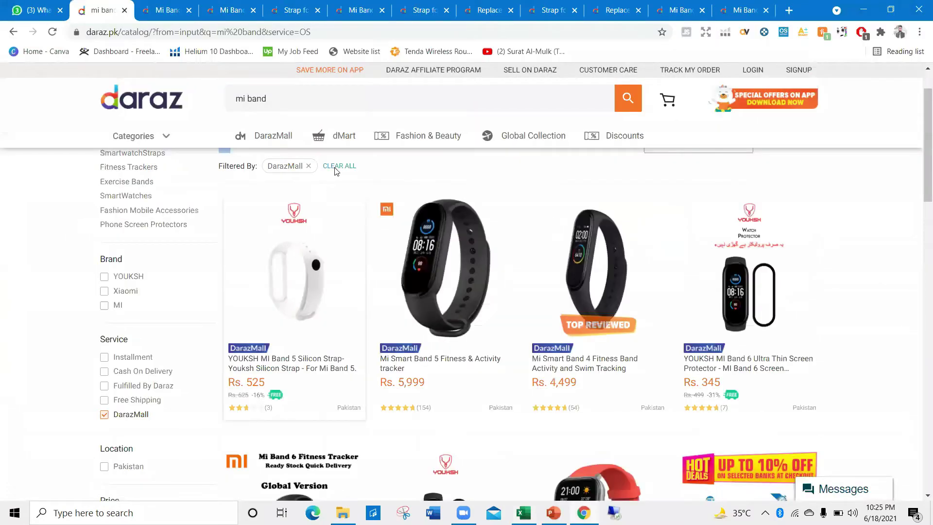
{"action": "left_click", "coordinate": [113, 384]}
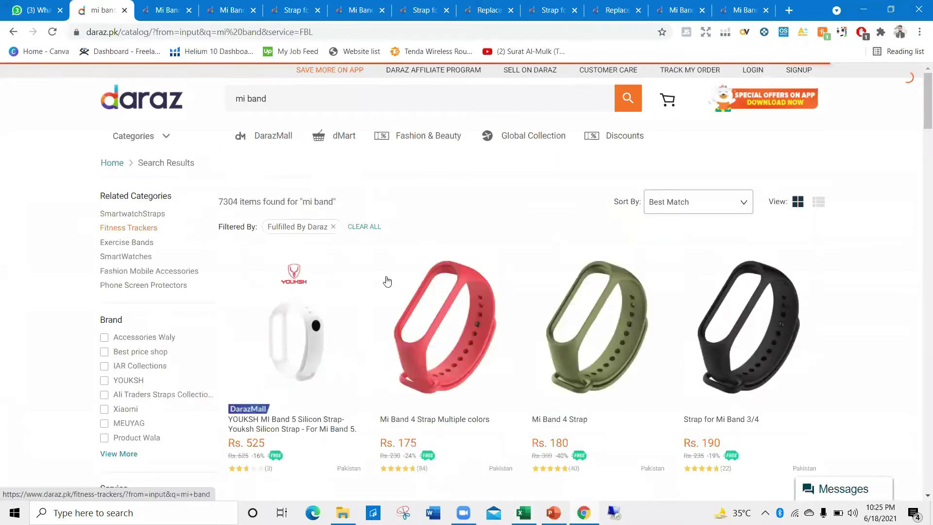
{"action": "scroll", "coordinate": [387, 281], "scroll_direction": "down", "scroll_amount": 8}
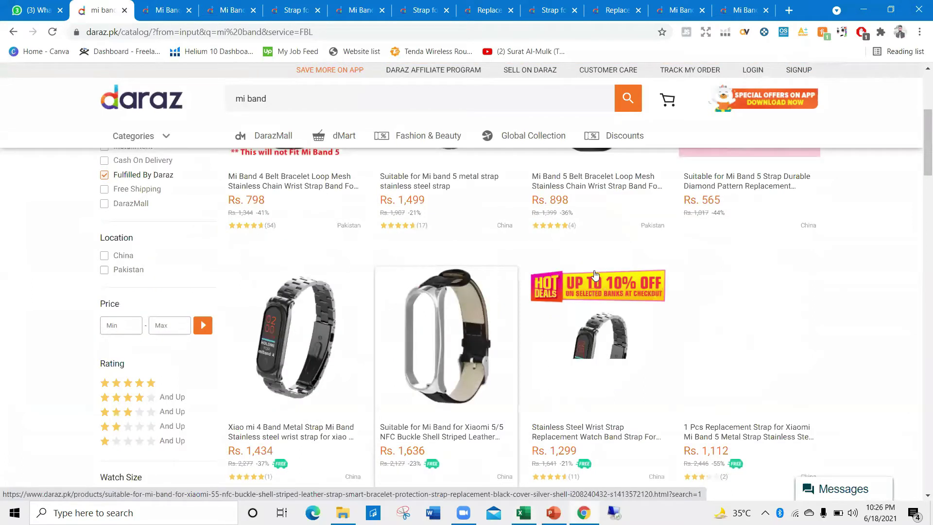
{"action": "scroll", "coordinate": [489, 266], "scroll_direction": "down", "scroll_amount": 5}
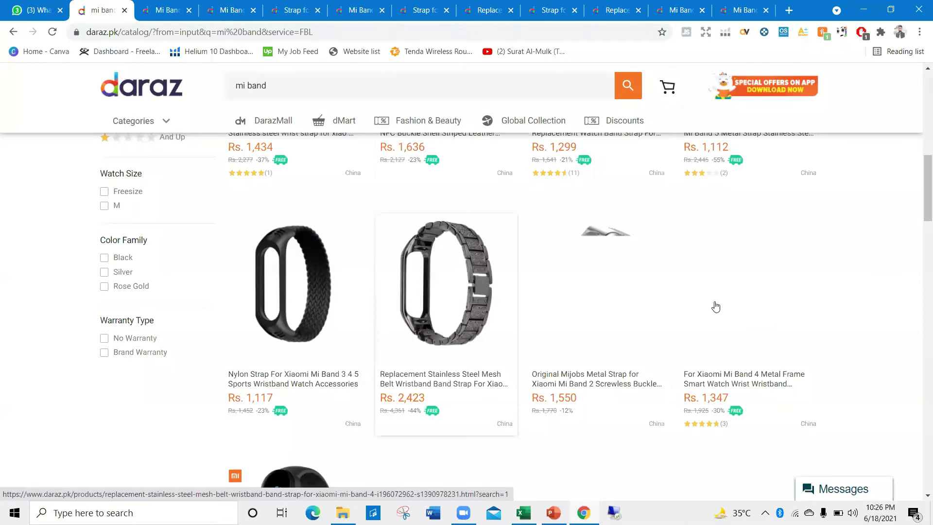
{"action": "scroll", "coordinate": [708, 304], "scroll_direction": "down", "scroll_amount": 5}
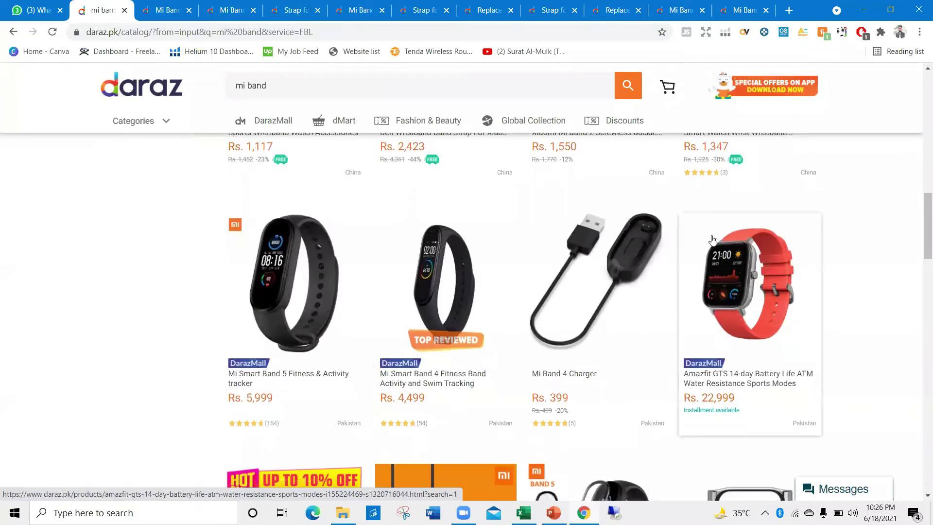
{"action": "scroll", "coordinate": [676, 255], "scroll_direction": "down", "scroll_amount": 4}
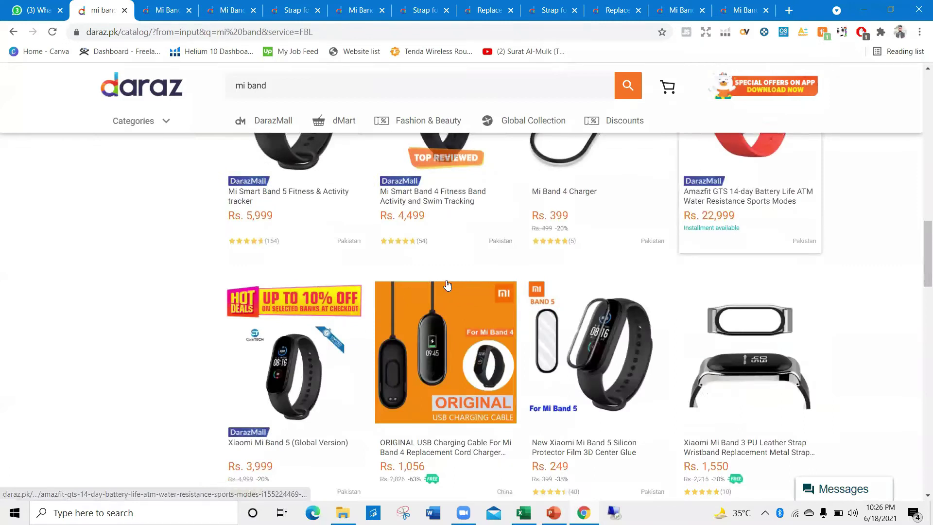
{"action": "scroll", "coordinate": [444, 282], "scroll_direction": "down", "scroll_amount": 2}
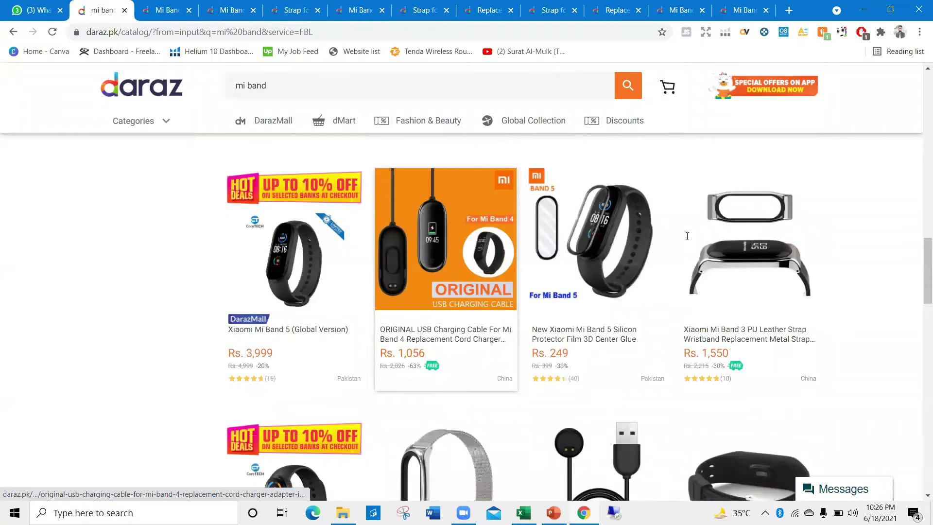
{"action": "scroll", "coordinate": [307, 293], "scroll_direction": "down", "scroll_amount": 5}
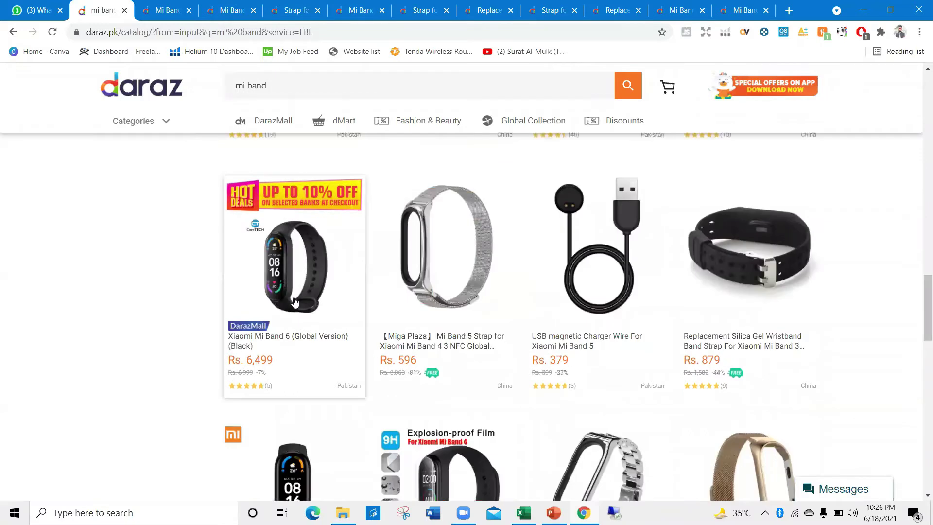
{"action": "scroll", "coordinate": [474, 313], "scroll_direction": "down", "scroll_amount": 9}
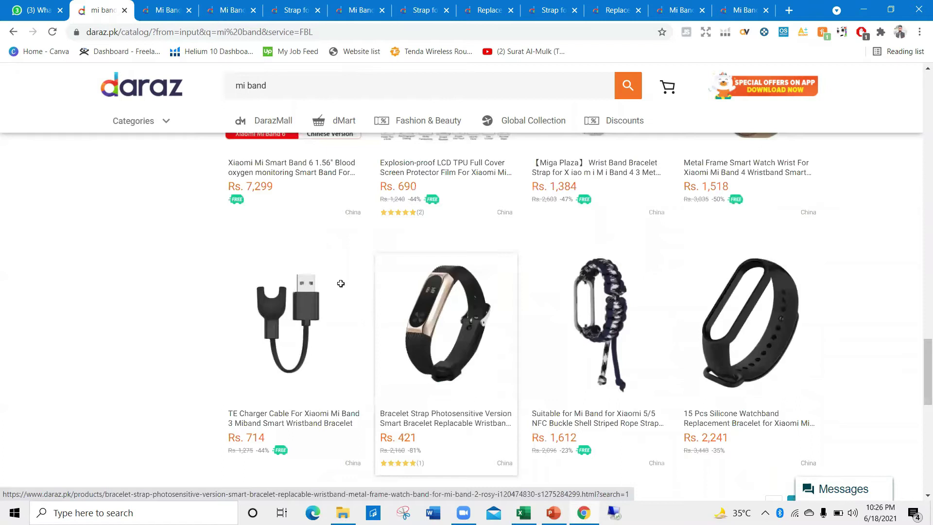
{"action": "key", "text": "alt+Tab"}
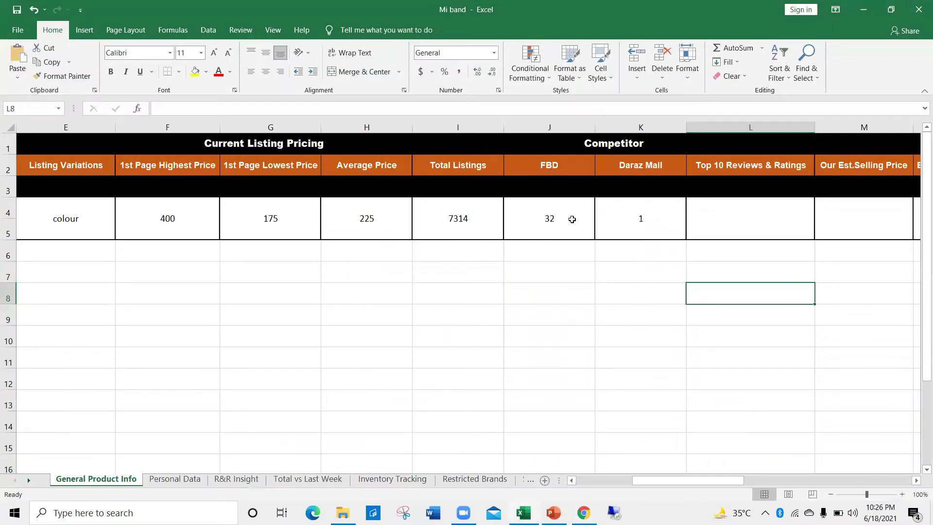
Go through the Fulfilled By Daraz listings in Chrome again, separating straps from smart bands, chargers and screen protectors and comparing their prices.
{"action": "key", "text": "alt+Tab"}
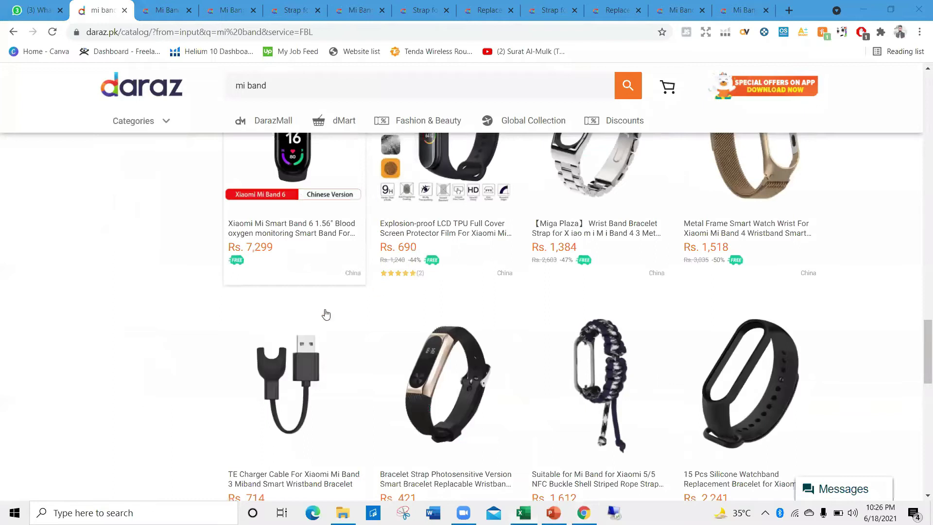
{"action": "scroll", "coordinate": [323, 311], "scroll_direction": "up", "scroll_amount": 9}
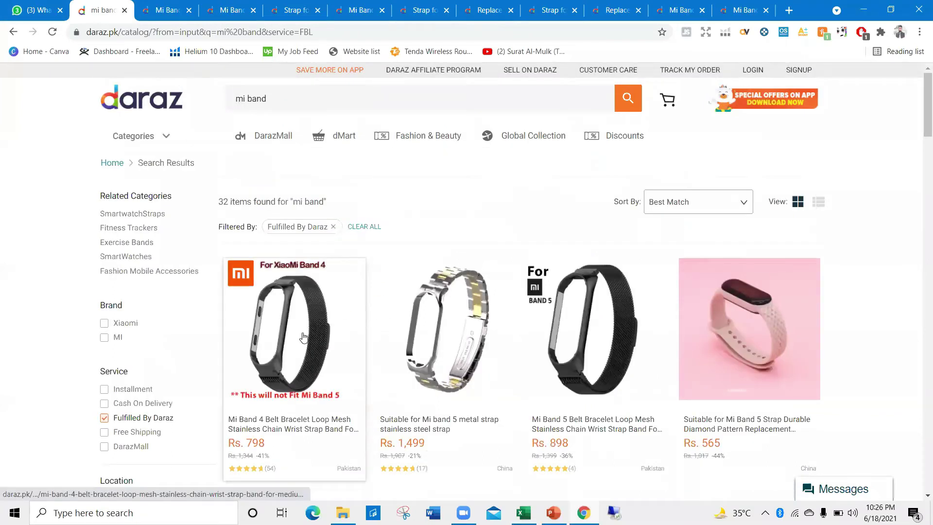
{"action": "scroll", "coordinate": [291, 326], "scroll_direction": "down", "scroll_amount": 6}
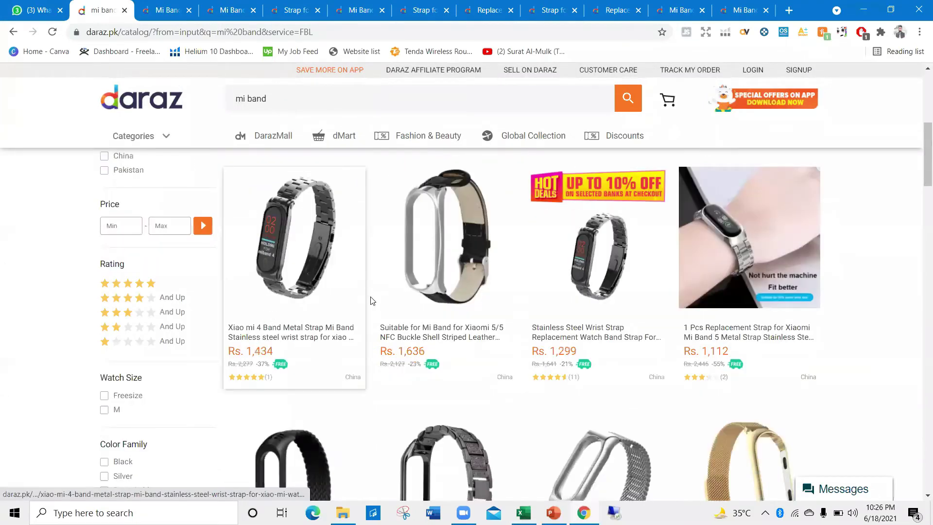
{"action": "scroll", "coordinate": [367, 301], "scroll_direction": "down", "scroll_amount": 5}
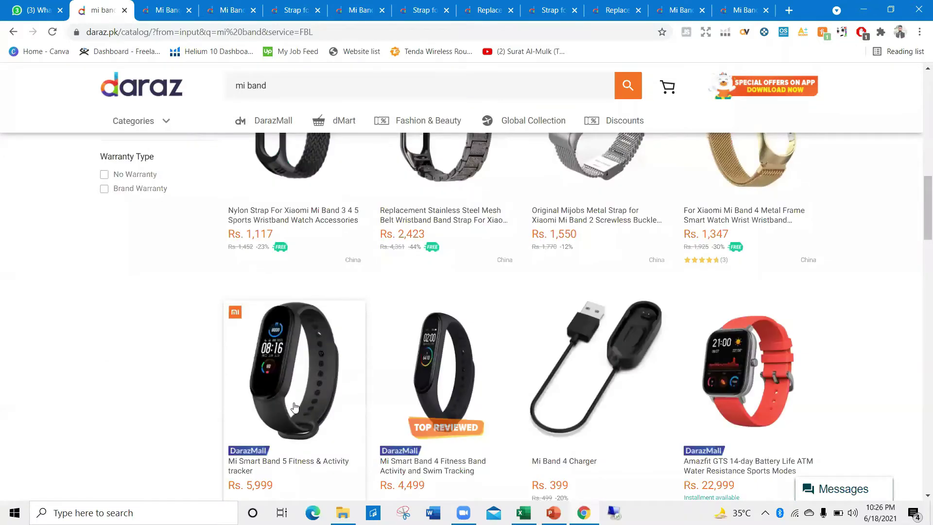
{"action": "scroll", "coordinate": [278, 423], "scroll_direction": "down", "scroll_amount": 1}
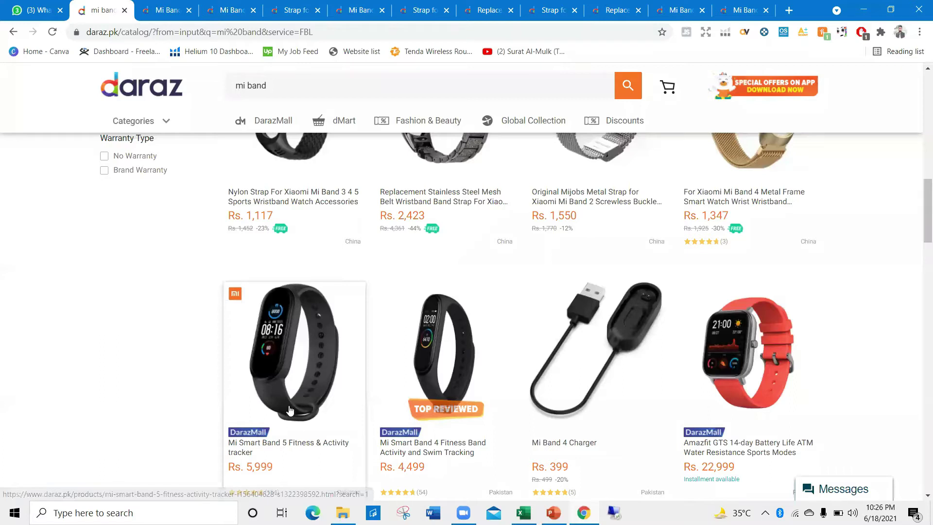
{"action": "scroll", "coordinate": [266, 346], "scroll_direction": "up", "scroll_amount": 2}
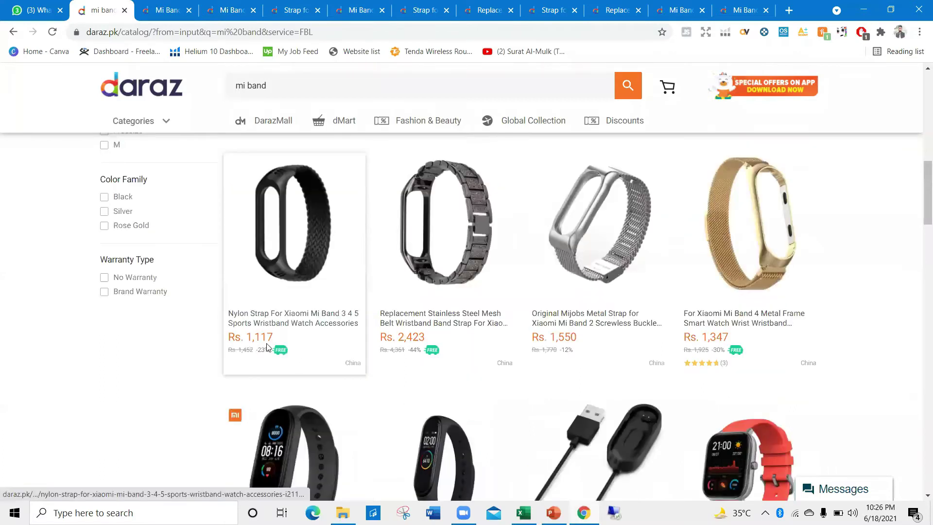
{"action": "scroll", "coordinate": [366, 349], "scroll_direction": "up", "scroll_amount": 3}
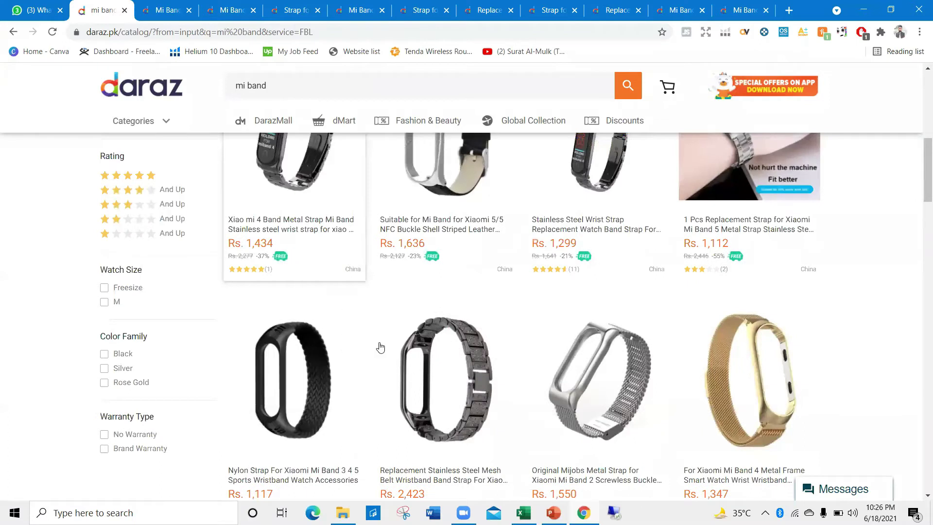
{"action": "scroll", "coordinate": [392, 331], "scroll_direction": "down", "scroll_amount": 10}
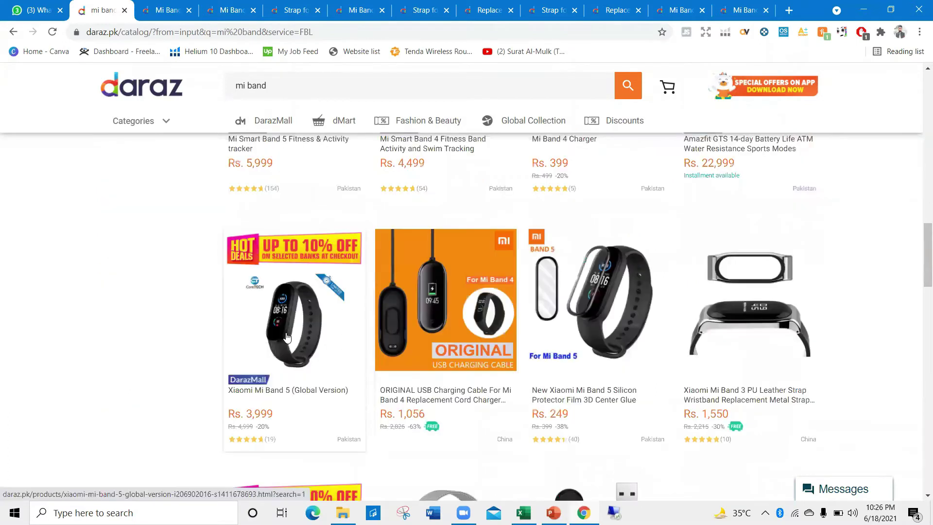
{"action": "double_click", "coordinate": [260, 416]}
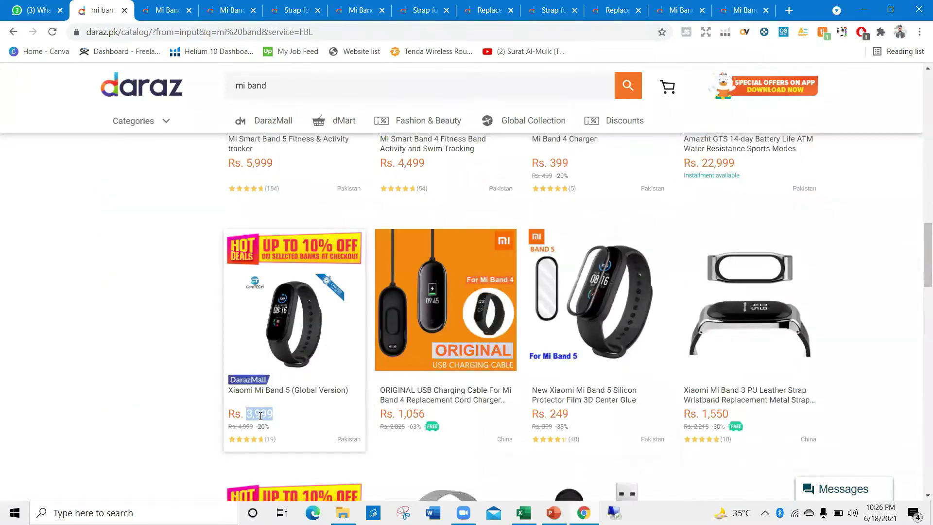
{"action": "double_click", "coordinate": [565, 416]}
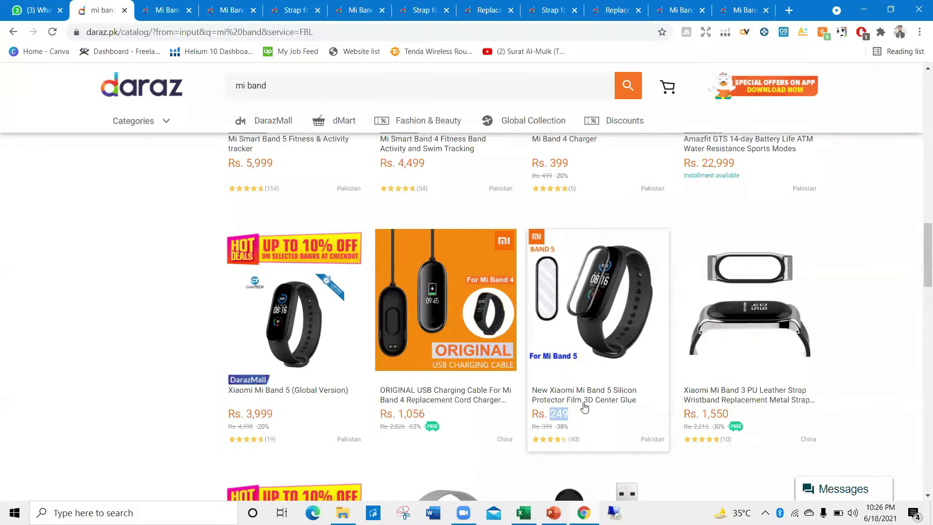
{"action": "left_click", "coordinate": [586, 413]}
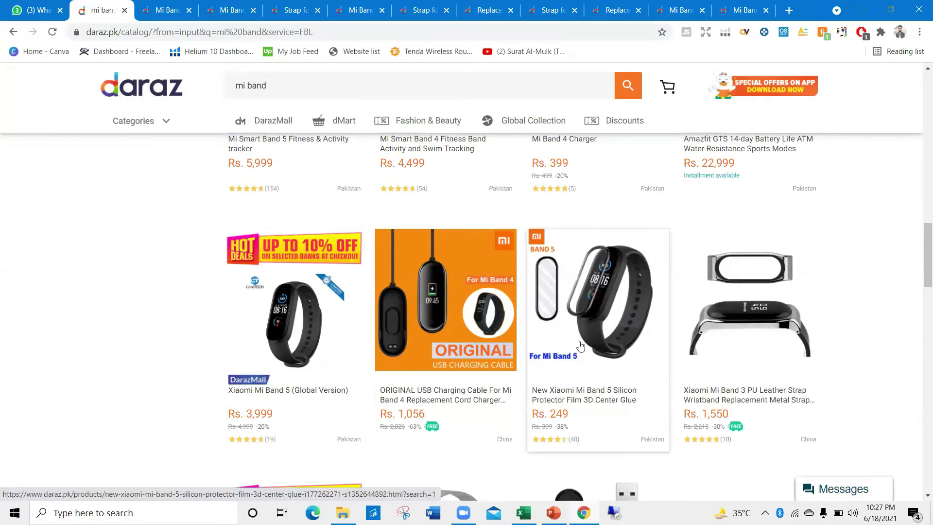
{"action": "key", "text": "alt+Tab"}
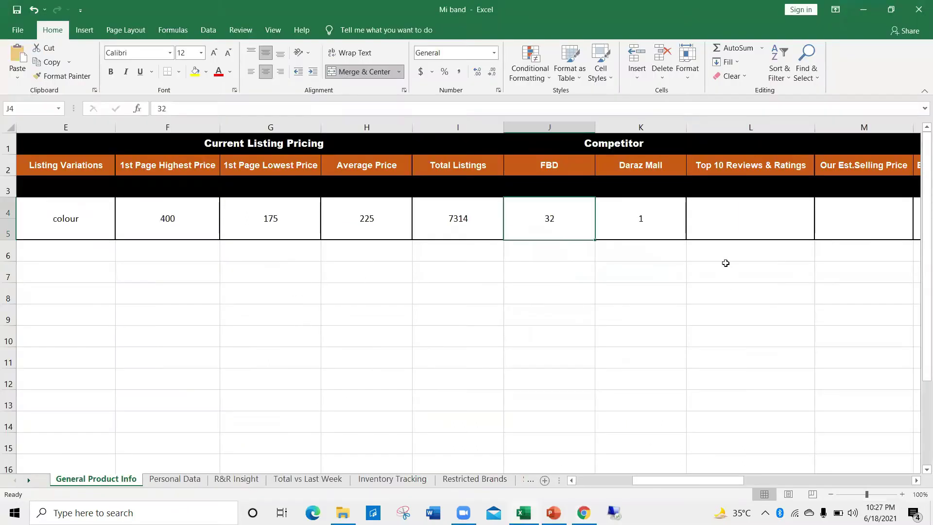
{"action": "key", "text": "alt+Tab"}
{"action": "scroll", "coordinate": [388, 299], "scroll_direction": "up", "scroll_amount": 5}
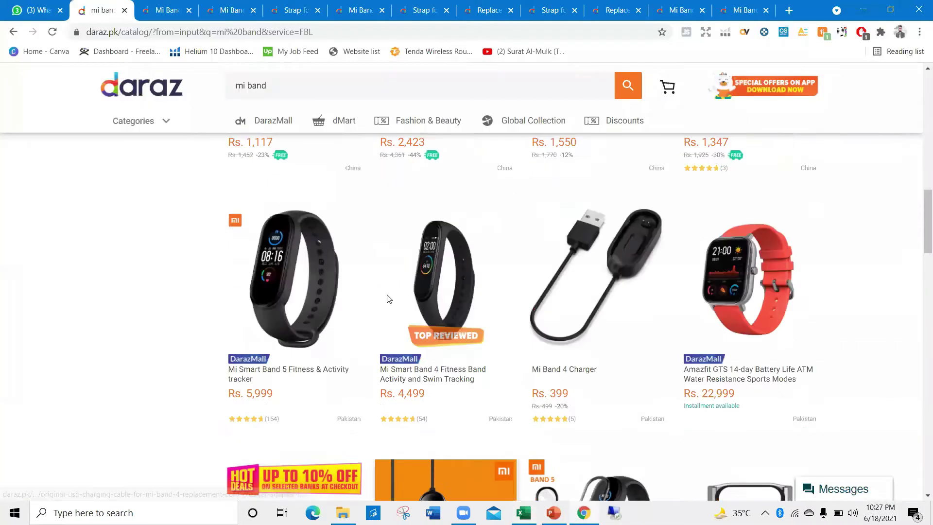
{"action": "scroll", "coordinate": [389, 299], "scroll_direction": "up", "scroll_amount": 10}
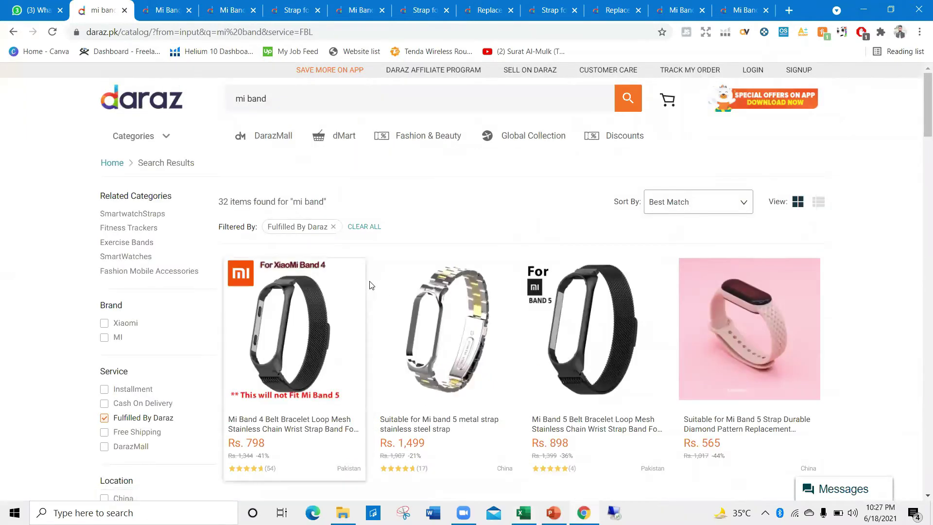
Set the FBD count in cell J4 to 25 in Excel.
{"action": "key", "text": "alt+Tab"}
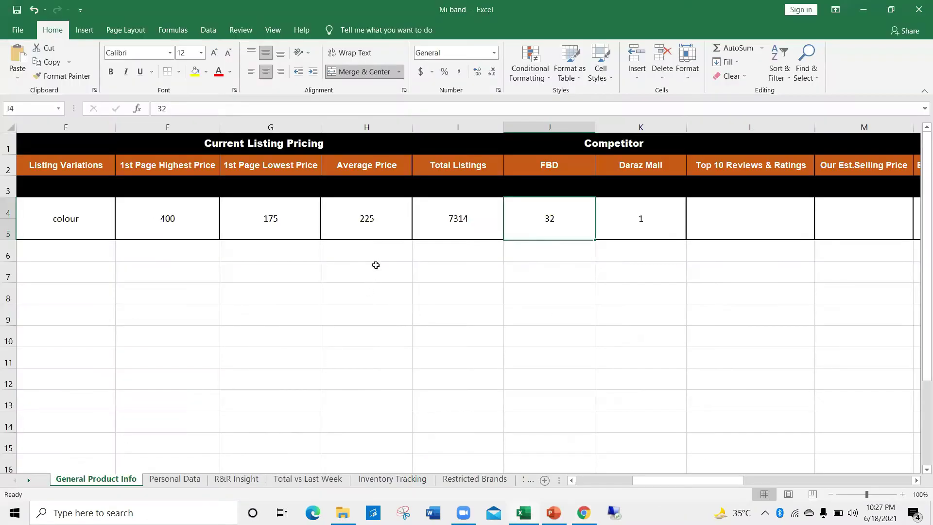
{"action": "double_click", "coordinate": [559, 218]}
{"action": "key", "text": "BackSpace"}
{"action": "key", "text": "BackSpace"}
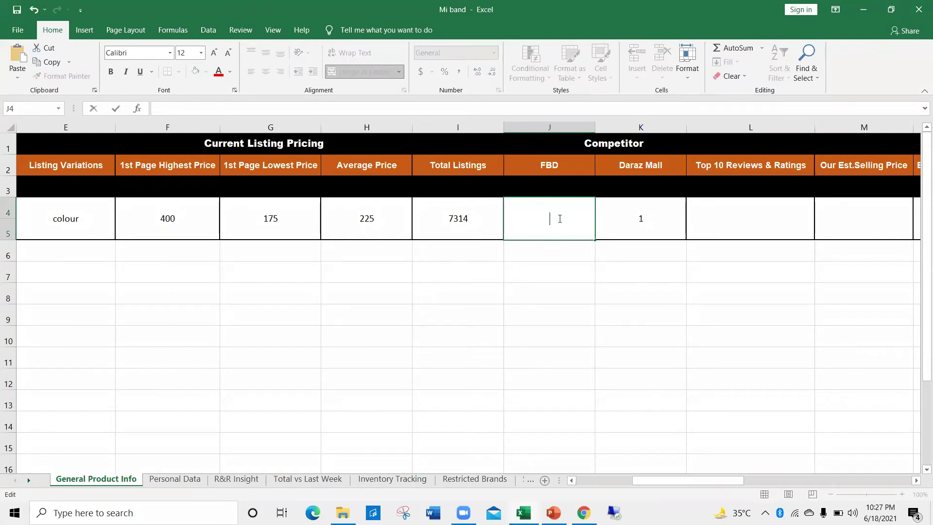
{"action": "type", "text": "25"}
{"action": "key", "text": "ctrl+Return"}
{"action": "left_click", "coordinate": [715, 230]}
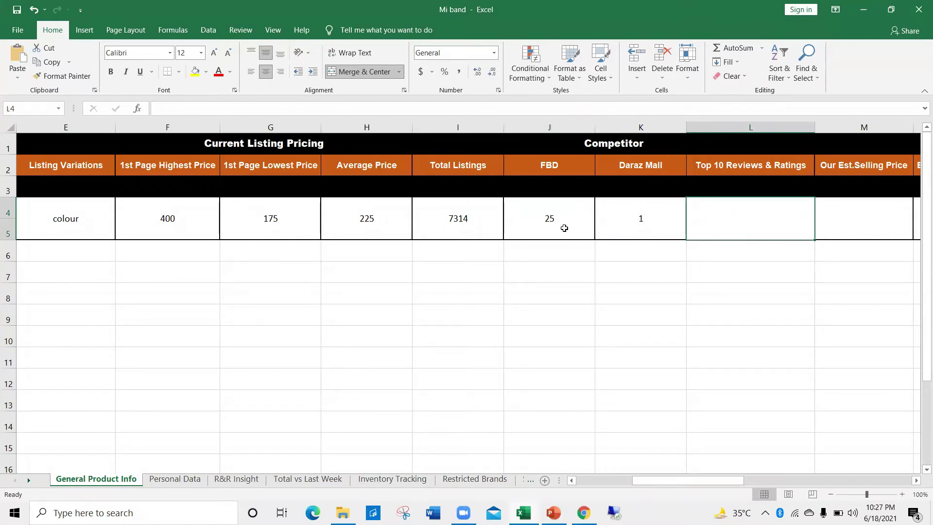
Clear the Fulfilled By Daraz filter in Chrome, filter the results to DarazMall and recheck those listings for competing straps.
{"action": "left_click", "coordinate": [647, 219]}
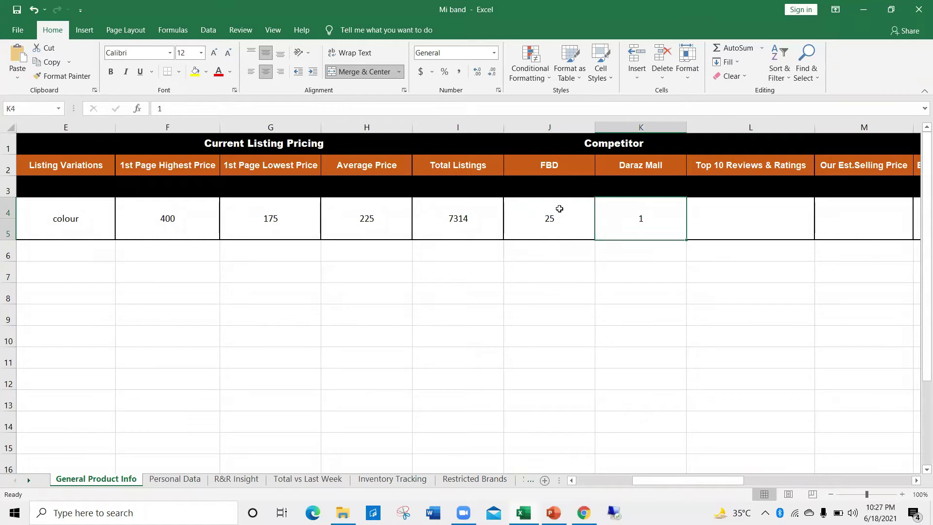
{"action": "key", "text": "alt+Tab"}
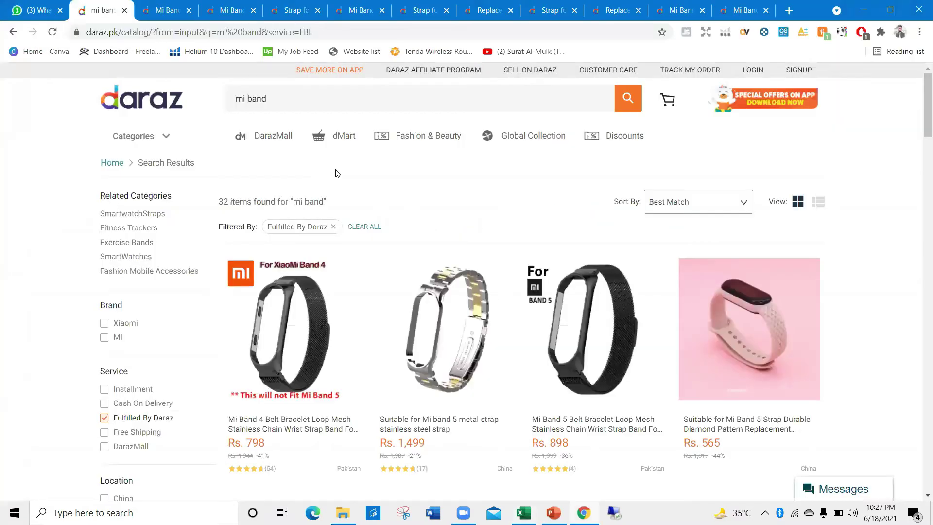
{"action": "left_click", "coordinate": [358, 225]}
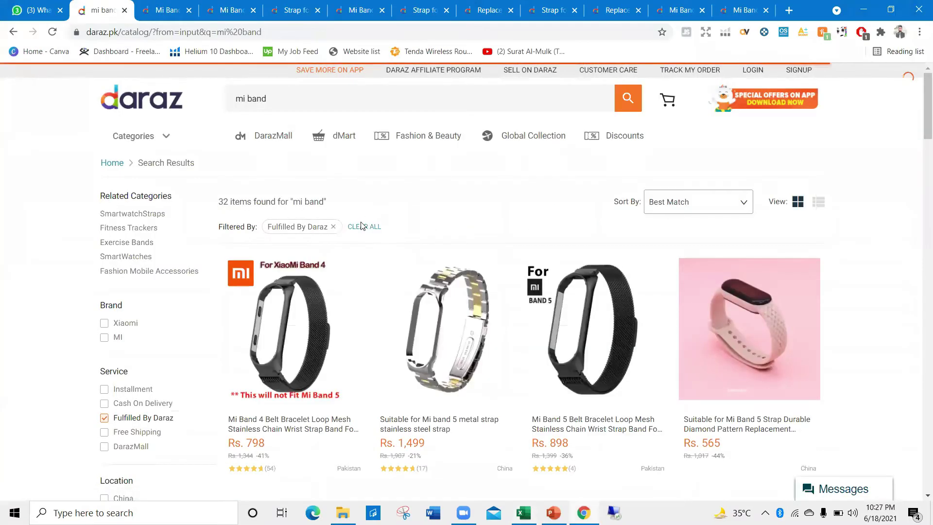
{"action": "scroll", "coordinate": [117, 384], "scroll_direction": "down", "scroll_amount": 5}
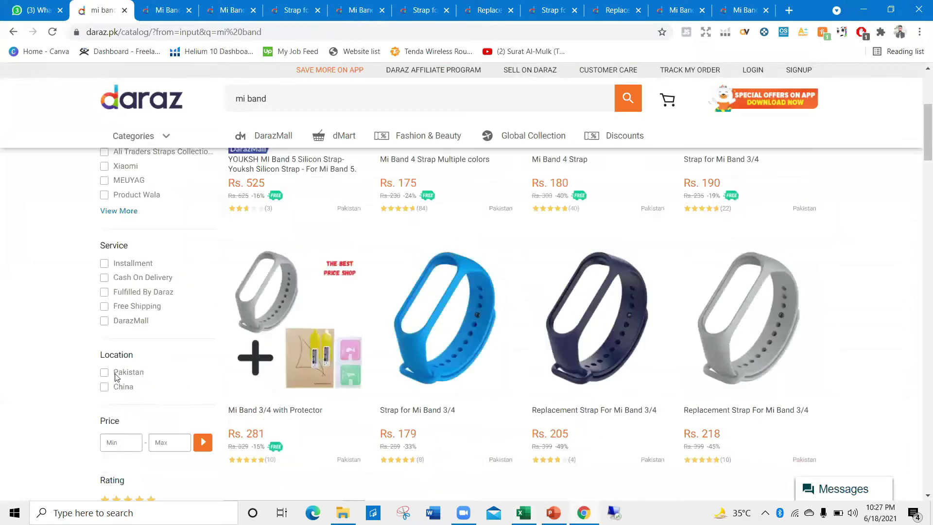
{"action": "left_click", "coordinate": [104, 318]}
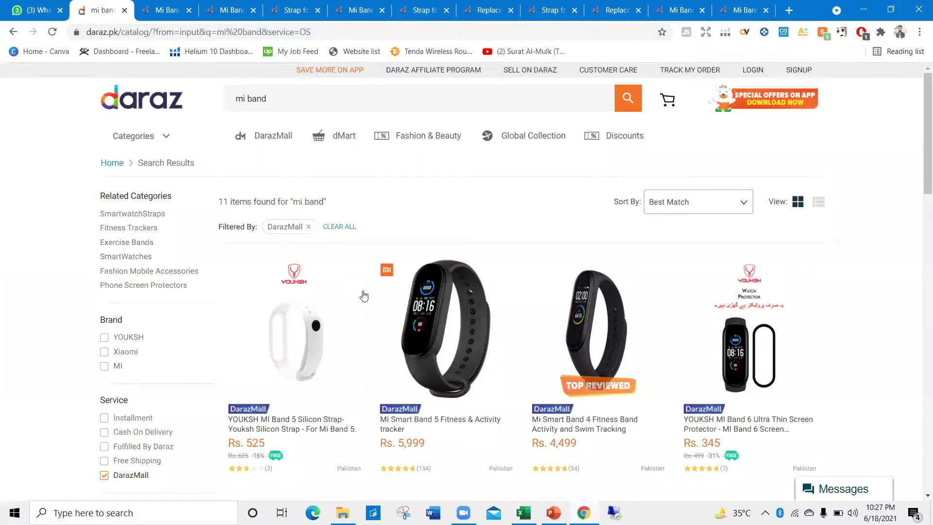
{"action": "scroll", "coordinate": [631, 286], "scroll_direction": "down", "scroll_amount": 3}
{"action": "scroll", "coordinate": [608, 286], "scroll_direction": "down", "scroll_amount": 3}
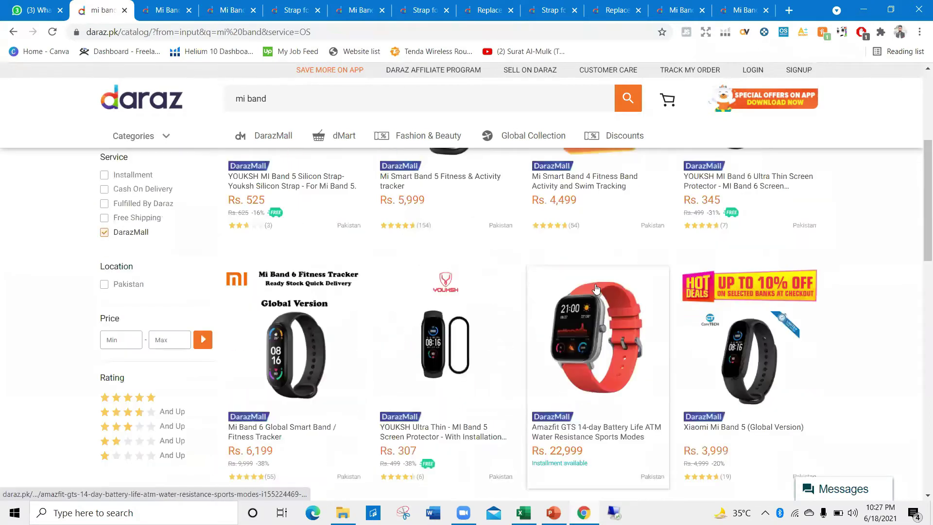
{"action": "scroll", "coordinate": [593, 290], "scroll_direction": "up", "scroll_amount": 4}
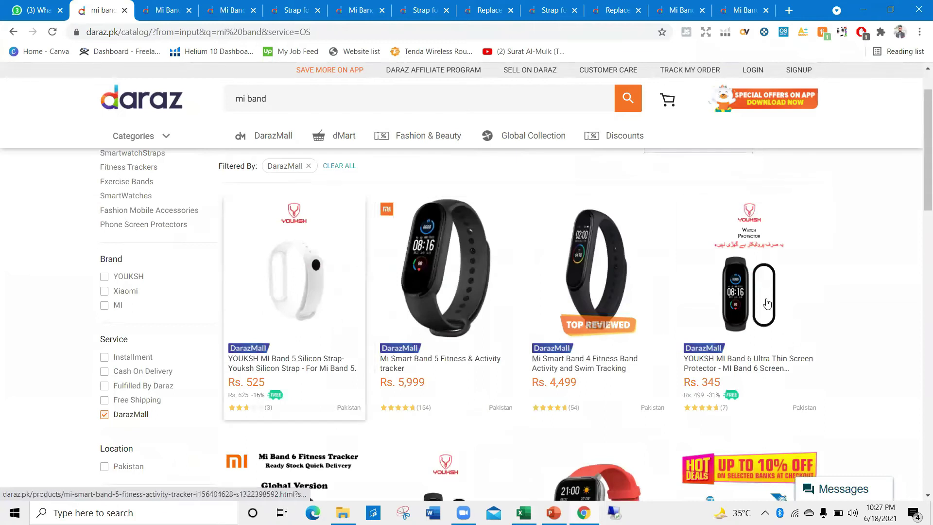
{"action": "scroll", "coordinate": [763, 303], "scroll_direction": "down", "scroll_amount": 3}
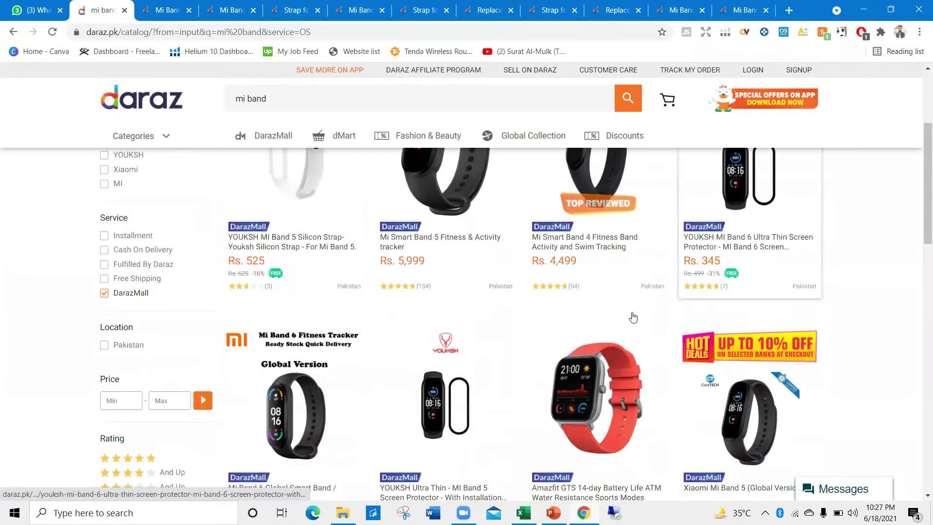
Review the remaining DarazMall listings for straps, and set the Daraz Mall count in cell K4 to 3 in Excel.
{"action": "scroll", "coordinate": [631, 318], "scroll_direction": "down", "scroll_amount": 3}
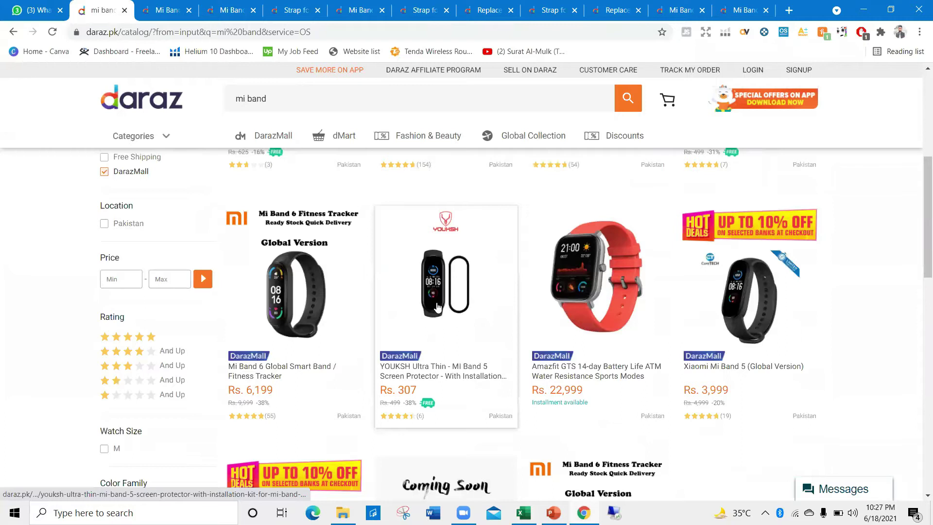
{"action": "scroll", "coordinate": [418, 355], "scroll_direction": "down", "scroll_amount": 4}
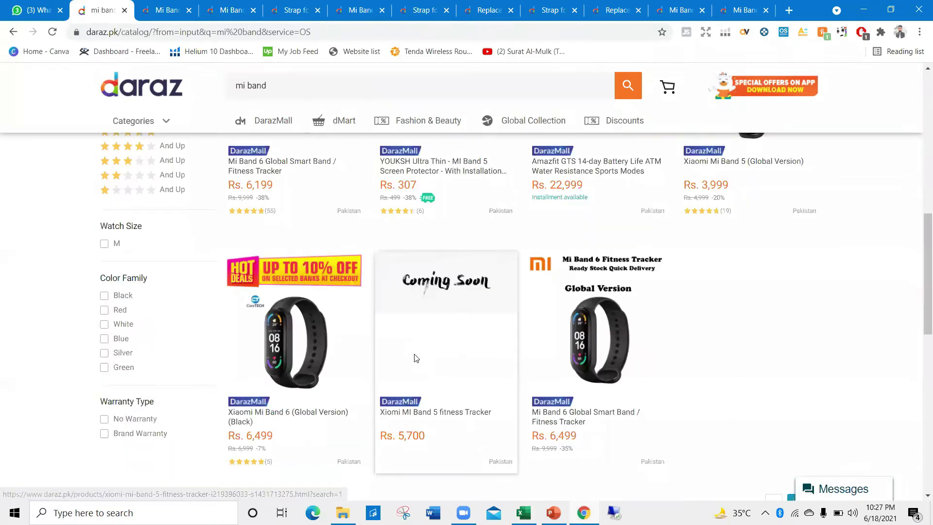
{"action": "scroll", "coordinate": [434, 291], "scroll_direction": "down", "scroll_amount": 4}
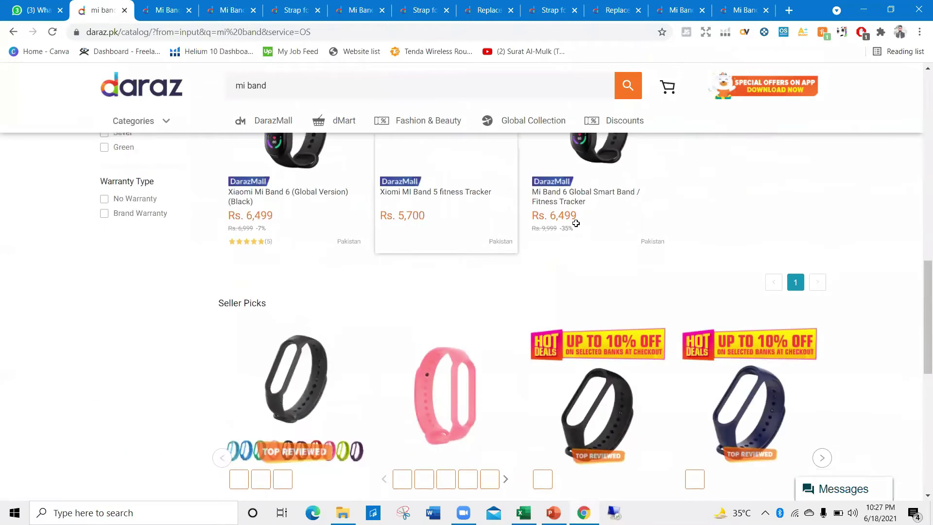
{"action": "key", "text": "alt+Tab"}
{"action": "double_click", "coordinate": [648, 219]}
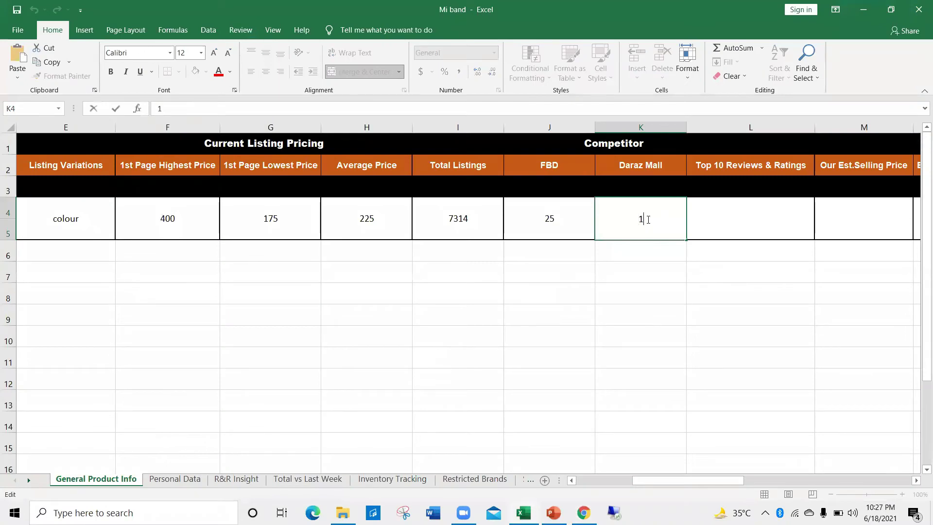
{"action": "type", "text": "3"}
{"action": "key", "text": "ctrl+Return"}
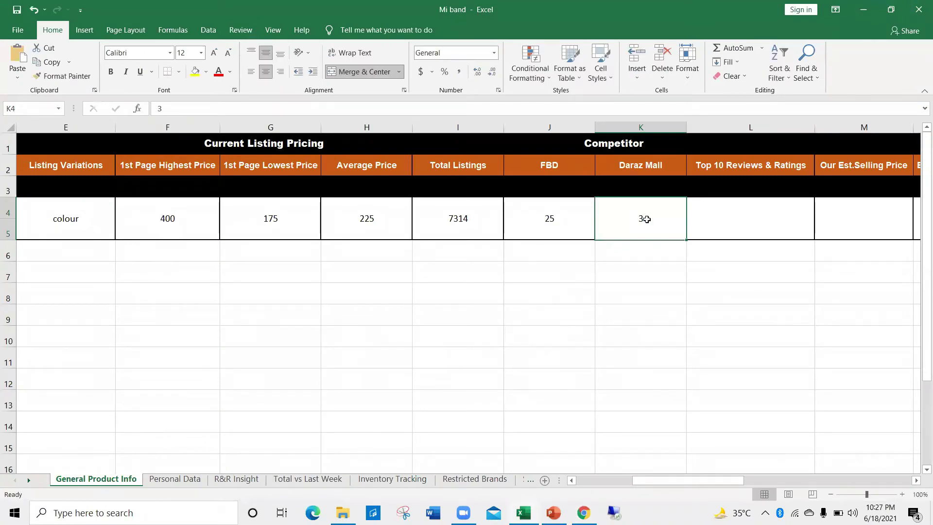
Clear the DarazMall filter in Chrome, check the listings' review counts, and begin the Top 10 Reviews & Ratings entry in Excel cell L4 with "50,".
{"action": "left_click", "coordinate": [717, 223]}
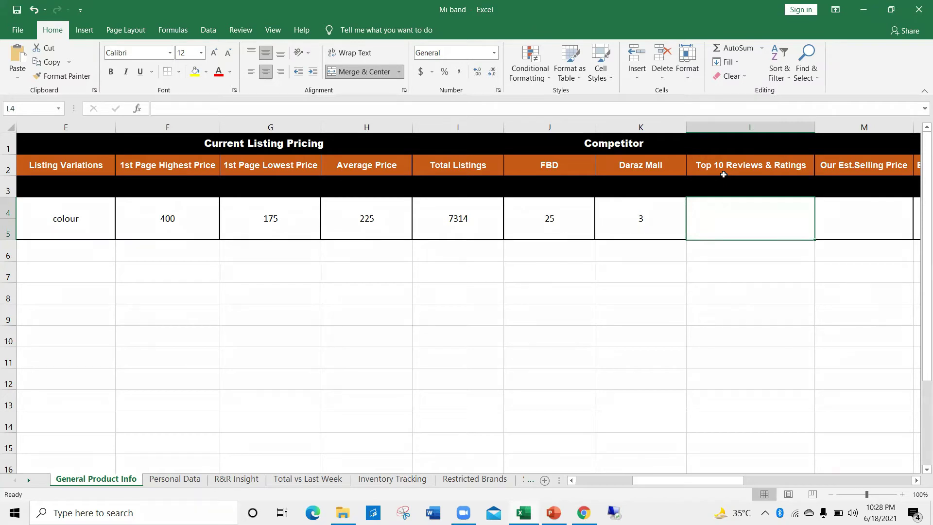
{"action": "key", "text": "alt+Tab"}
{"action": "scroll", "coordinate": [469, 240], "scroll_direction": "up", "scroll_amount": 6}
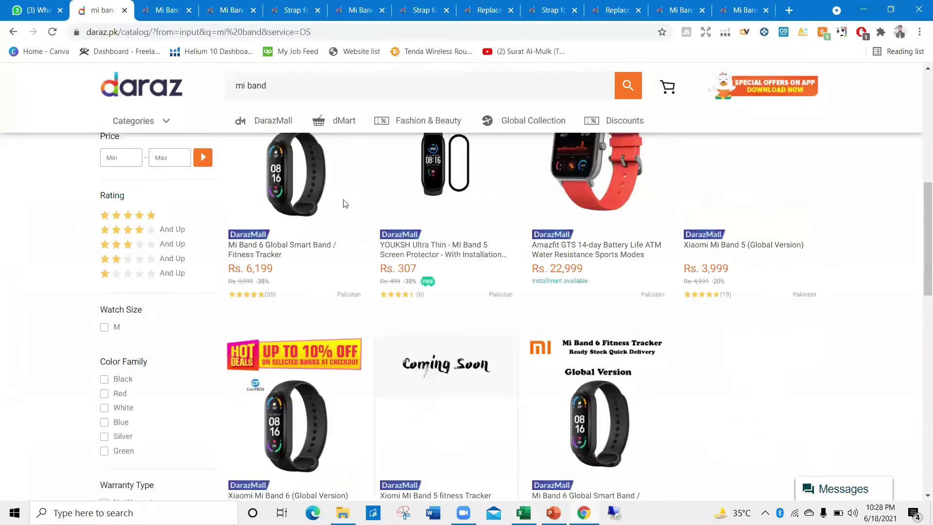
{"action": "scroll", "coordinate": [343, 251], "scroll_direction": "up", "scroll_amount": 5}
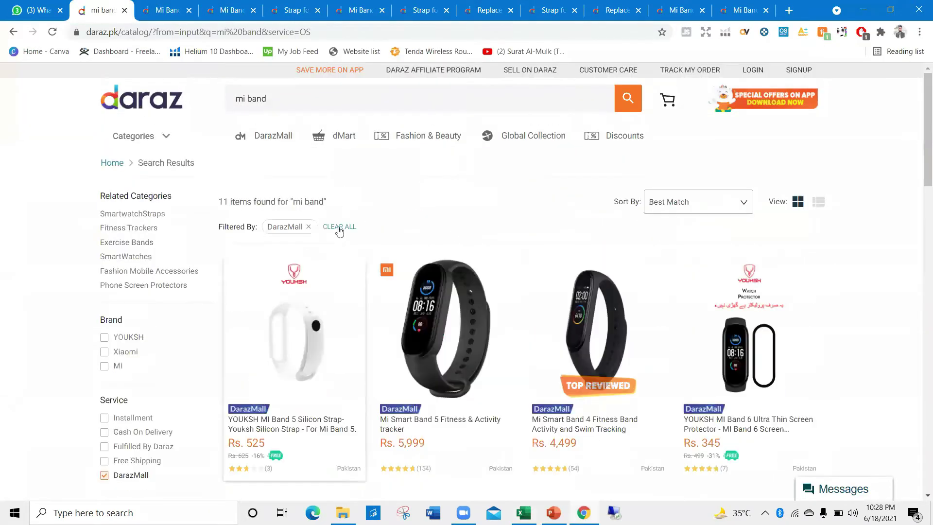
{"action": "left_click", "coordinate": [340, 228]}
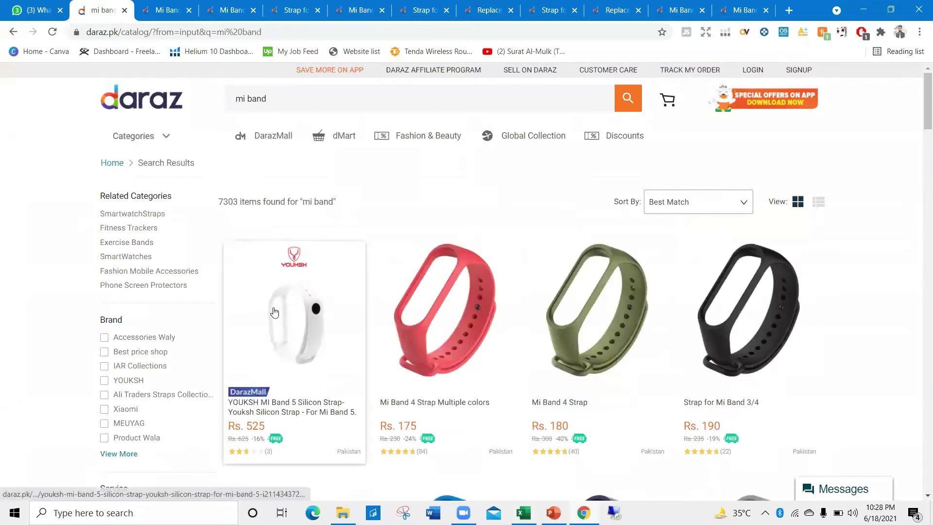
{"action": "scroll", "coordinate": [359, 330], "scroll_direction": "down", "scroll_amount": 2}
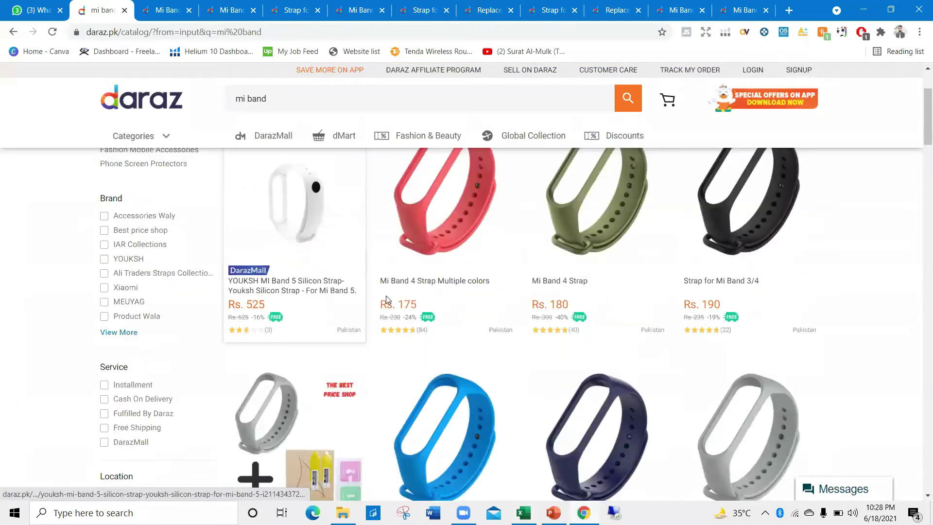
{"action": "scroll", "coordinate": [430, 301], "scroll_direction": "down", "scroll_amount": 1}
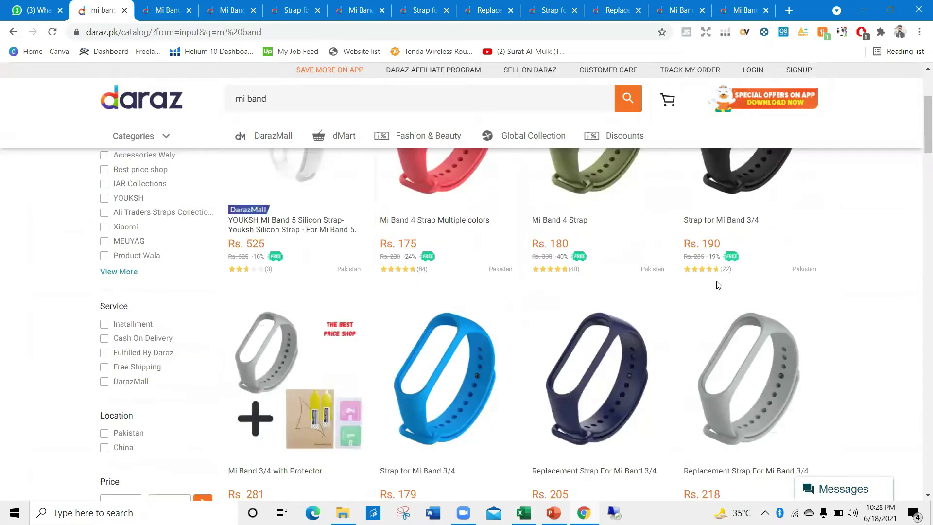
{"action": "scroll", "coordinate": [500, 274], "scroll_direction": "down", "scroll_amount": 4}
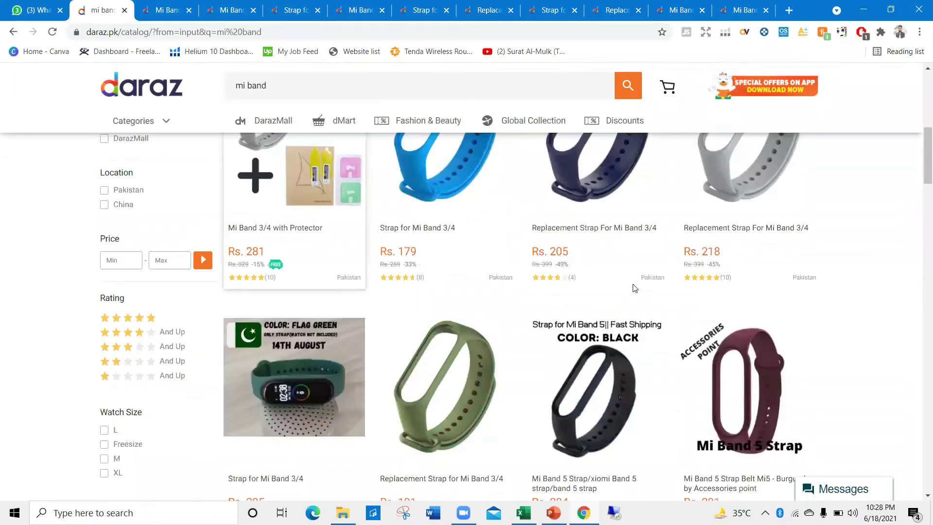
{"action": "key", "text": "alt+Tab"}
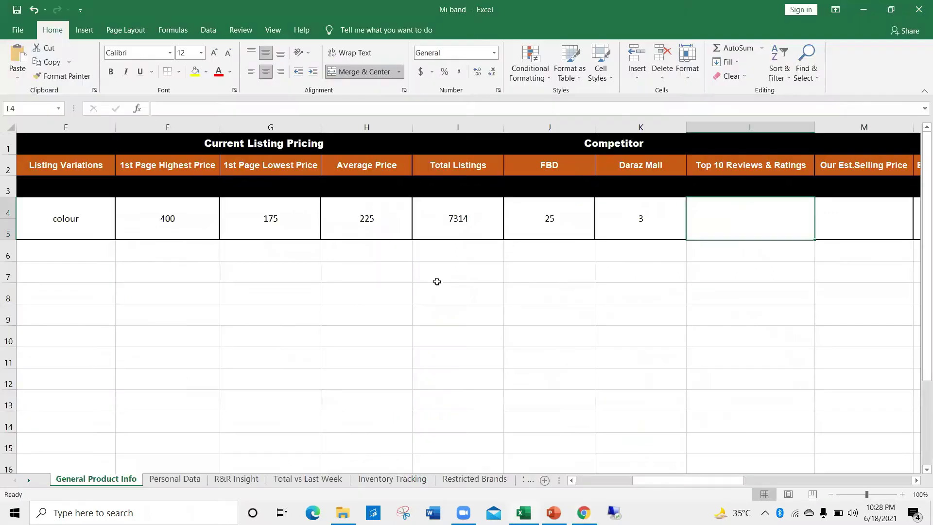
{"action": "double_click", "coordinate": [729, 228]}
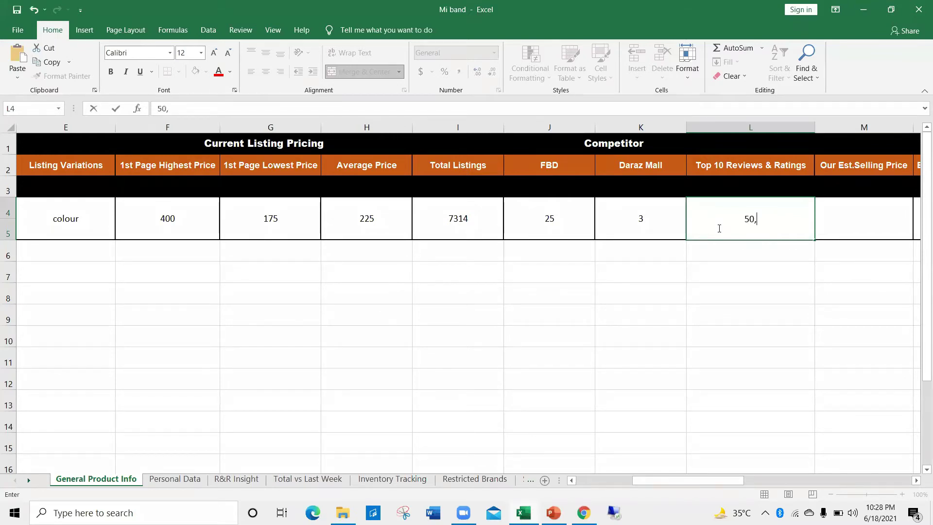
Compare the ratings on the open strap product pages in Chrome and complete Excel cell L4 as 50,4.7.
{"action": "key", "text": "alt+Tab"}
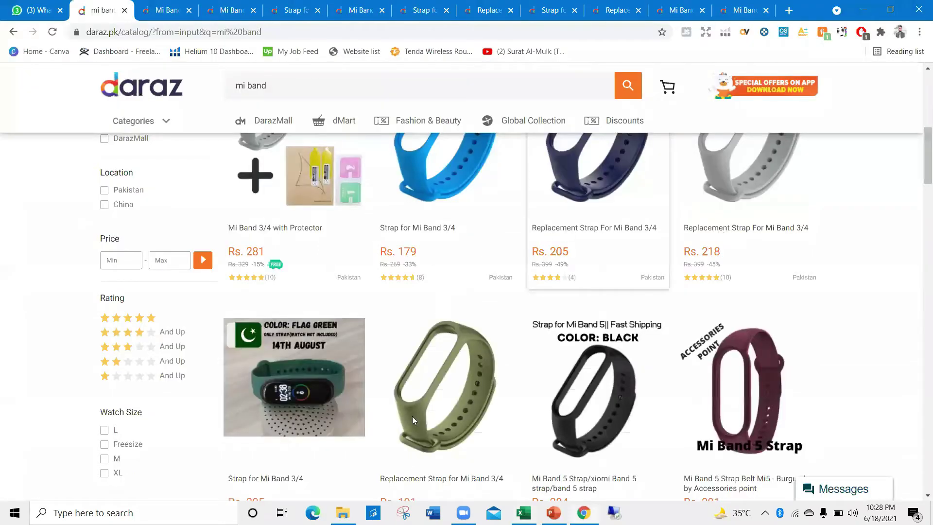
{"action": "left_click", "coordinate": [160, 4]}
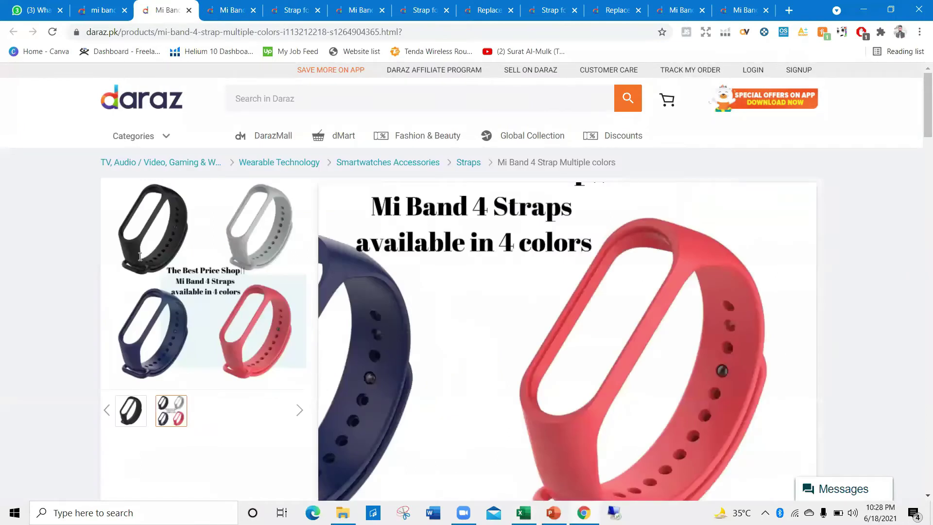
{"action": "scroll", "coordinate": [140, 256], "scroll_direction": "down", "scroll_amount": 10}
{"action": "left_click", "coordinate": [229, 9]}
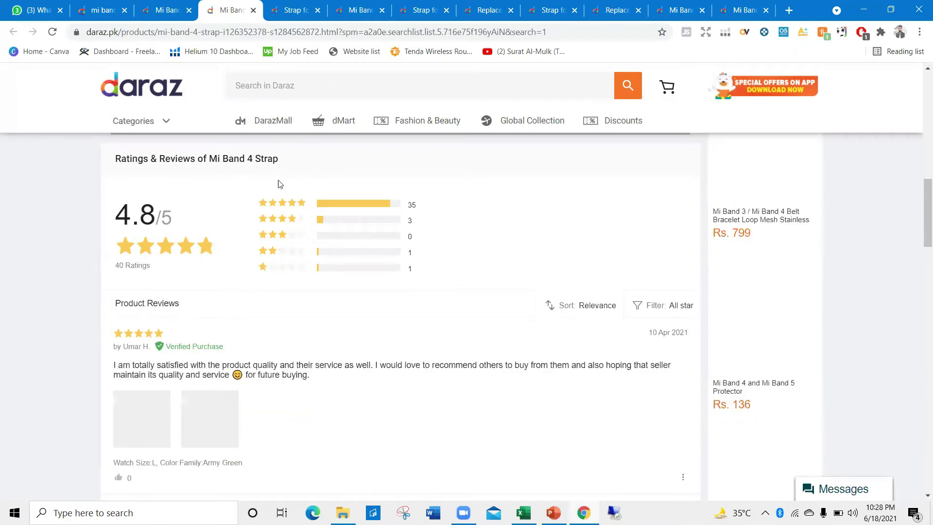
{"action": "key", "text": "ctrl+Tab"}
{"action": "key", "text": "ctrl+Tab"}
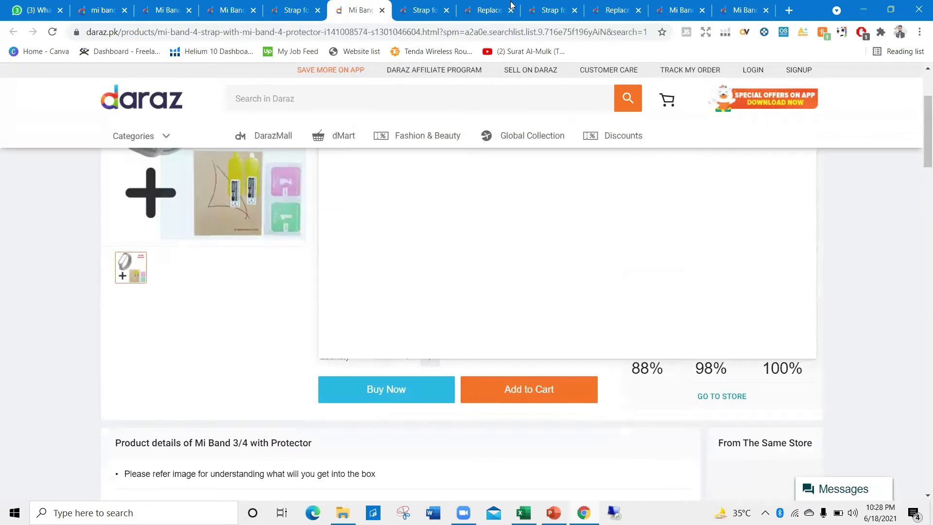
{"action": "key", "text": "ctrl+Tab"}
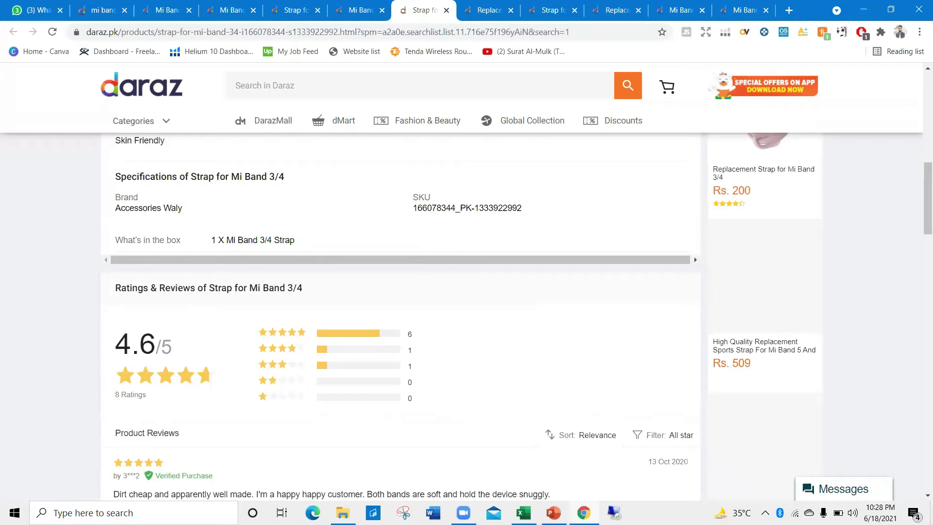
{"action": "key", "text": "alt+Tab"}
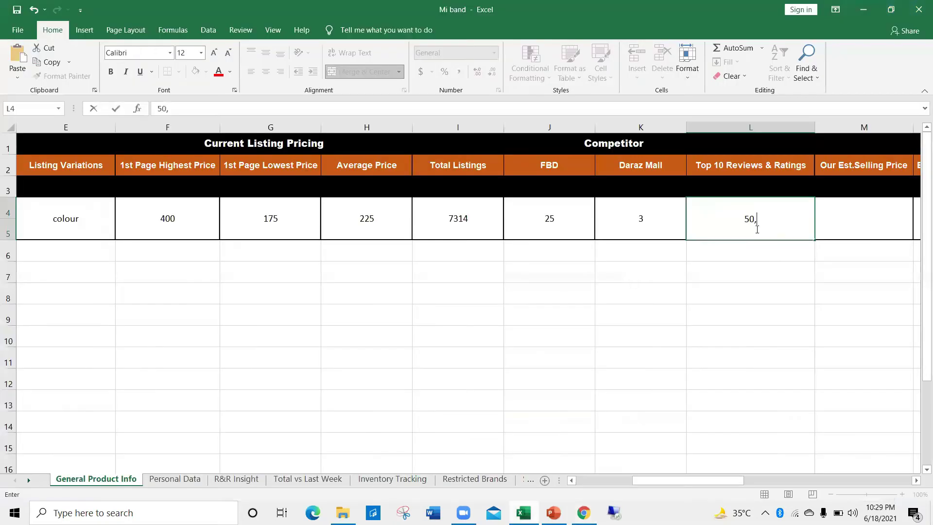
{"action": "type", "text": "4.7"}
{"action": "key", "text": "ctrl+Return"}
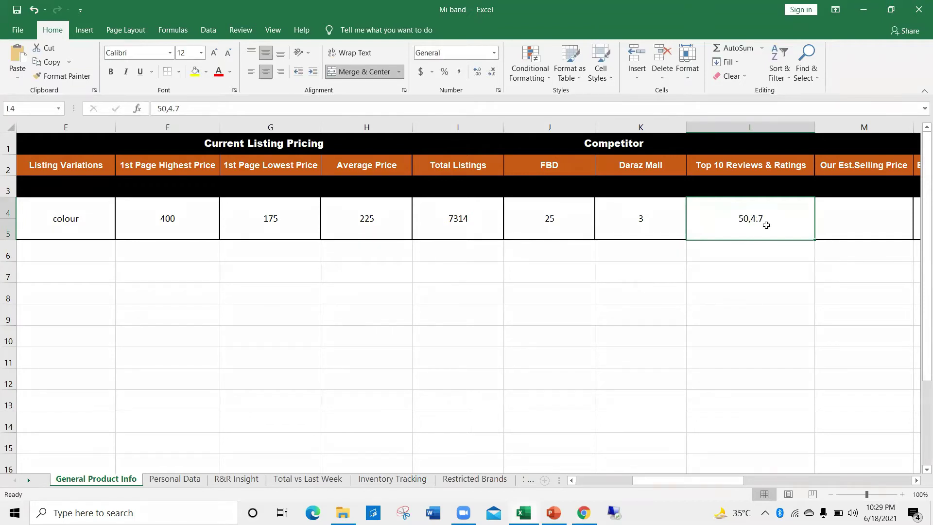
Check the competing strap prices on the "mi band" results in Chrome and set Our Est.Selling Price in Excel cell M4 to 199.
{"action": "left_click_drag", "start_coordinate": [701, 480], "coordinate": [537, 192]}
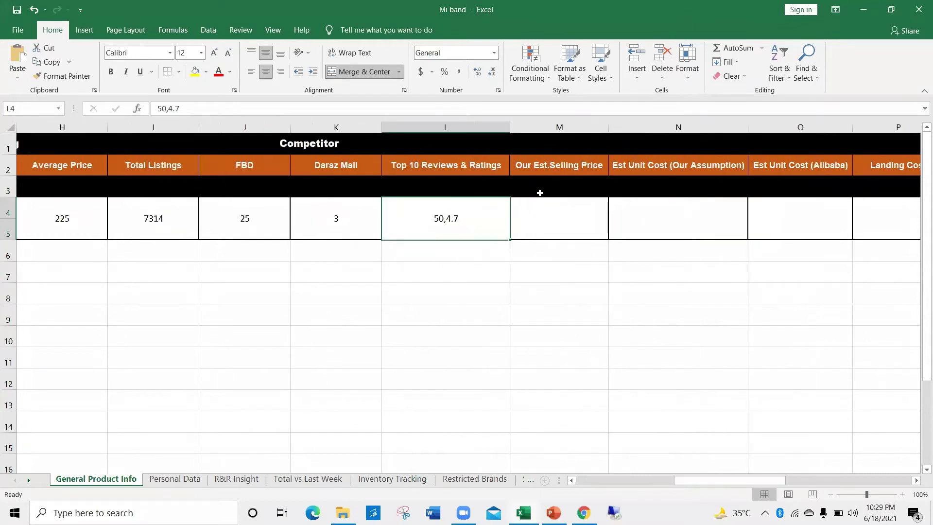
{"action": "double_click", "coordinate": [569, 224]}
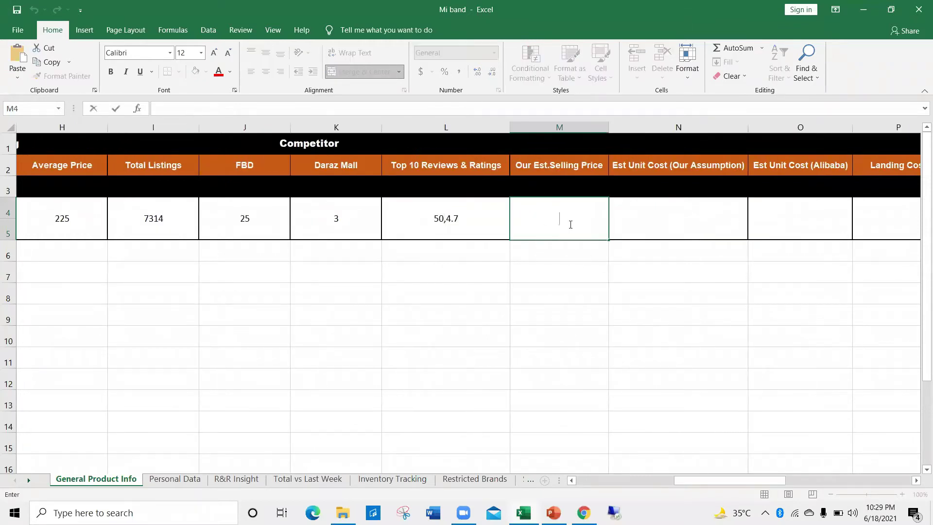
{"action": "key", "text": "alt+Tab"}
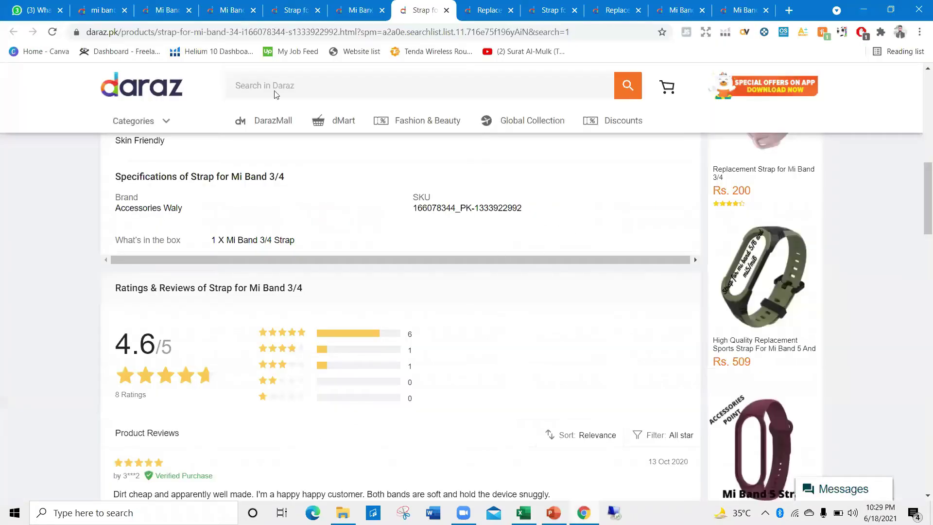
{"action": "left_click", "coordinate": [93, 9]}
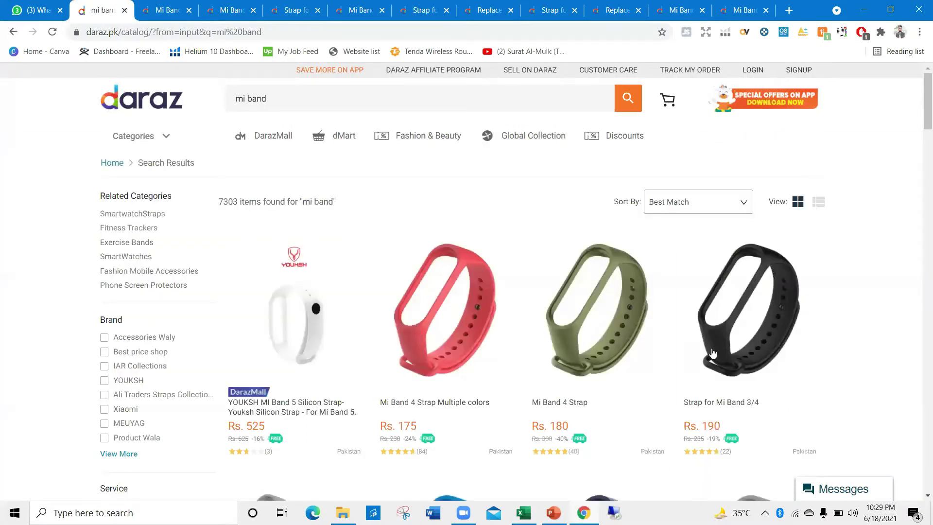
{"action": "key", "text": "alt+Tab"}
{"action": "type", "text": "199"}
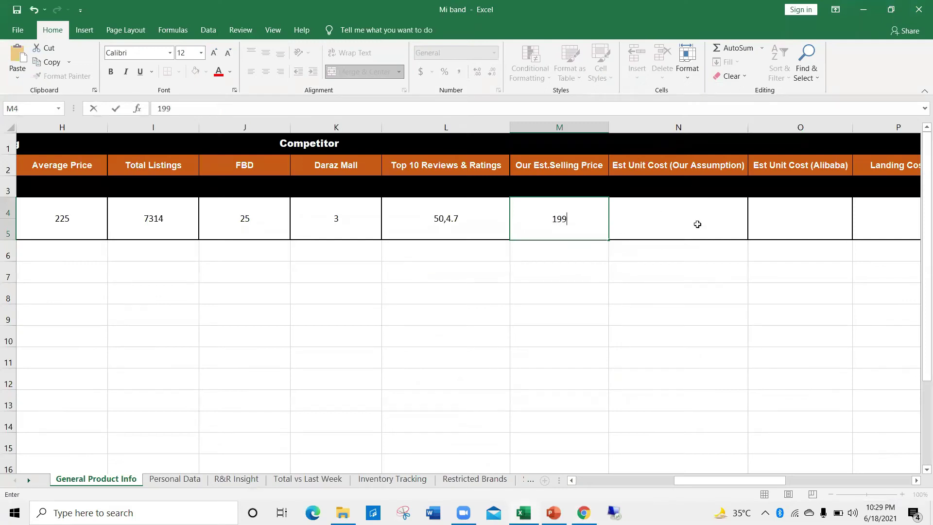
{"action": "left_click", "coordinate": [697, 224]}
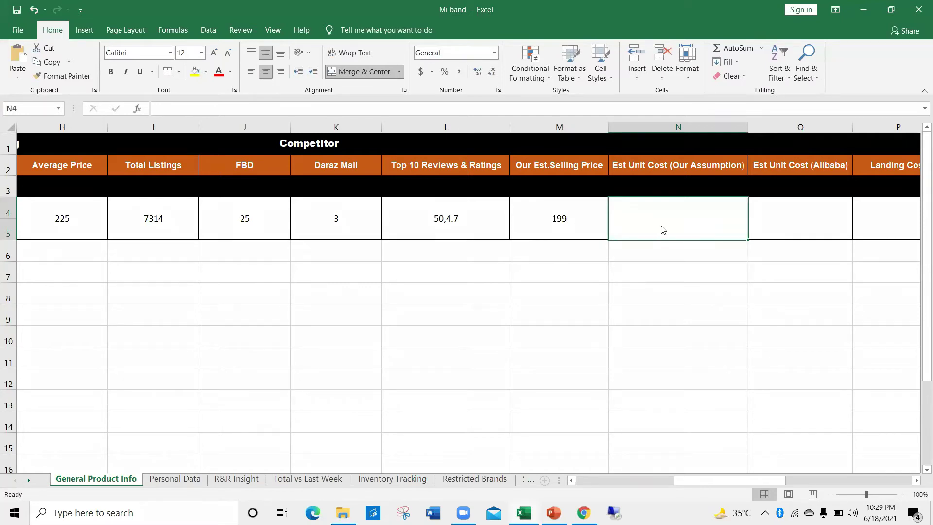
In Chrome, examine the Mi Band 4 Strap Multiple colors listing in Red and its price as a basis for the unit cost assumption.
{"action": "key", "text": "alt+Tab"}
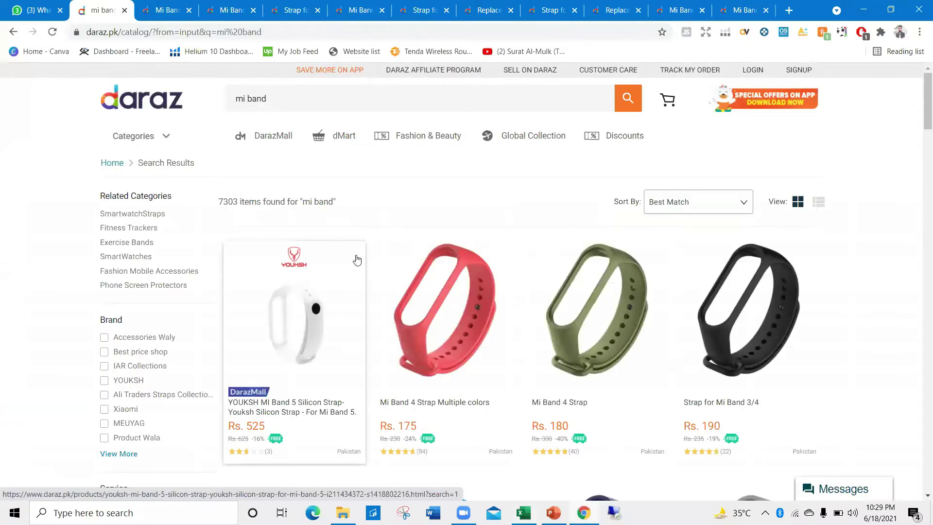
{"action": "left_click", "coordinate": [150, 11]}
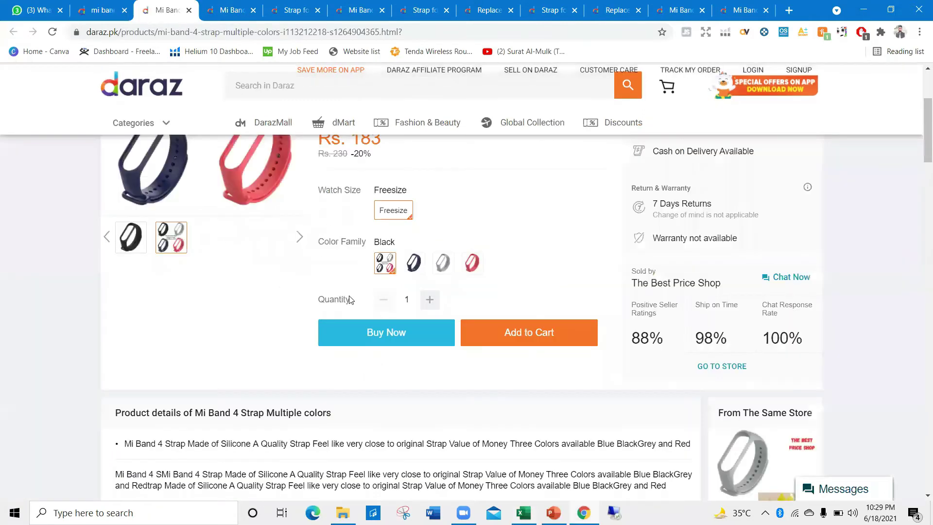
{"action": "scroll", "coordinate": [377, 309], "scroll_direction": "up", "scroll_amount": 3}
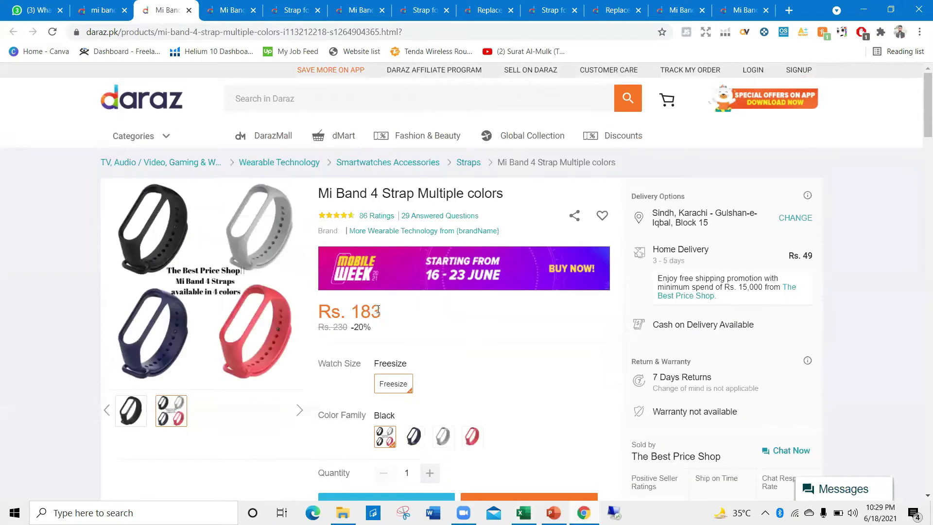
{"action": "left_click", "coordinate": [471, 433]}
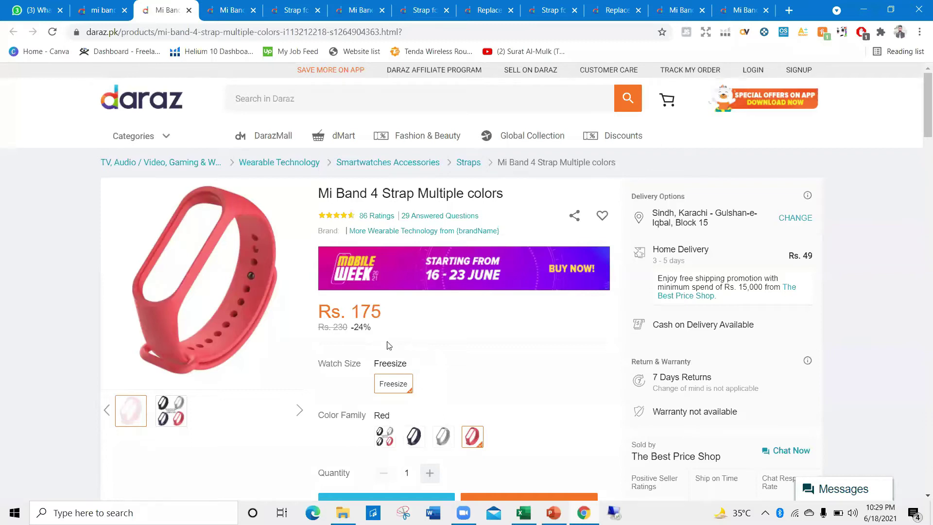
{"action": "double_click", "coordinate": [368, 312]}
{"action": "left_click", "coordinate": [398, 316]}
{"action": "double_click", "coordinate": [375, 310]}
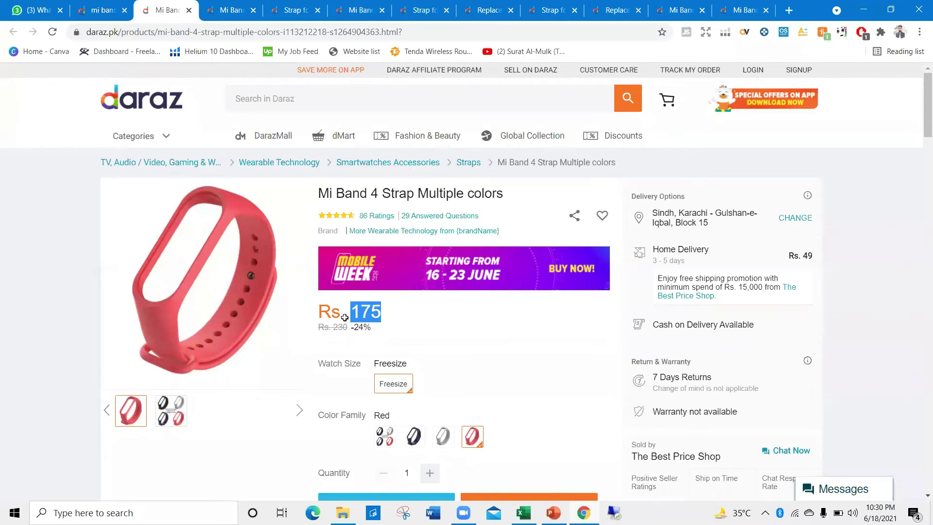
{"action": "key", "text": "alt+Tab"}
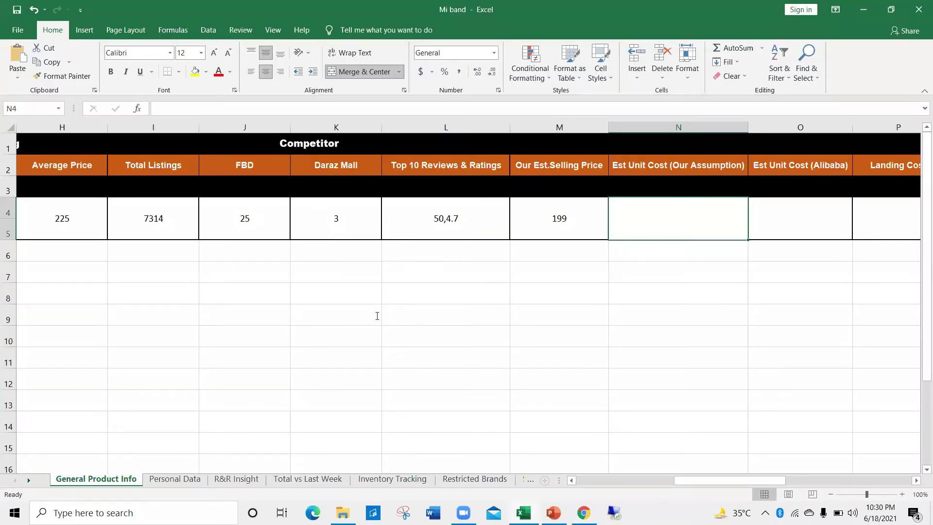
{"action": "key", "text": "alt+Tab"}
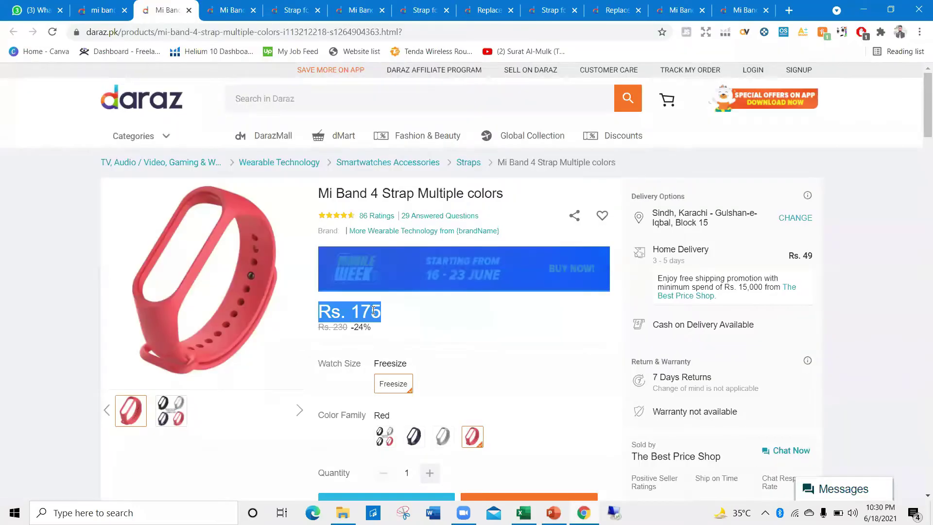
{"action": "left_click", "coordinate": [393, 315]}
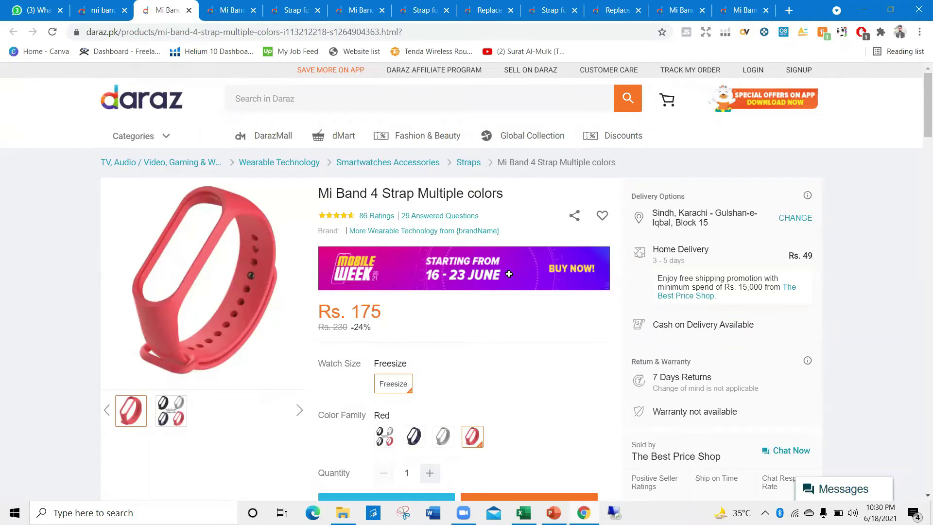
Switch to Excel and set Est Unit Cost (Our Assumption) in cell N4 to 100.
{"action": "key", "text": "alt+Tab"}
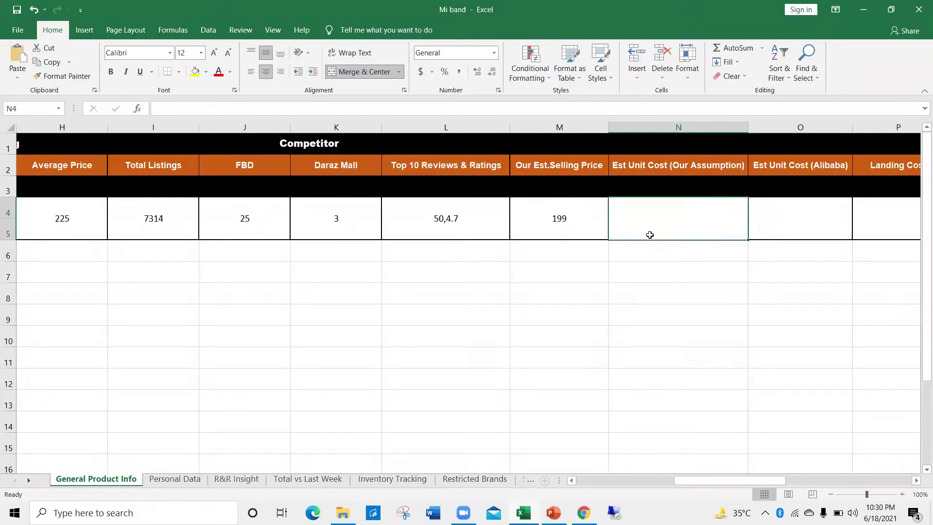
{"action": "type", "text": "100"}
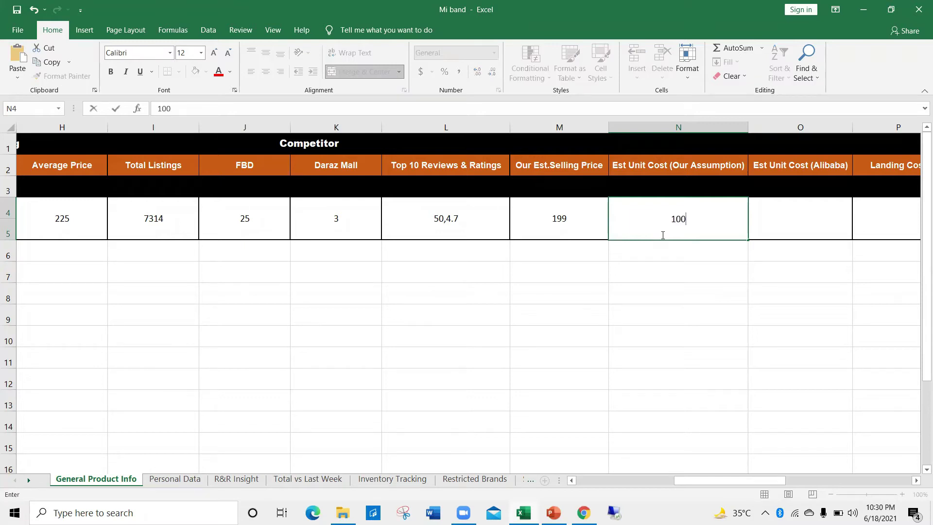
{"action": "left_click", "coordinate": [776, 232]}
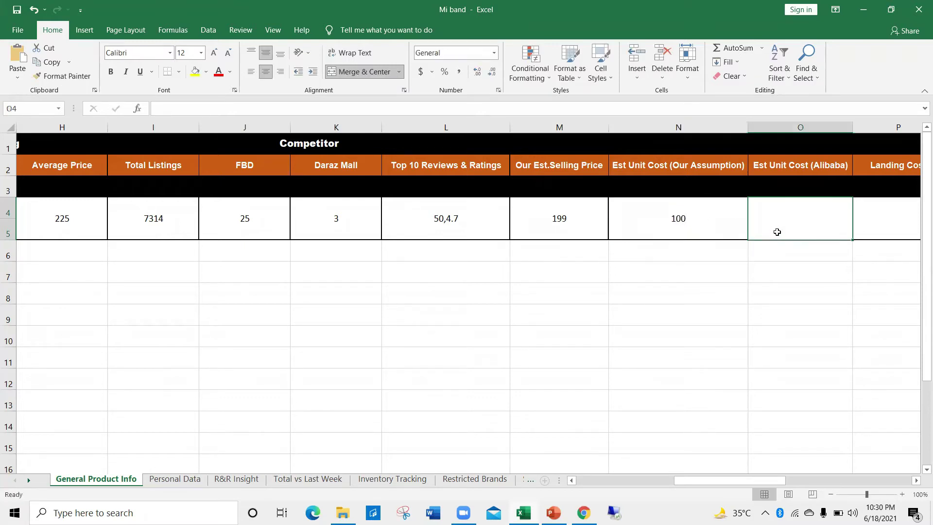
Recheck the Mi Band 4 strap listing in Chrome and select the Est Unit Cost (Alibaba) cell O4 in Excel.
{"action": "key", "text": "alt+Tab"}
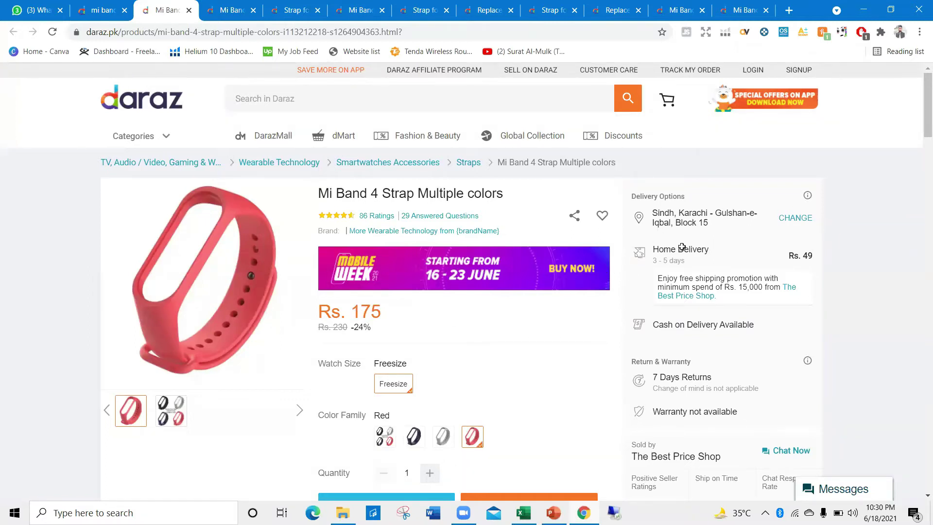
{"action": "key", "text": "alt+Tab"}
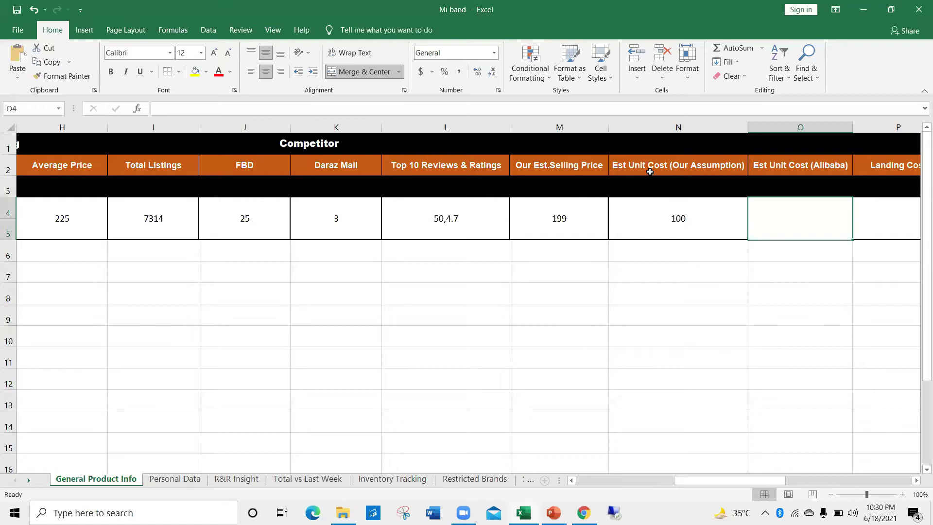
{"action": "key", "text": "alt+Tab"}
{"action": "key", "text": "alt+Tab"}
{"action": "left_click_drag", "start_coordinate": [715, 481], "coordinate": [757, 480]}
{"action": "left_click", "coordinate": [522, 168]}
{"action": "left_click", "coordinate": [528, 224]}
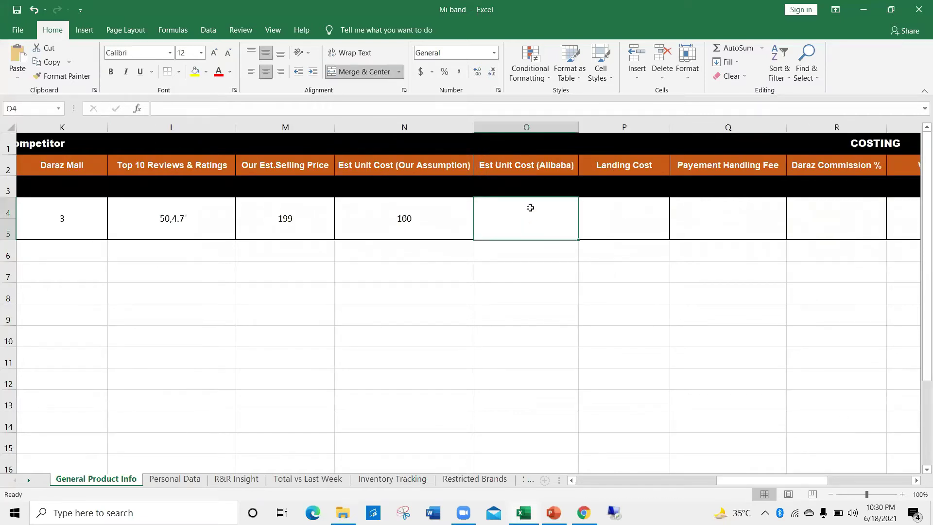
In a new Chrome tab, search Google for "alibaba mi band strap" and open the "mi band 3 strap suppliers - Alibaba" result.
{"action": "key", "text": "alt+Tab"}
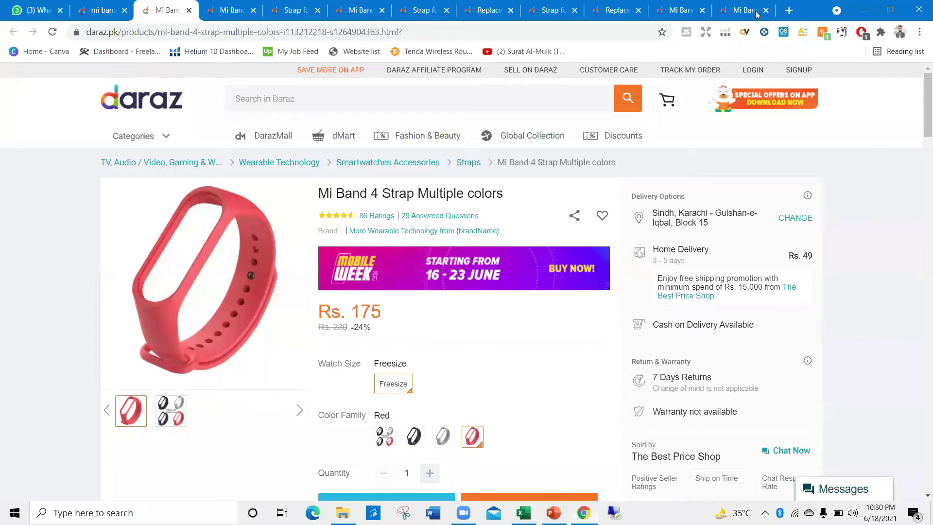
{"action": "left_click", "coordinate": [795, 11]}
{"action": "type", "text": "alibaba "}
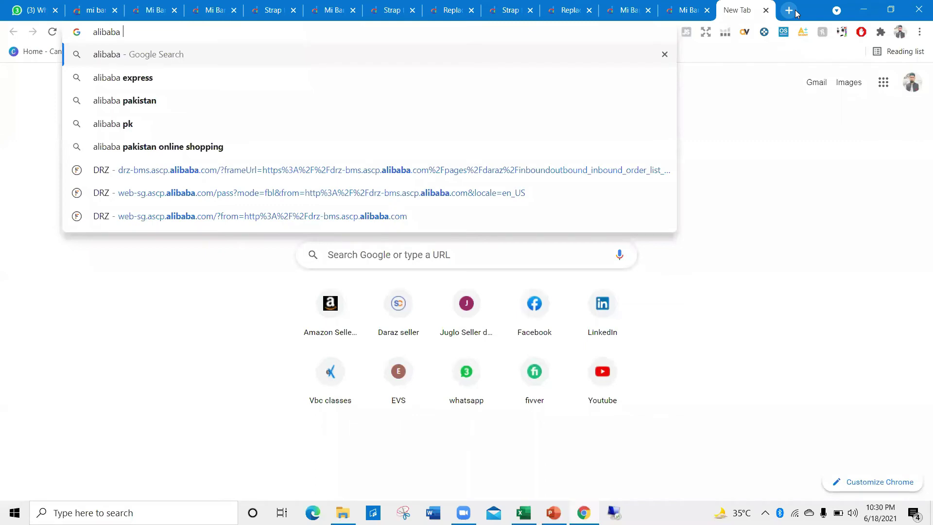
{"action": "type", "text": "mi band s"}
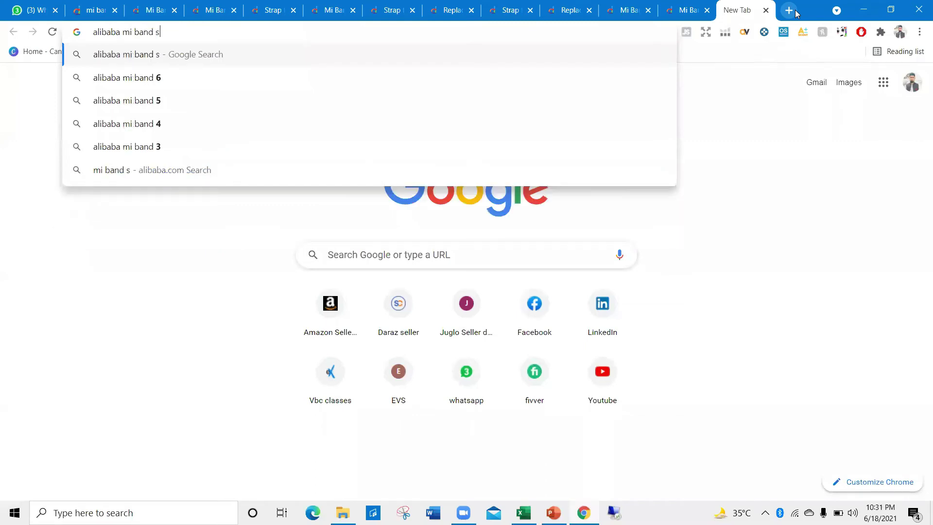
{"action": "type", "text": "trap"}
{"action": "key", "text": "Return"}
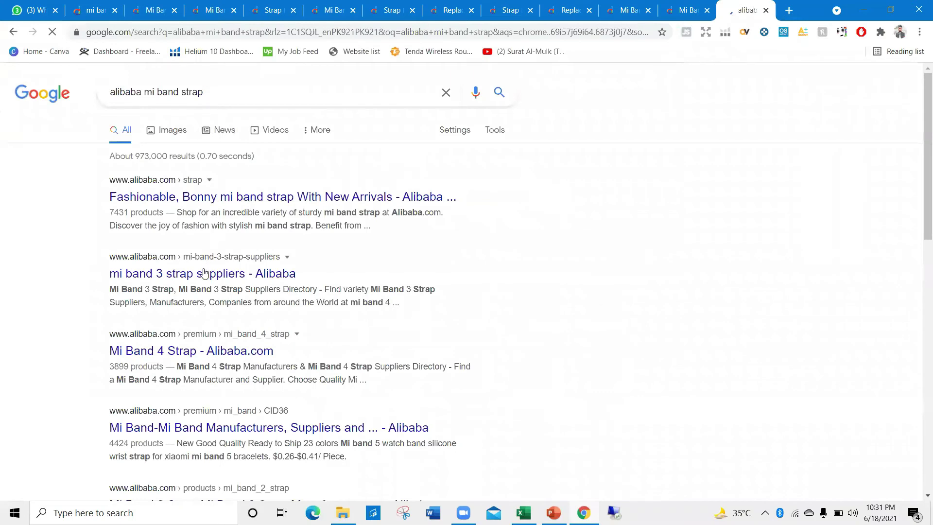
{"action": "left_click", "coordinate": [204, 273]}
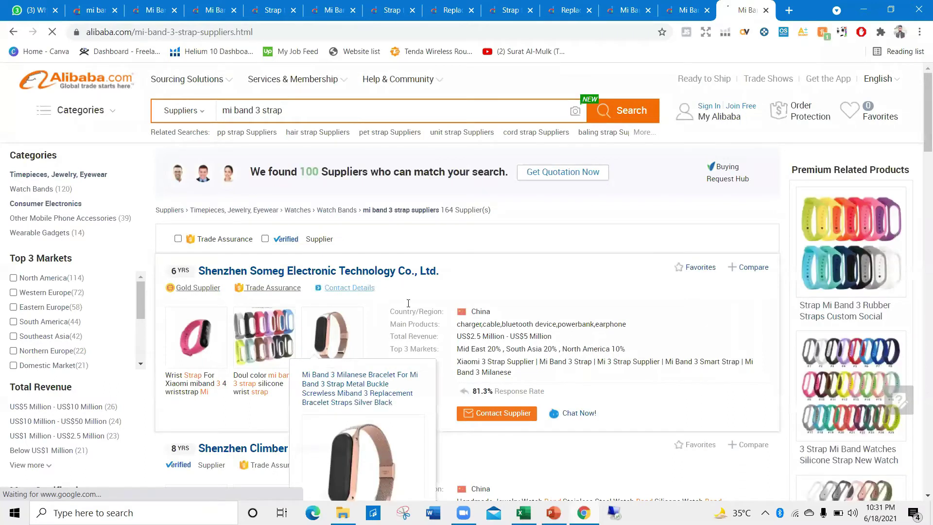
Look over the mi band 3 strap suppliers on Alibaba and the number of matching suppliers.
{"action": "scroll", "coordinate": [389, 298], "scroll_direction": "down", "scroll_amount": 5}
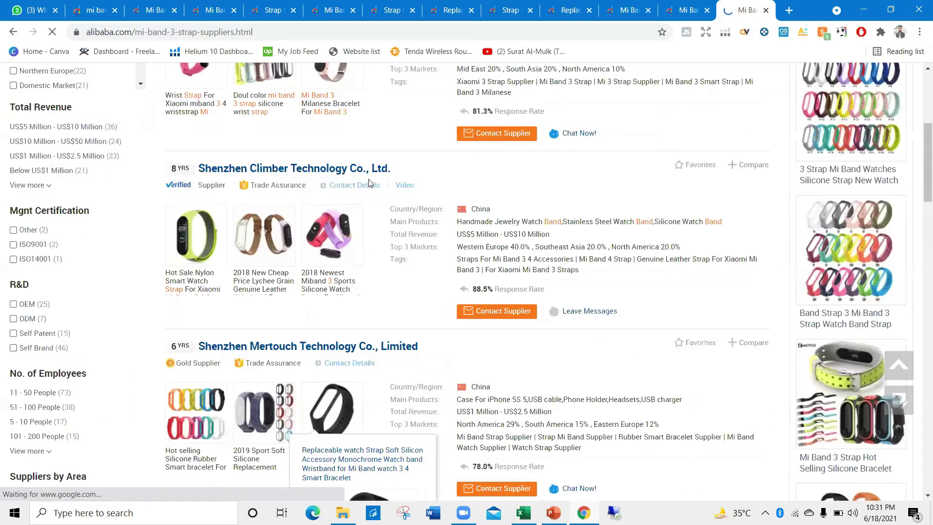
{"action": "scroll", "coordinate": [257, 169], "scroll_direction": "up", "scroll_amount": 5}
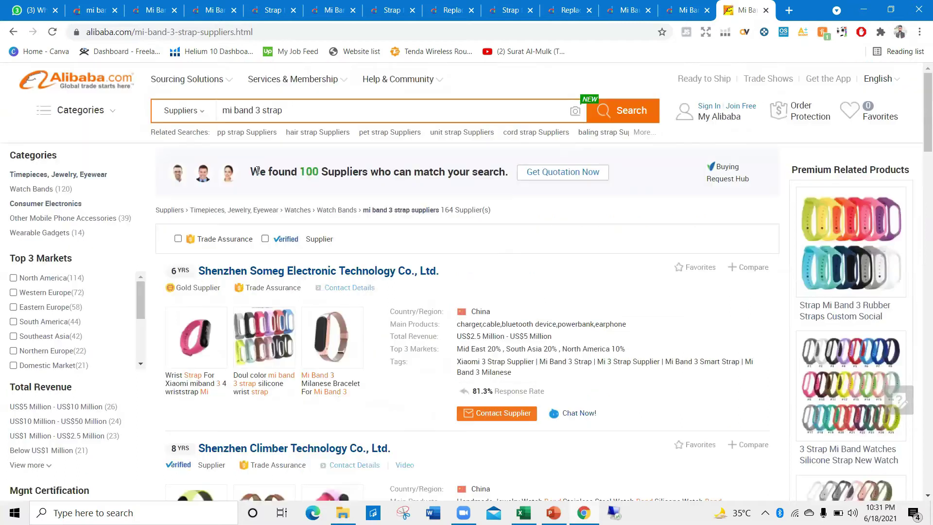
{"action": "left_click_drag", "start_coordinate": [250, 171], "coordinate": [450, 173]}
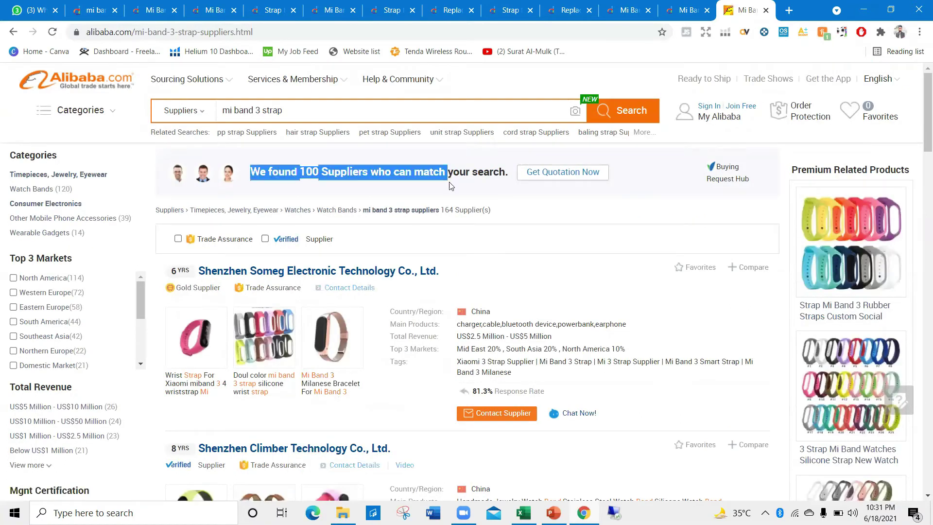
{"action": "left_click", "coordinate": [515, 252]}
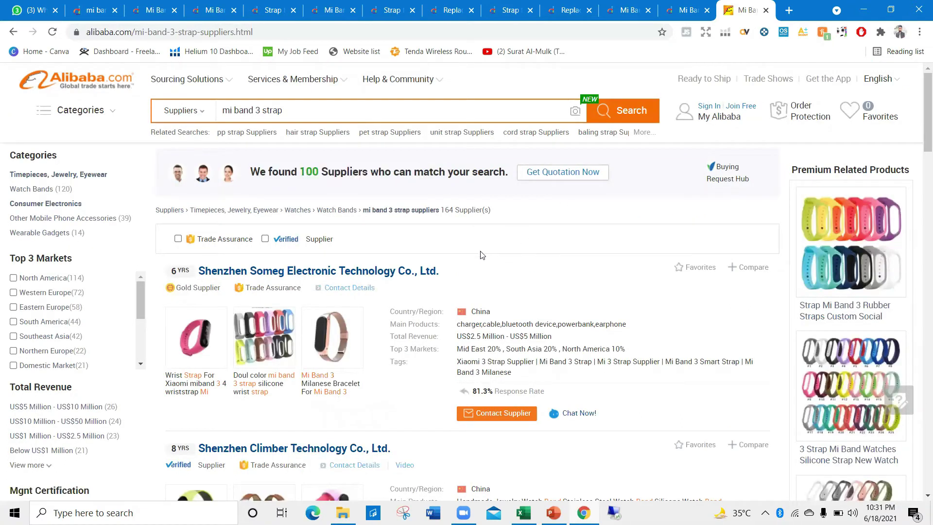
Open the Doul color mi band 3 strap from Shenzhen Someg Electronic Technology and check its quantity price tiers.
{"action": "mouse_move", "coordinate": [180, 358]}
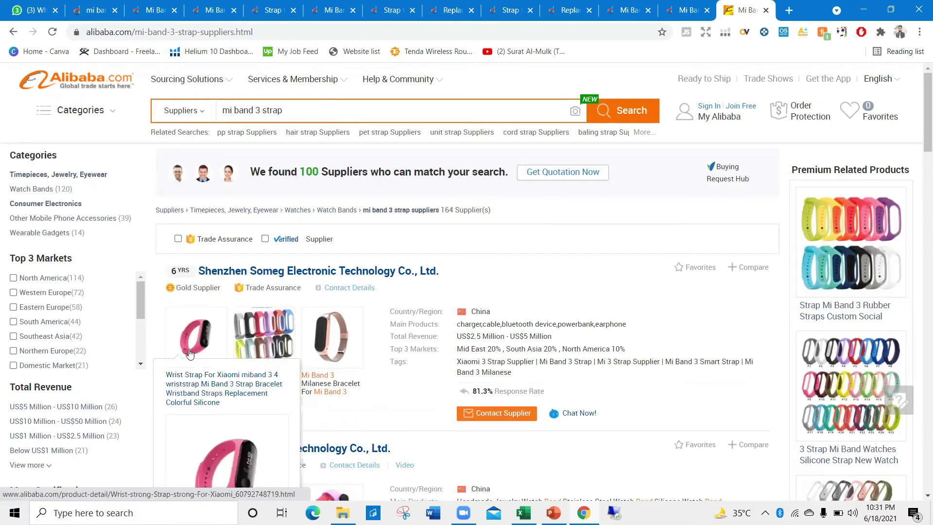
{"action": "left_click", "coordinate": [253, 329]}
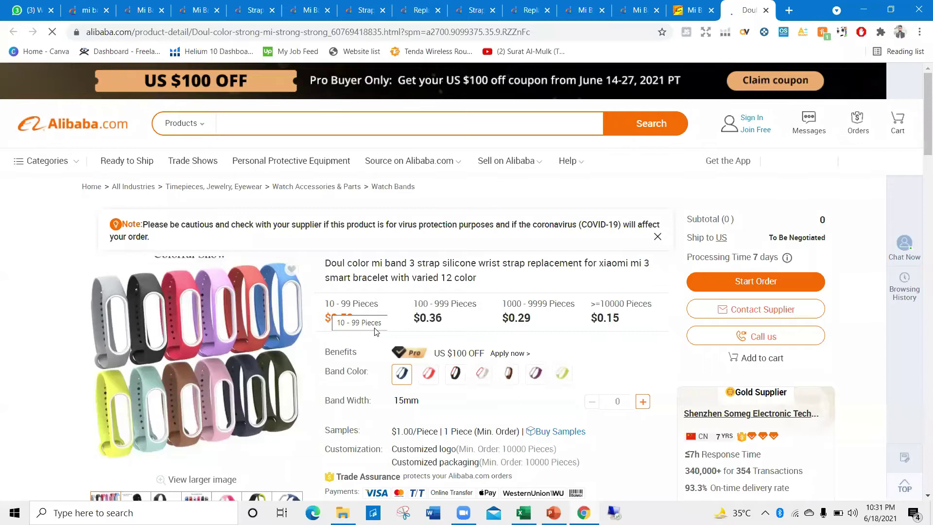
{"action": "double_click", "coordinate": [613, 318]}
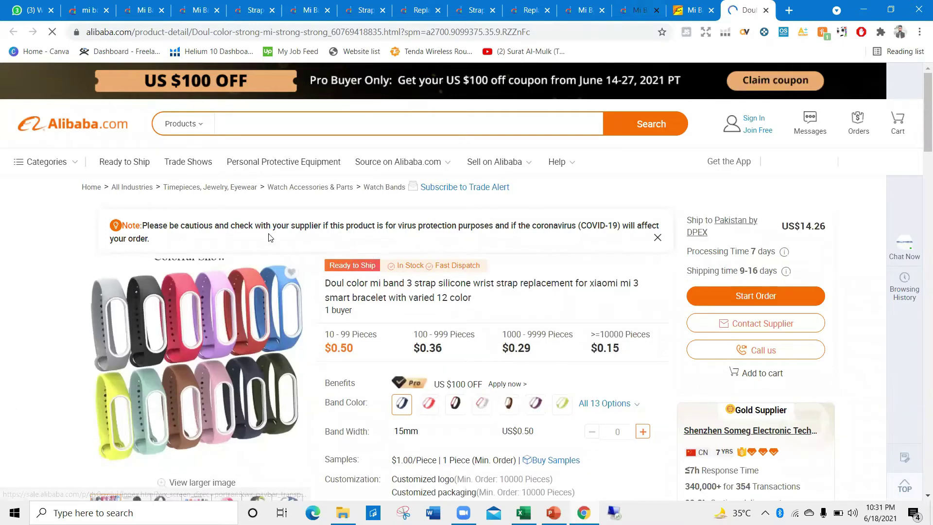
Return to the Alibaba supplier list and open another Mi Band strap product to compare its price.
{"action": "key", "text": "ctrl+shift+Tab"}
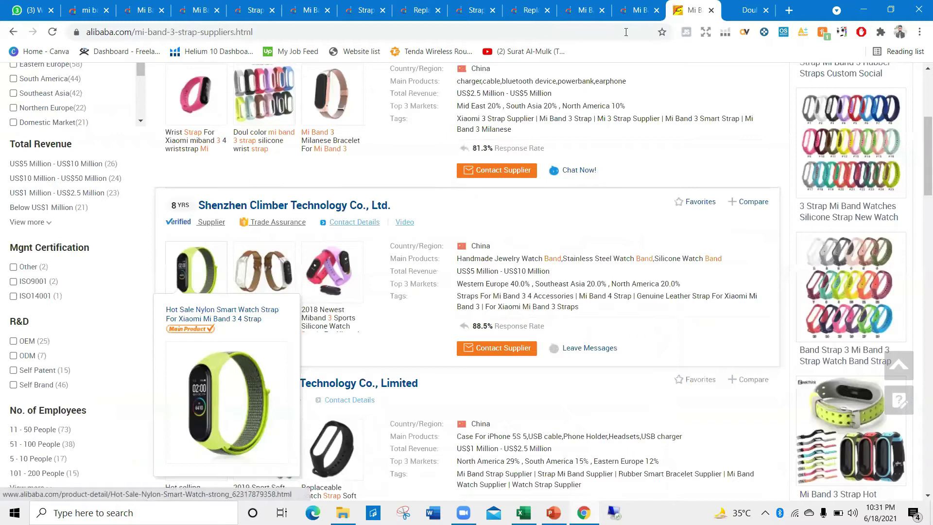
{"action": "left_click", "coordinate": [594, 180]}
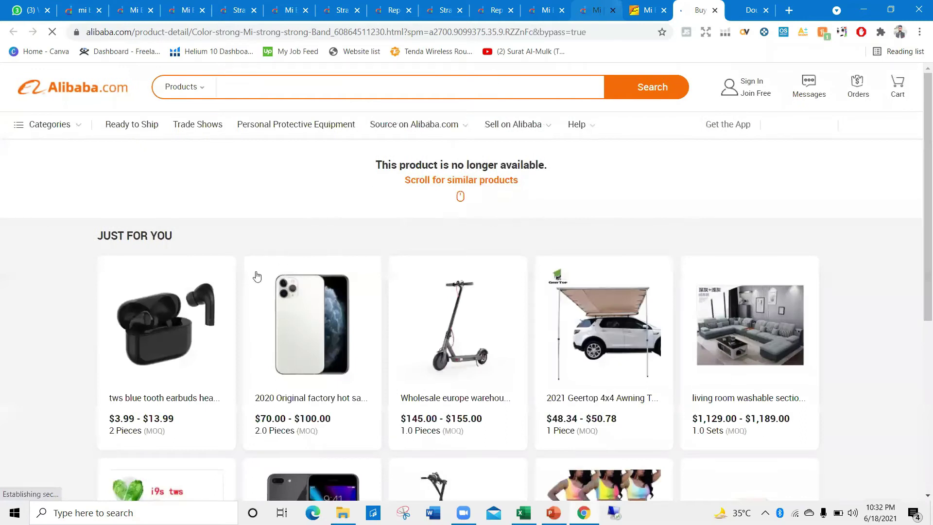
From the Mi Band 3 strap suppliers list, open Shenzhen Mertouch Technology's silicone rubber smart bracelet product page.
{"action": "key", "text": "ctrl+shift+Tab"}
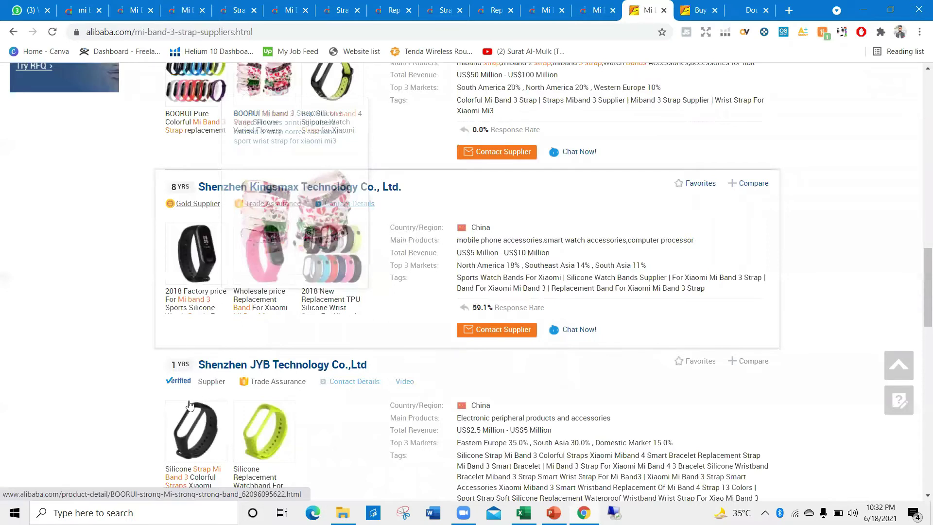
{"action": "scroll", "coordinate": [197, 398], "scroll_direction": "up", "scroll_amount": 15}
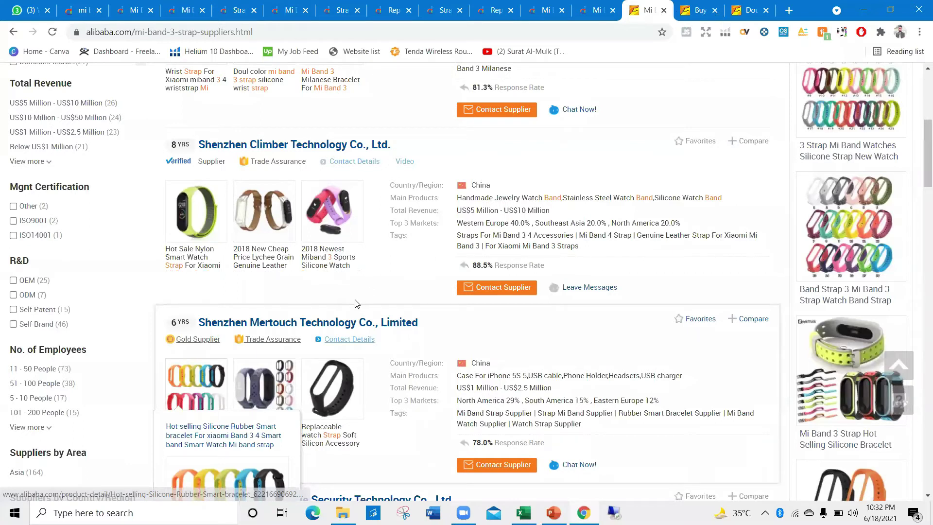
{"action": "left_click", "coordinate": [347, 345]}
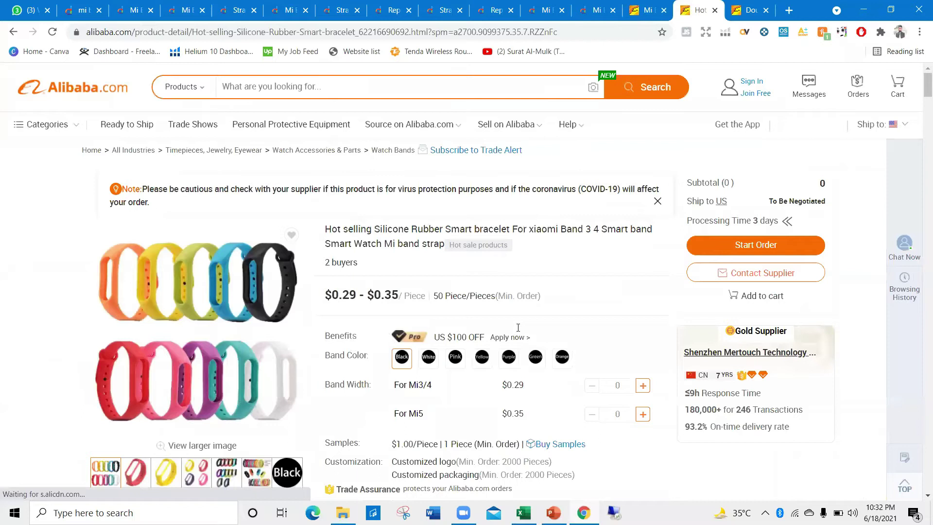
{"action": "scroll", "coordinate": [408, 355], "scroll_direction": "down", "scroll_amount": 1}
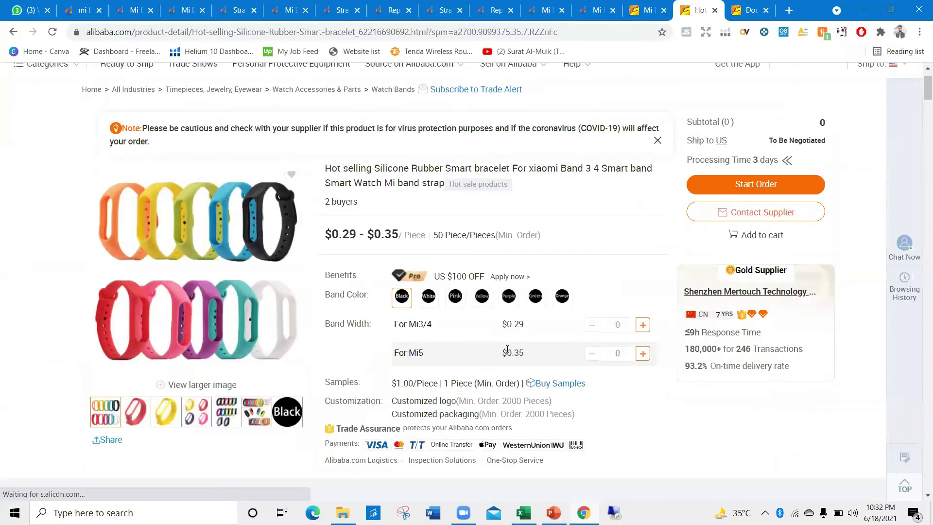
Choose the Red band color and copy the unit price of the For Mi5 option.
{"action": "double_click", "coordinate": [521, 354]}
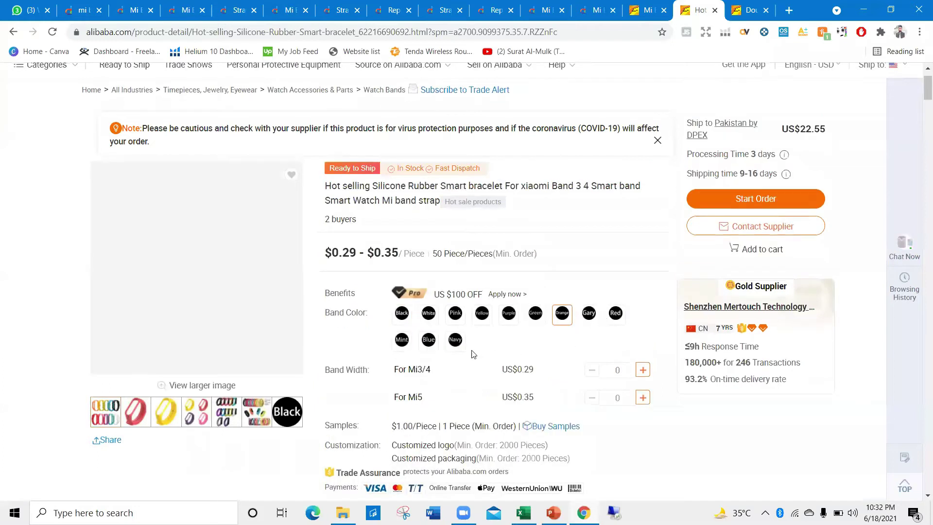
{"action": "left_click", "coordinate": [614, 313]}
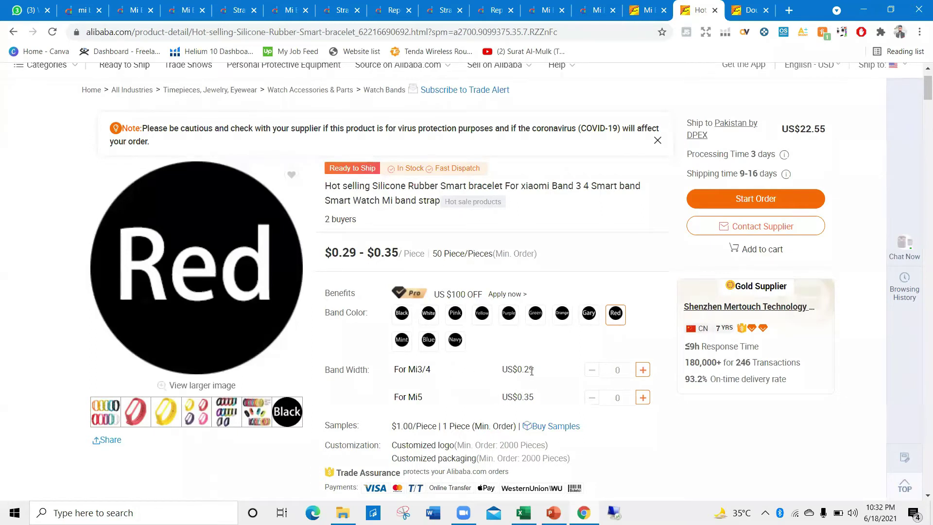
{"action": "double_click", "coordinate": [528, 397]}
{"action": "key", "text": "ctrl+c"}
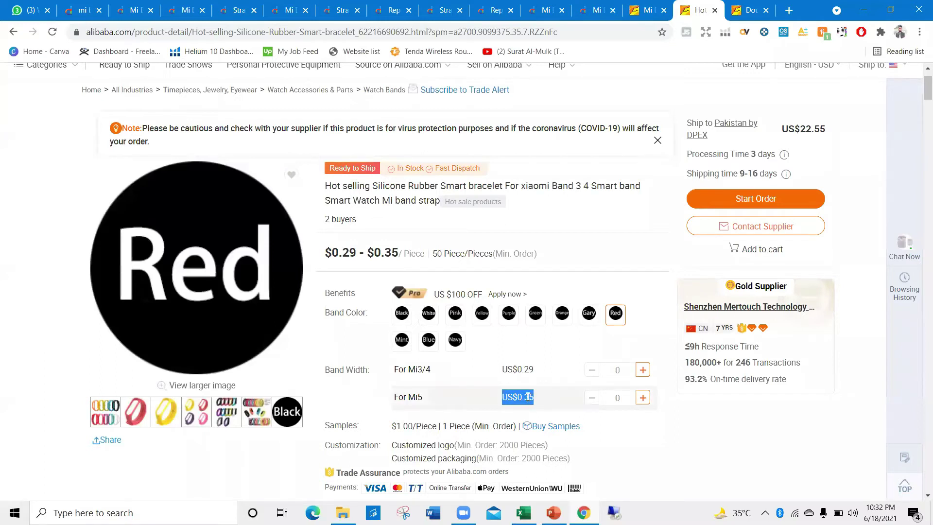
Search Google in a new browser tab for "us$0.35 in pakistani rupees".
{"action": "left_click", "coordinate": [789, 11]}
{"action": "key", "text": "ctrl+v"}
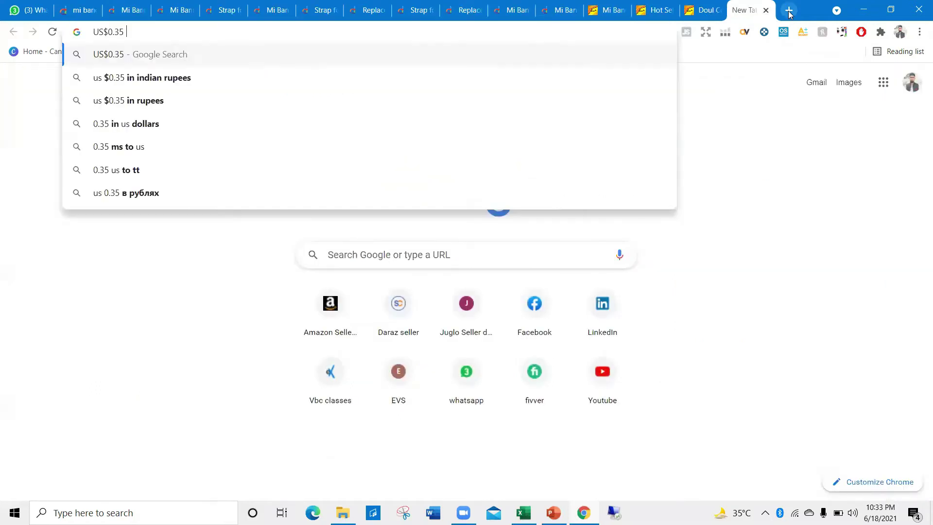
{"action": "type", "text": "in p"}
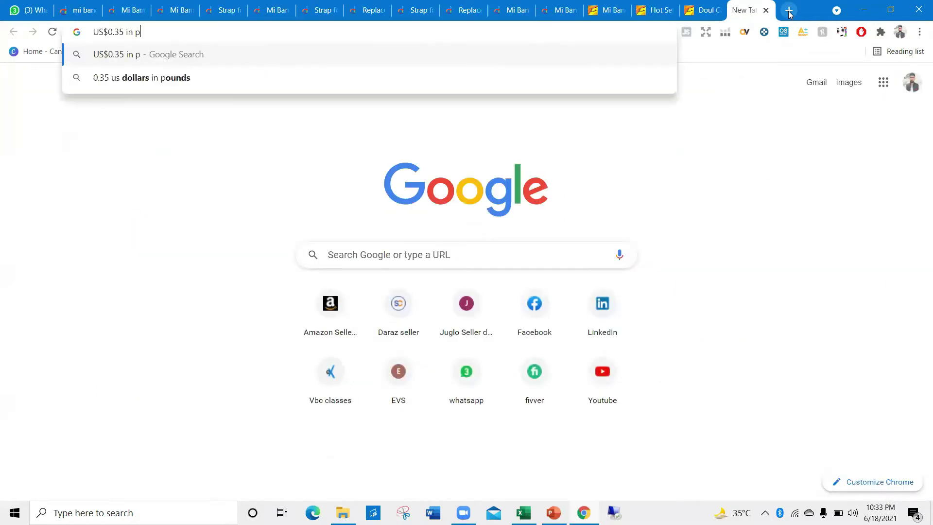
{"action": "type", "text": "ak"}
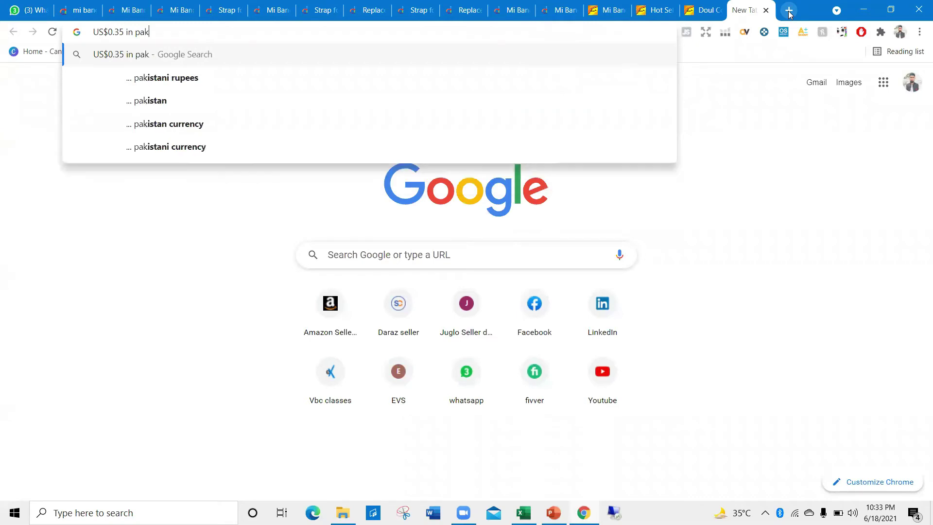
{"action": "key", "text": "Down"}
{"action": "key", "text": "Return"}
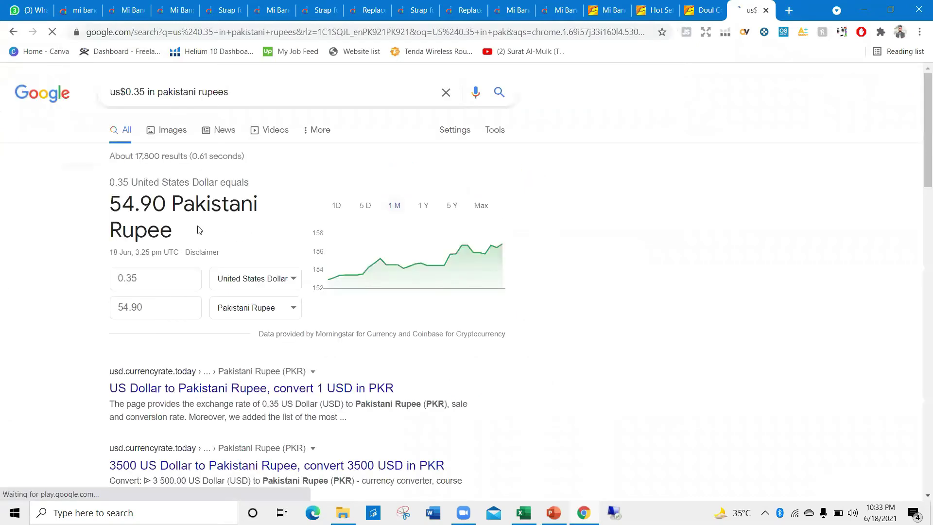
Switch to the Mi band workbook in Excel and enter 50-60 as the Est Unit Cost (Alibaba) in row 4.
{"action": "double_click", "coordinate": [127, 206]}
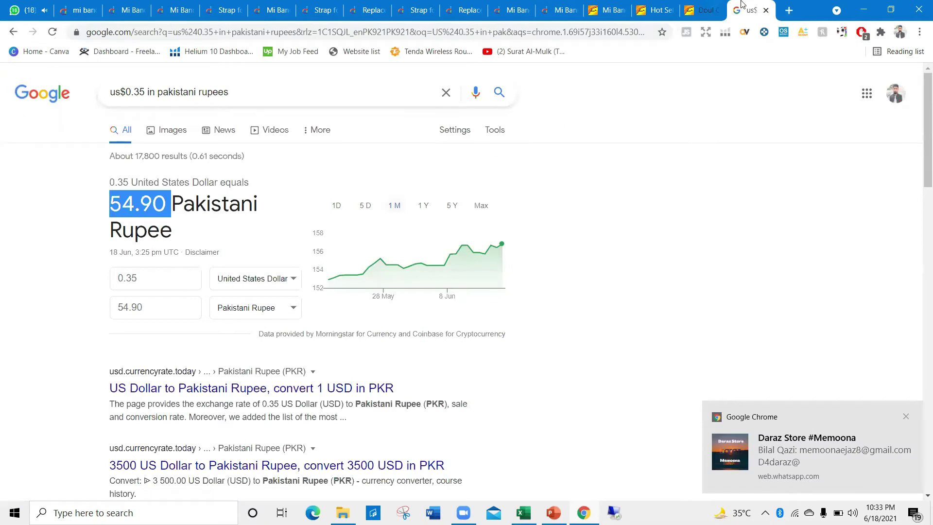
{"action": "key", "text": "ctrl+shift+Tab"}
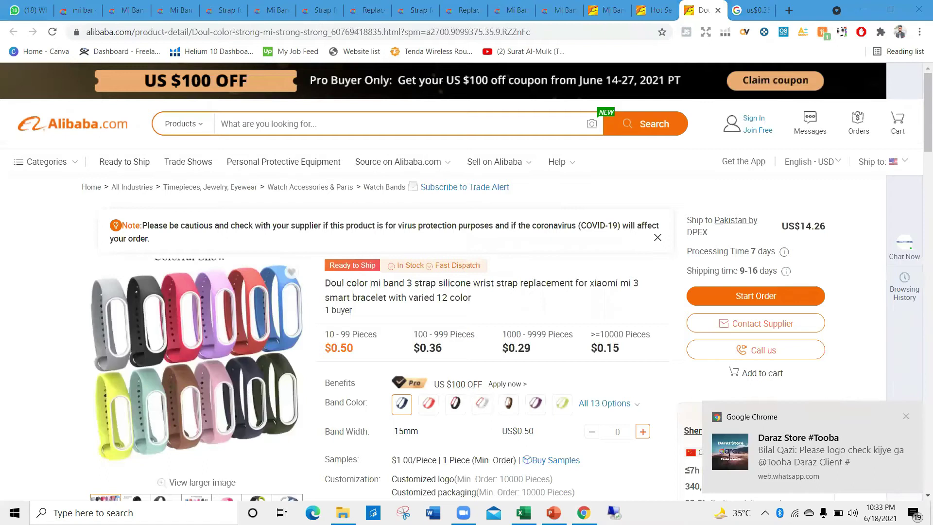
{"action": "key", "text": "alt+Tab"}
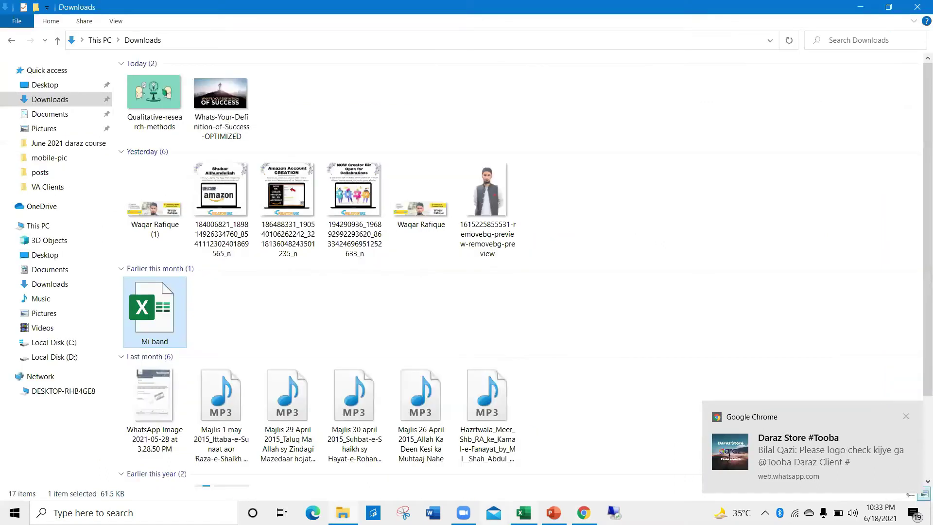
{"action": "key", "text": "Return"}
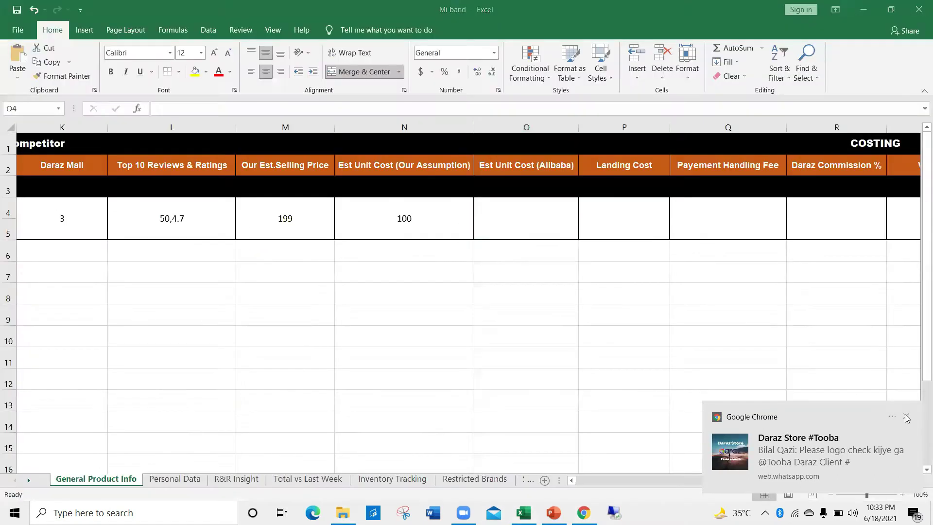
{"action": "double_click", "coordinate": [510, 220]}
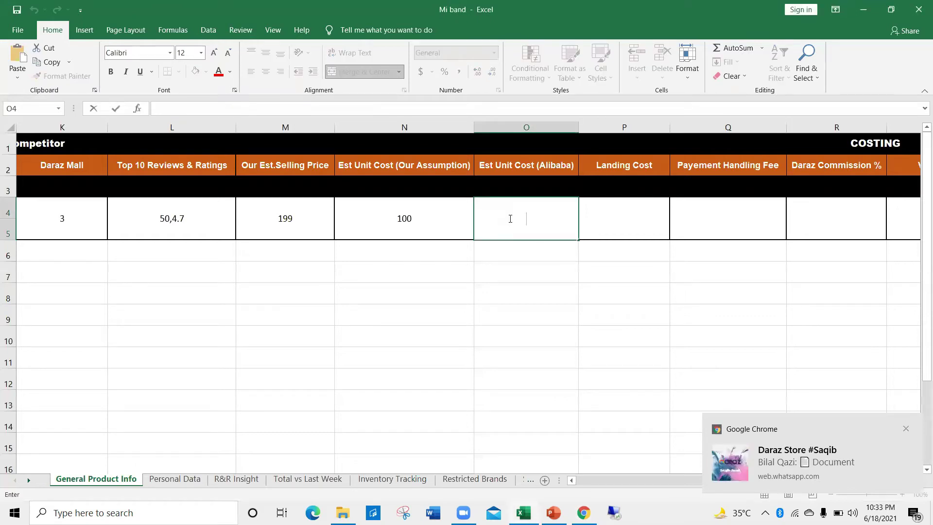
{"action": "type", "text": "50-60"}
Enter 5 as the Landing Cost in row 4.
{"action": "left_click", "coordinate": [615, 223]}
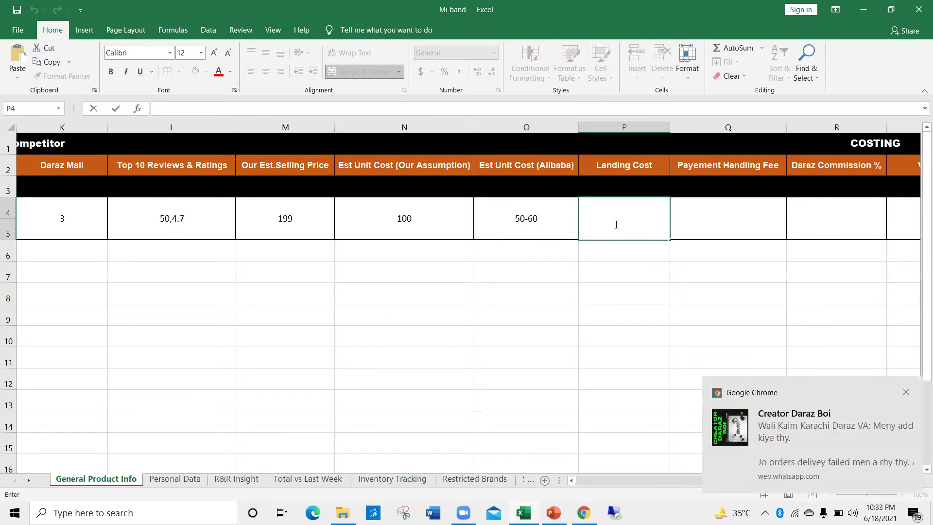
{"action": "left_click", "coordinate": [906, 394]}
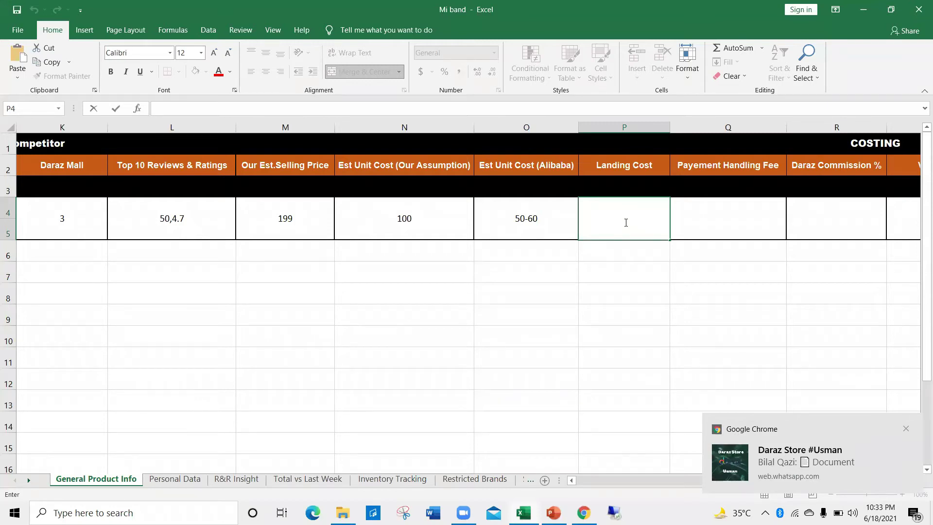
{"action": "type", "text": "5"}
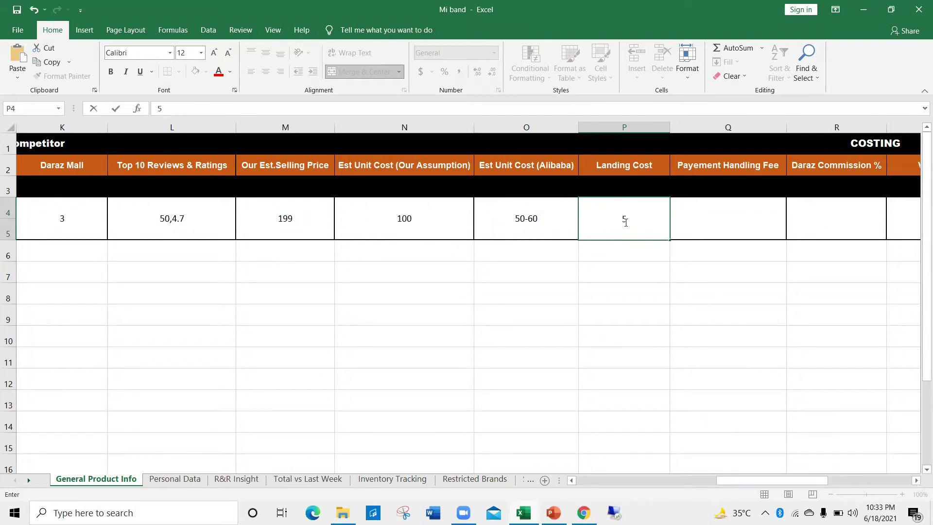
Enter 1.2% as the Payment Handling Fee in row 4.
{"action": "double_click", "coordinate": [732, 221]}
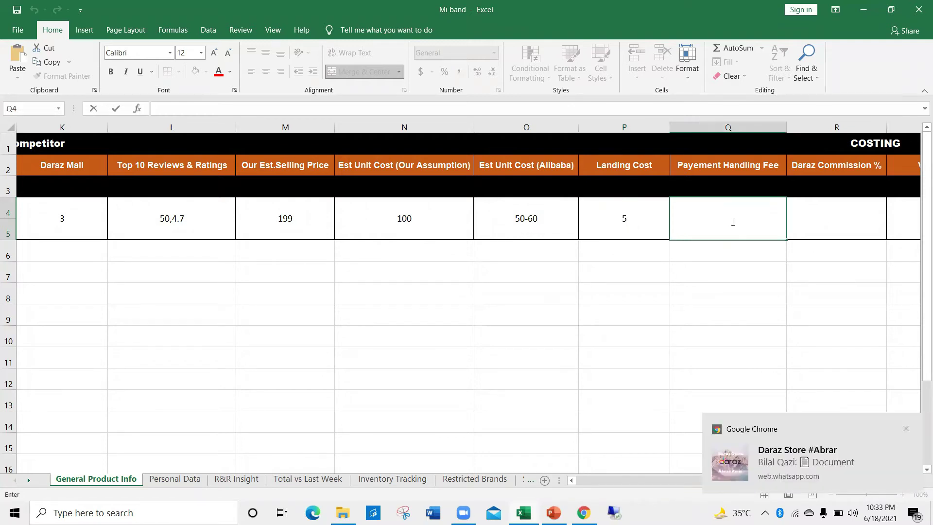
{"action": "left_click", "coordinate": [906, 428]}
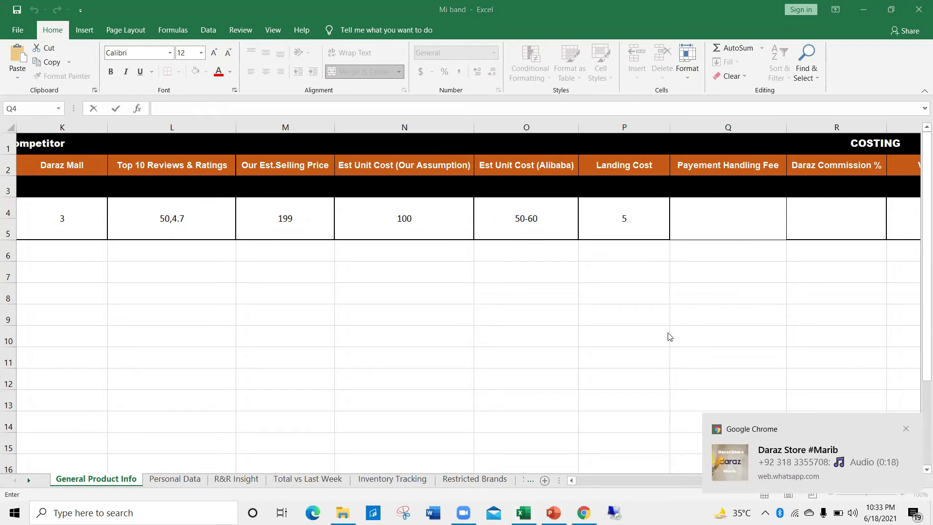
{"action": "left_click", "coordinate": [712, 219]}
{"action": "type", "text": "1.2"}
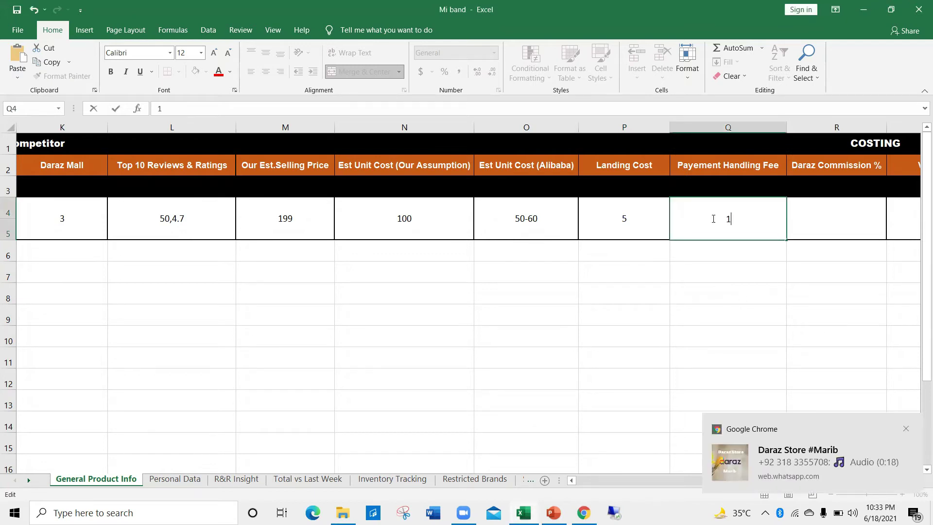
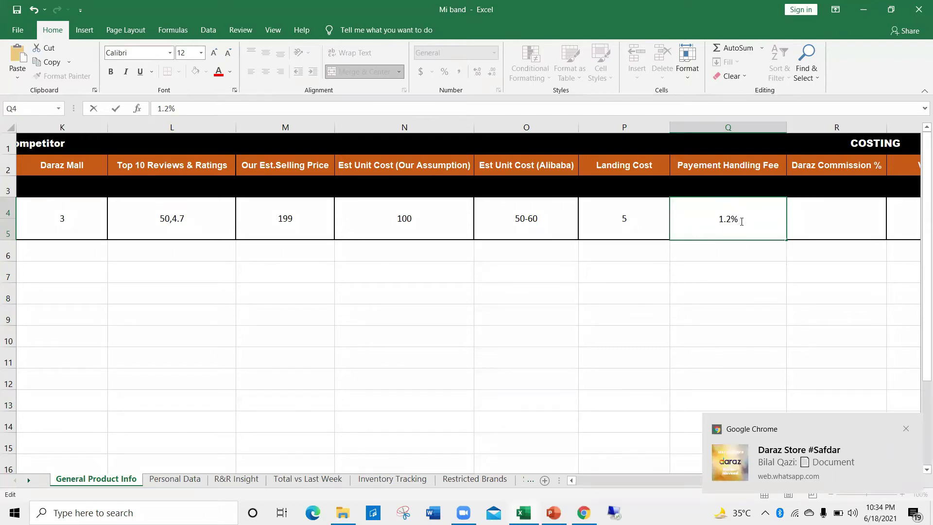
Move the 1.2% value out of the Payment Handling Fee cell into cell Q6 below it.
{"action": "left_click_drag", "start_coordinate": [741, 222], "coordinate": [706, 217]}
{"action": "key", "text": "ctrl+c"}
{"action": "key", "text": "BackSpace"}
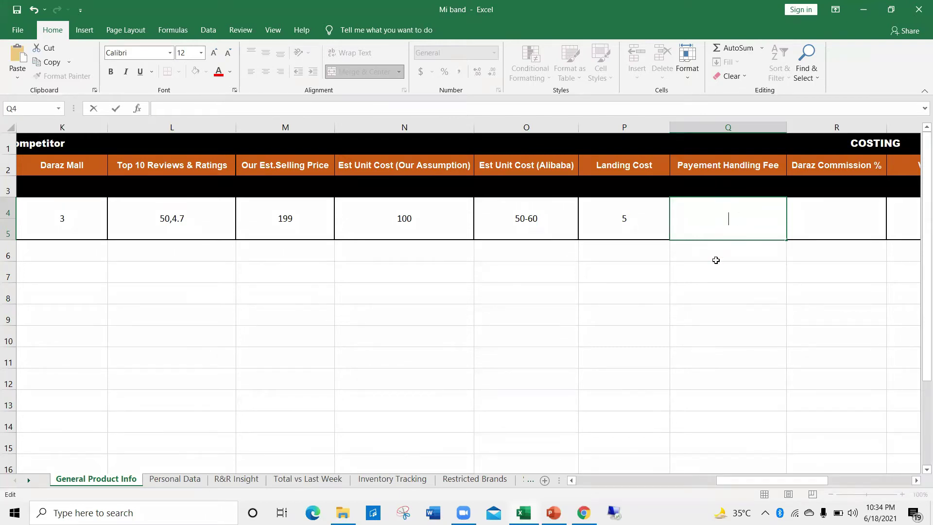
{"action": "left_click", "coordinate": [717, 255]}
{"action": "left_click", "coordinate": [716, 255], "text": "ctrl"}
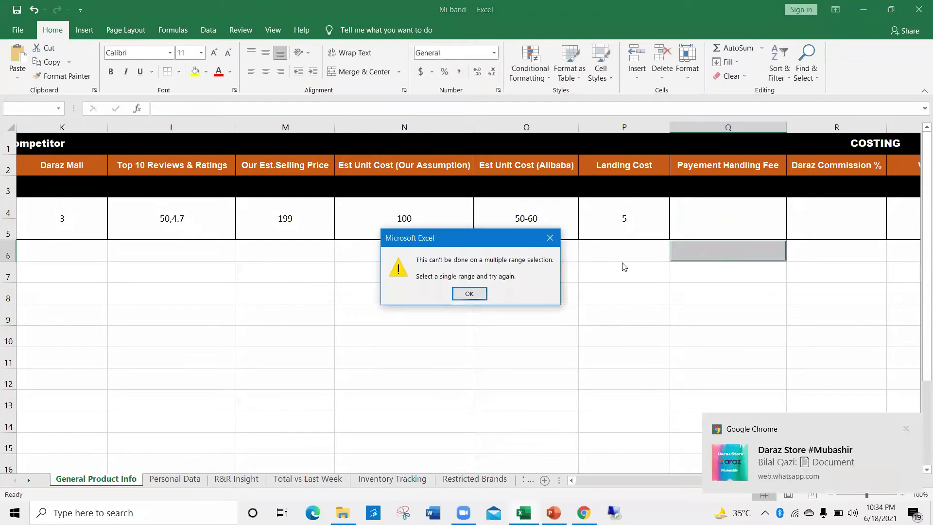
{"action": "left_click", "coordinate": [470, 292]}
{"action": "double_click", "coordinate": [727, 253]}
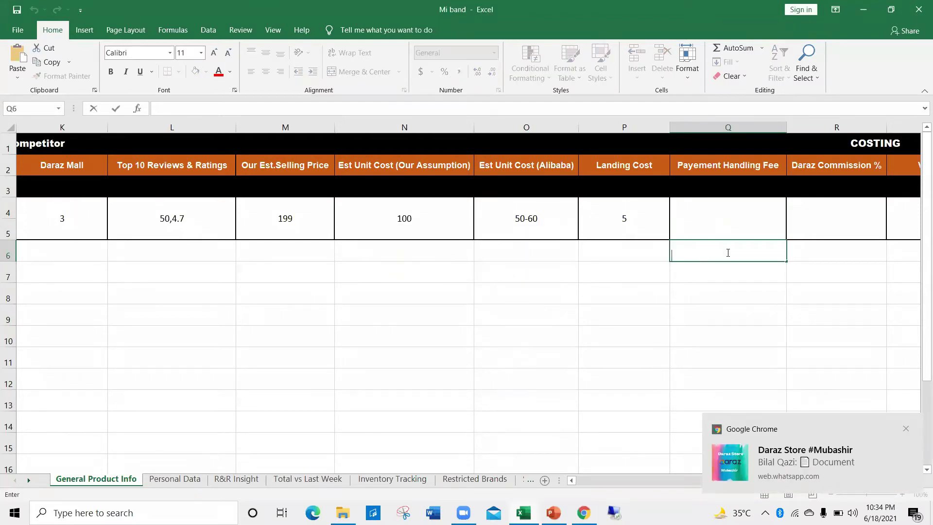
{"action": "key", "text": "ctrl+v"}
Set the Payment Handling Fee in row 4 to 5.
{"action": "left_click", "coordinate": [730, 217]}
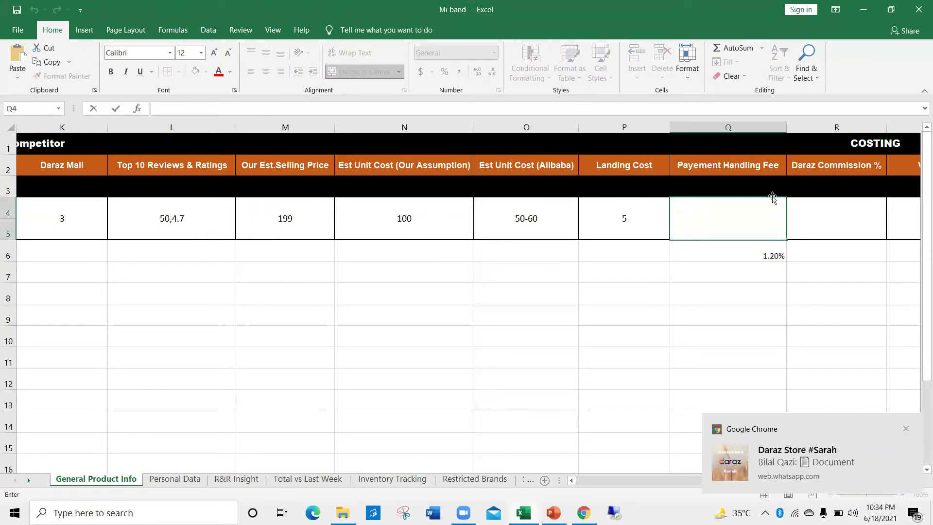
{"action": "type", "text": "5"}
{"action": "left_click", "coordinate": [829, 219]}
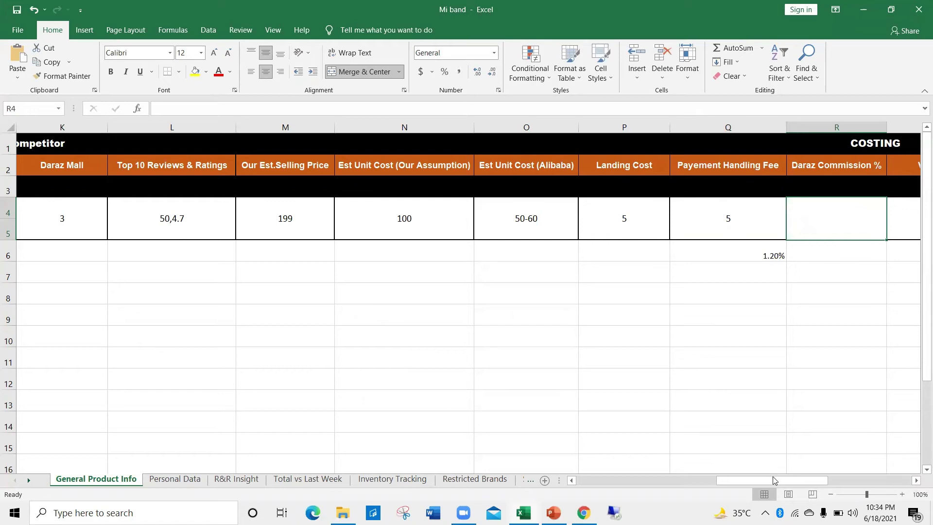
{"action": "left_click", "coordinate": [792, 481]}
{"action": "left_click", "coordinate": [906, 429]}
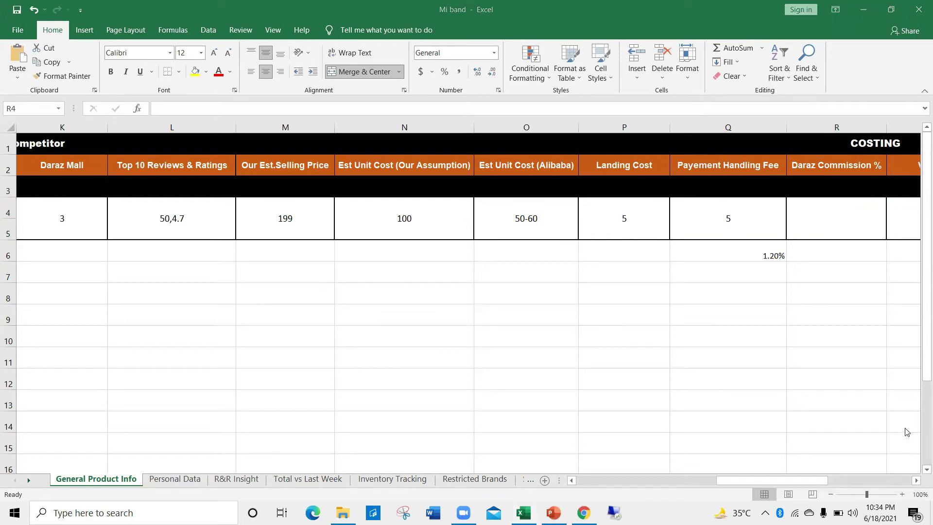
{"action": "left_click", "coordinate": [904, 430]}
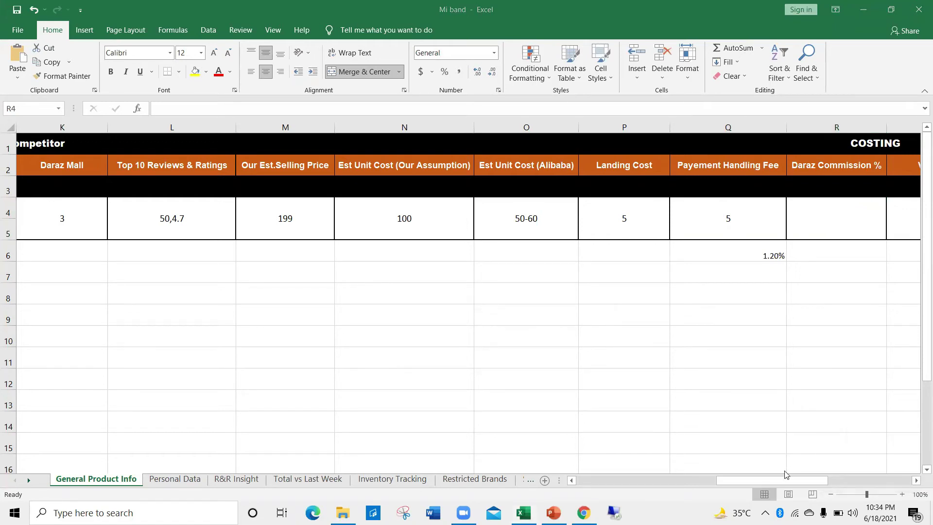
{"action": "left_click", "coordinate": [695, 483]}
{"action": "scroll", "coordinate": [695, 483], "scroll_direction": "left", "scroll_amount": 5}
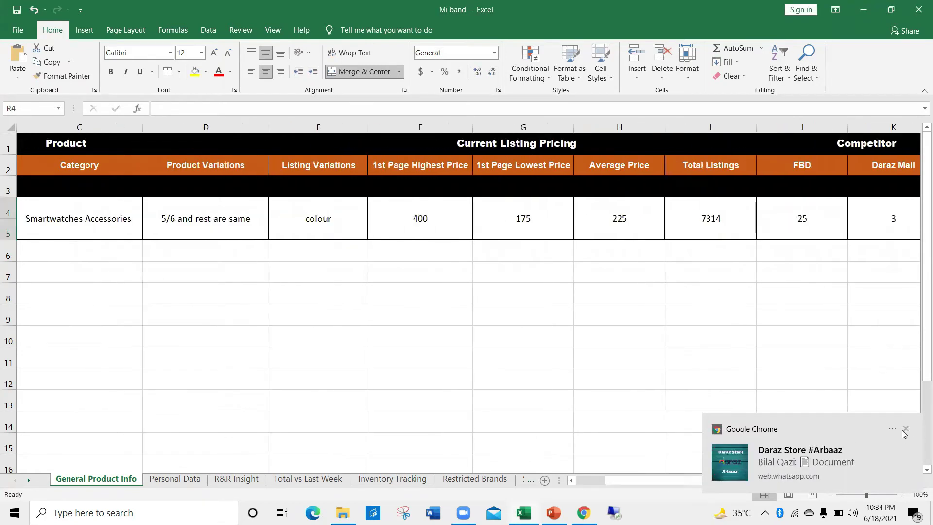
{"action": "left_click_drag", "start_coordinate": [700, 481], "coordinate": [828, 479]}
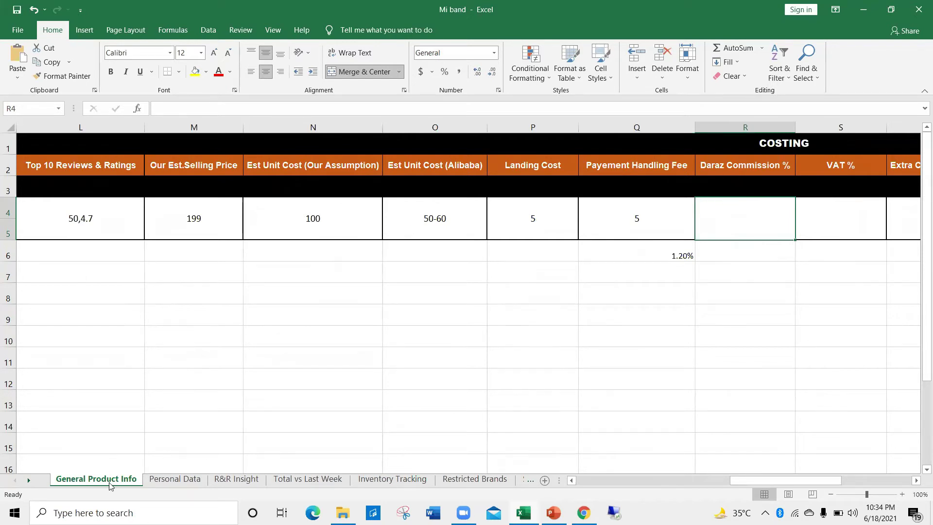
Copy the category text "Smartwatches Accessories" from cell C4.
{"action": "left_click", "coordinate": [606, 479]}
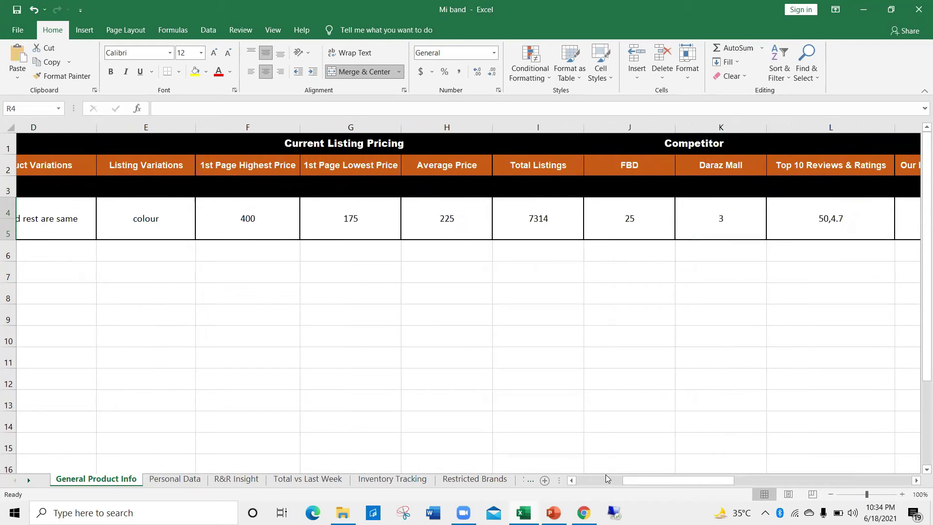
{"action": "left_click", "coordinate": [606, 478]}
{"action": "left_click", "coordinate": [300, 219]}
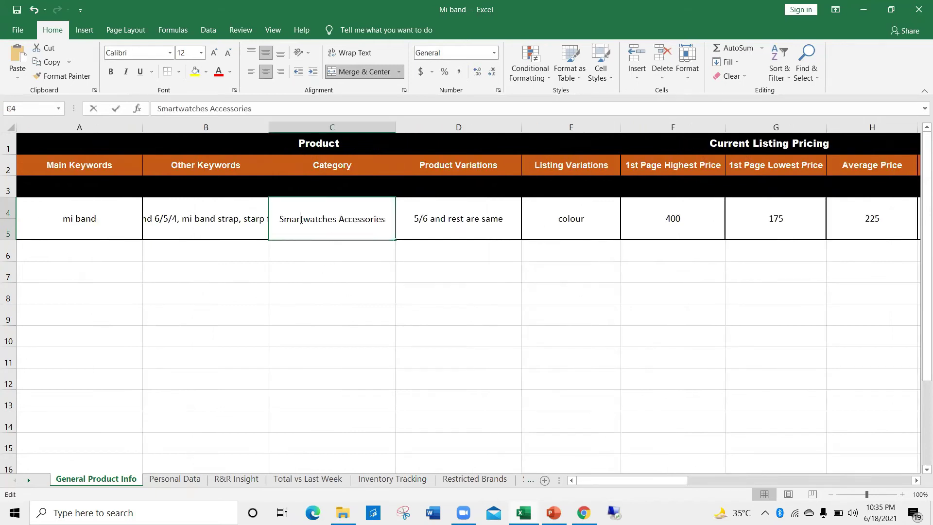
{"action": "double_click", "coordinate": [301, 219]}
{"action": "left_click_drag", "start_coordinate": [279, 219], "coordinate": [385, 218]}
{"action": "key", "text": "ctrl+c"}
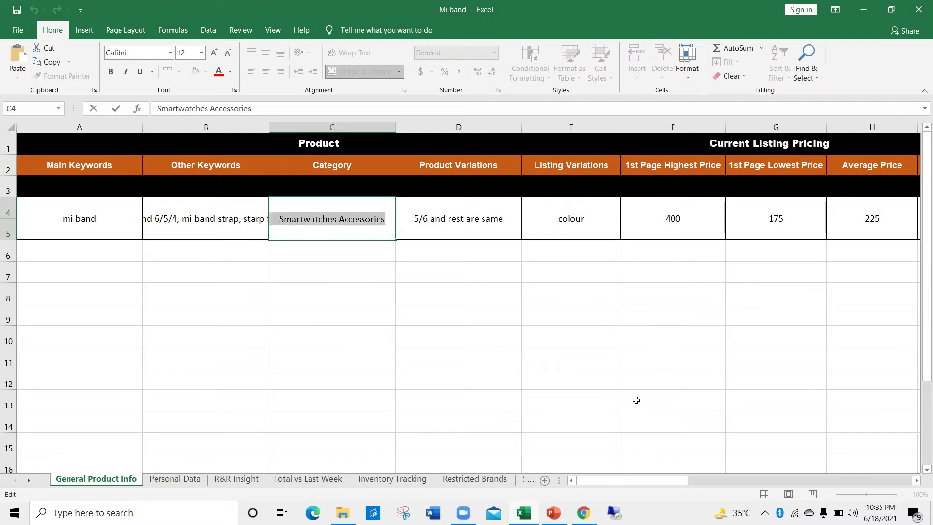
Open the Daraz Commission sheet of the workbook.
{"action": "left_click_drag", "start_coordinate": [647, 480], "coordinate": [833, 481]}
{"action": "left_click", "coordinate": [746, 208]}
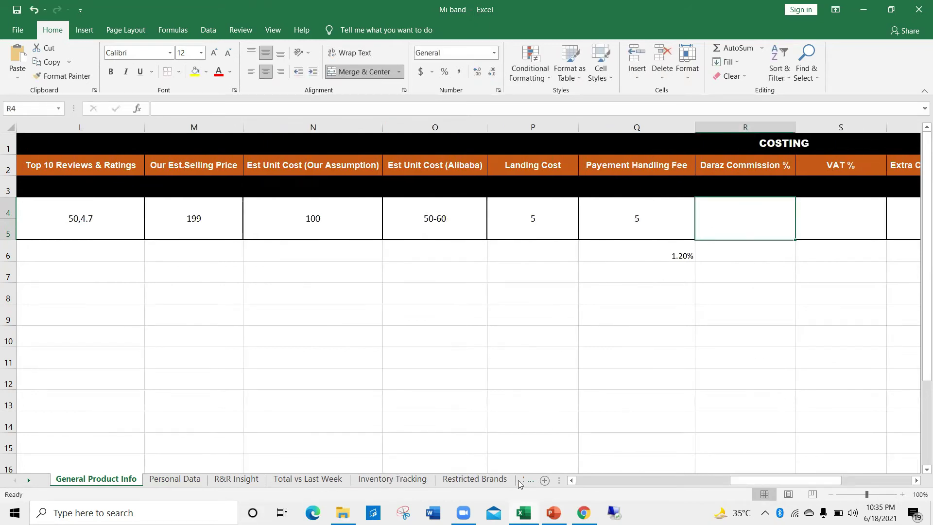
{"action": "left_click", "coordinate": [28, 481]}
{"action": "left_click", "coordinate": [28, 481]}
{"action": "left_click", "coordinate": [28, 481]}
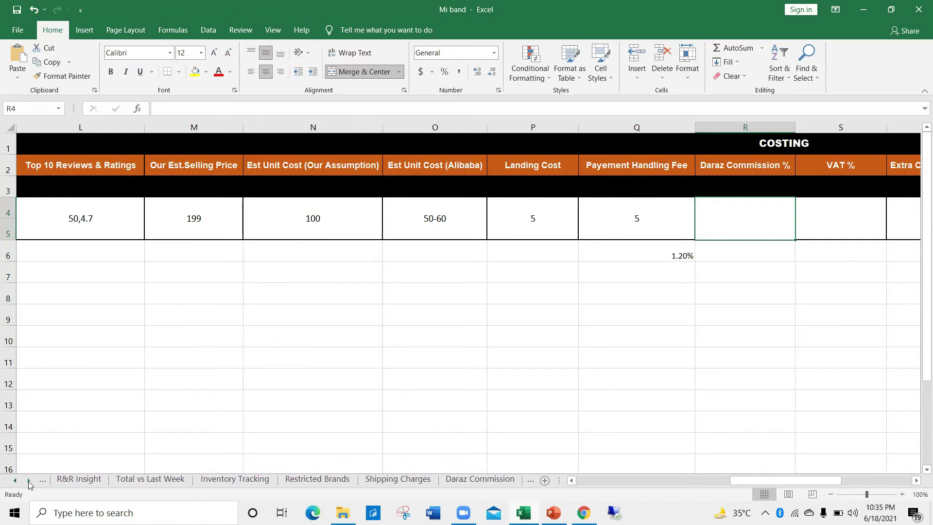
{"action": "left_click", "coordinate": [480, 479]}
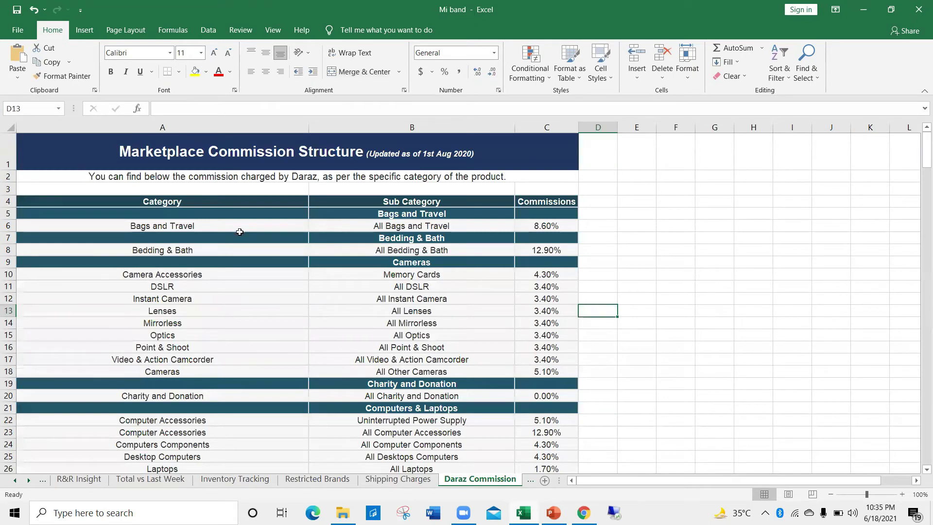
Find "Smartwatches Accessories" in the commission table using the copied category text.
{"action": "key", "text": "ctrl+f"}
{"action": "key", "text": "ctrl+v"}
{"action": "left_click", "coordinate": [289, 298]}
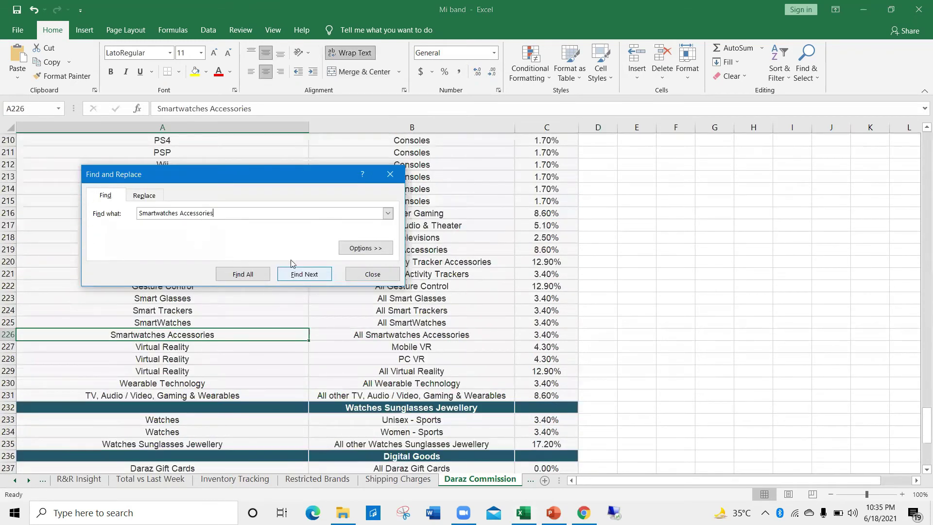
{"action": "scroll", "coordinate": [292, 265], "scroll_direction": "down", "scroll_amount": 1}
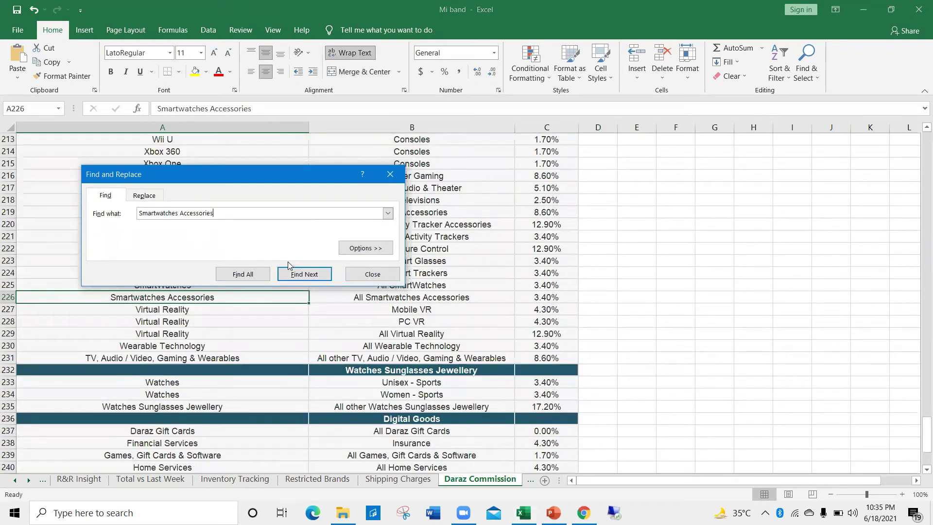
{"action": "left_click", "coordinate": [388, 177]}
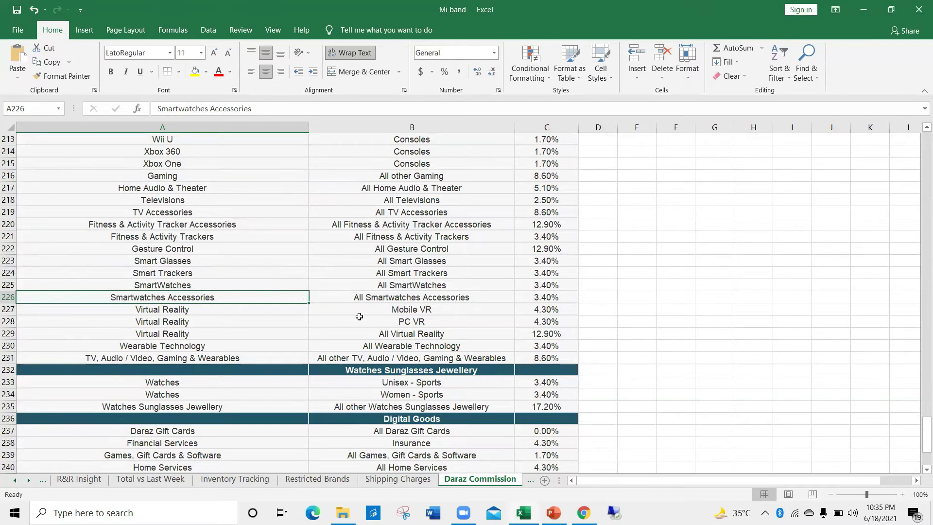
Select the Smartwatches Accessories commission value in cell C226 and return to the General Product Info sheet.
{"action": "left_click", "coordinate": [539, 296]}
{"action": "double_click", "coordinate": [560, 298]}
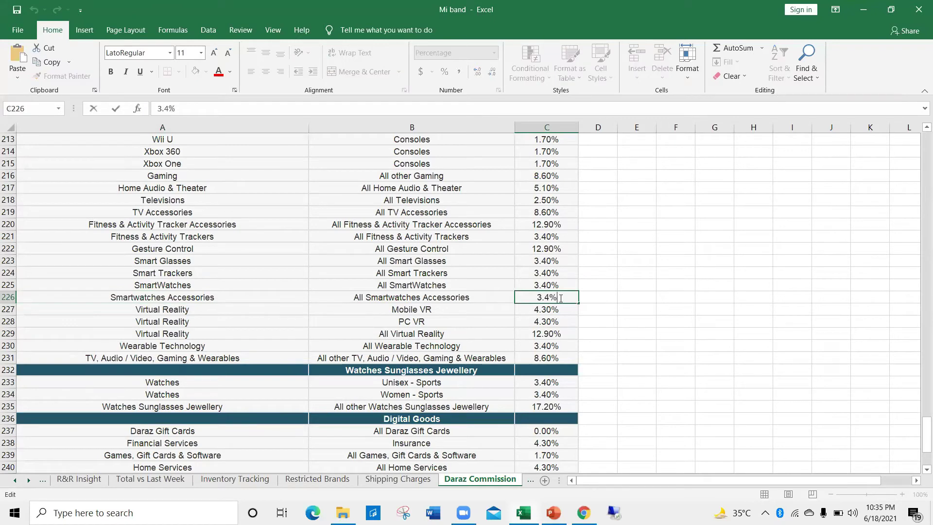
{"action": "double_click", "coordinate": [536, 297]}
{"action": "key", "text": "alt+Tab"}
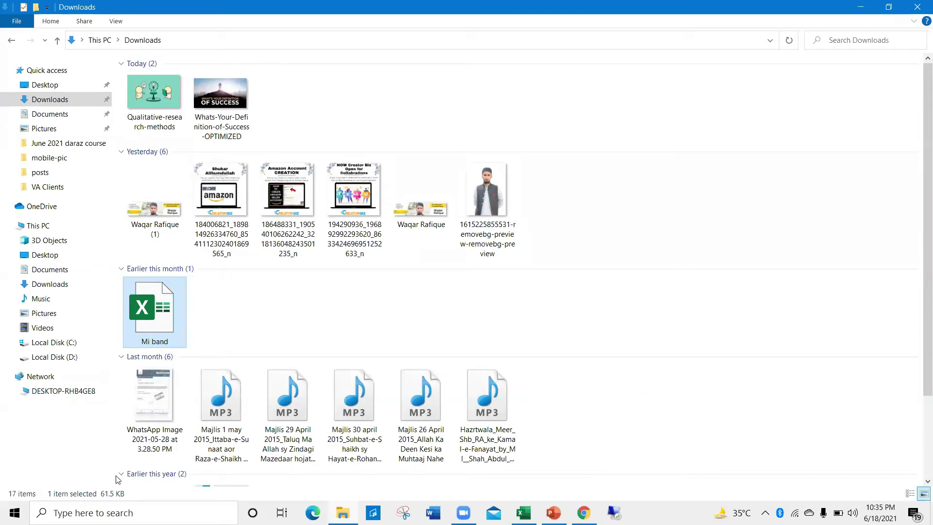
{"action": "key", "text": "alt+Tab"}
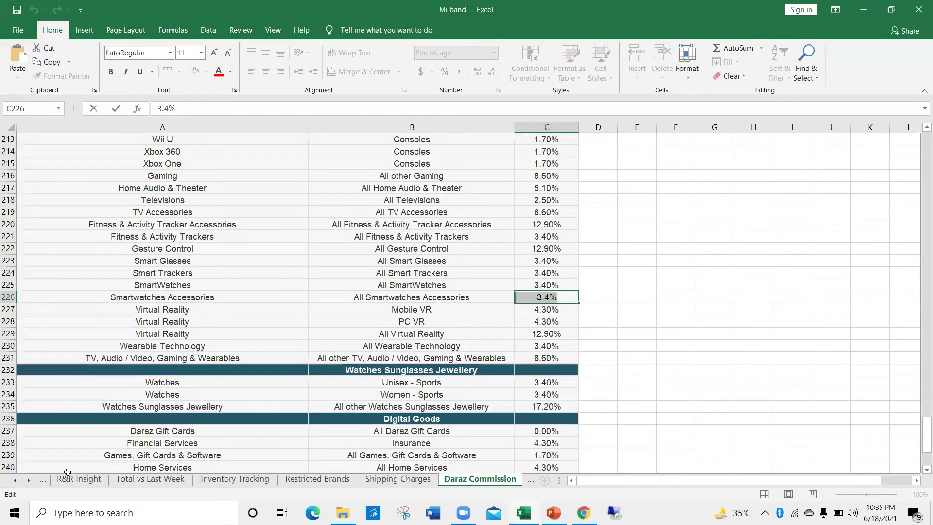
{"action": "left_click", "coordinate": [15, 480]}
{"action": "left_click", "coordinate": [15, 480]}
{"action": "left_click", "coordinate": [58, 481]}
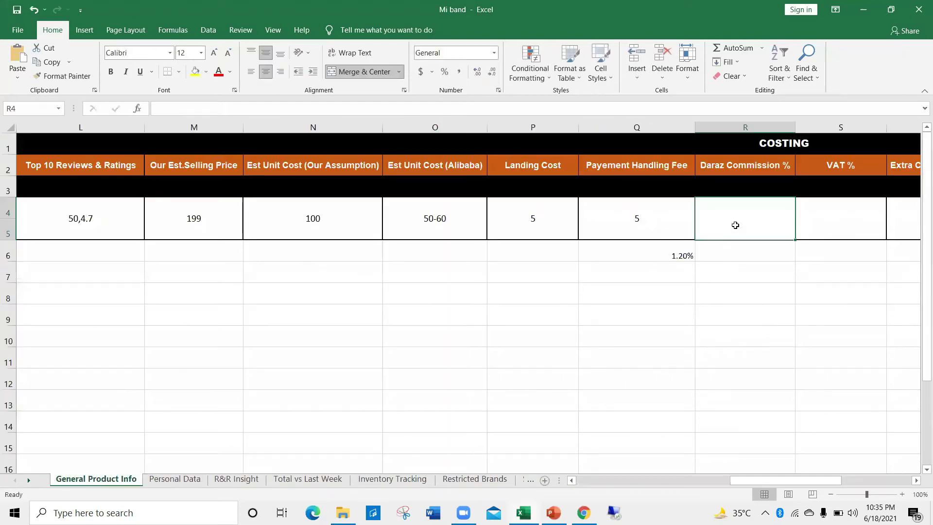
Enter 3.4% in cell R6 below the Daraz Commission % cell.
{"action": "double_click", "coordinate": [737, 224]}
{"action": "left_click", "coordinate": [731, 253]}
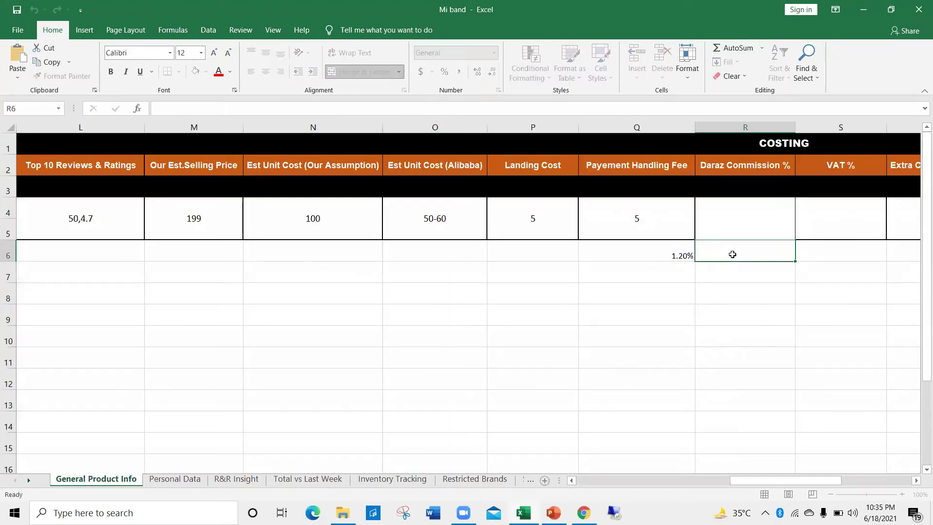
{"action": "type", "text": "3.4%"}
Set the Daraz Commission % in row 4 to 9.
{"action": "left_click", "coordinate": [734, 212]}
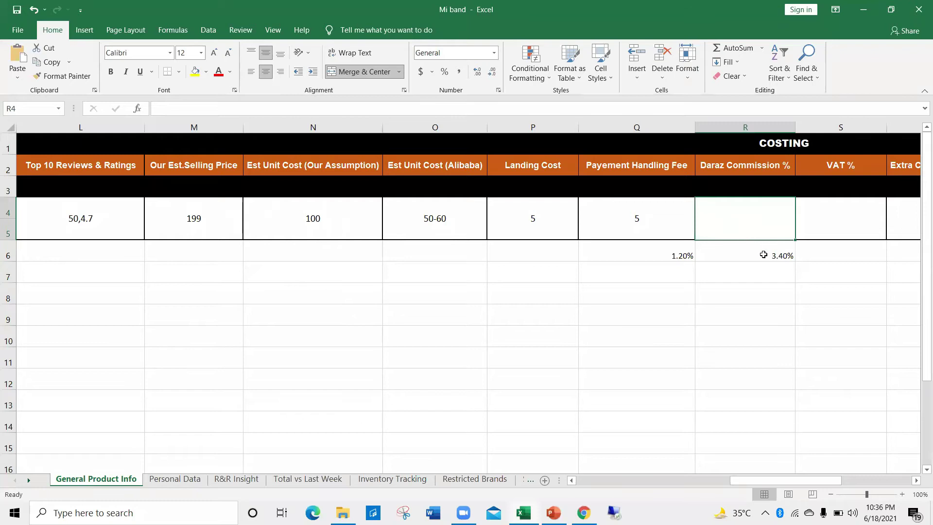
{"action": "key", "text": "BackSpace"}
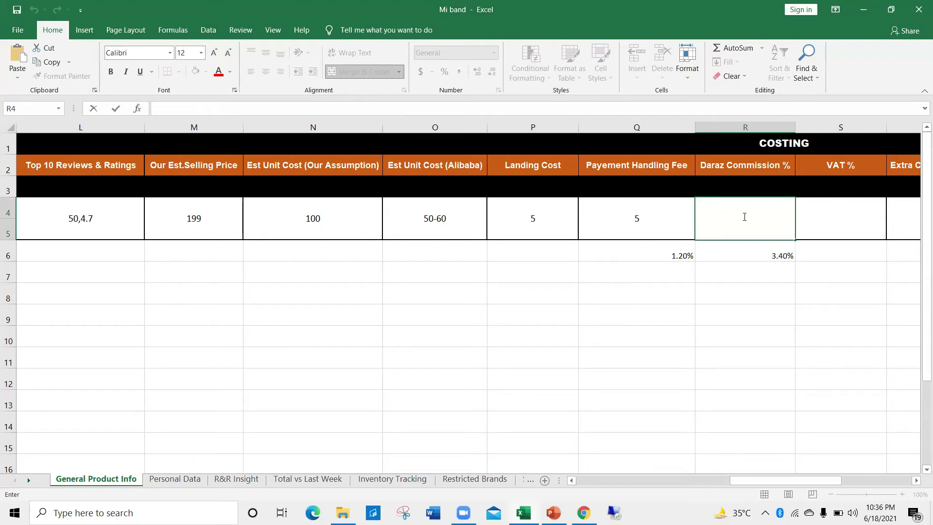
{"action": "type", "text": "9"}
Enter the note "PH+DC+SF" in cell S6 below the VAT % cell.
{"action": "double_click", "coordinate": [854, 214]}
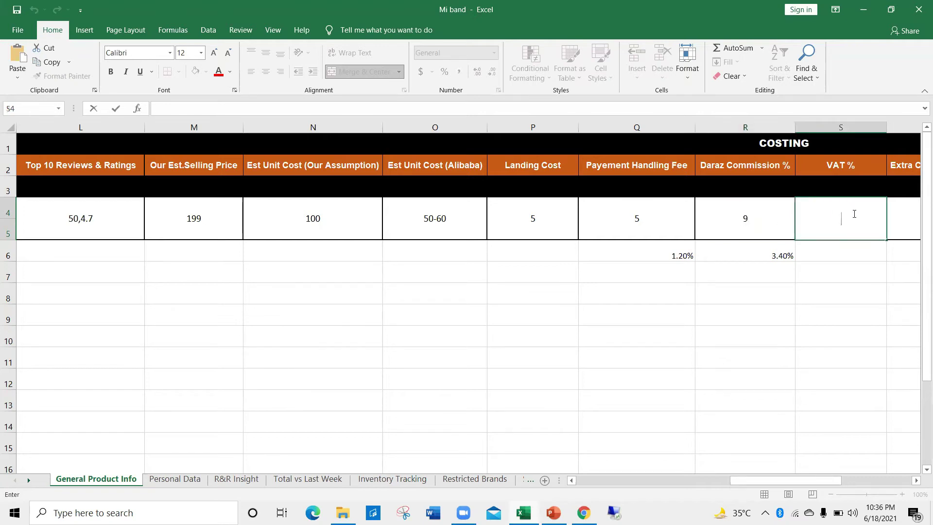
{"action": "left_click_drag", "start_coordinate": [804, 480], "coordinate": [847, 480]}
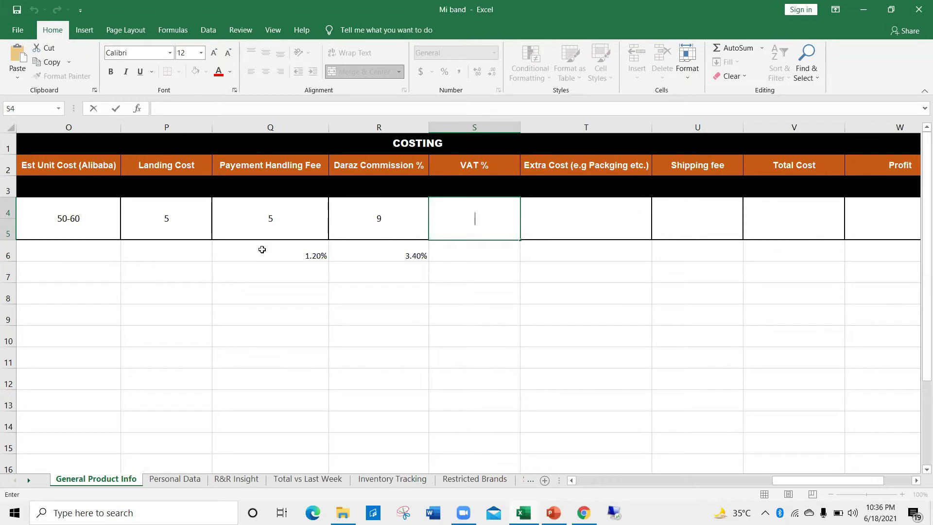
{"action": "left_click", "coordinate": [453, 252]}
{"action": "double_click", "coordinate": [454, 252]}
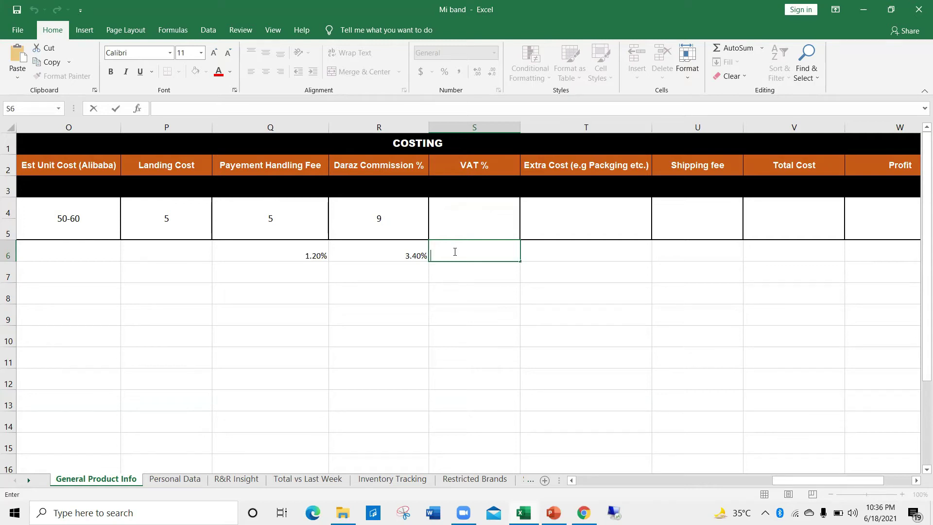
{"action": "type", "text": "PH+DC+SF"}
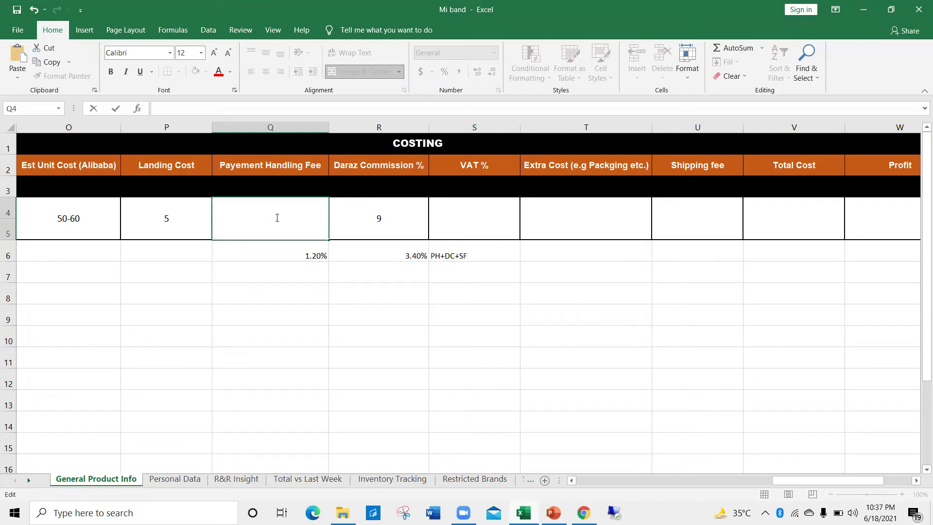
Set the Payment Handling Fee in row 4 to 3 and clear the Windows notifications.
{"action": "double_click", "coordinate": [277, 218]}
{"action": "key", "text": "Escape"}
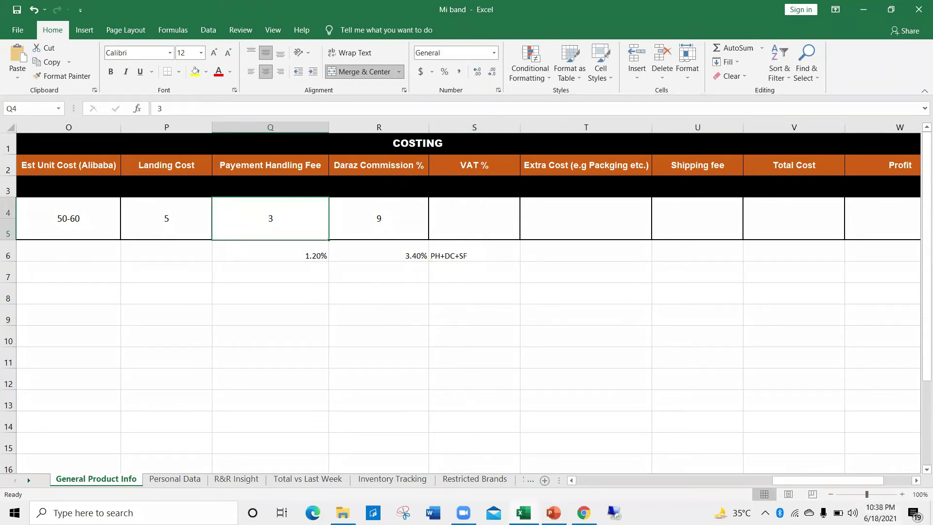
{"action": "key", "text": "super+a"}
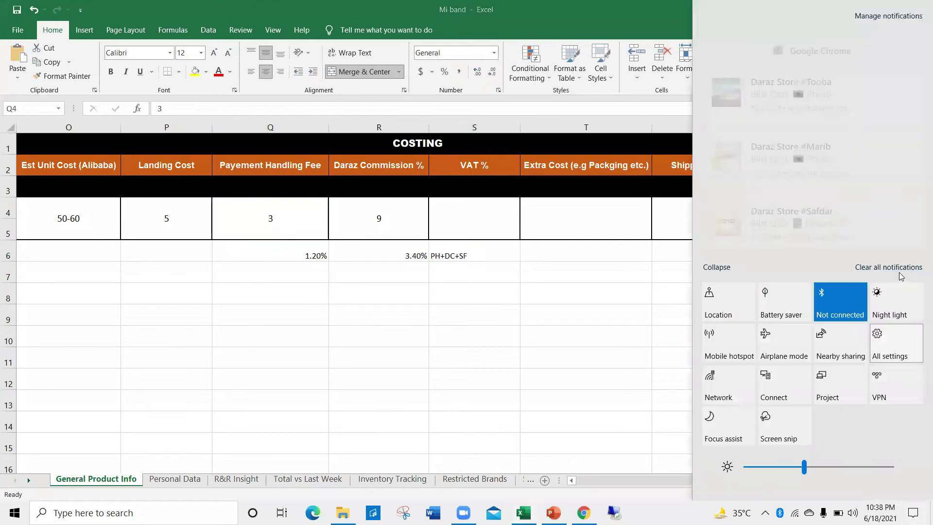
{"action": "left_click", "coordinate": [284, 245]}
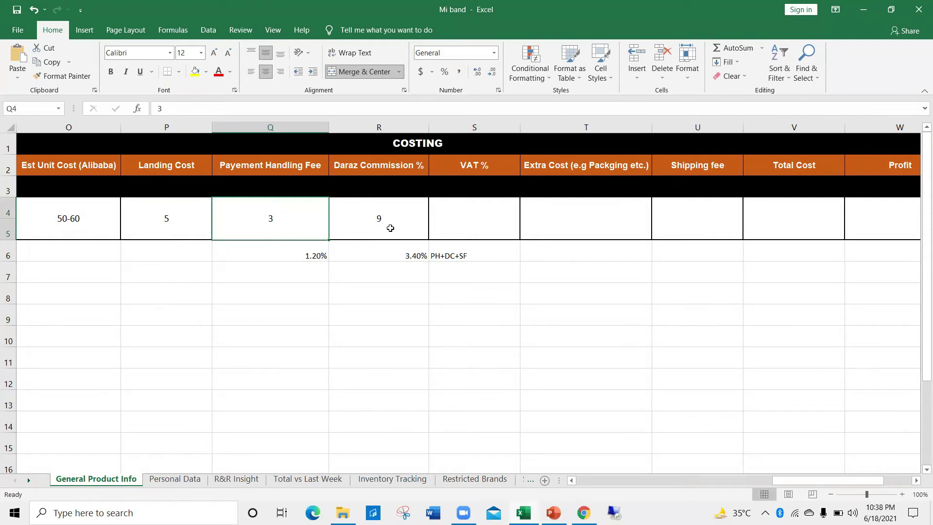
Append "* 16%" to the PH+DC+SF note in cell S6.
{"action": "left_click", "coordinate": [448, 219]}
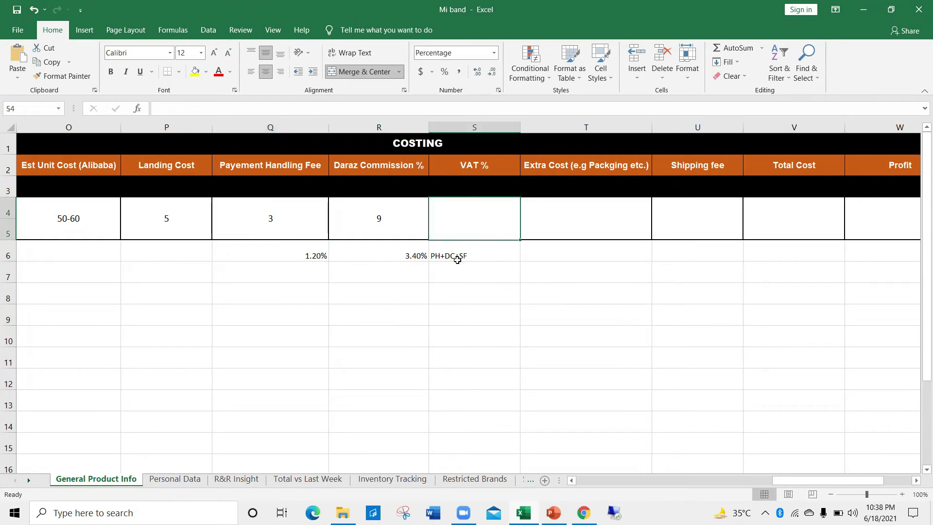
{"action": "double_click", "coordinate": [476, 258]}
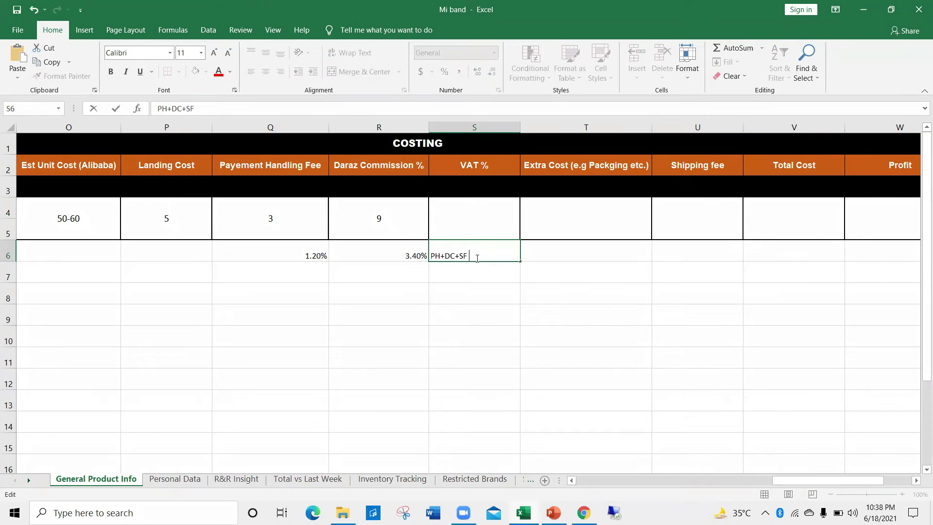
{"action": "type", "text": "* 16%"}
Set the Shipping fee in row 4 to 49 and dismiss the chat notification.
{"action": "left_click", "coordinate": [698, 218]}
{"action": "type", "text": "49"}
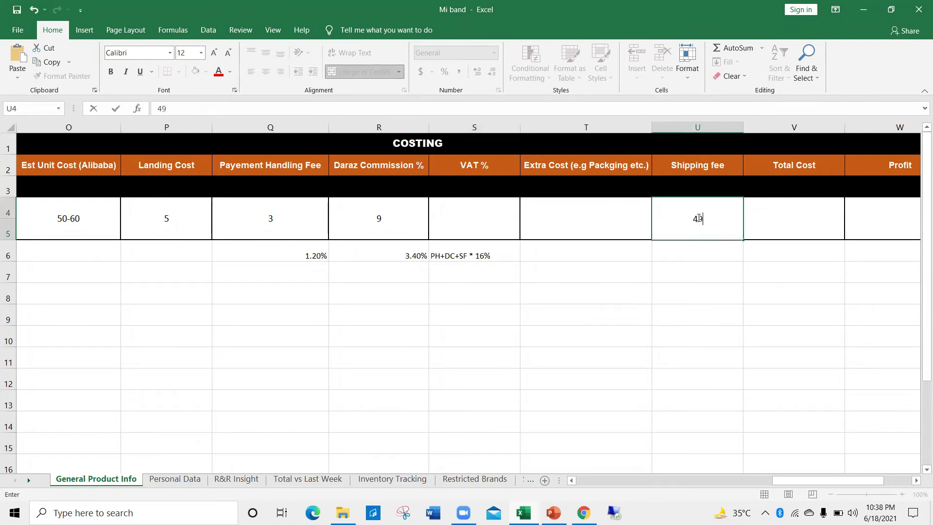
{"action": "key", "text": "ctrl+Return"}
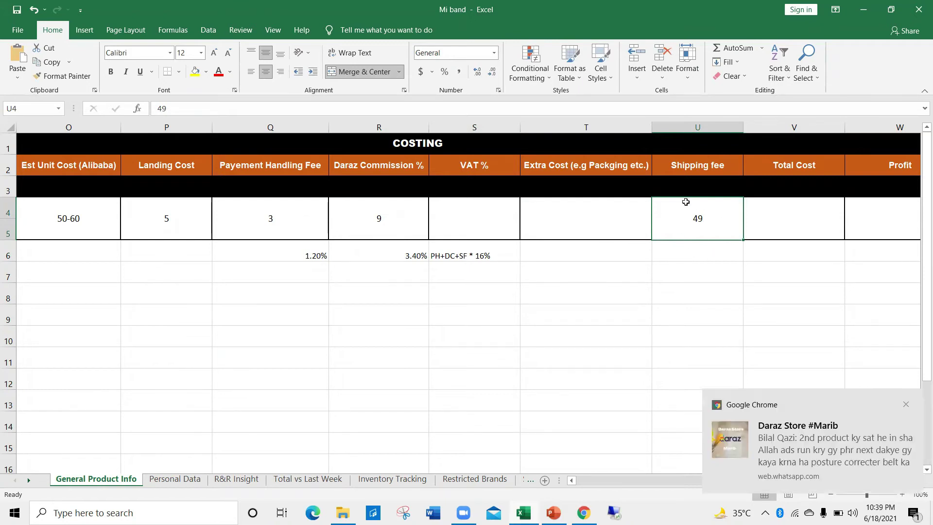
{"action": "left_click", "coordinate": [906, 405]}
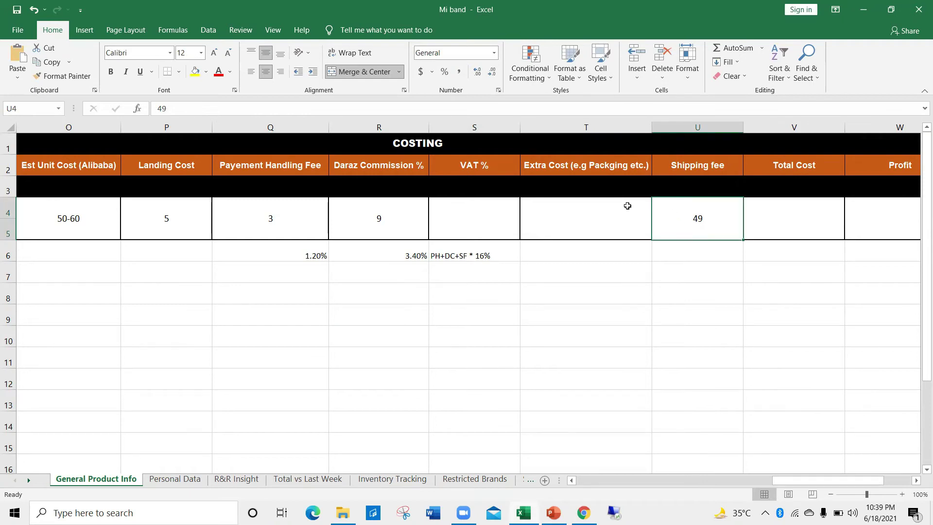
Enter 8 in the VAT % cell of row 4.
{"action": "double_click", "coordinate": [466, 228]}
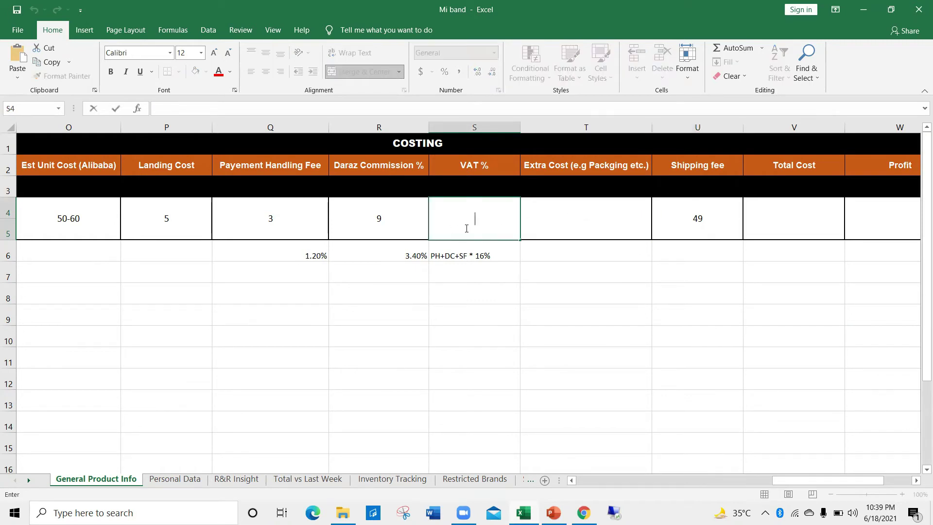
{"action": "type", "text": "8"}
{"action": "left_click", "coordinate": [571, 229]}
Try to strip the VAT % entry in row 4 down to a plain 8.
{"action": "double_click", "coordinate": [496, 222]}
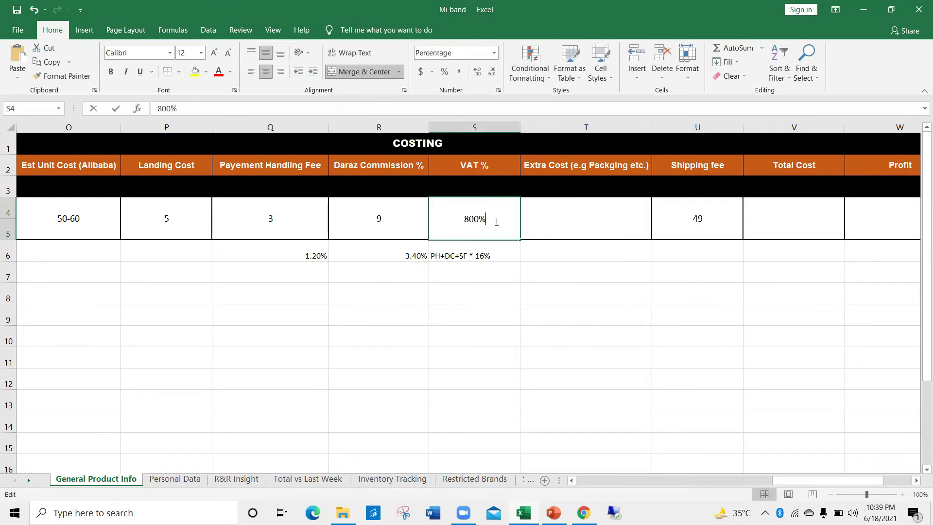
{"action": "key", "text": "BackSpace"}
{"action": "key", "text": "BackSpace"}
{"action": "key", "text": "BackSpace"}
{"action": "key", "text": "Return"}
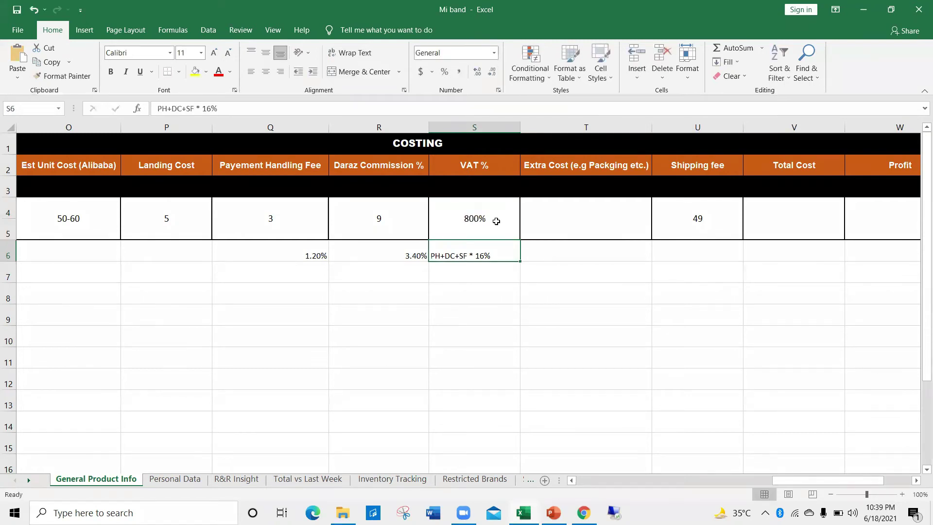
{"action": "double_click", "coordinate": [496, 222]}
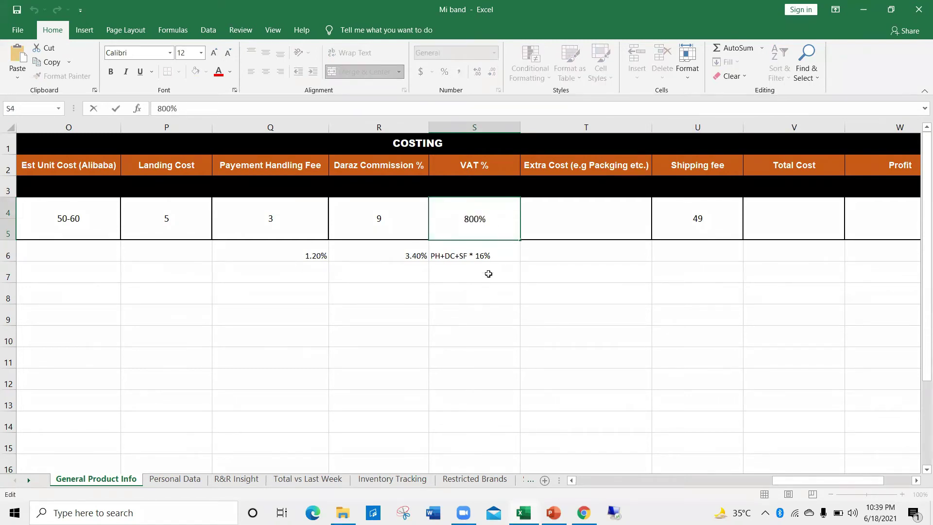
{"action": "key", "text": "Return"}
Remove the percent sign from the note in cell S6 so it reads "PH+DC+SF * 16".
{"action": "double_click", "coordinate": [499, 253]}
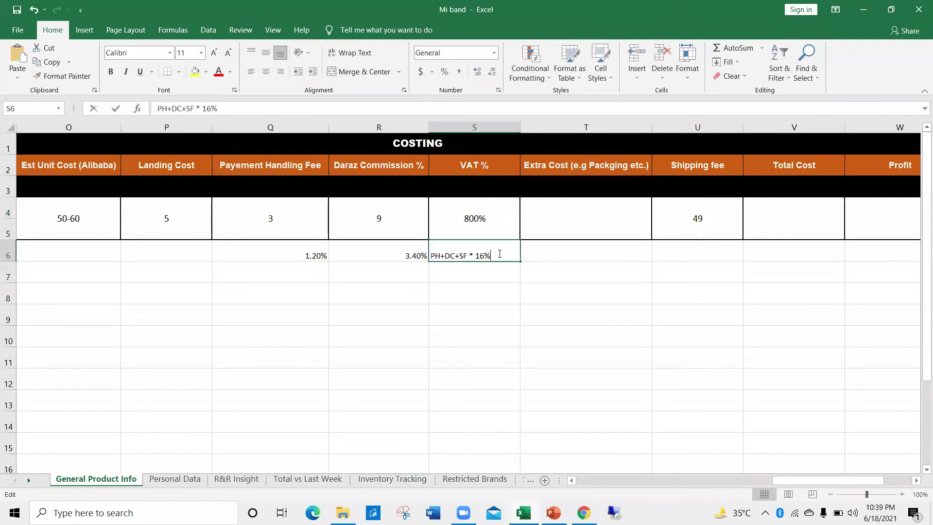
{"action": "key", "text": "BackSpace"}
{"action": "key", "text": "Return"}
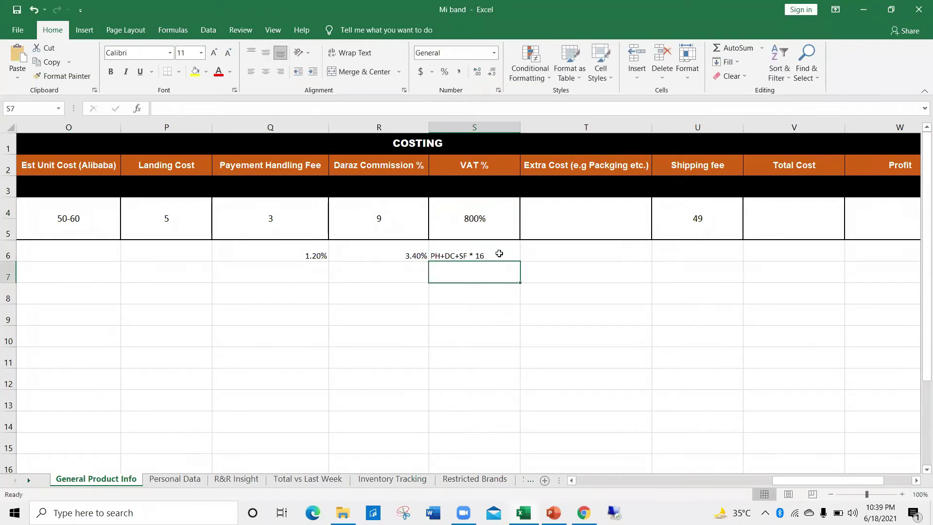
Change the VAT % entry in row 4 to "8pkr".
{"action": "double_click", "coordinate": [500, 216]}
{"action": "key", "text": "BackSpace"}
{"action": "key", "text": "BackSpace"}
{"action": "key", "text": "BackSpace"}
{"action": "type", "text": "pkr"}
{"action": "key", "text": "ctrl+Return"}
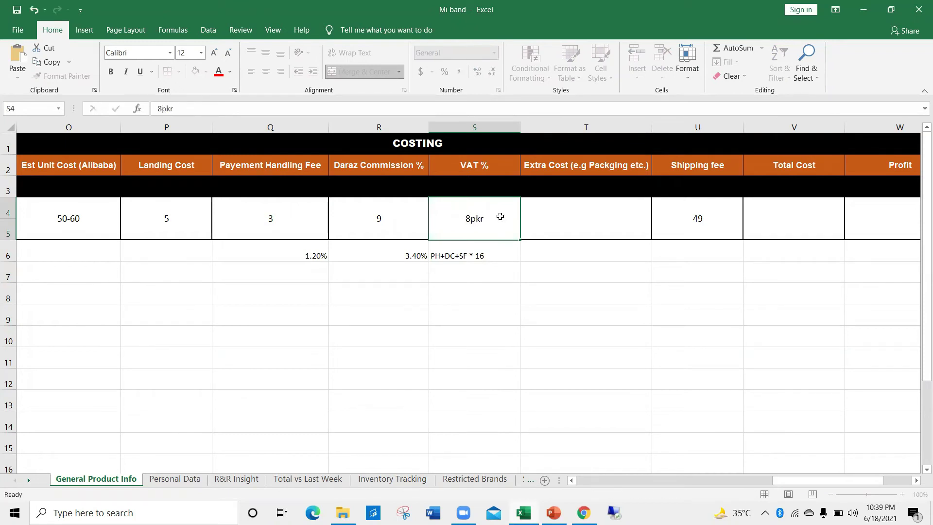
Set the Extra Cost for packaging in row 4 to 10.
{"action": "double_click", "coordinate": [547, 215]}
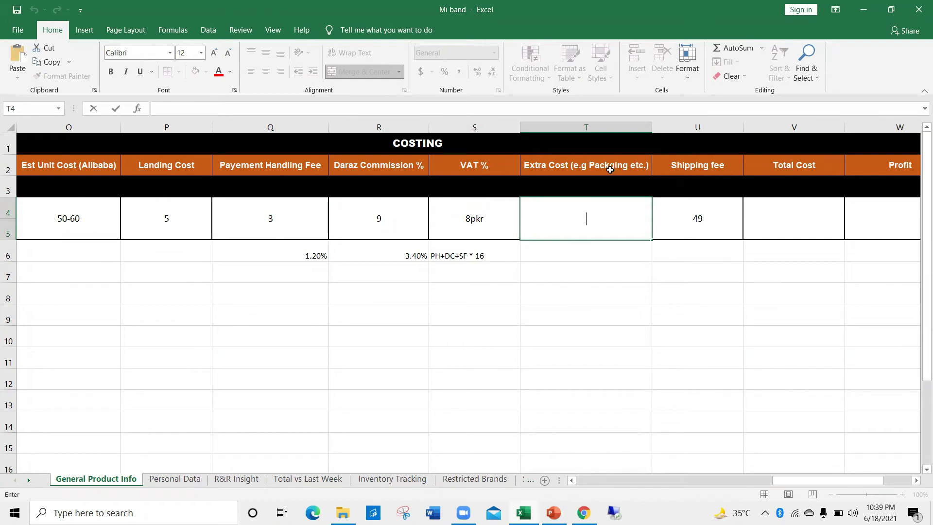
{"action": "type", "text": "10"}
{"action": "key", "text": "ctrl+Return"}
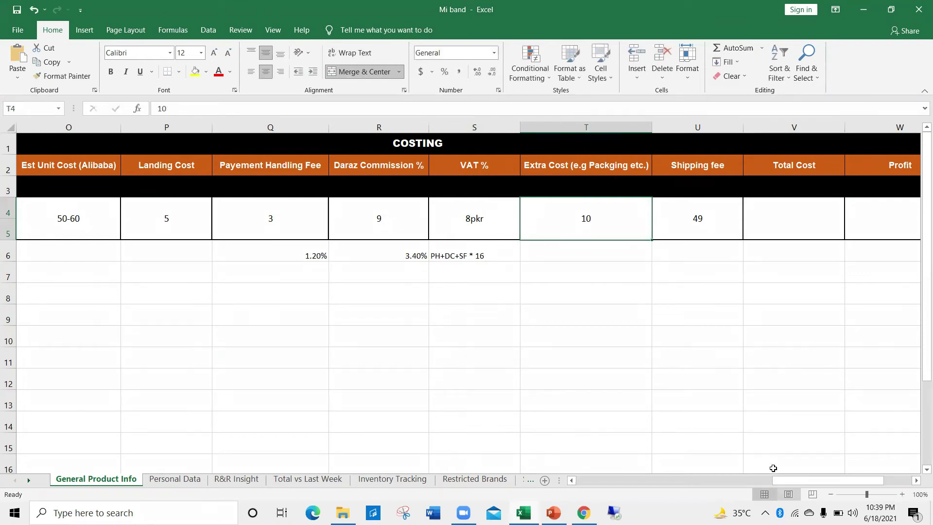
{"action": "left_click_drag", "start_coordinate": [808, 479], "coordinate": [774, 480]}
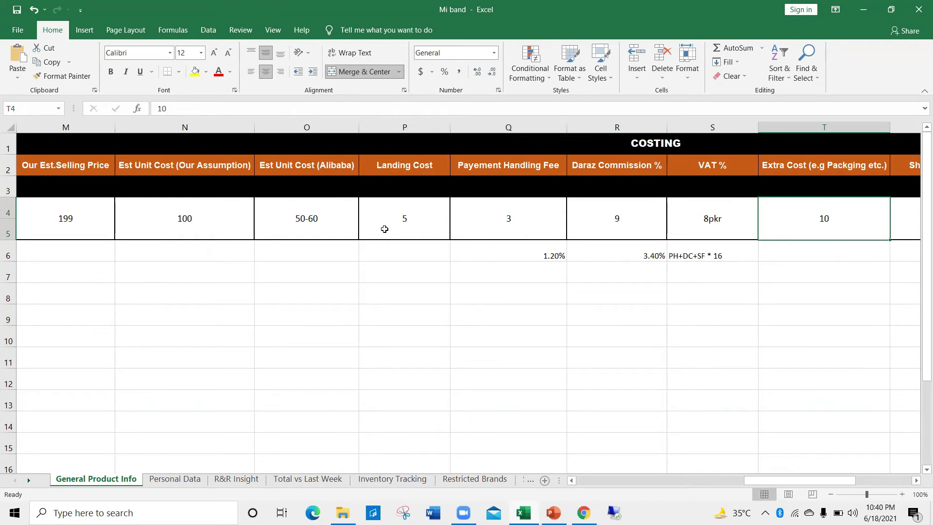
Enter a Total Cost of 135 and a Profit of 64 in row 4 of the costing columns.
{"action": "left_click_drag", "start_coordinate": [760, 480], "coordinate": [809, 480]}
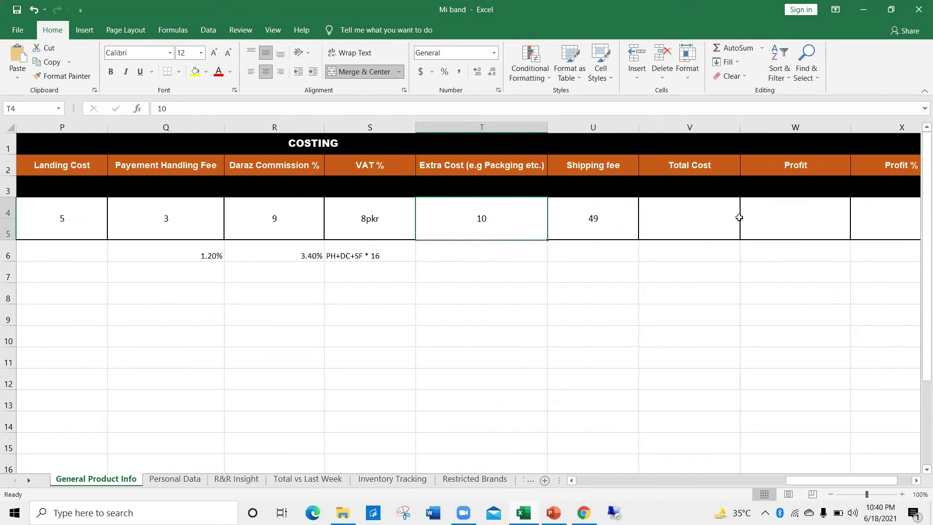
{"action": "double_click", "coordinate": [705, 214]}
{"action": "type", "text": "135"}
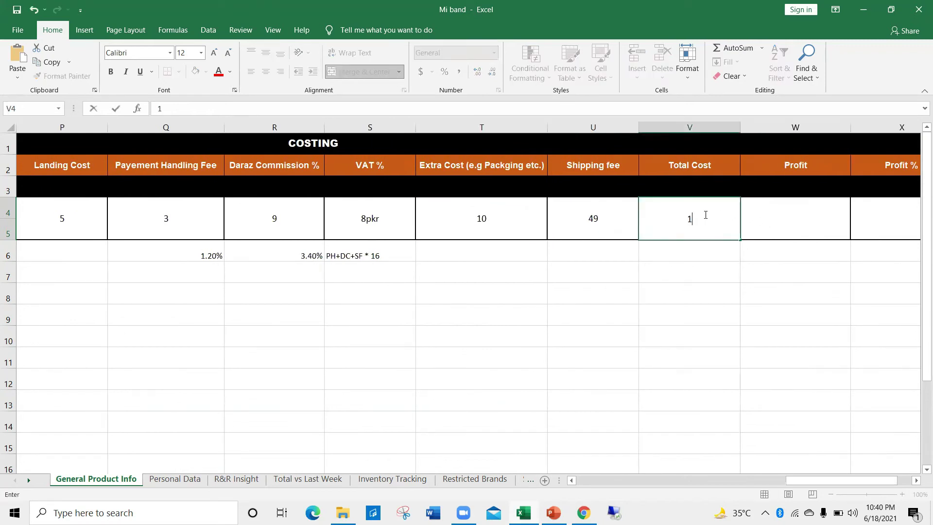
{"action": "double_click", "coordinate": [783, 225]}
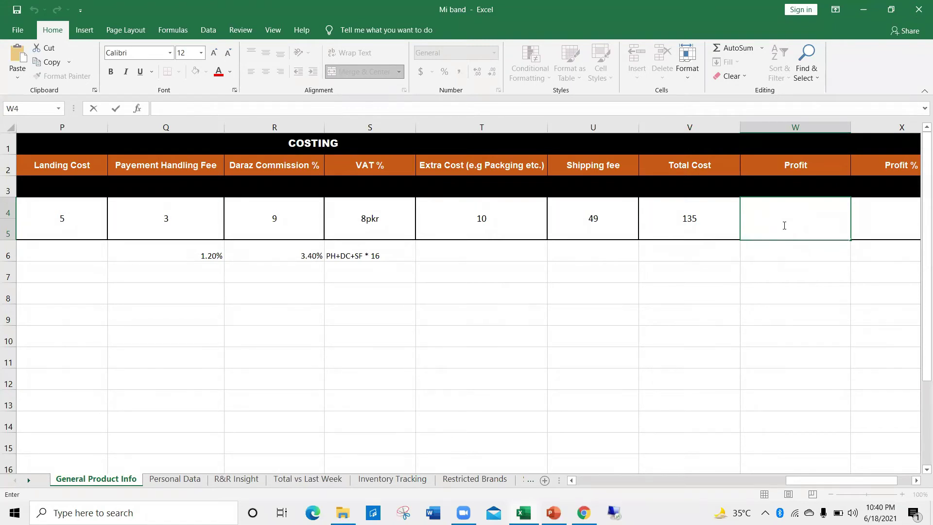
{"action": "type", "text": "64"}
Check the estimated selling price in row 4 and set the Profit % to 32%.
{"action": "left_click_drag", "start_coordinate": [840, 481], "coordinate": [861, 482]}
{"action": "left_click", "coordinate": [813, 217]}
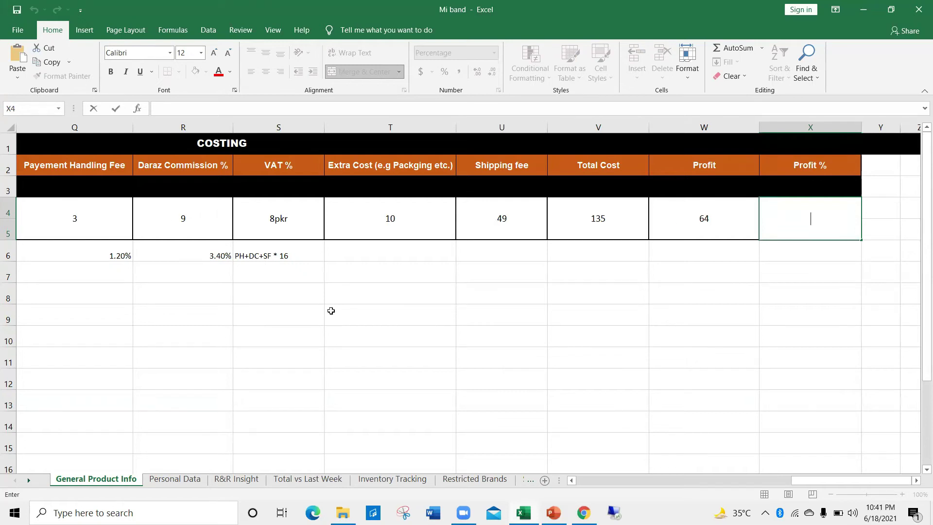
{"action": "left_click_drag", "start_coordinate": [804, 480], "coordinate": [736, 480]}
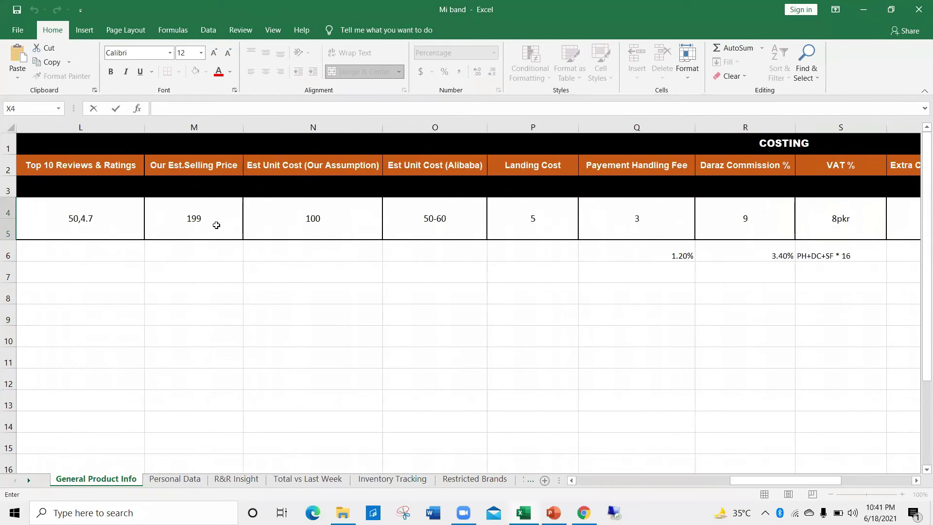
{"action": "left_click", "coordinate": [216, 225]}
{"action": "double_click", "coordinate": [216, 225]}
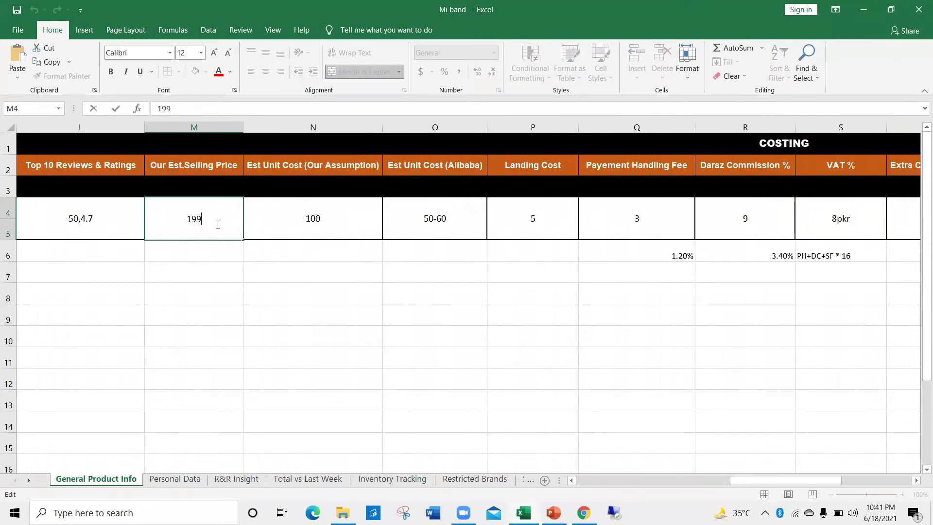
{"action": "scroll", "coordinate": [748, 466], "scroll_direction": "right", "scroll_amount": 5}
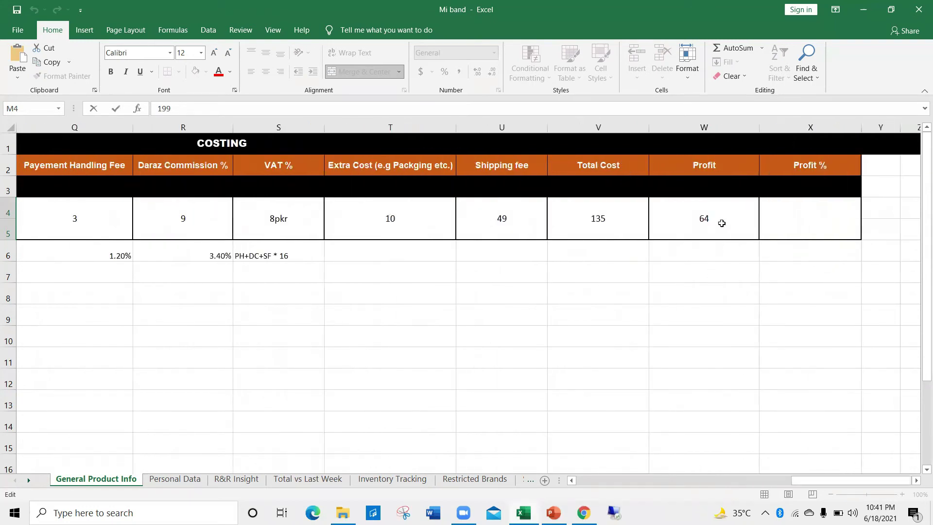
{"action": "left_click", "coordinate": [823, 221]}
{"action": "key", "text": "BackSpace"}
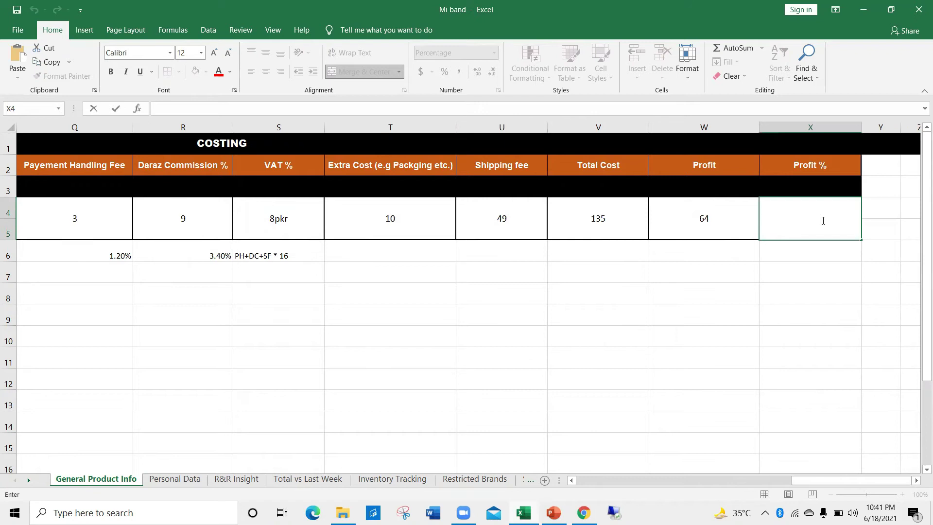
{"action": "type", "text": "32%"}
{"action": "key", "text": "ctrl+Return"}
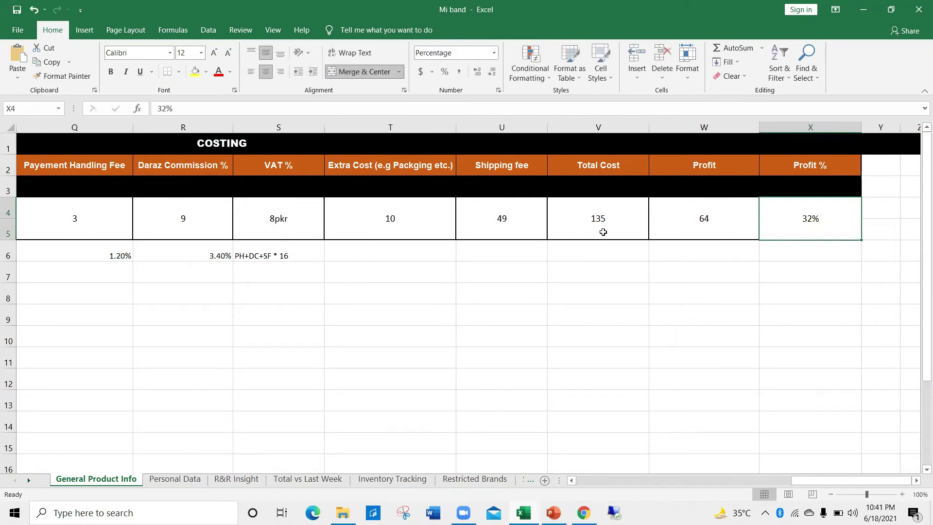
{"action": "left_click_drag", "start_coordinate": [851, 479], "coordinate": [890, 482]}
{"action": "left_click_drag", "start_coordinate": [797, 480], "coordinate": [768, 473]}
{"action": "scroll", "coordinate": [214, 262], "scroll_direction": "right", "scroll_amount": 1}
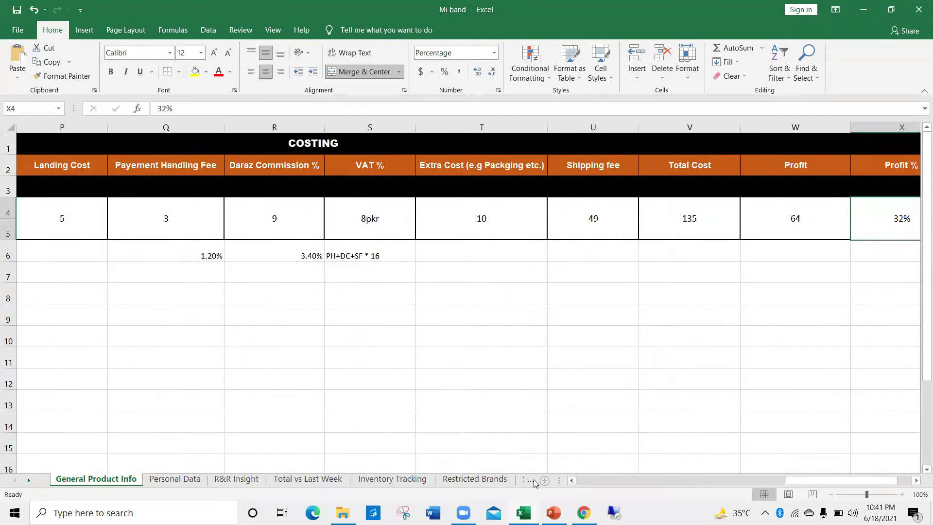
{"action": "scroll", "coordinate": [533, 479], "scroll_direction": "left", "scroll_amount": 5}
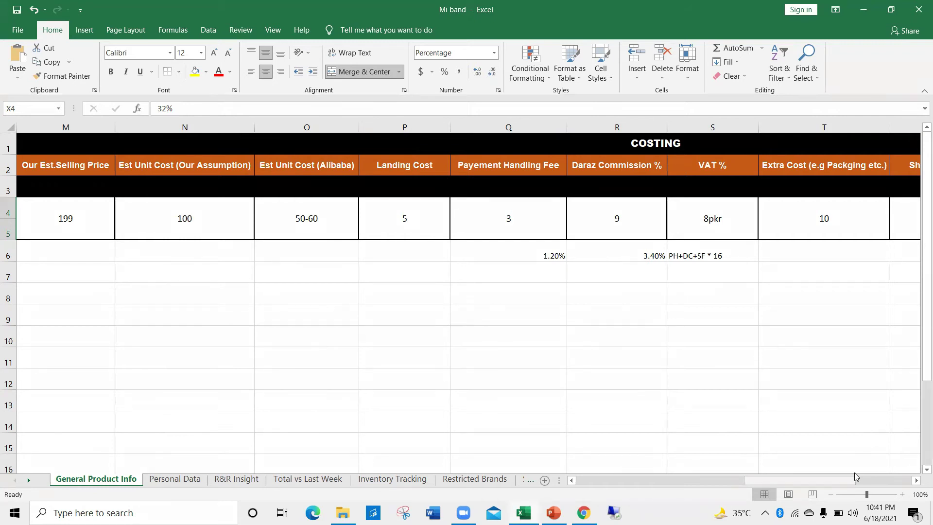
{"action": "scroll", "coordinate": [763, 379], "scroll_direction": "right", "scroll_amount": 3}
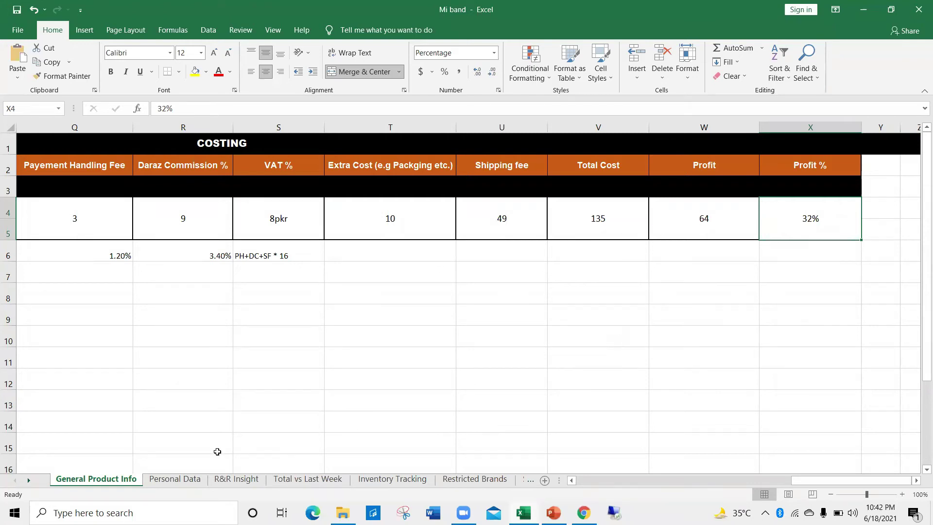
Enter "mi badn" as the Product Keyword on the Personal Data sheet.
{"action": "left_click", "coordinate": [182, 482]}
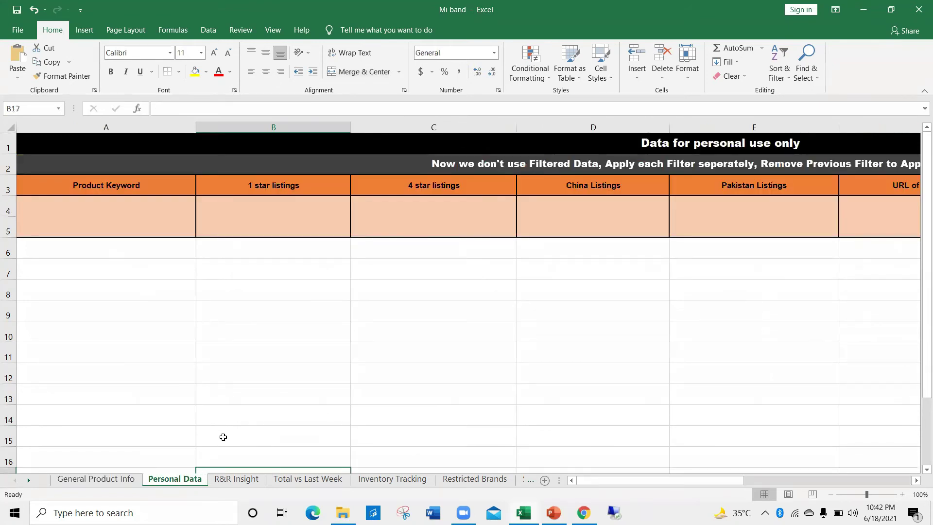
{"action": "left_click", "coordinate": [118, 221]}
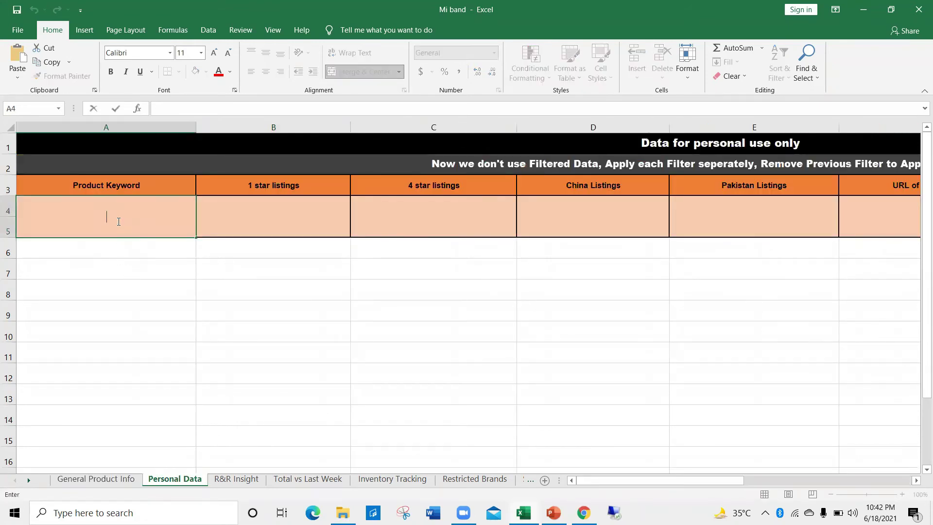
{"action": "type", "text": "mi badn"}
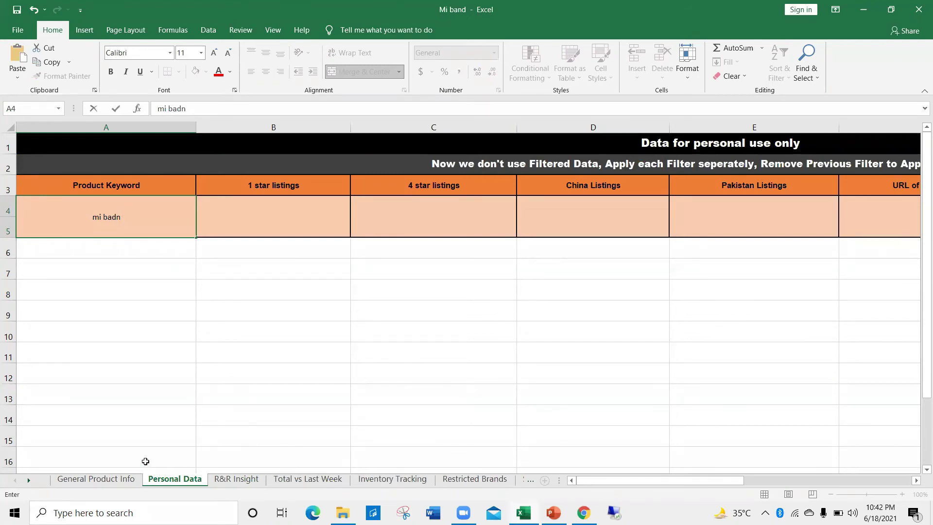
Switch to the Daraz "mi band" search in the browser, filter it to rating 1 & Up, and record 886 under 1 star listings in Excel.
{"action": "left_click", "coordinate": [277, 217]}
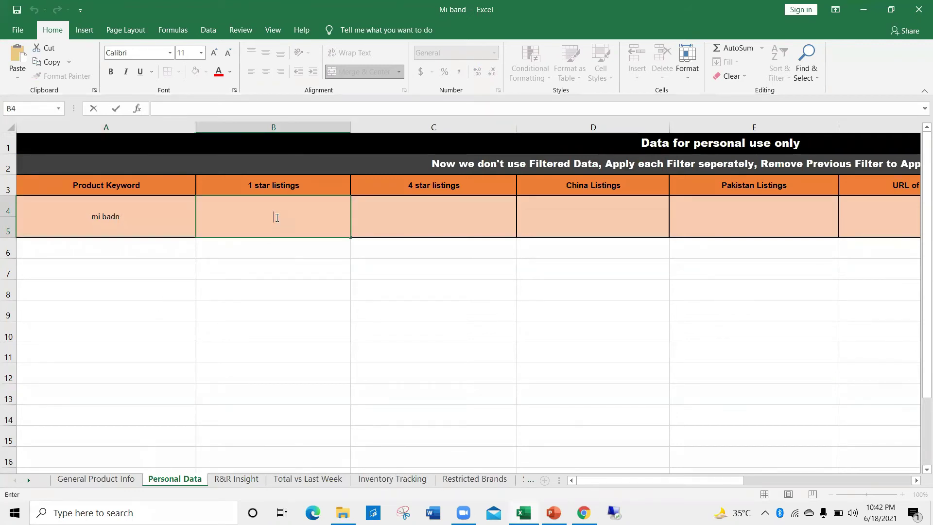
{"action": "key", "text": "alt+Tab"}
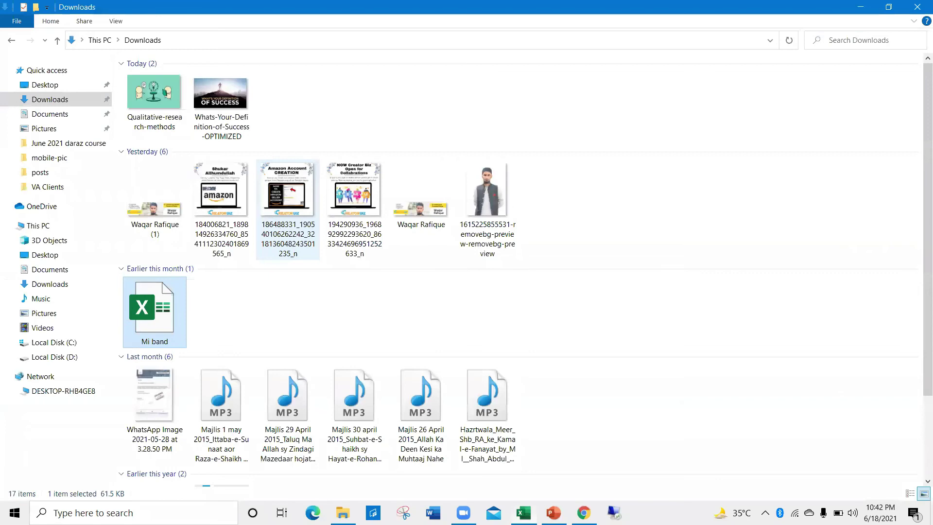
{"action": "key", "text": "alt+Tab"}
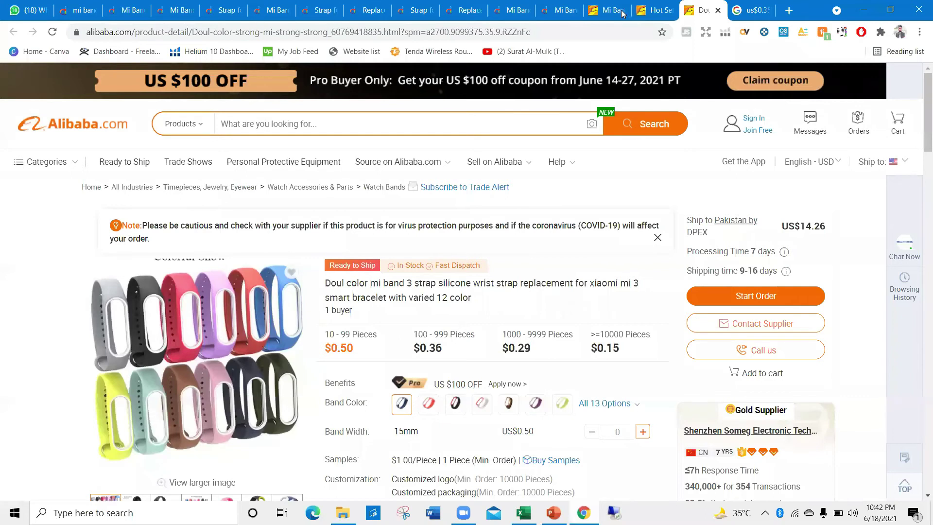
{"action": "left_click", "coordinate": [82, 10]}
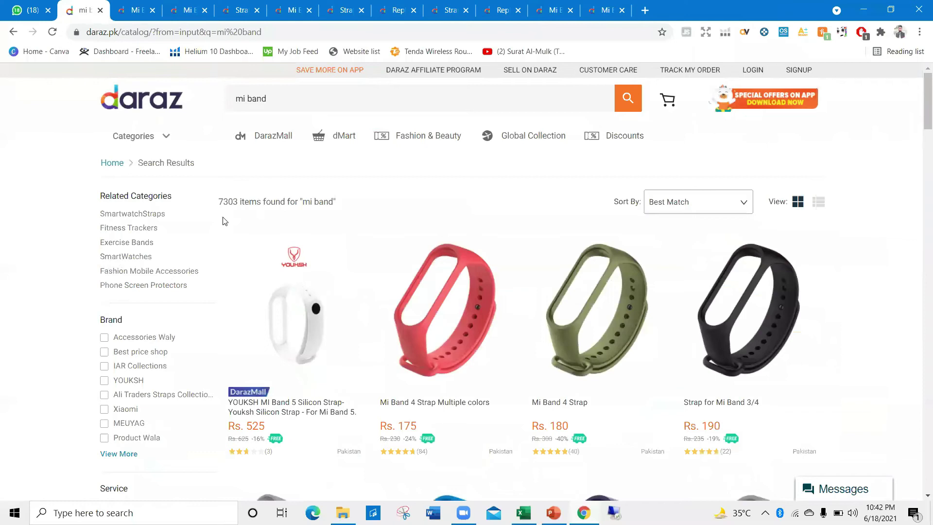
{"action": "double_click", "coordinate": [226, 200]}
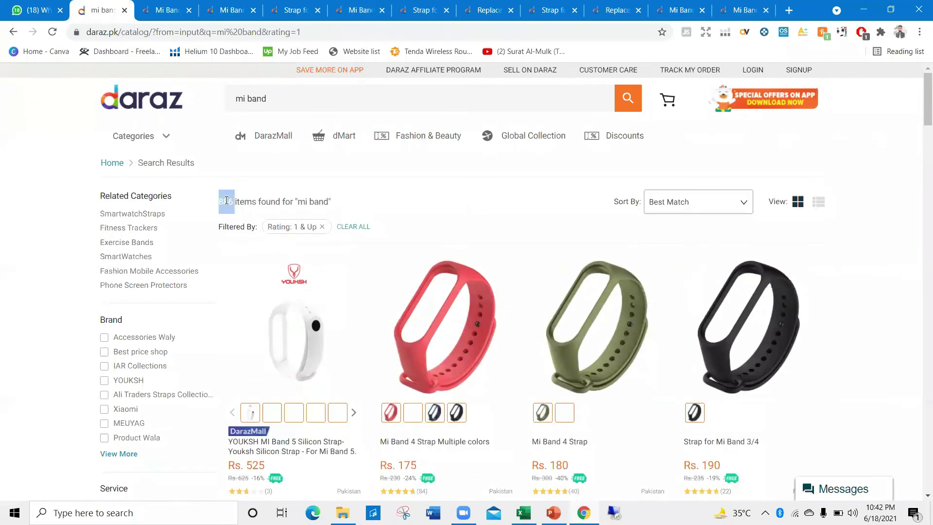
{"action": "key", "text": "alt+Tab"}
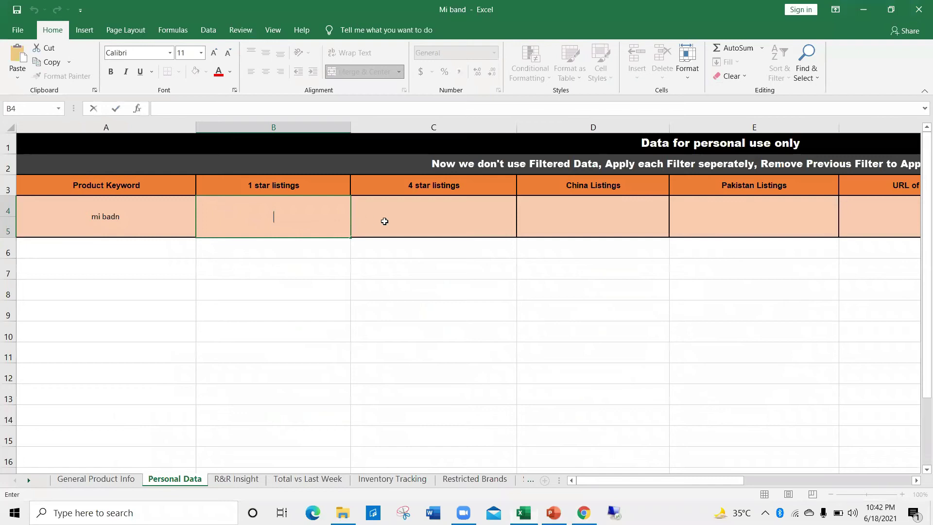
Filter the Daraz "mi band" search to rating 4 & Up and record 696 under 4 star listings in Excel.
{"action": "key", "text": "alt+Tab"}
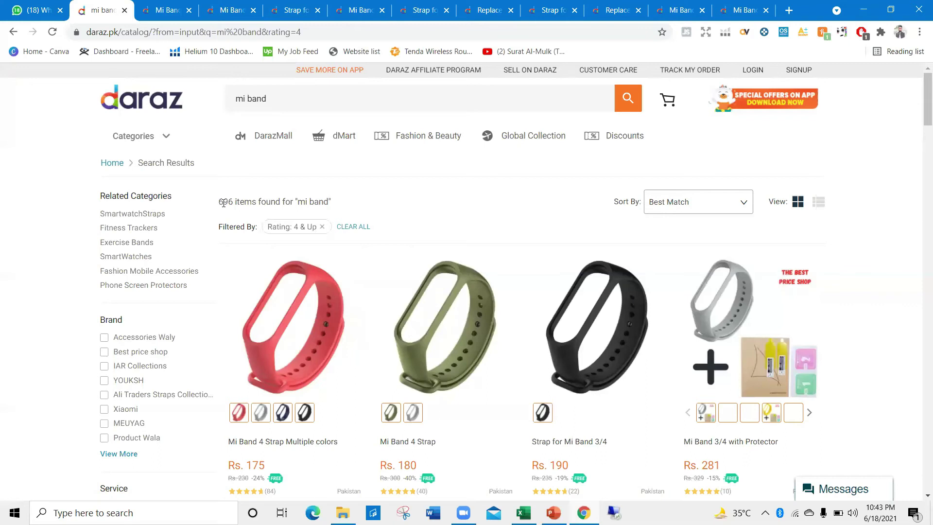
{"action": "double_click", "coordinate": [227, 214]}
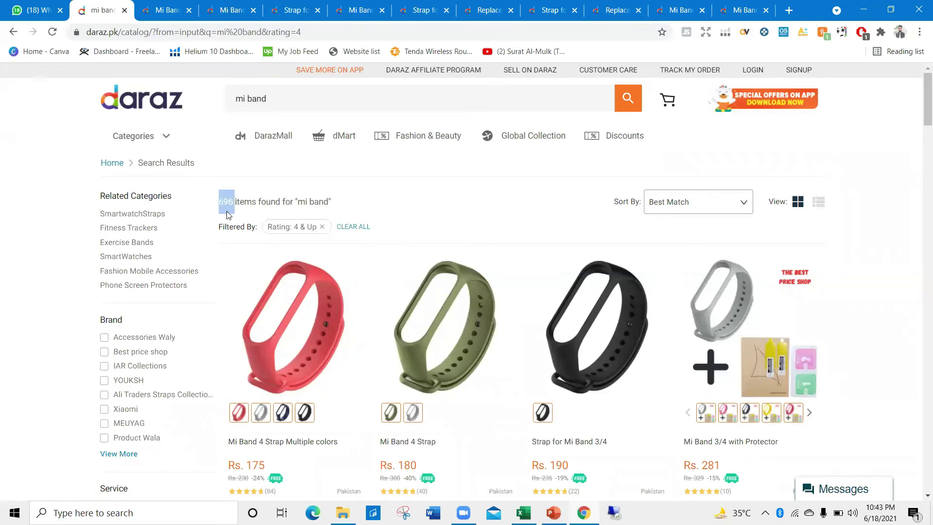
{"action": "key", "text": "alt+Tab"}
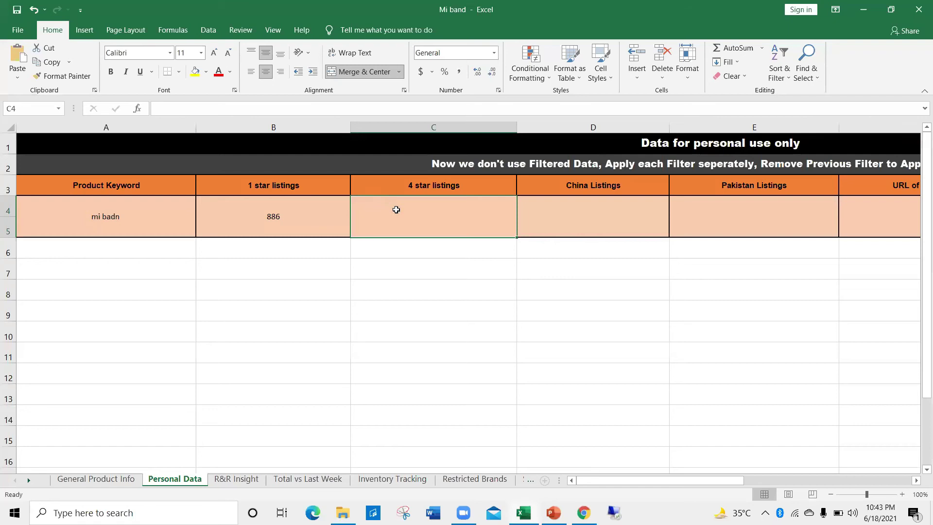
{"action": "key", "text": "ctrl+v"}
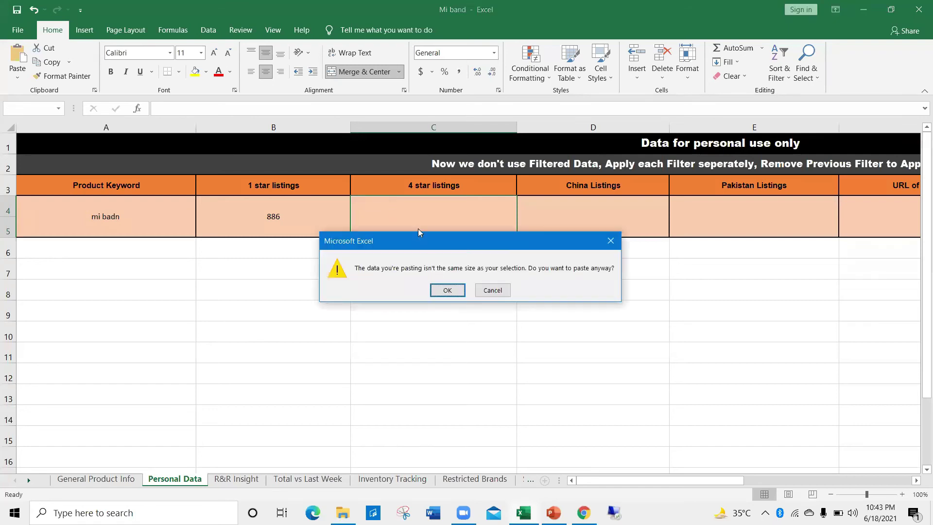
{"action": "left_click", "coordinate": [447, 290]}
{"action": "left_click", "coordinate": [466, 289]}
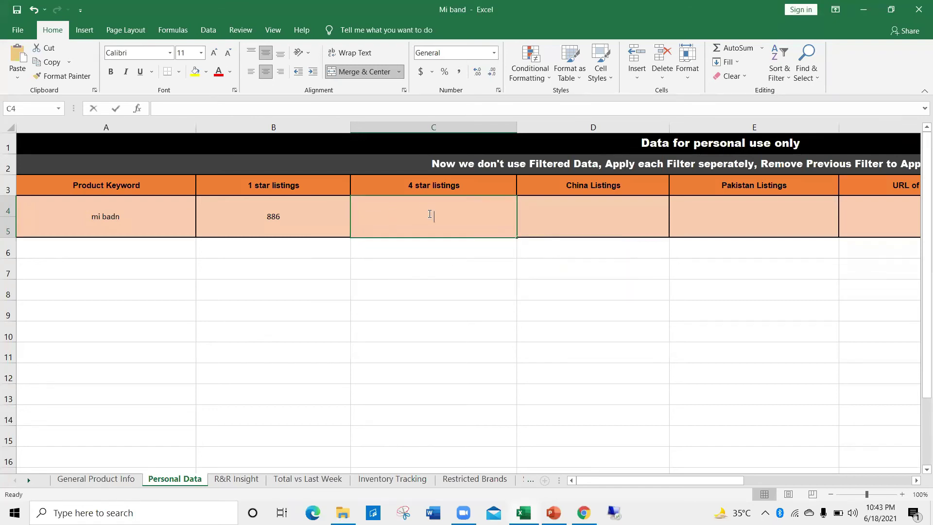
{"action": "type", "text": "696"}
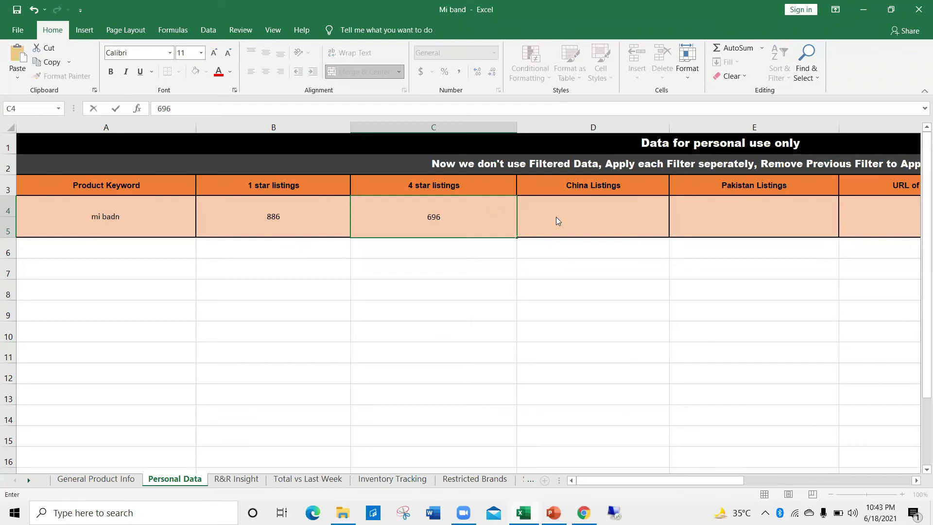
Merge and center cells D4 and D5 under China Listings on the Personal Data sheet.
{"action": "key", "text": "alt+Tab"}
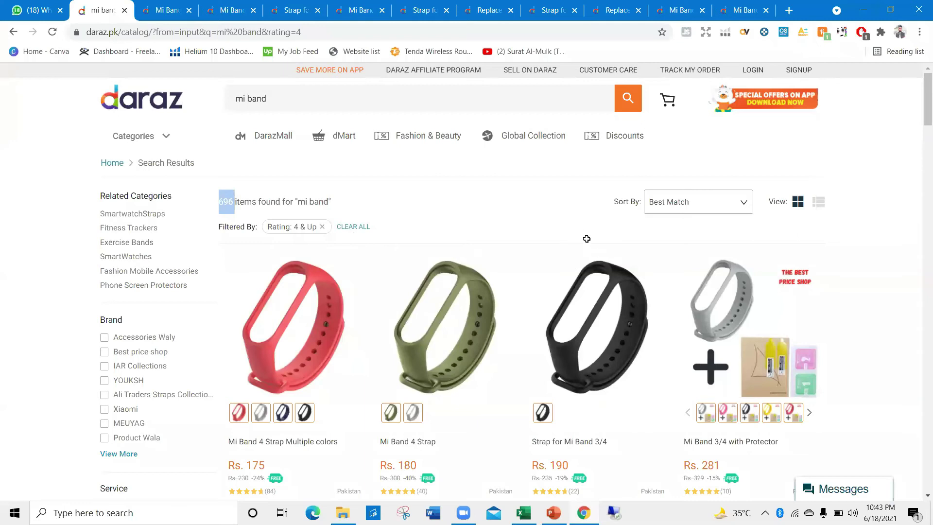
{"action": "key", "text": "alt+Tab"}
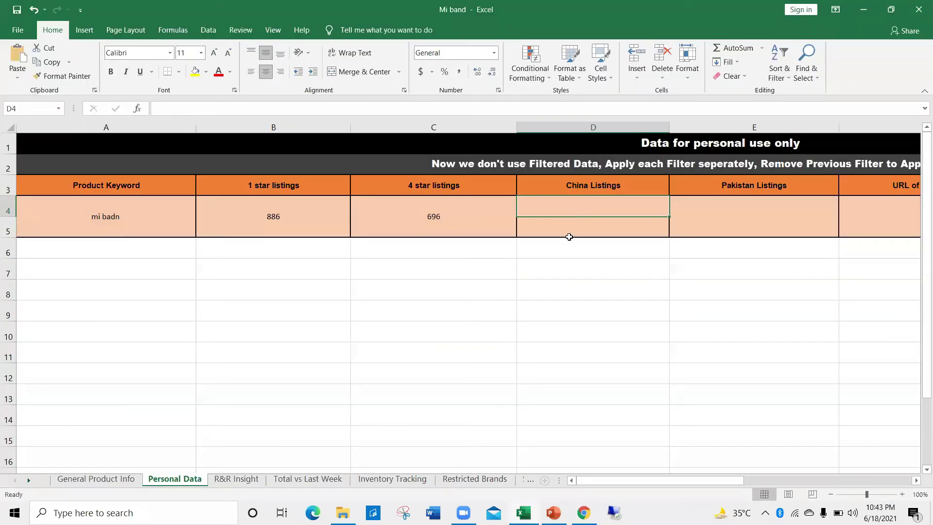
{"action": "key", "text": "shift+Down"}
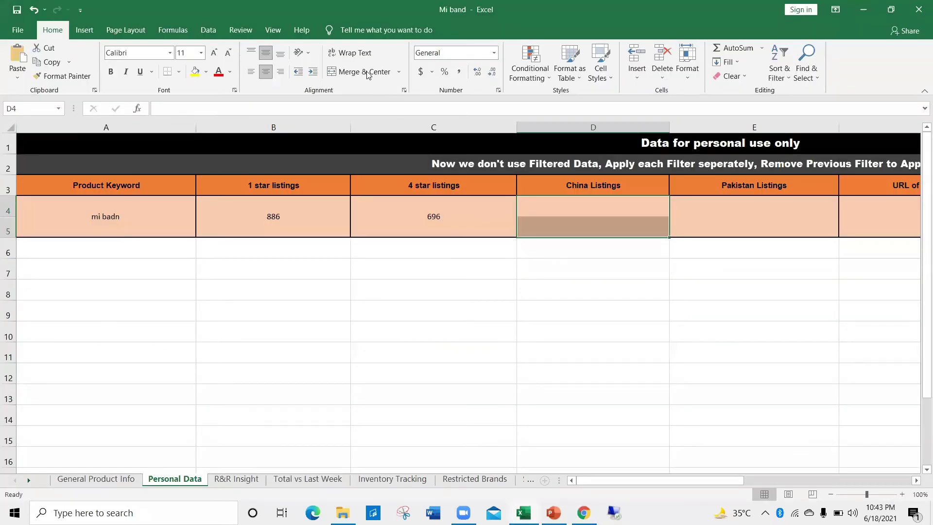
{"action": "left_click", "coordinate": [364, 71]}
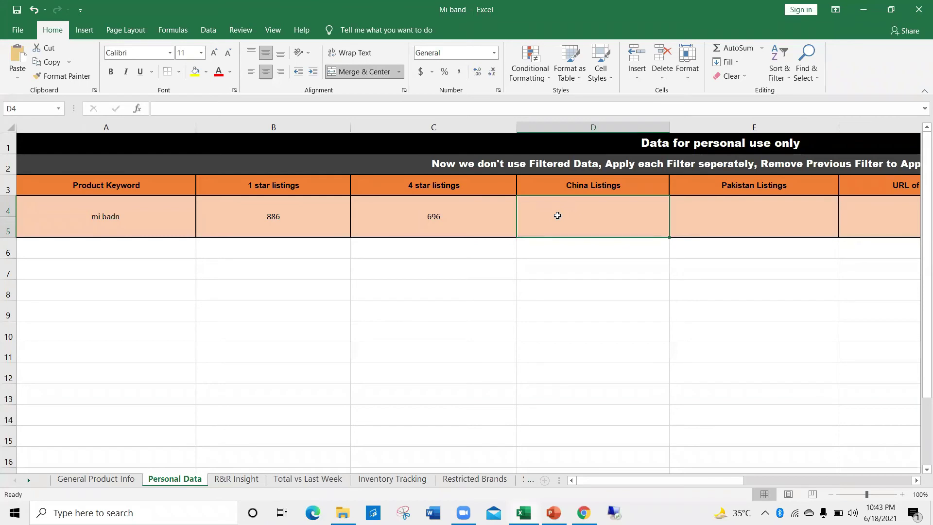
Switch to the Daraz "mi band" search in the browser, filter it to location China, and record 2596 under China Listings in Excel.
{"action": "key", "text": "alt+Tab"}
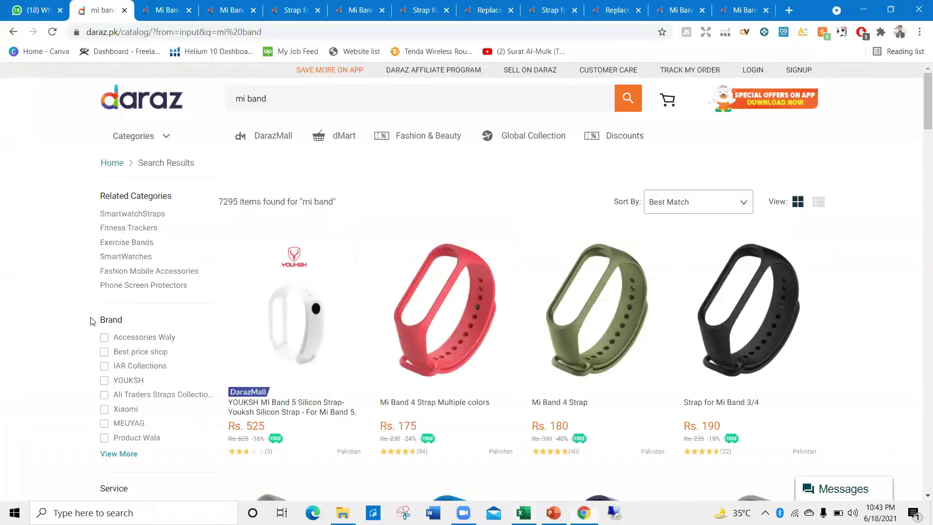
{"action": "scroll", "coordinate": [106, 335], "scroll_direction": "down", "scroll_amount": 6}
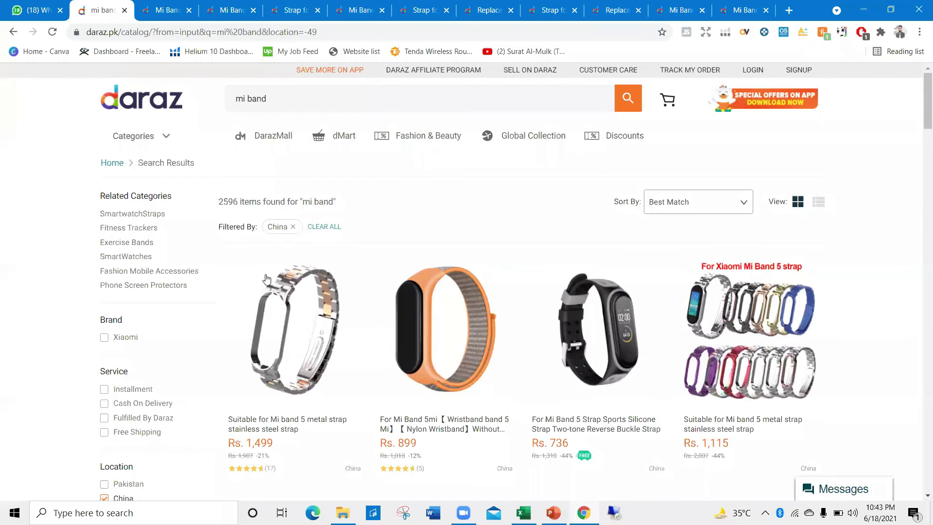
{"action": "scroll", "coordinate": [266, 278], "scroll_direction": "down", "scroll_amount": 5}
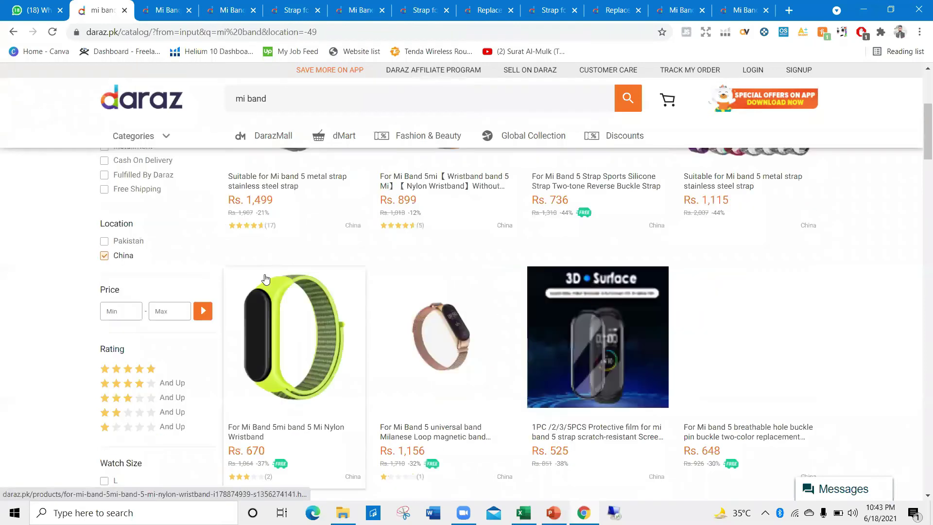
{"action": "scroll", "coordinate": [237, 213], "scroll_direction": "up", "scroll_amount": 5}
{"action": "double_click", "coordinate": [236, 202]}
{"action": "key", "text": "ctrl+c"}
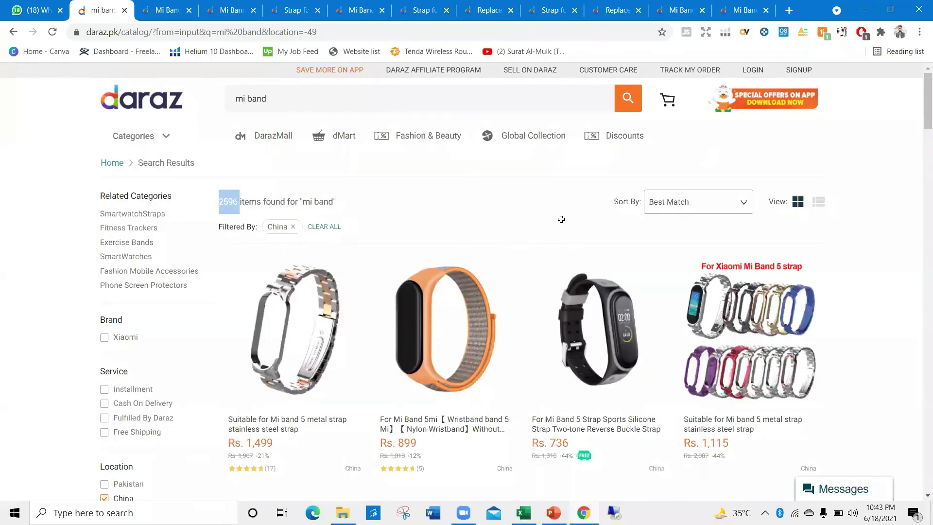
{"action": "key", "text": "alt+Tab"}
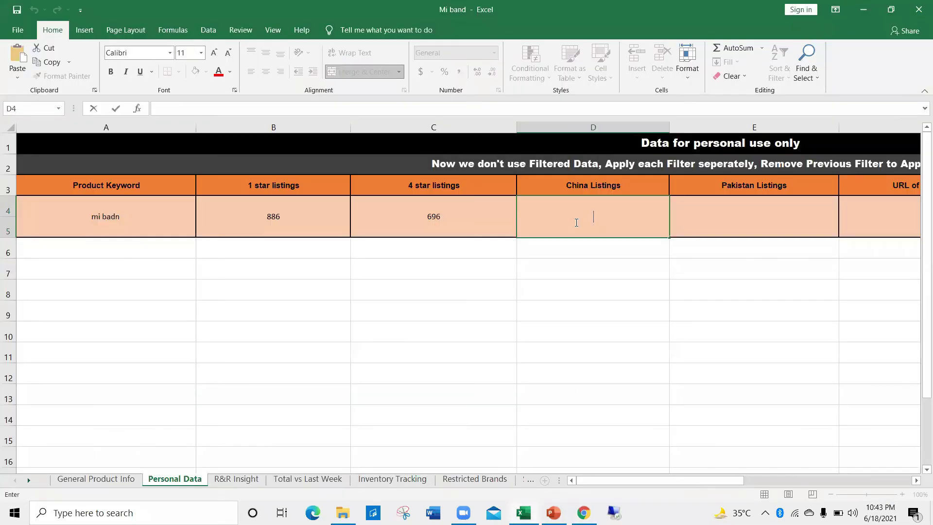
{"action": "key", "text": "ctrl+v"}
{"action": "left_click", "coordinate": [708, 227]}
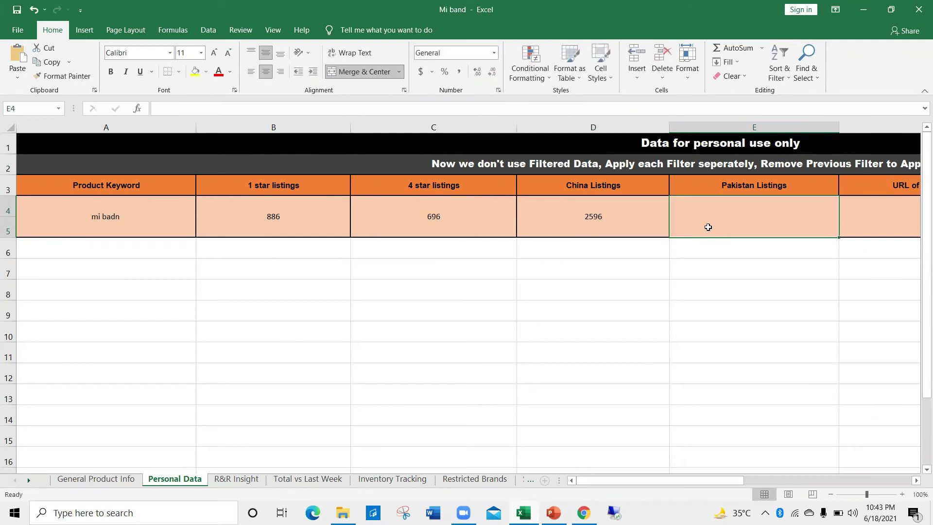
Clear the China filter on the Daraz search, filter it to location Pakistan, and record 4699 under Pakistan Listings in Excel.
{"action": "key", "text": "alt+Tab"}
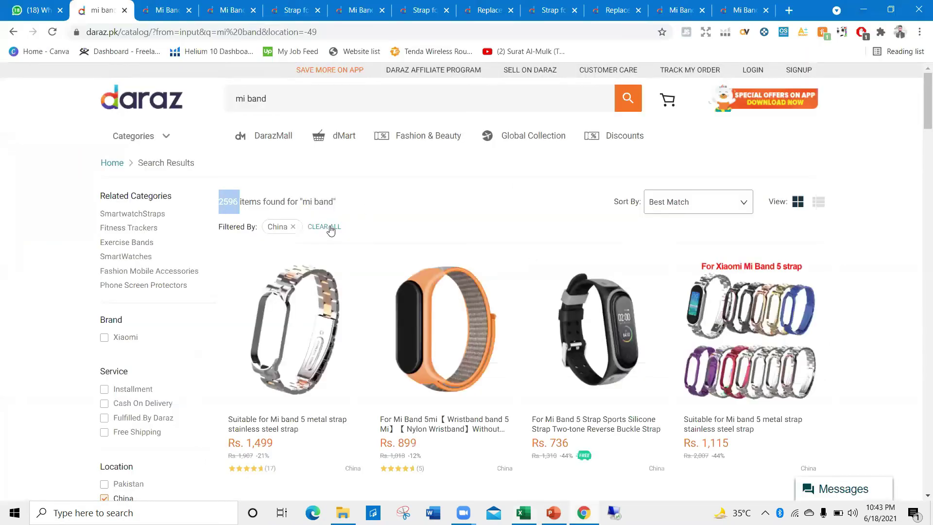
{"action": "left_click", "coordinate": [163, 271]}
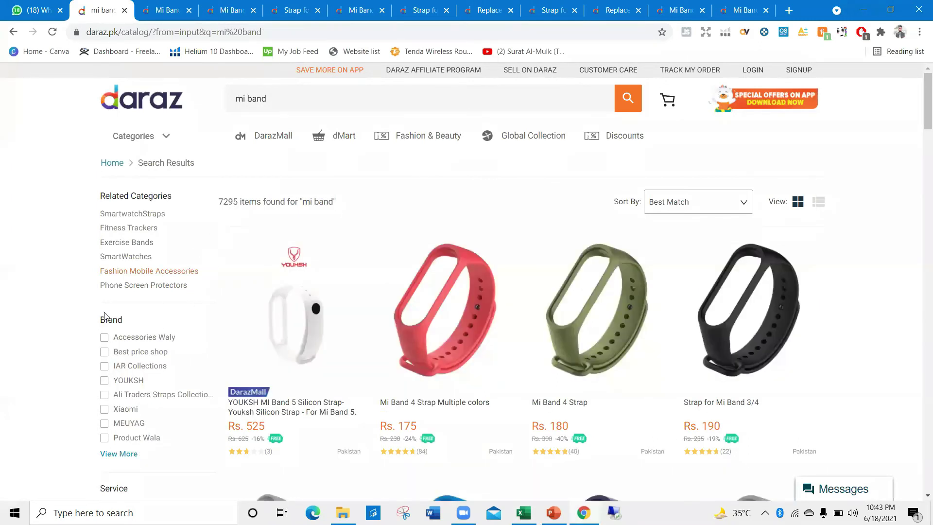
{"action": "double_click", "coordinate": [230, 203]}
{"action": "key", "text": "alt+Tab"}
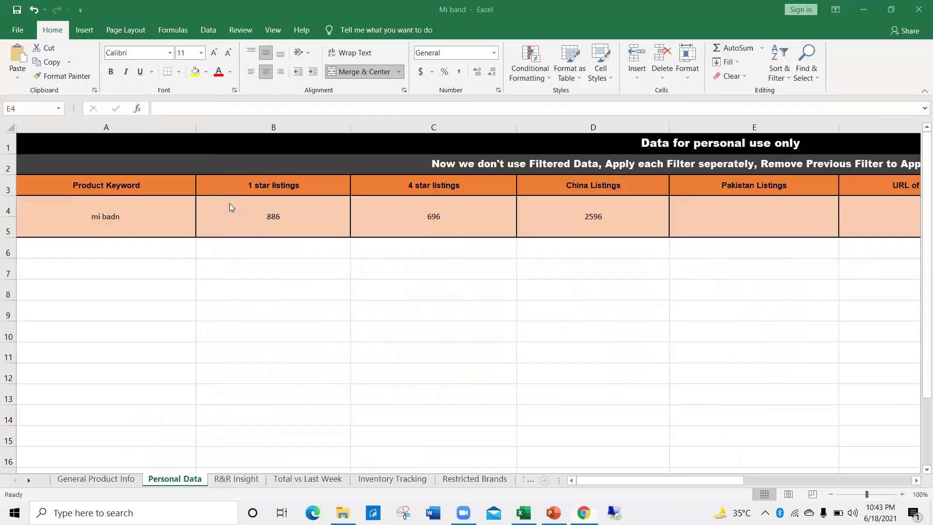
{"action": "left_click", "coordinate": [732, 213]}
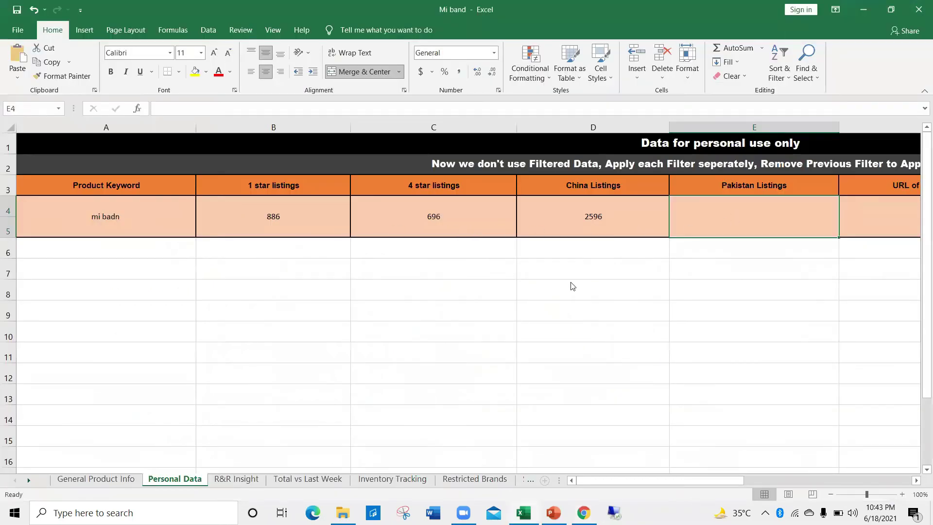
{"action": "key", "text": "ctrl+v"}
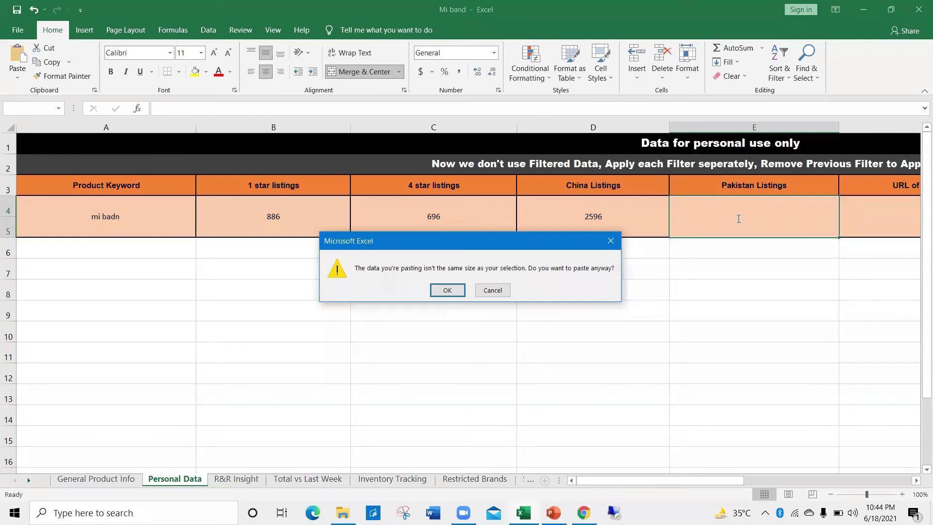
{"action": "key", "text": "Return"}
Rerun the Daraz "mi band" search without filters and paste its web address under URL of Keyword in Excel.
{"action": "left_click_drag", "start_coordinate": [727, 479], "coordinate": [804, 484]}
{"action": "left_click", "coordinate": [588, 203]}
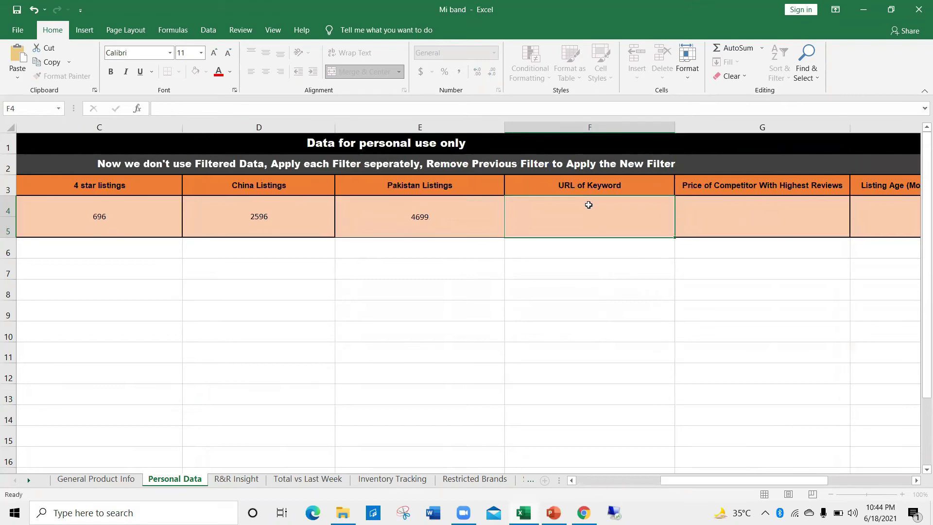
{"action": "key", "text": "alt+Tab"}
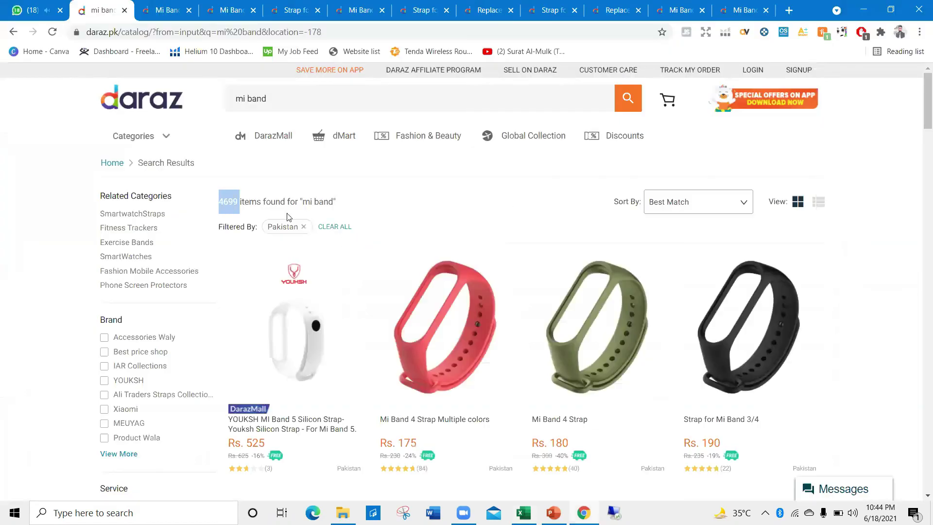
{"action": "left_click", "coordinate": [619, 103]}
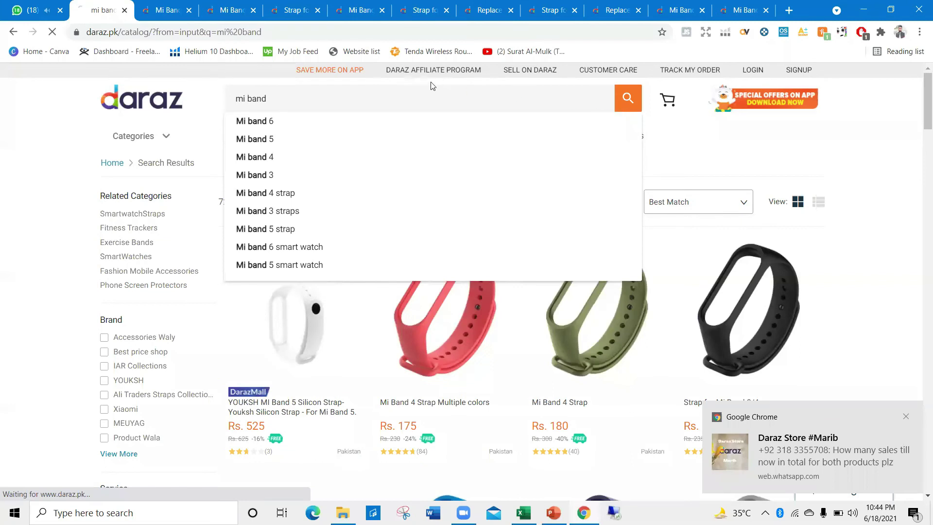
{"action": "left_click", "coordinate": [222, 32]}
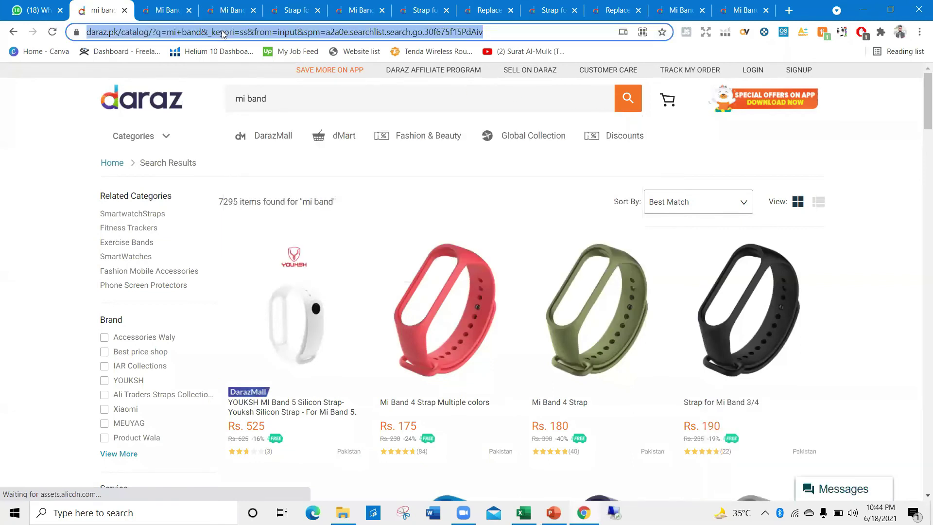
{"action": "key", "text": "alt+Tab"}
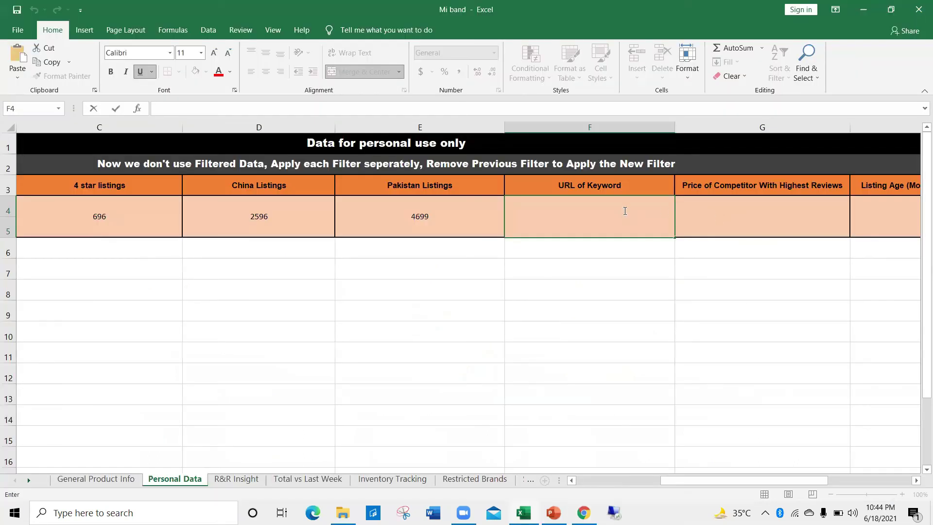
{"action": "left_click", "coordinate": [738, 246]}
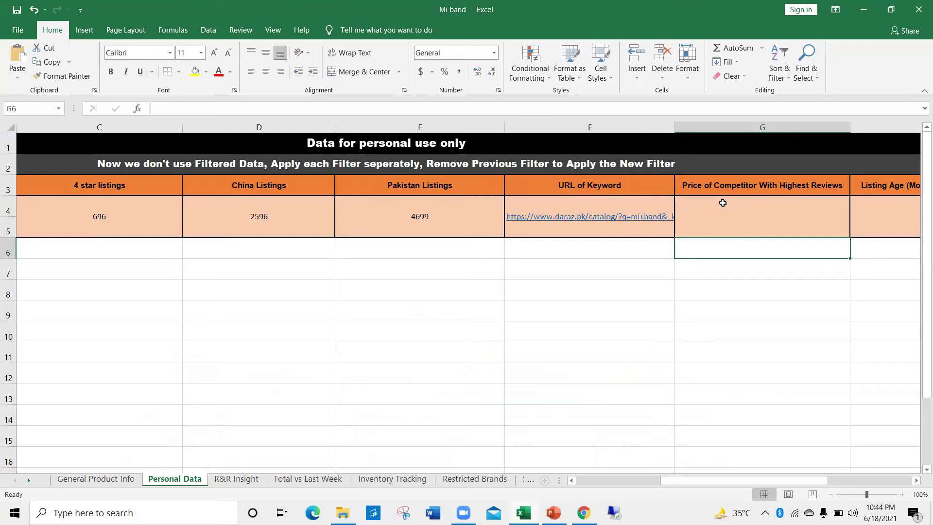
Look through the Daraz "mi band" results and enter "399, 2 reviews" under Price of Competitor With Highest Reviews in Excel.
{"action": "left_click", "coordinate": [724, 205]}
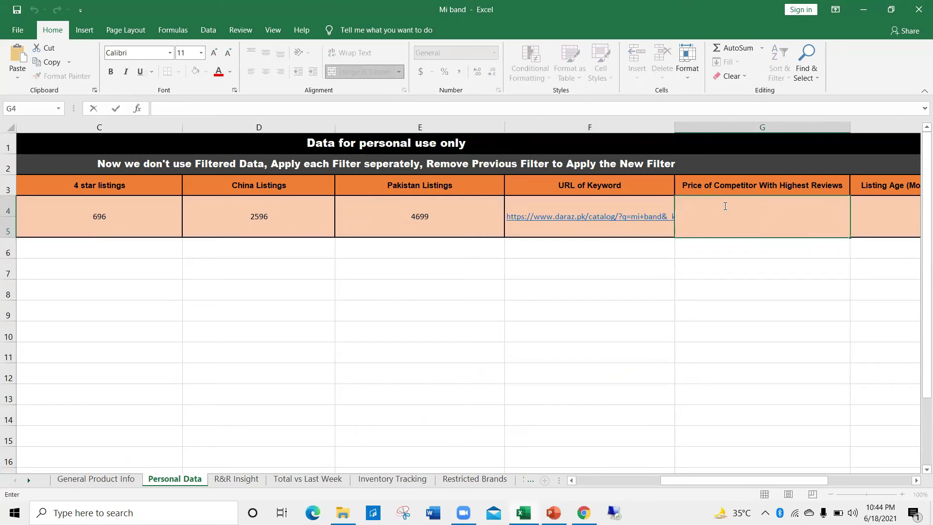
{"action": "key", "text": "alt+Tab"}
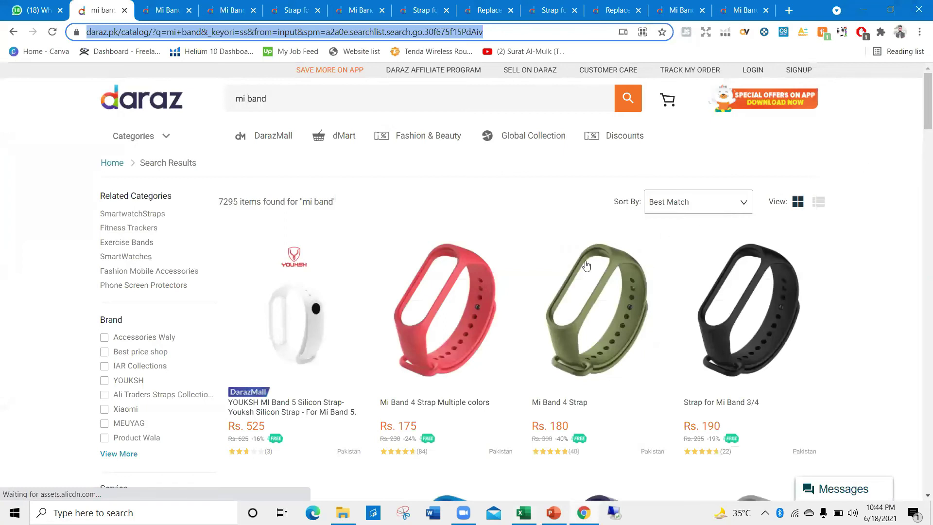
{"action": "scroll", "coordinate": [610, 238], "scroll_direction": "down", "scroll_amount": 6}
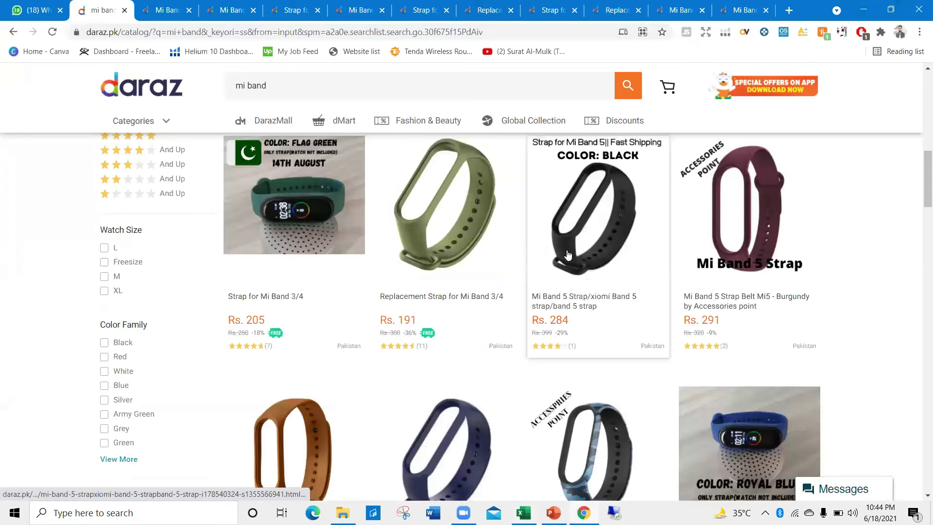
{"action": "scroll", "coordinate": [566, 250], "scroll_direction": "up", "scroll_amount": 5}
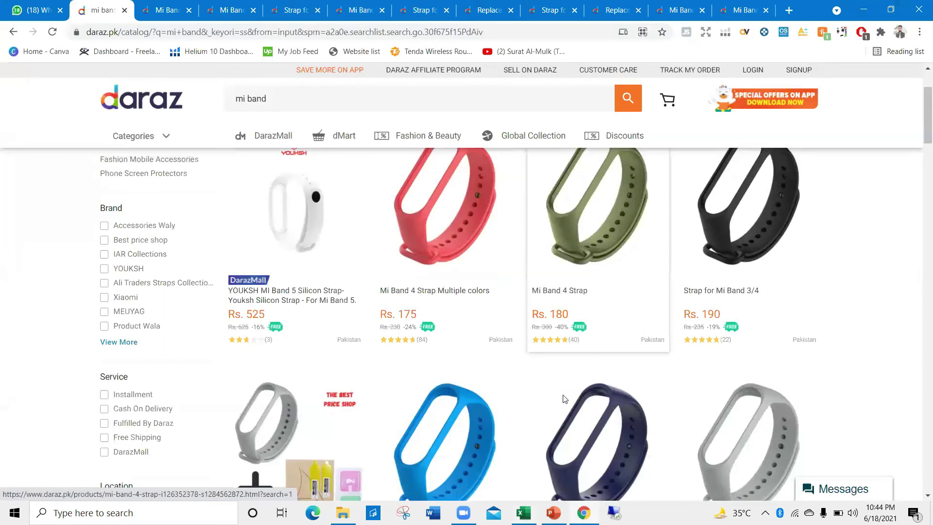
{"action": "scroll", "coordinate": [554, 393], "scroll_direction": "down", "scroll_amount": 8}
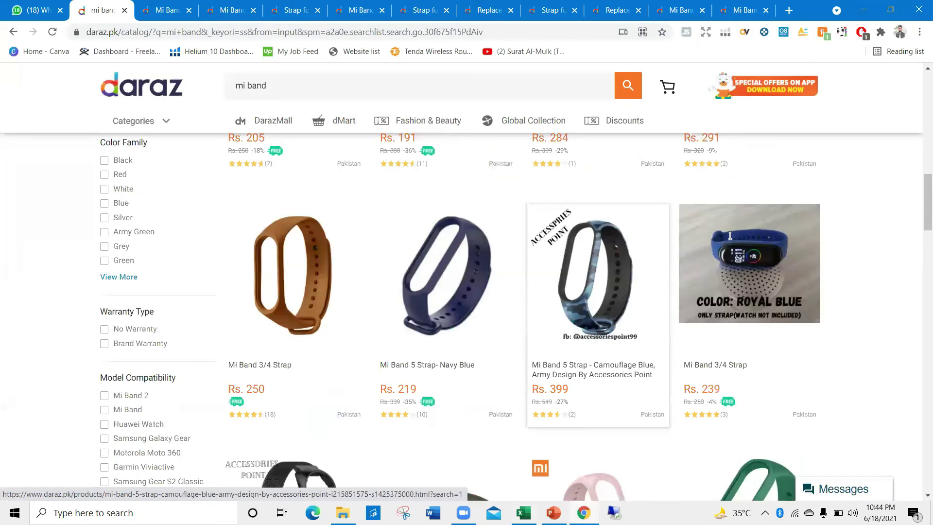
{"action": "key", "text": "alt+Tab"}
{"action": "type", "text": "399,"}
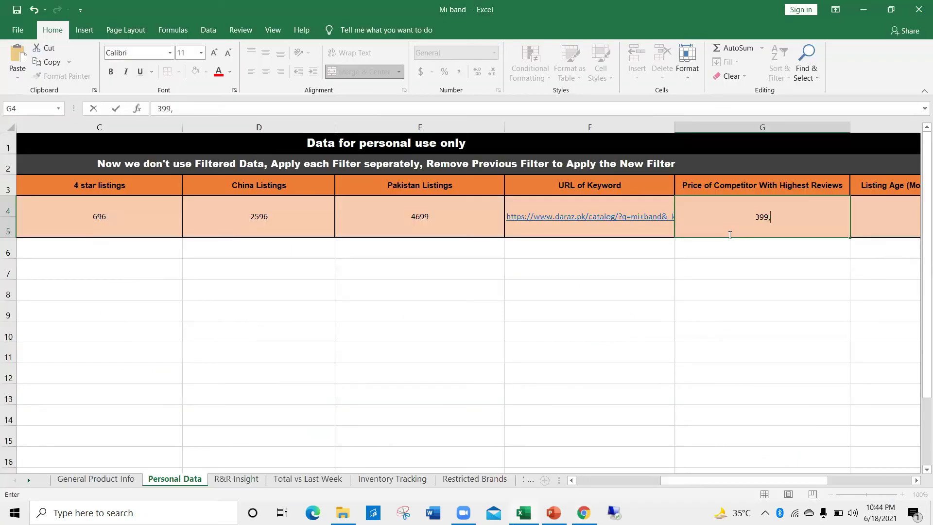
{"action": "type", "text": " 2 reviews"}
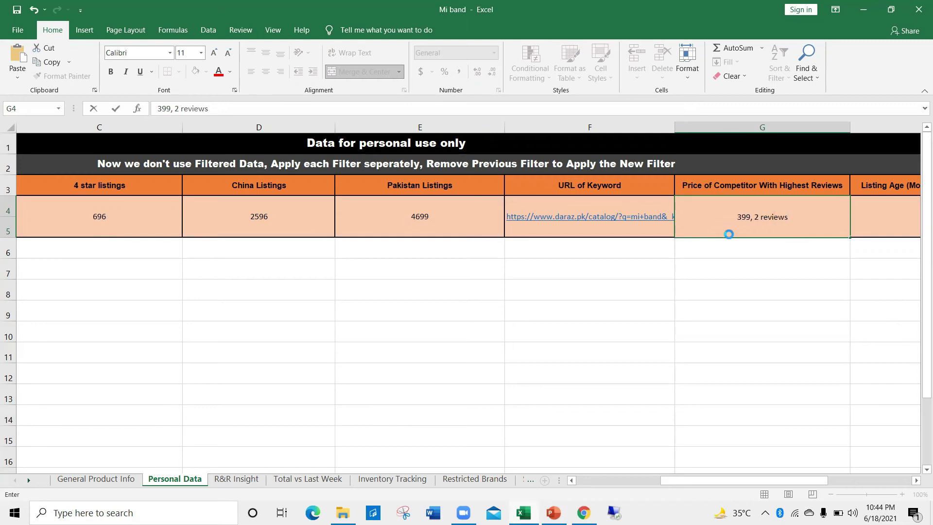
{"action": "key", "text": "ctrl+Return"}
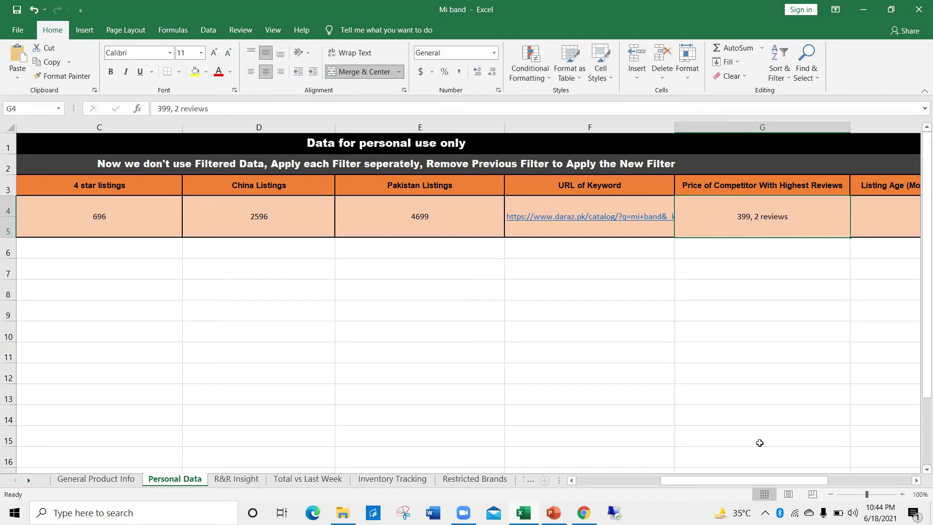
For the Listing Age cell, check the oldest review date on review page 18 of Daraz's Mi Band 4 Strap Multiple colors listing.
{"action": "left_click_drag", "start_coordinate": [752, 481], "coordinate": [794, 481]}
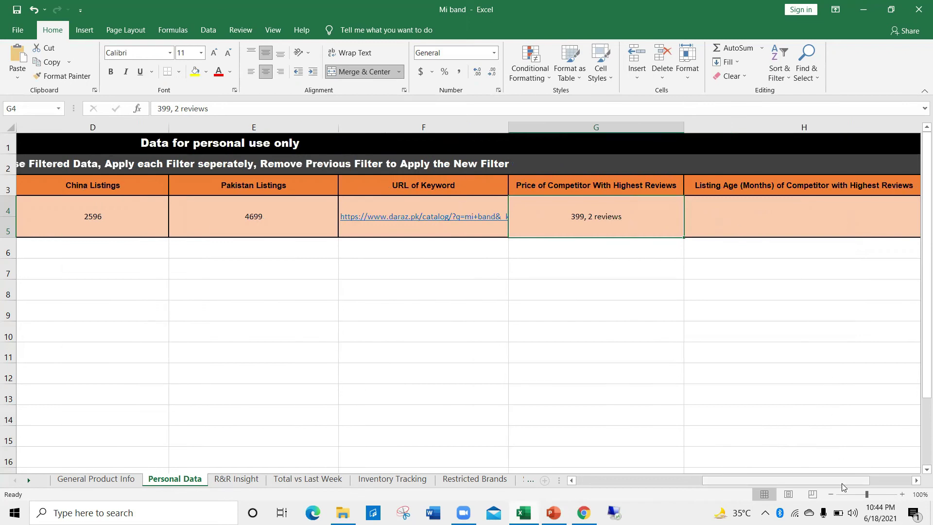
{"action": "left_click_drag", "start_coordinate": [848, 481], "coordinate": [885, 482]}
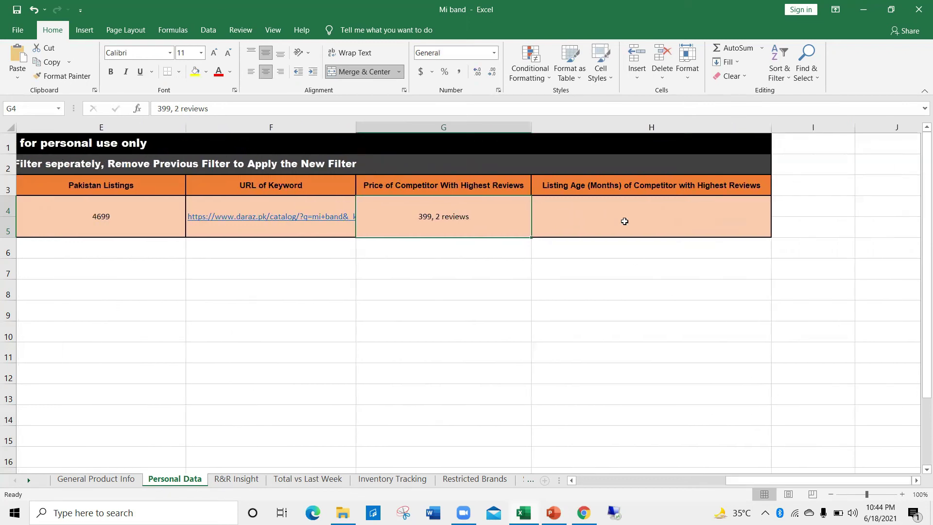
{"action": "left_click", "coordinate": [656, 207]}
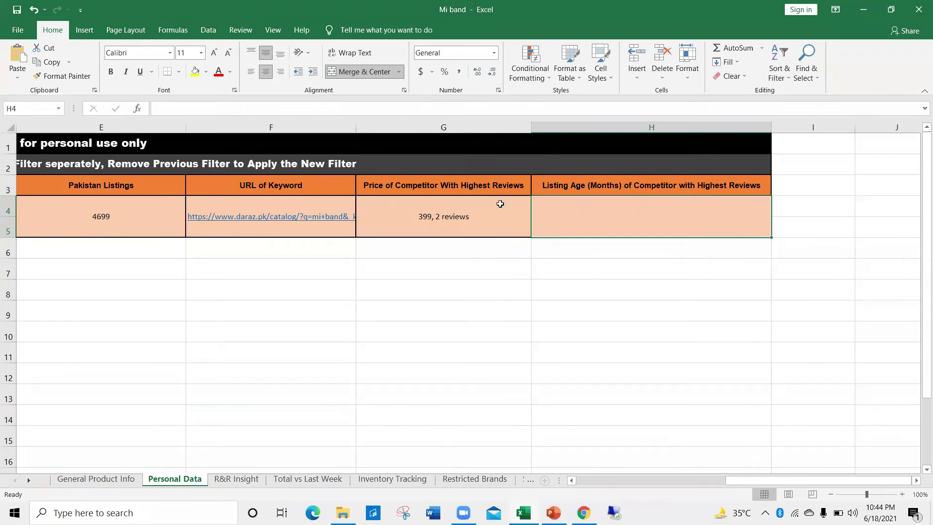
{"action": "left_click", "coordinate": [492, 235]}
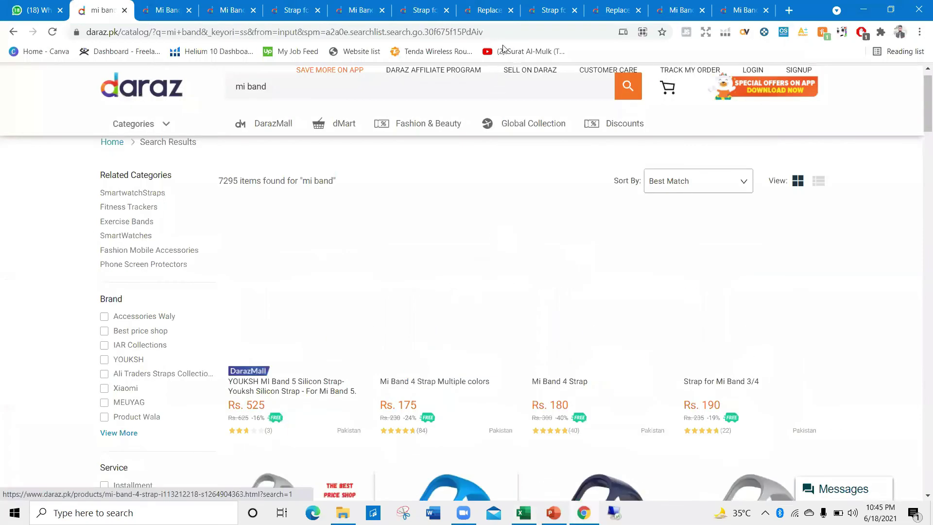
{"action": "left_click", "coordinate": [156, 13]}
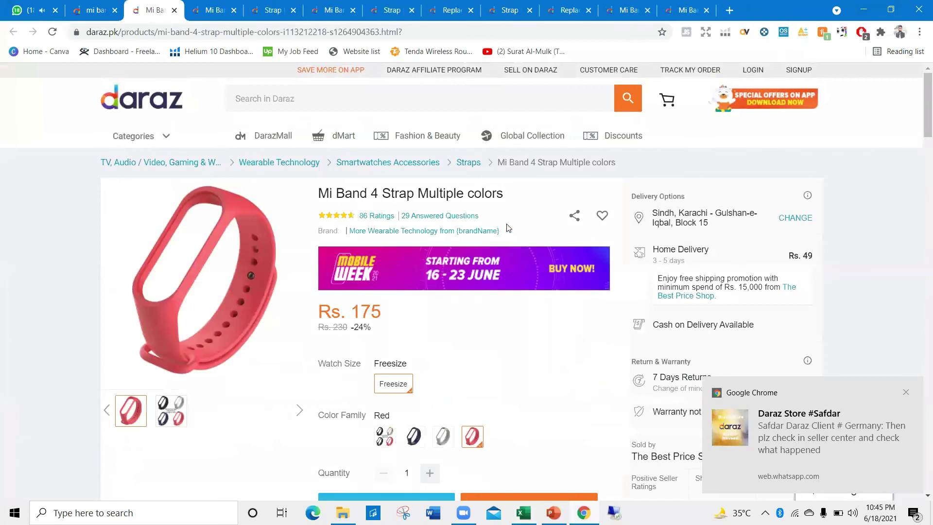
{"action": "scroll", "coordinate": [588, 325], "scroll_direction": "down", "scroll_amount": 10}
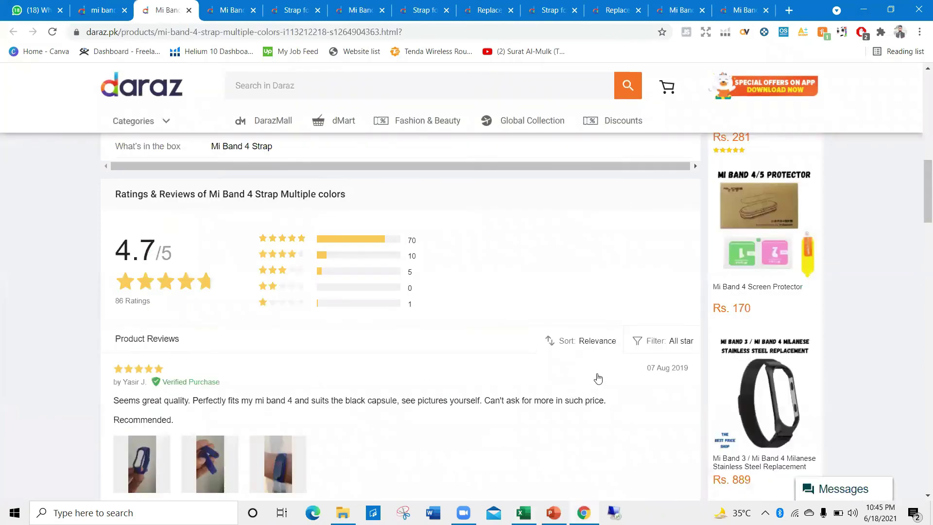
{"action": "left_click", "coordinate": [615, 347]}
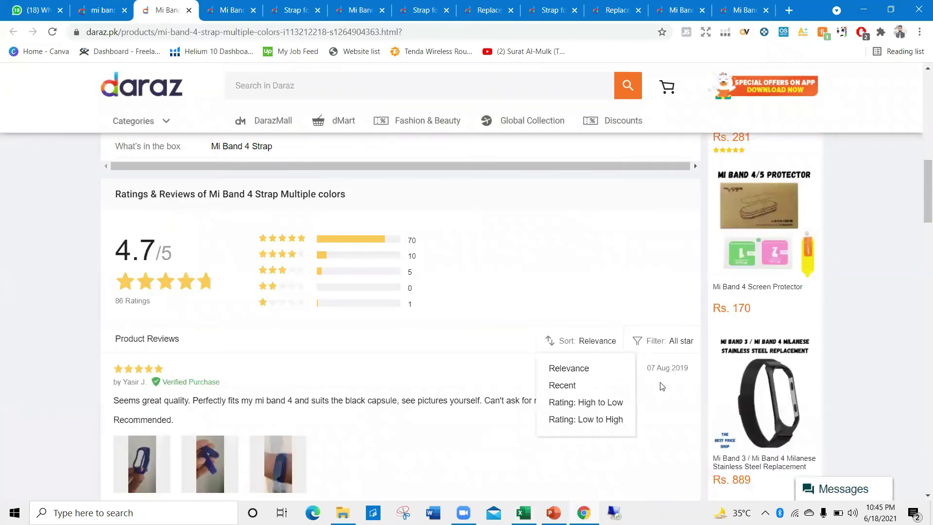
{"action": "scroll", "coordinate": [597, 343], "scroll_direction": "down", "scroll_amount": 6}
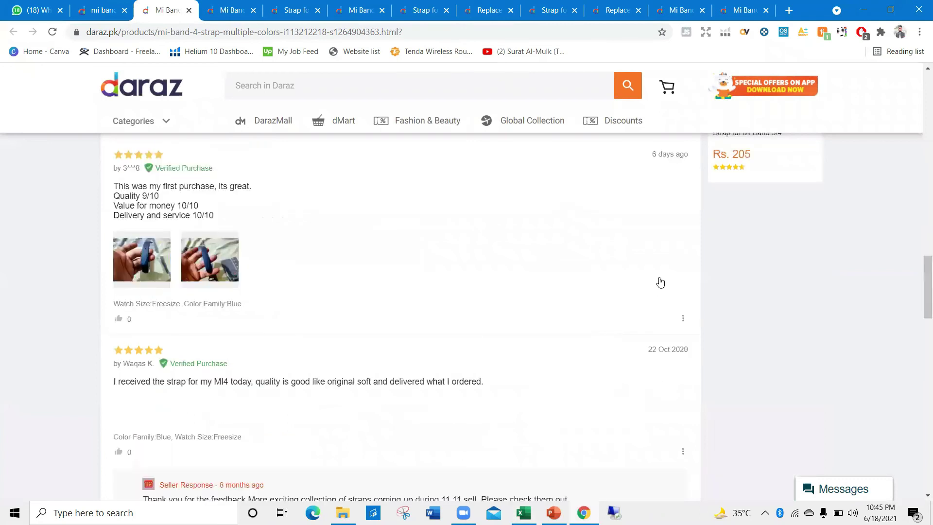
{"action": "scroll", "coordinate": [658, 281], "scroll_direction": "down", "scroll_amount": 5}
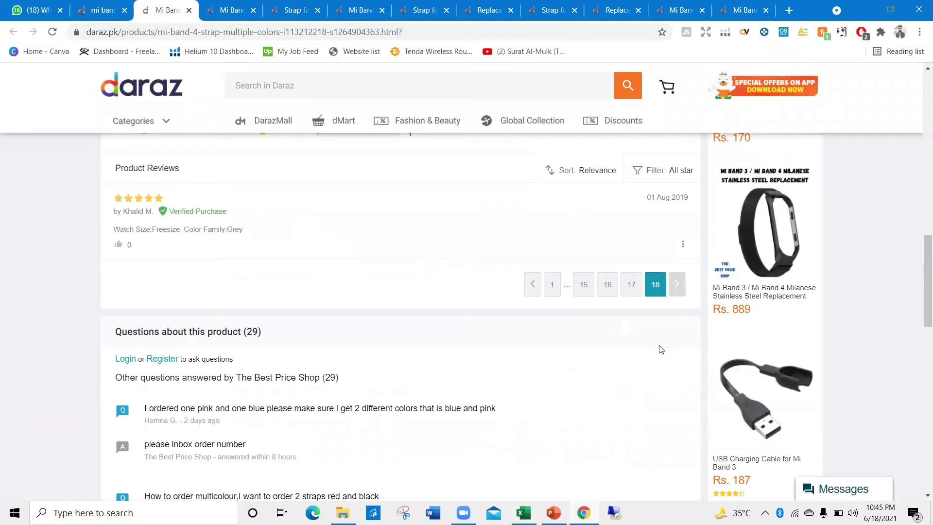
{"action": "scroll", "coordinate": [660, 349], "scroll_direction": "up", "scroll_amount": 3}
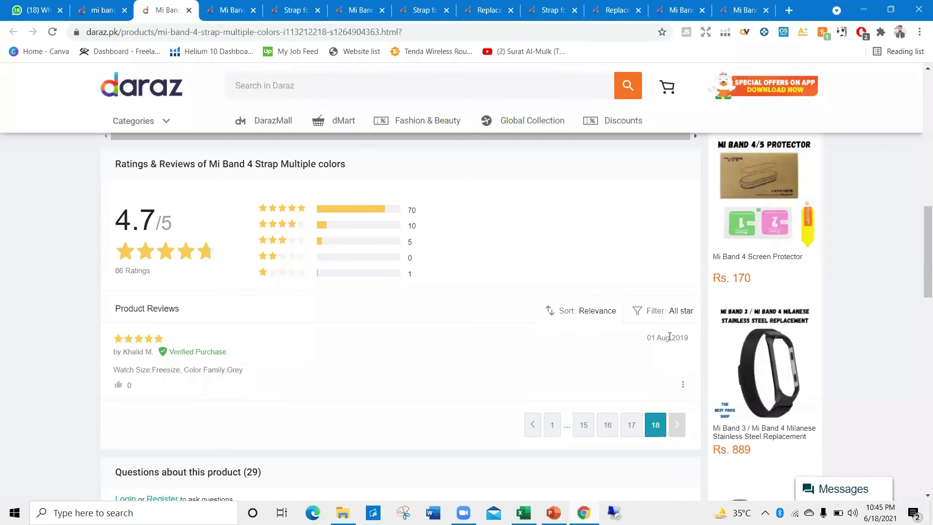
Enter "22 montshs" under Listing Age (Months) of Competitor with Highest Reviews in Excel and save the workbook.
{"action": "key", "text": "alt+Tab"}
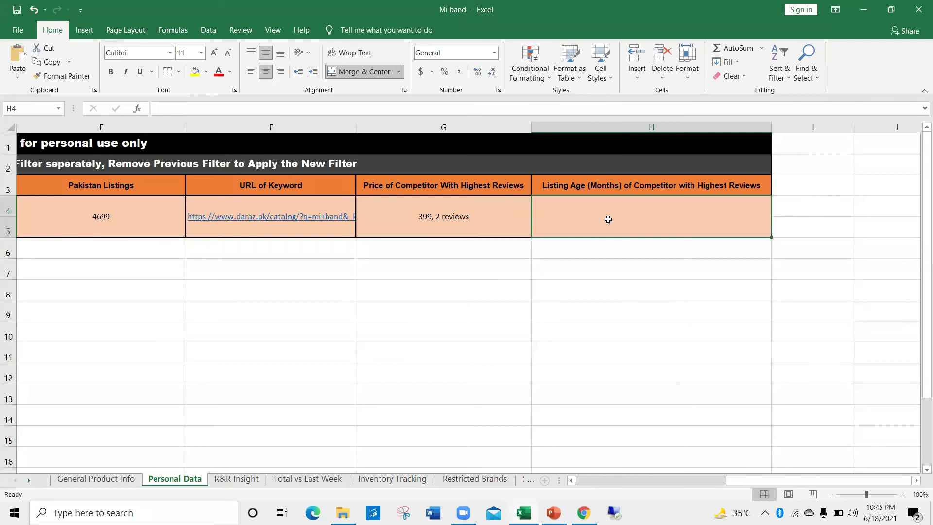
{"action": "type", "text": "22 m"}
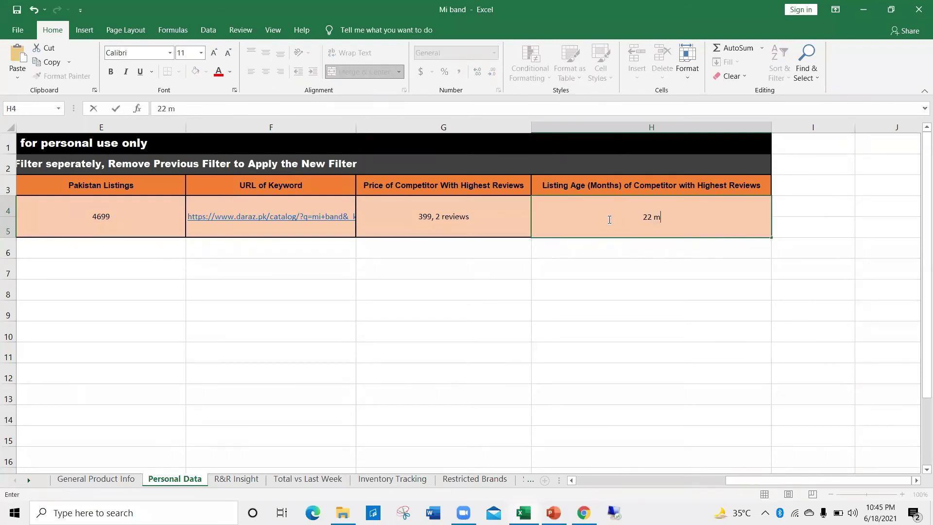
{"action": "type", "text": "ontshs"}
{"action": "key", "text": "ctrl+s"}
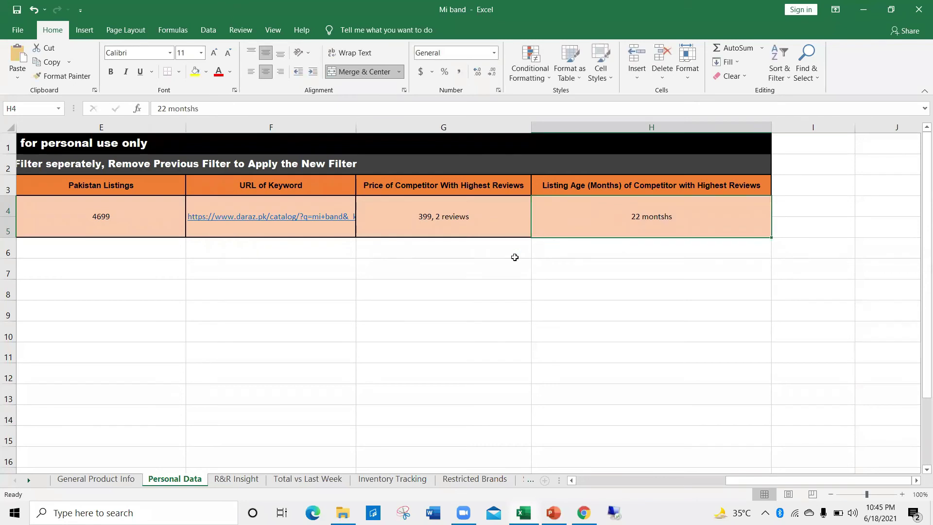
Copy the Daraz listing title "Mi Band 4 Strap Multiple colors" into the Keyword cell of entry 1 on Excel's R&R Insight sheet.
{"action": "left_click", "coordinate": [239, 481]}
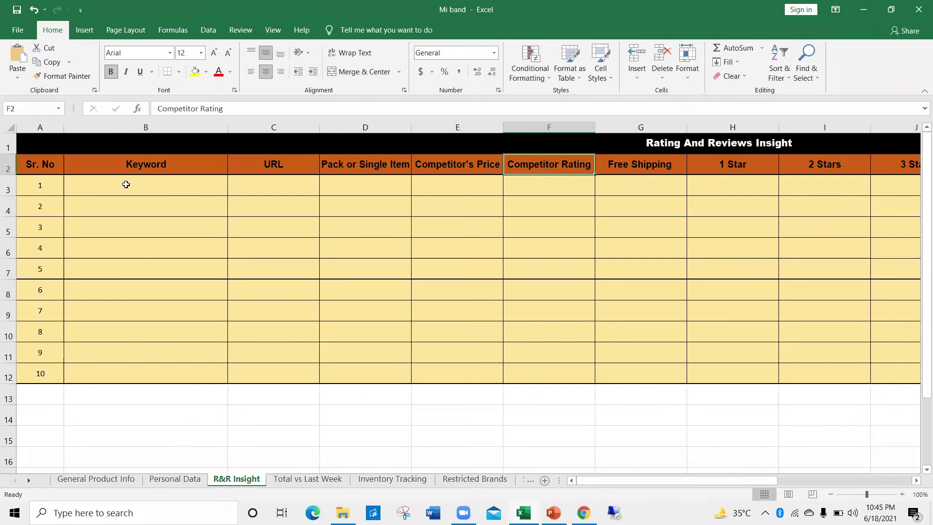
{"action": "key", "text": "alt+Tab"}
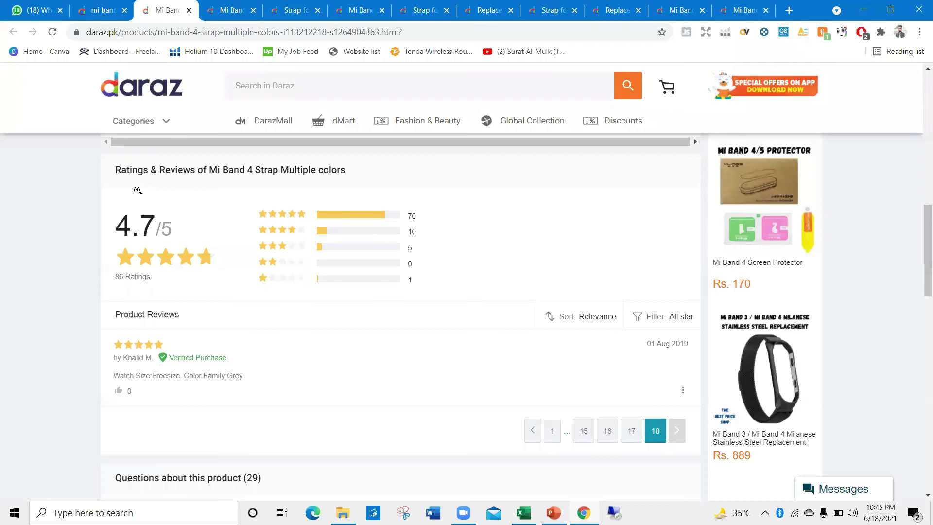
{"action": "key", "text": "alt+Tab"}
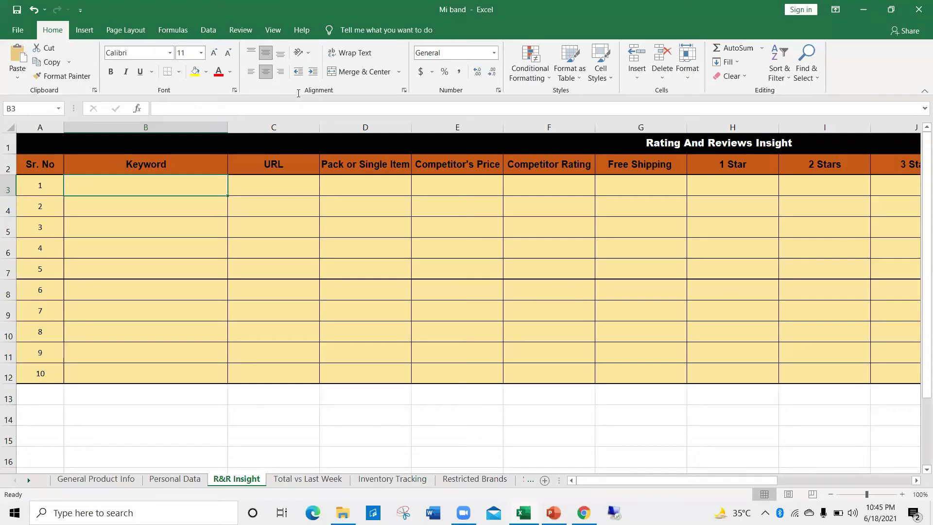
{"action": "key", "text": "alt+Tab"}
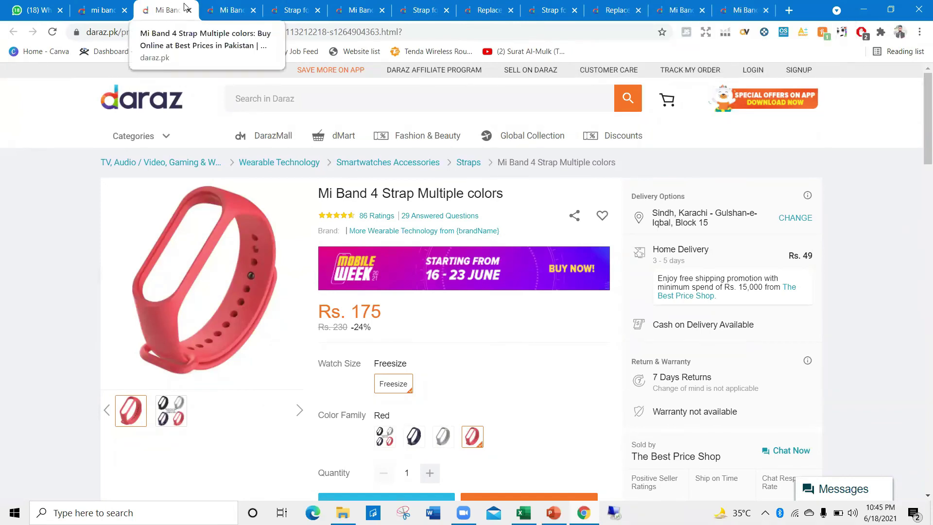
{"action": "key", "text": "alt+Tab"}
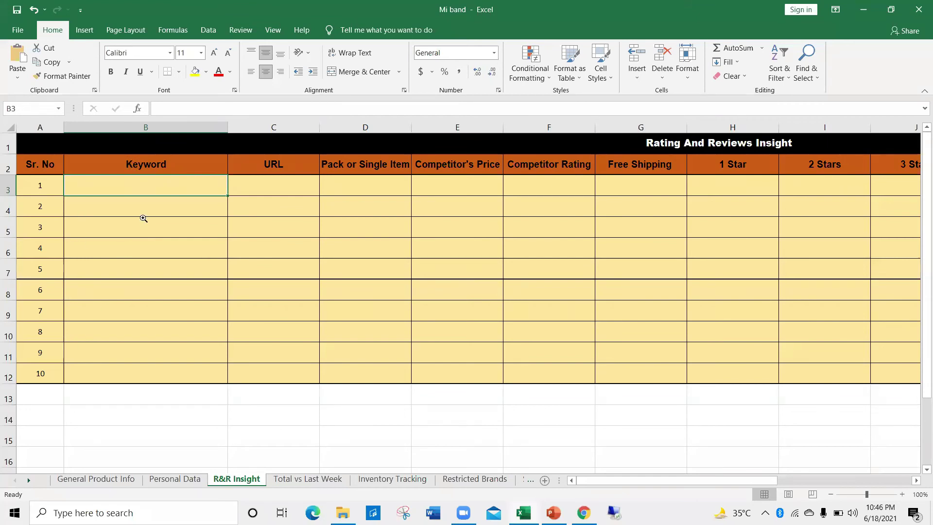
{"action": "key", "text": "alt+Tab"}
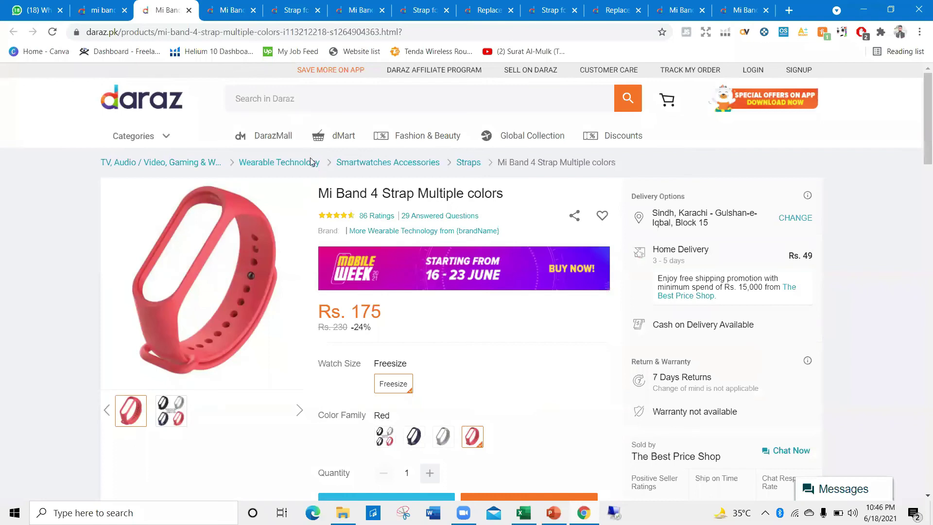
{"action": "triple_click", "coordinate": [462, 193]}
{"action": "key", "text": "ctrl+c"}
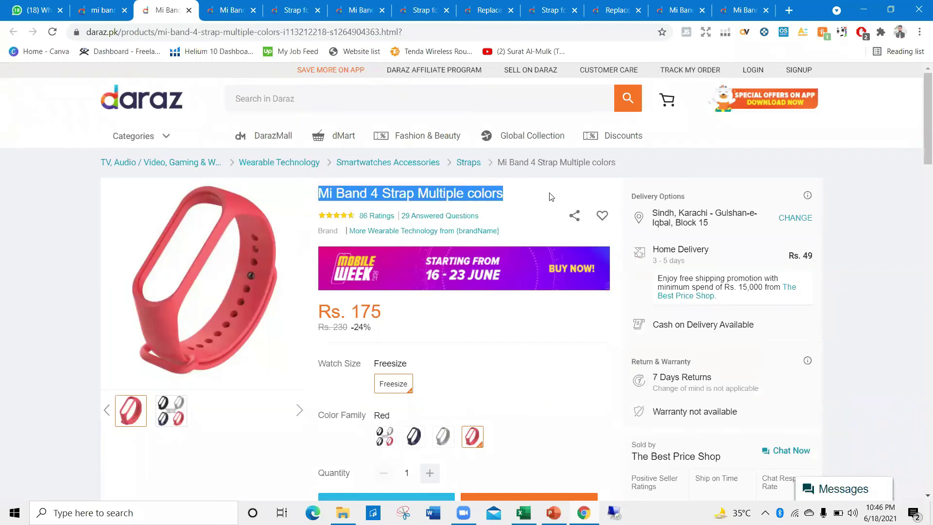
{"action": "key", "text": "alt+Tab"}
{"action": "left_click", "coordinate": [156, 185]}
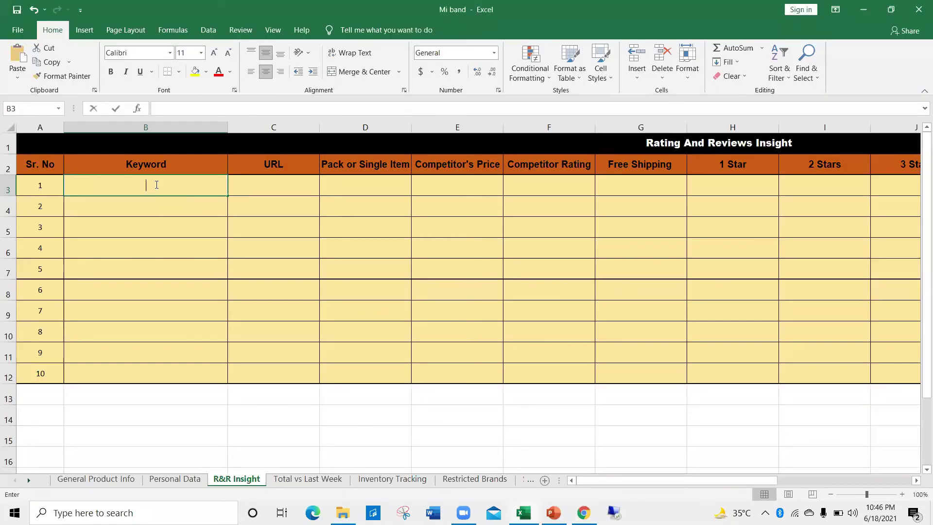
{"action": "double_click", "coordinate": [156, 185]}
{"action": "key", "text": "ctrl+v"}
Copy the web address of the Mi Band 4 Strap listing from Daraz and paste it under URL for entry 1 in Excel.
{"action": "left_click", "coordinate": [288, 194]}
{"action": "key", "text": "alt+Tab"}
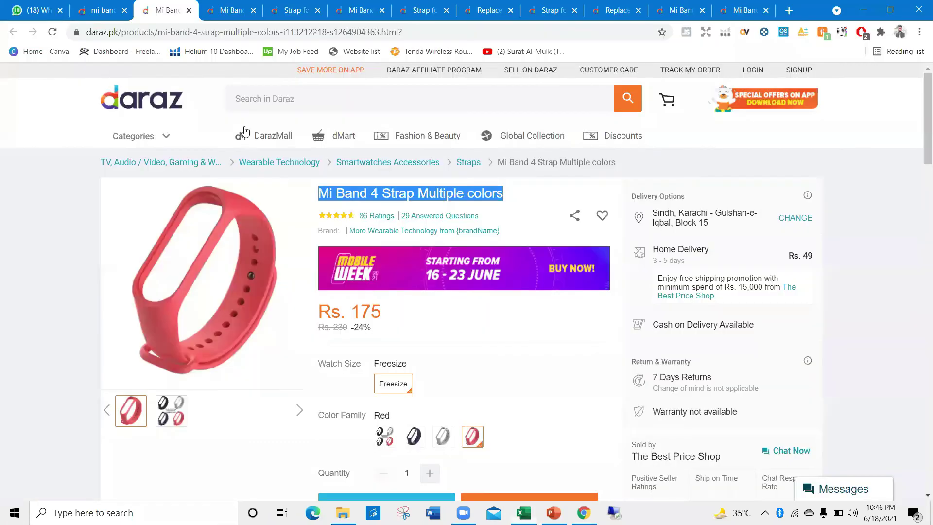
{"action": "left_click", "coordinate": [224, 32]}
{"action": "key", "text": "ctrl+c"}
{"action": "key", "text": "alt+Tab"}
{"action": "double_click", "coordinate": [256, 191]}
{"action": "key", "text": "ctrl+v"}
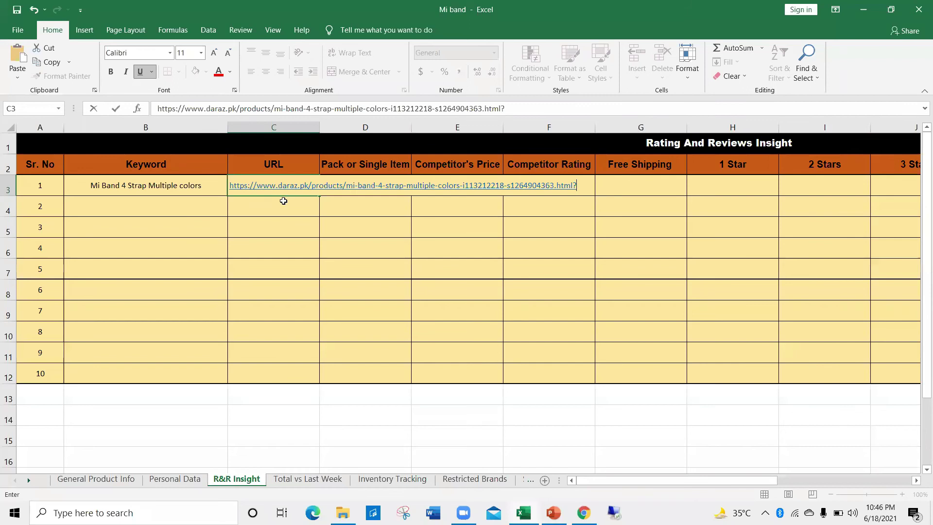
{"action": "left_click", "coordinate": [346, 206]}
{"action": "left_click", "coordinate": [308, 189]}
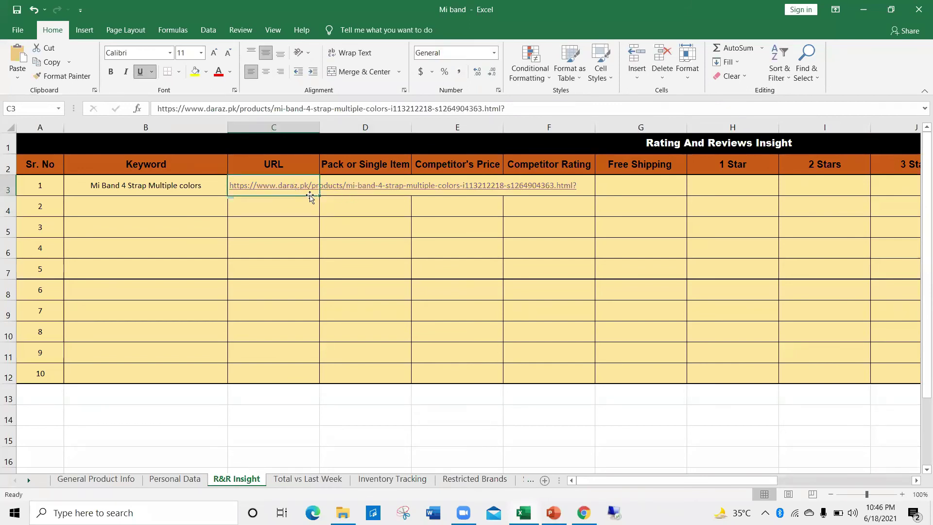
{"action": "left_click", "coordinate": [307, 190]}
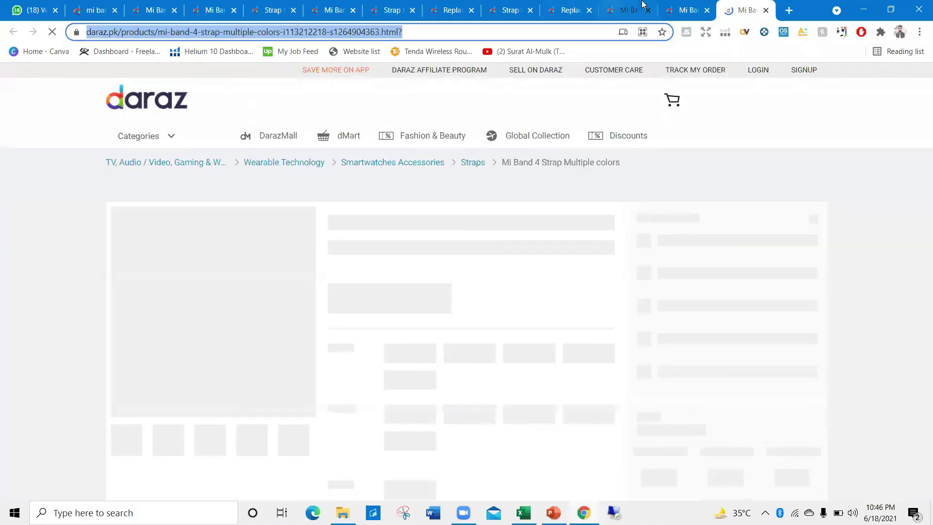
{"action": "left_click", "coordinate": [767, 10]}
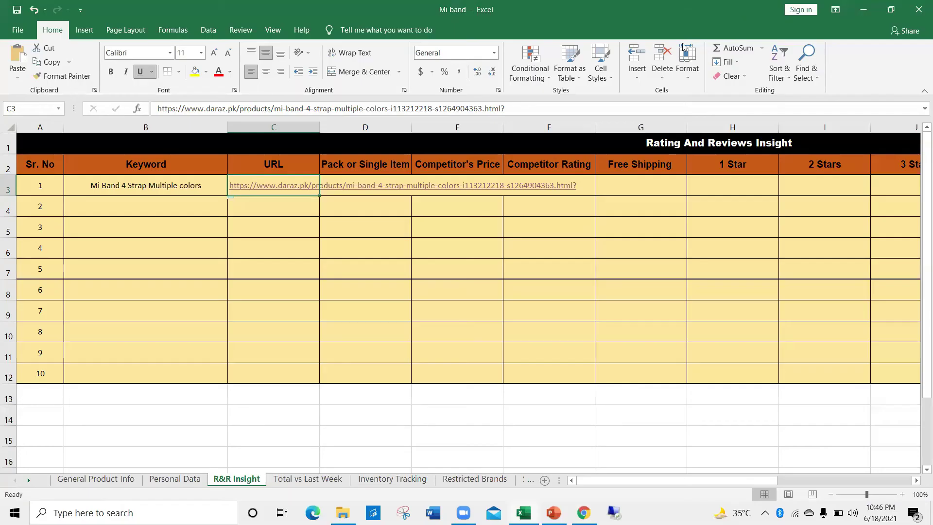
{"action": "right_click", "coordinate": [298, 189]}
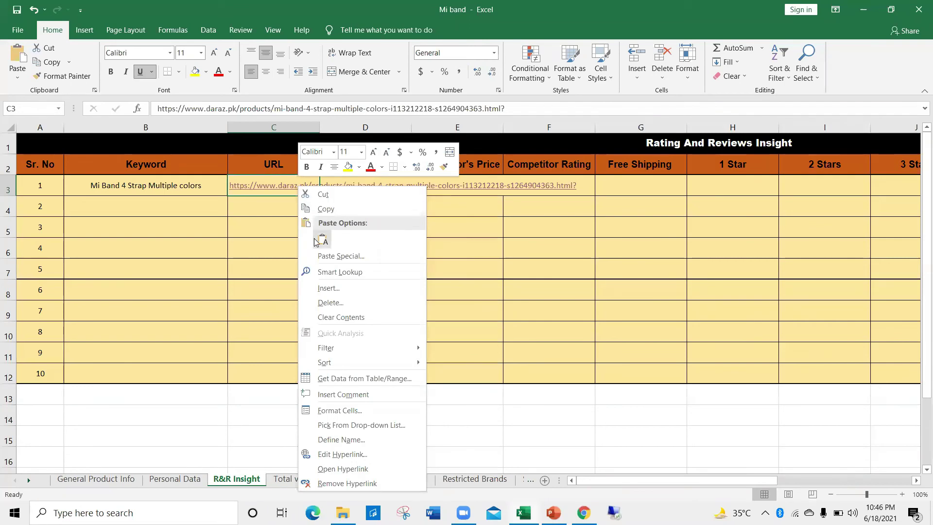
{"action": "left_click", "coordinate": [329, 302]}
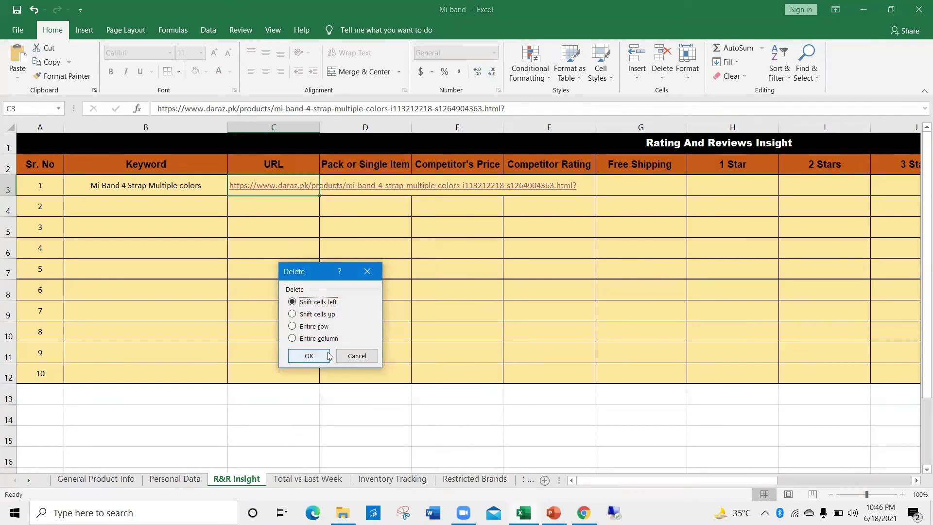
{"action": "left_click", "coordinate": [357, 356]}
Copy the full web address text in entry 1's URL cell and clear it from the cell.
{"action": "double_click", "coordinate": [279, 183]}
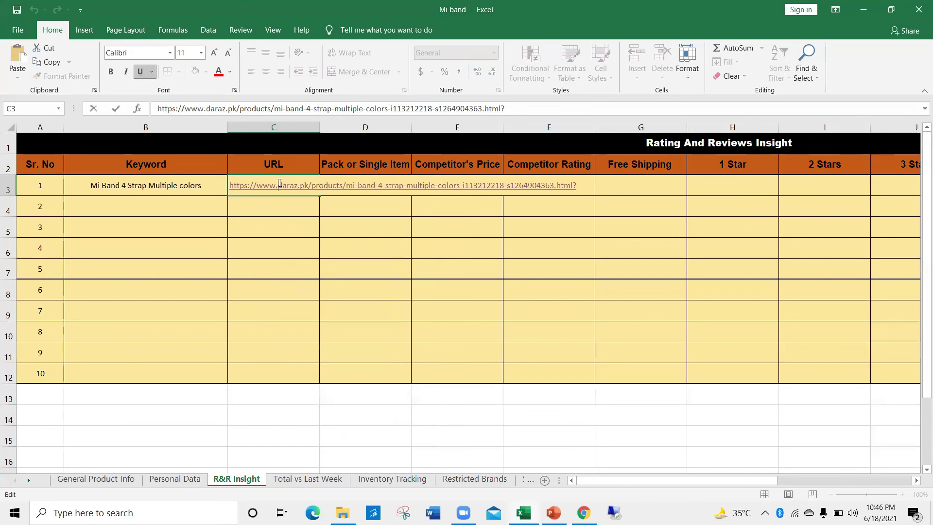
{"action": "left_click_drag", "start_coordinate": [582, 186], "coordinate": [212, 182]}
{"action": "key", "text": "ctrl+c"}
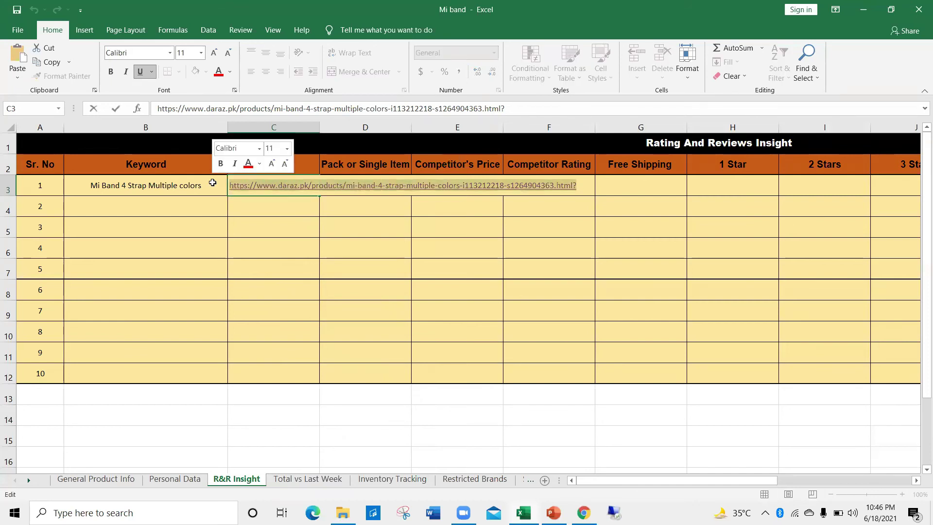
{"action": "key", "text": "Delete"}
{"action": "left_click", "coordinate": [253, 209]}
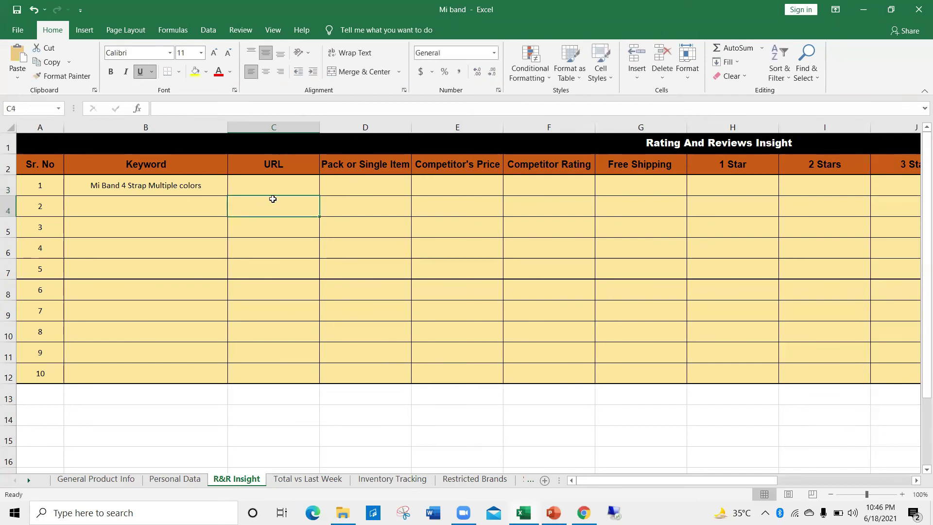
{"action": "double_click", "coordinate": [275, 182]}
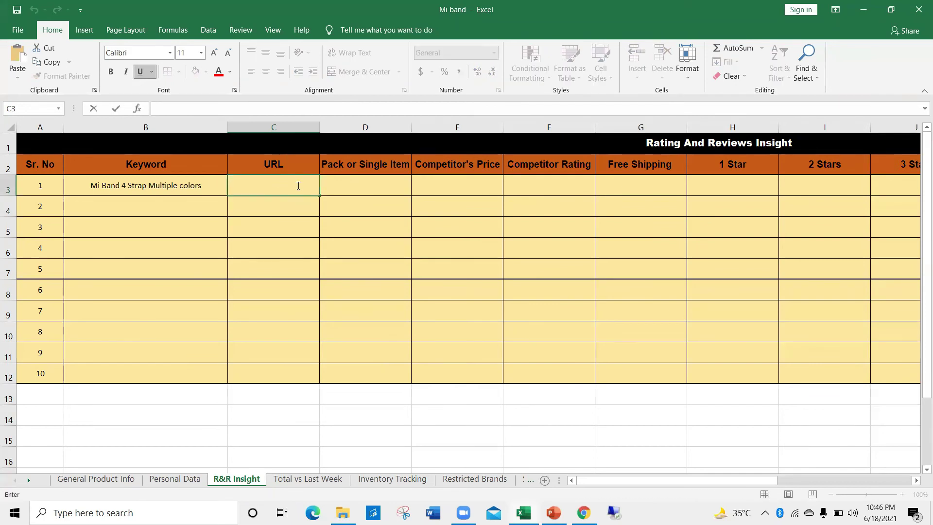
{"action": "left_click", "coordinate": [285, 161]}
{"action": "right_click", "coordinate": [282, 160]}
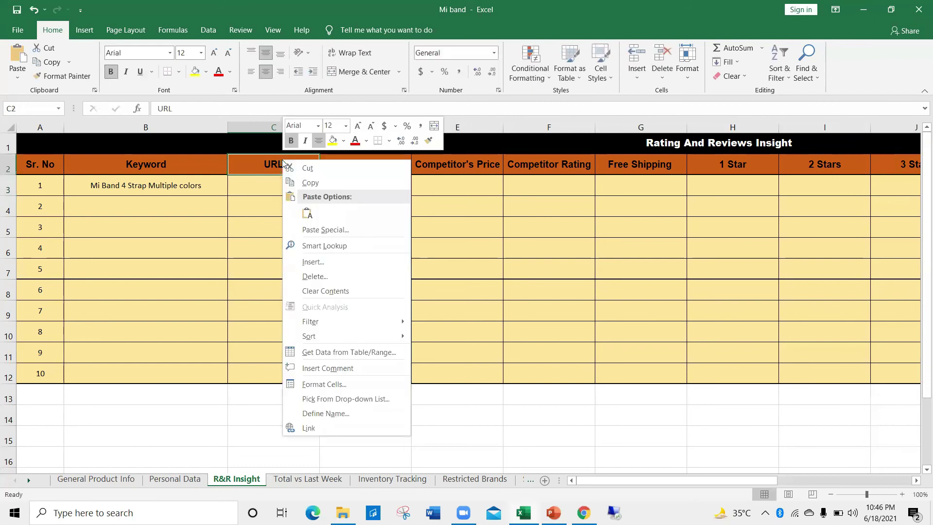
{"action": "key", "text": "Escape"}
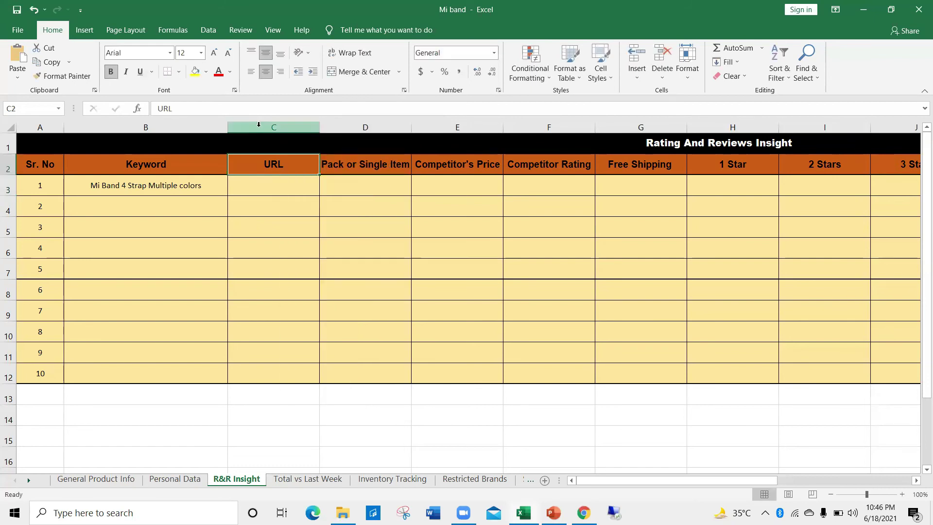
{"action": "right_click", "coordinate": [260, 127]}
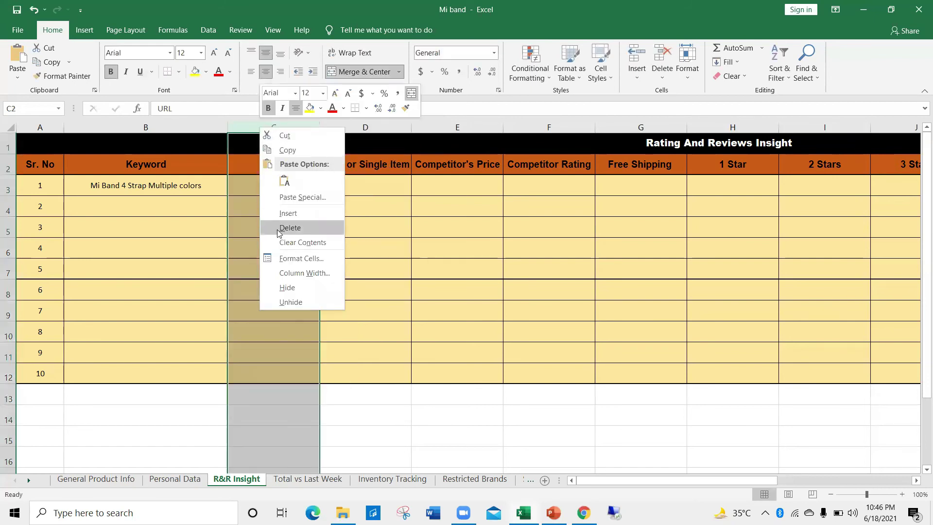
{"action": "left_click", "coordinate": [254, 158]}
{"action": "left_click", "coordinate": [255, 158]}
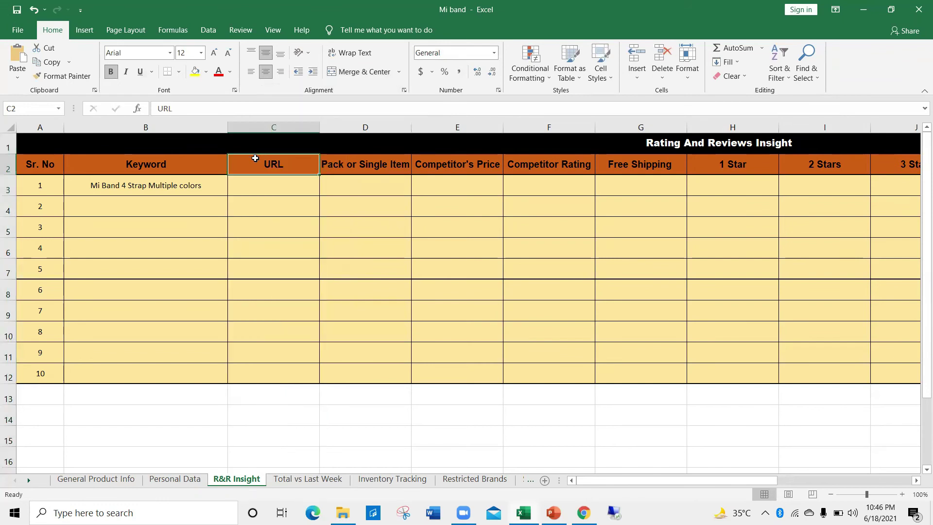
{"action": "left_click", "coordinate": [259, 128]}
{"action": "right_click", "coordinate": [260, 130]}
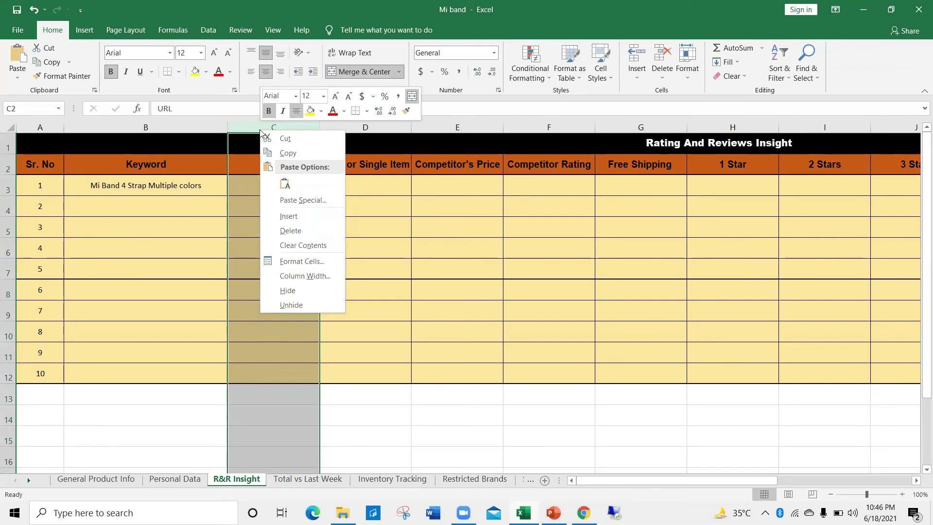
{"action": "key", "text": "Escape"}
{"action": "left_click", "coordinate": [250, 181]}
{"action": "right_click", "coordinate": [252, 181]}
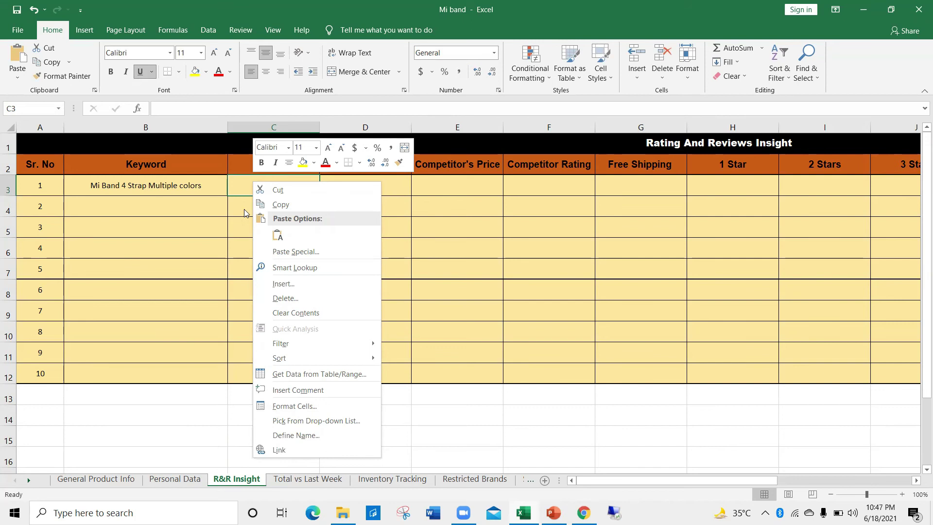
Paste the copied listing address back into entry 1's URL cell.
{"action": "left_click", "coordinate": [246, 182]}
{"action": "double_click", "coordinate": [246, 181]}
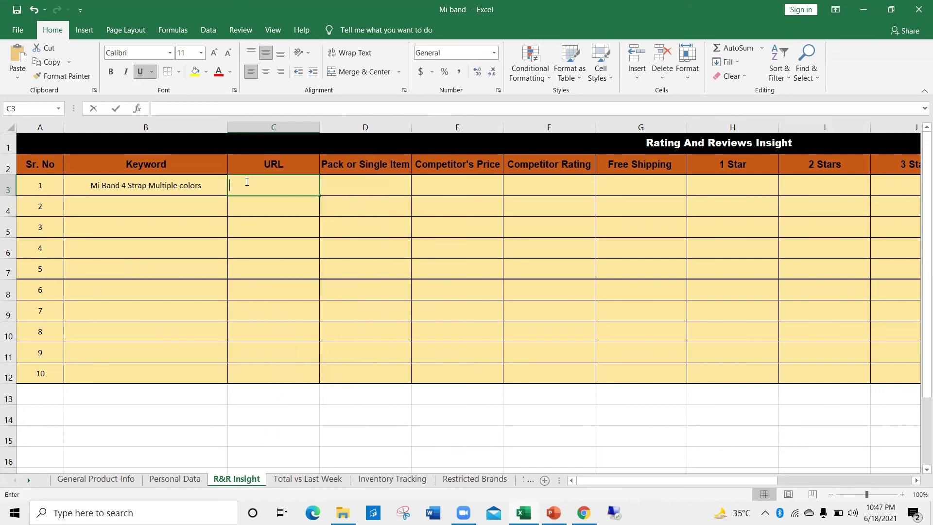
{"action": "key", "text": "ctrl+v"}
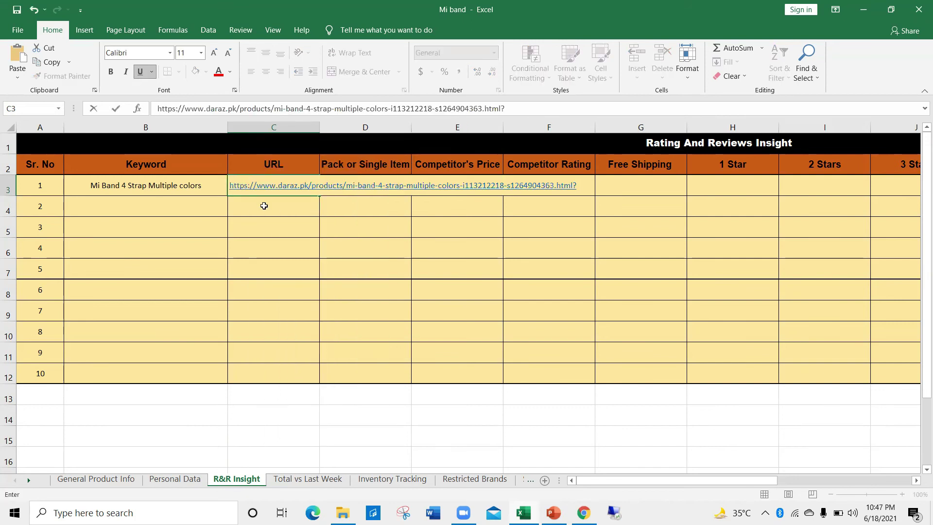
{"action": "key", "text": "Return"}
{"action": "left_click", "coordinate": [340, 204]}
{"action": "left_click", "coordinate": [321, 185]}
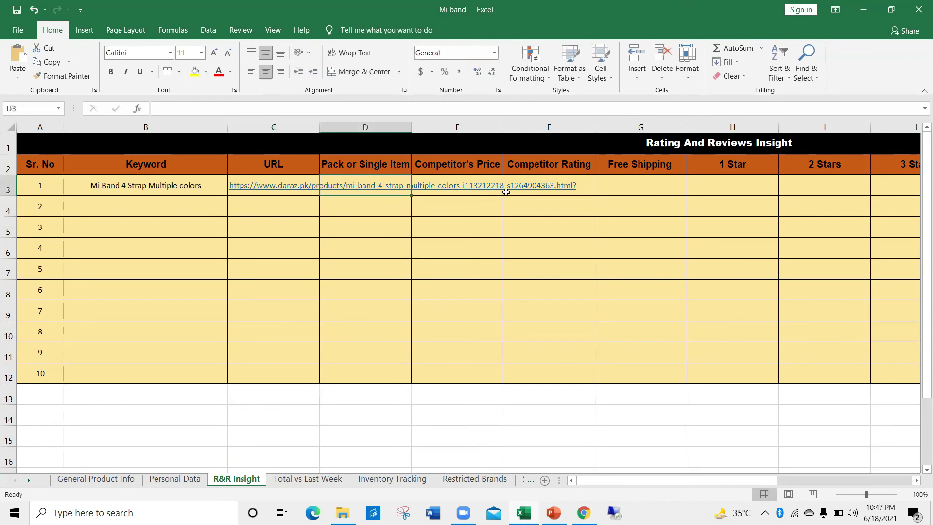
Remove the hyperlink from entry 1's URL cell, keeping the web address as plain text.
{"action": "right_click", "coordinate": [337, 185]}
{"action": "right_click", "coordinate": [282, 188]}
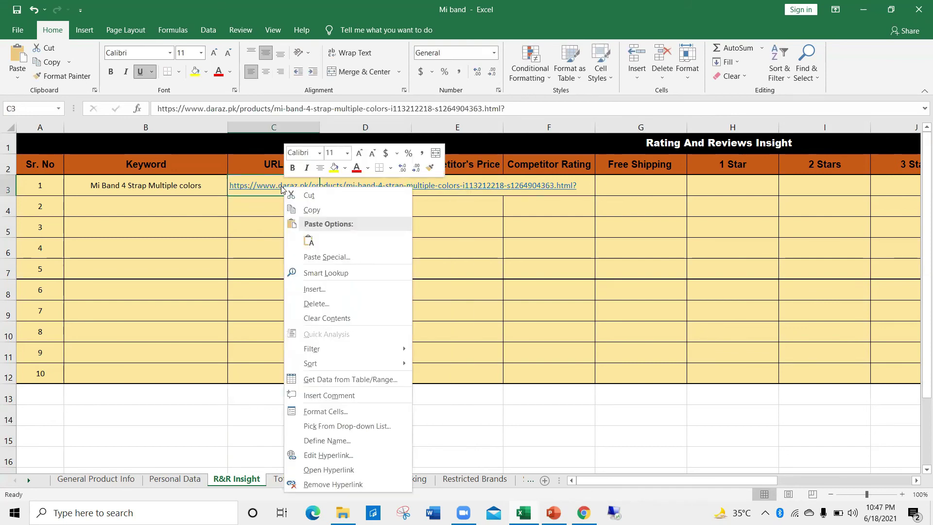
{"action": "right_click", "coordinate": [268, 186]}
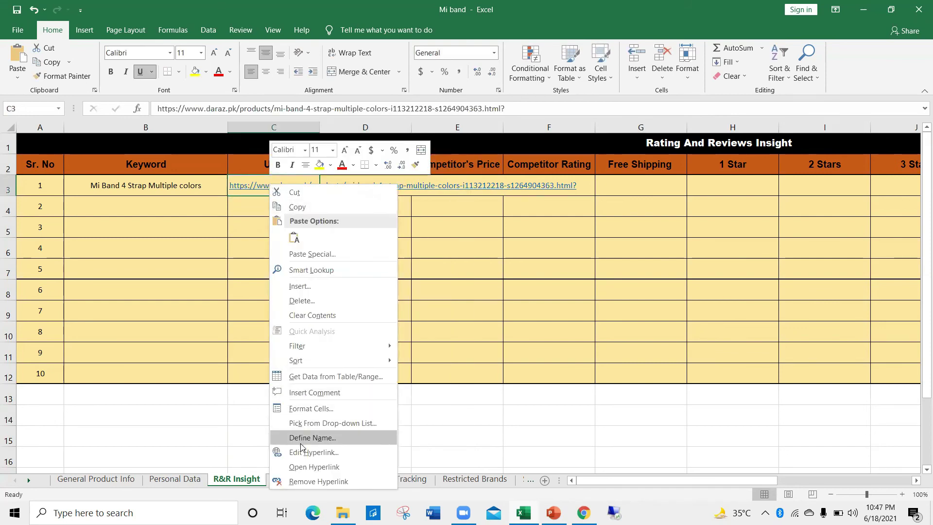
{"action": "left_click", "coordinate": [305, 481]}
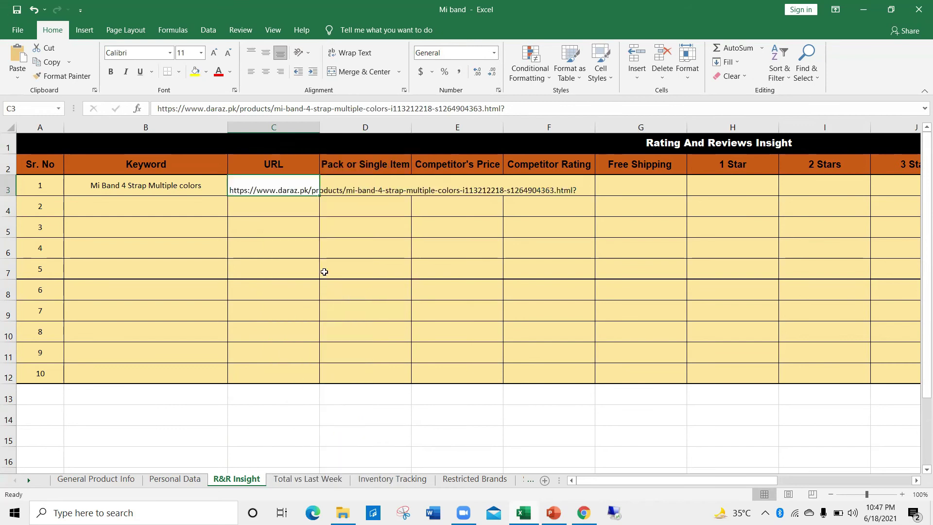
Clear entry 1's Pack or Single Item, Competitor's Price and Competitor Rating cells.
{"action": "left_click", "coordinate": [355, 193]}
{"action": "left_click", "coordinate": [486, 185]}
{"action": "left_click", "coordinate": [366, 184]}
{"action": "key", "text": "BackSpace"}
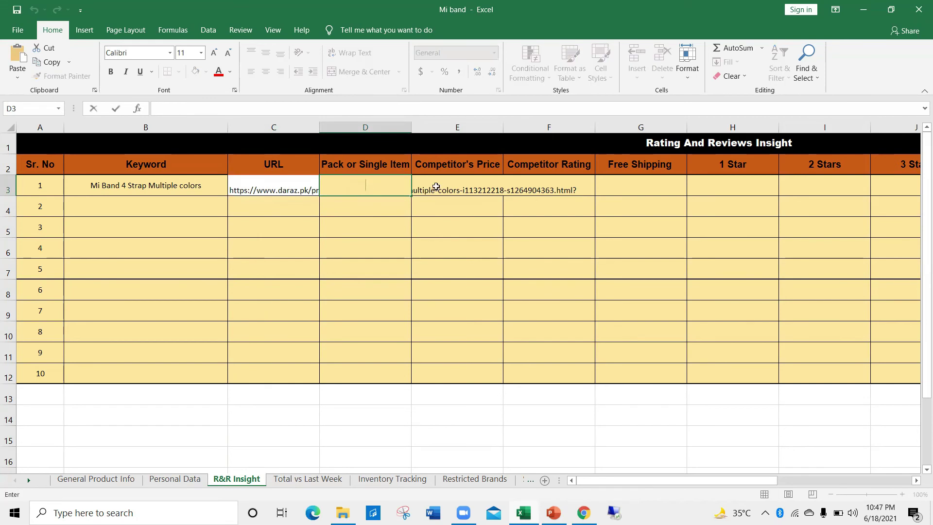
{"action": "left_click", "coordinate": [436, 186]}
{"action": "key", "text": "BackSpace"}
{"action": "left_click", "coordinate": [537, 184]}
{"action": "key", "text": "BackSpace"}
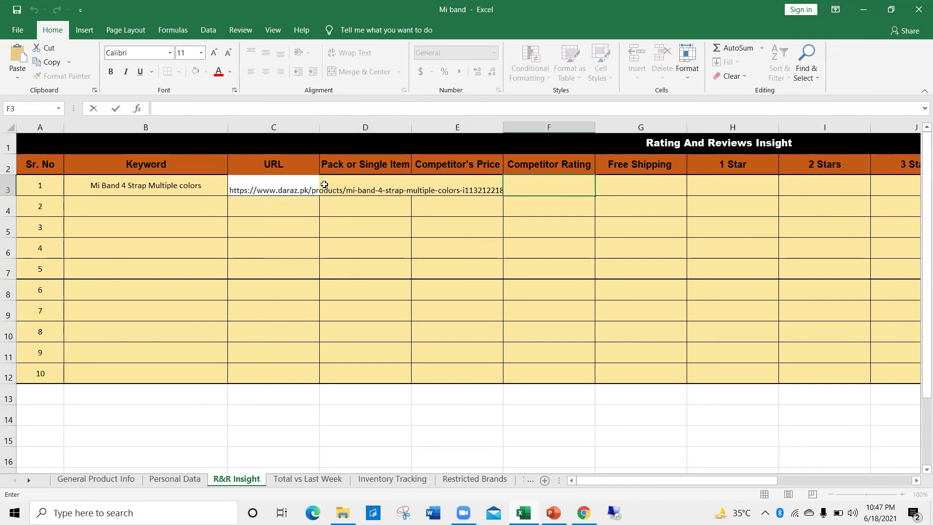
Re-enter the existing web address in entry 1's URL cell.
{"action": "left_click", "coordinate": [304, 187]}
{"action": "left_click", "coordinate": [378, 110]}
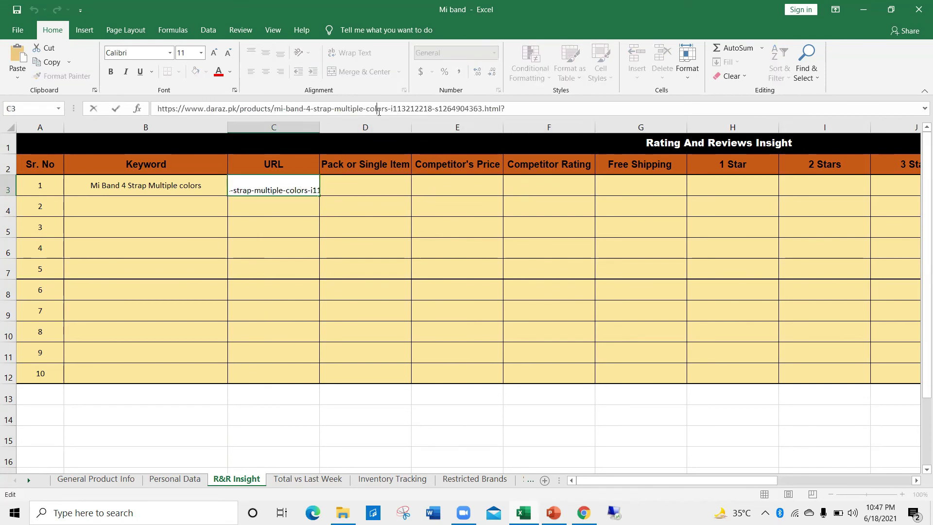
{"action": "key", "text": "End"}
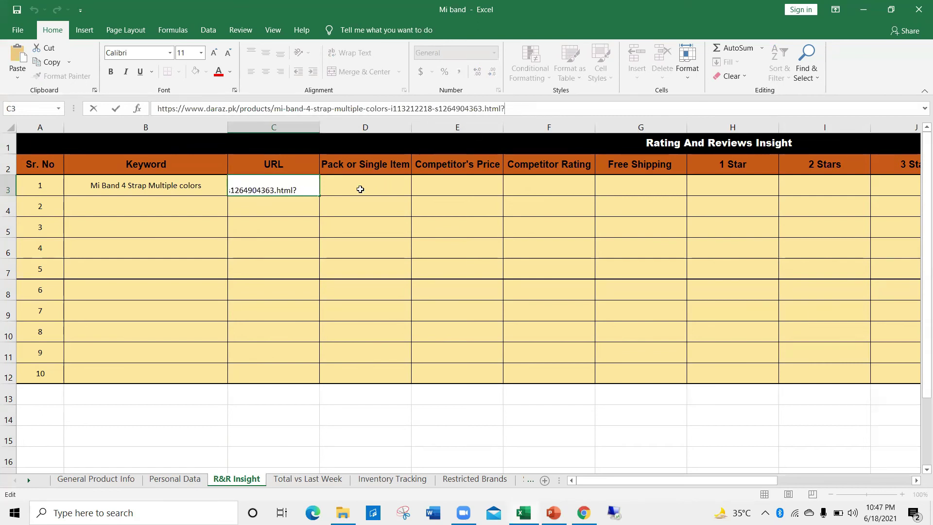
{"action": "left_click", "coordinate": [360, 212]}
{"action": "left_click", "coordinate": [290, 192]}
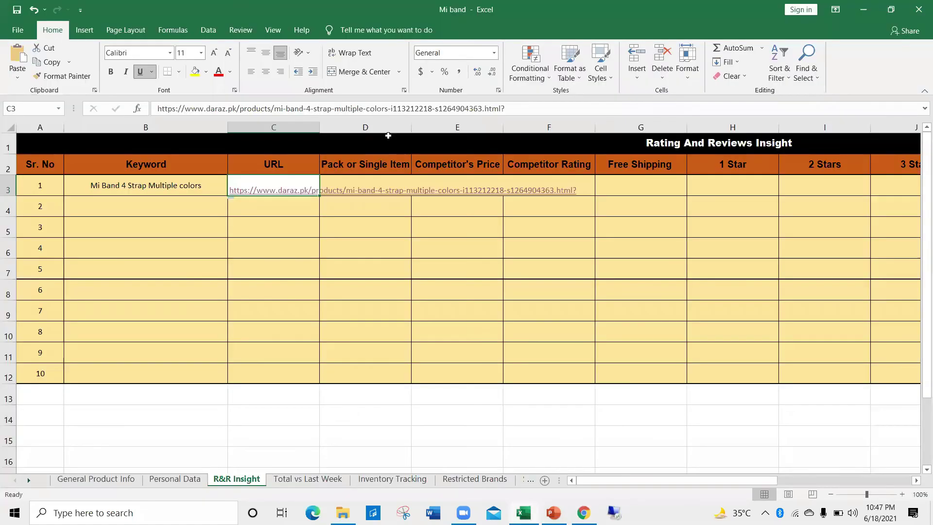
Delete the web address from entry 1's URL cell.
{"action": "key", "text": "alt+Tab"}
{"action": "left_click", "coordinate": [397, 109]}
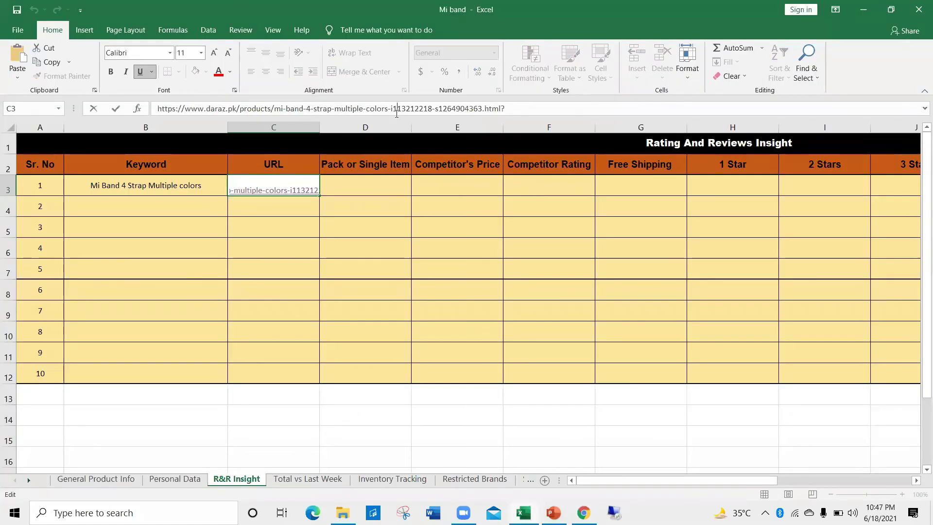
{"action": "left_click", "coordinate": [512, 105]}
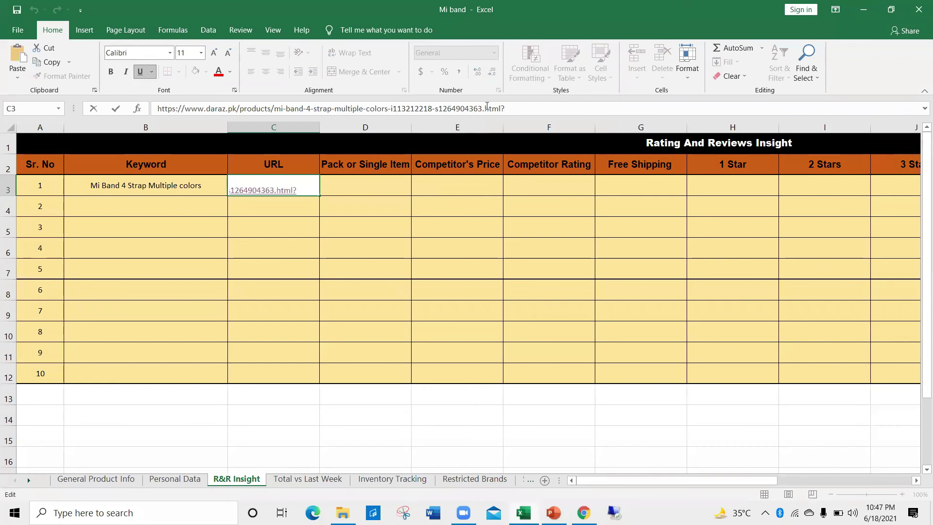
{"action": "triple_click", "coordinate": [173, 108]}
{"action": "key", "text": "BackSpace"}
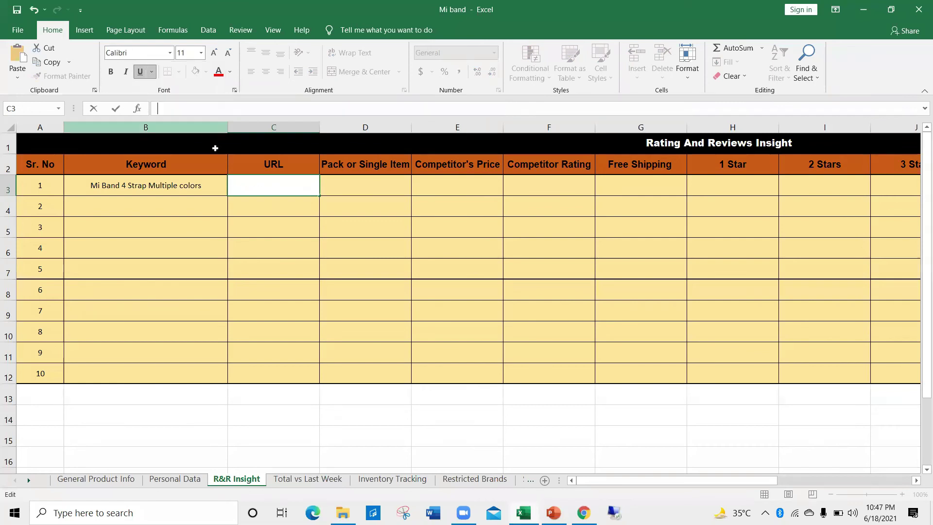
{"action": "left_click", "coordinate": [350, 199]}
{"action": "left_click", "coordinate": [286, 187]}
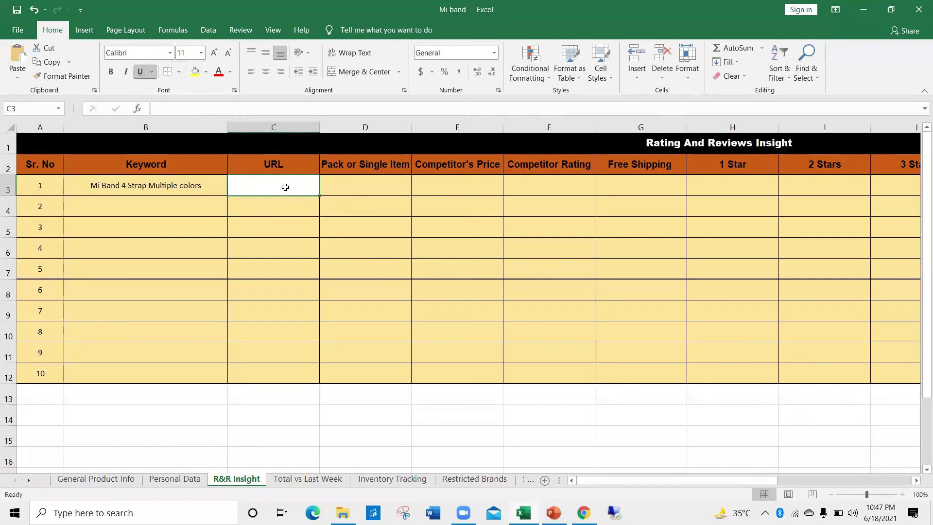
Set both the font colour and the fill of entry 1's empty URL cell to light gold, matching the neighbouring cells' fill.
{"action": "right_click", "coordinate": [286, 188]}
{"action": "left_click", "coordinate": [275, 182]}
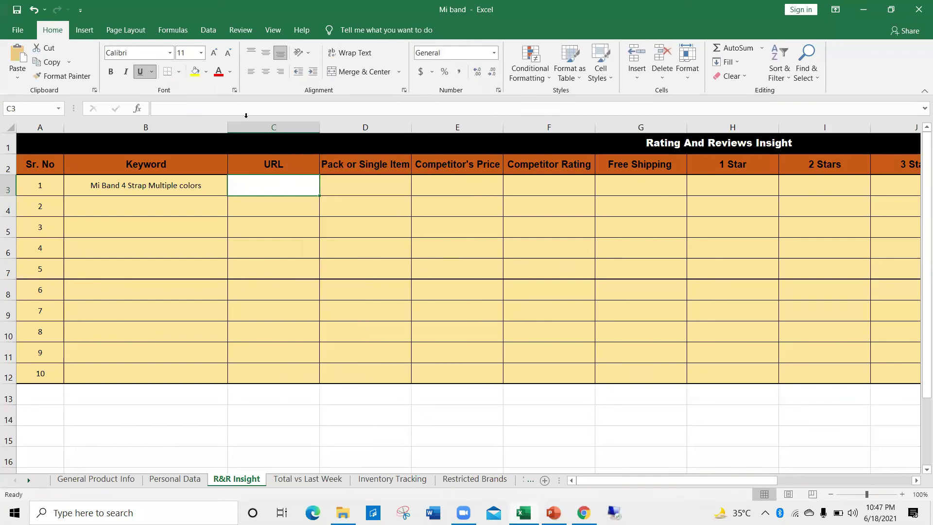
{"action": "left_click", "coordinate": [230, 72]}
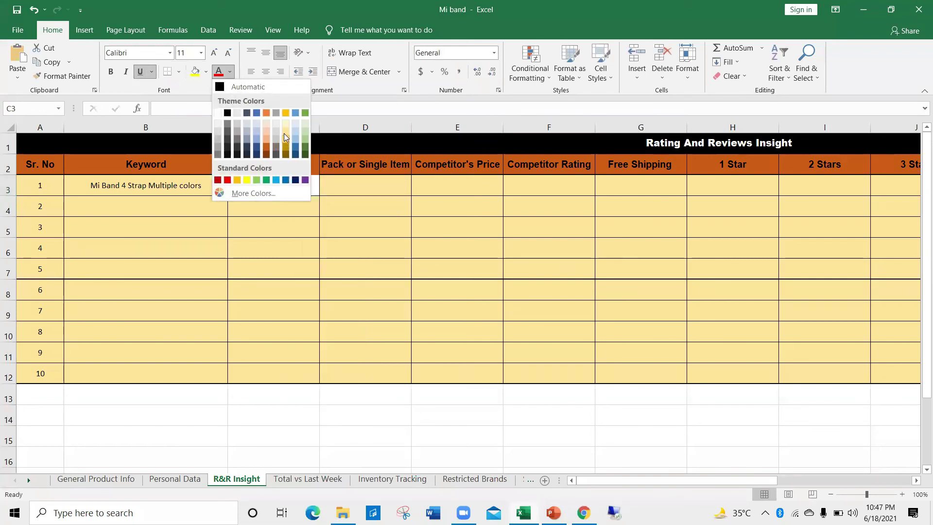
{"action": "left_click", "coordinate": [284, 133]}
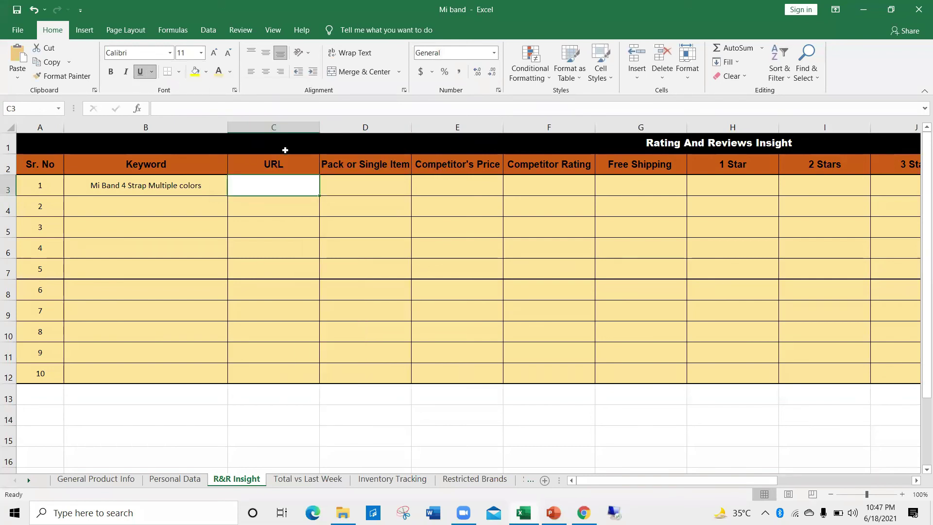
{"action": "left_click", "coordinate": [207, 72]}
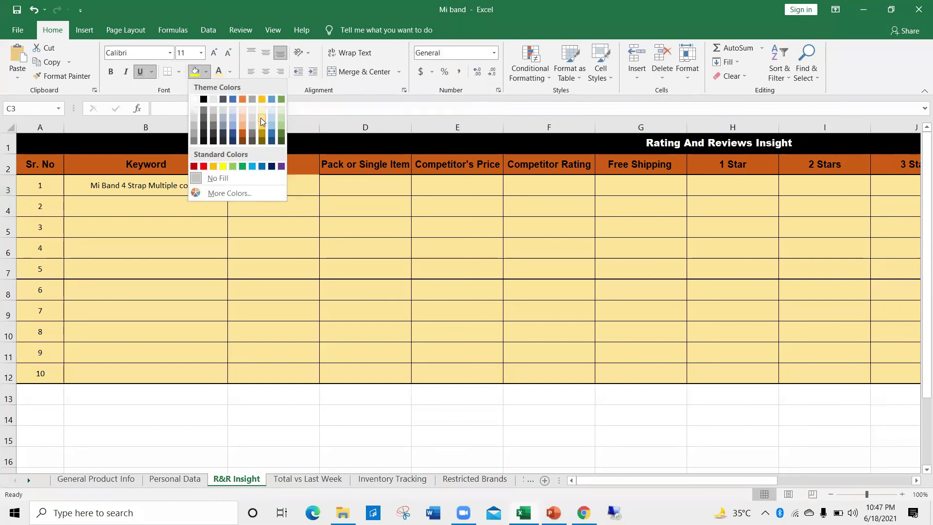
{"action": "left_click", "coordinate": [262, 121]}
{"action": "left_click", "coordinate": [327, 188]}
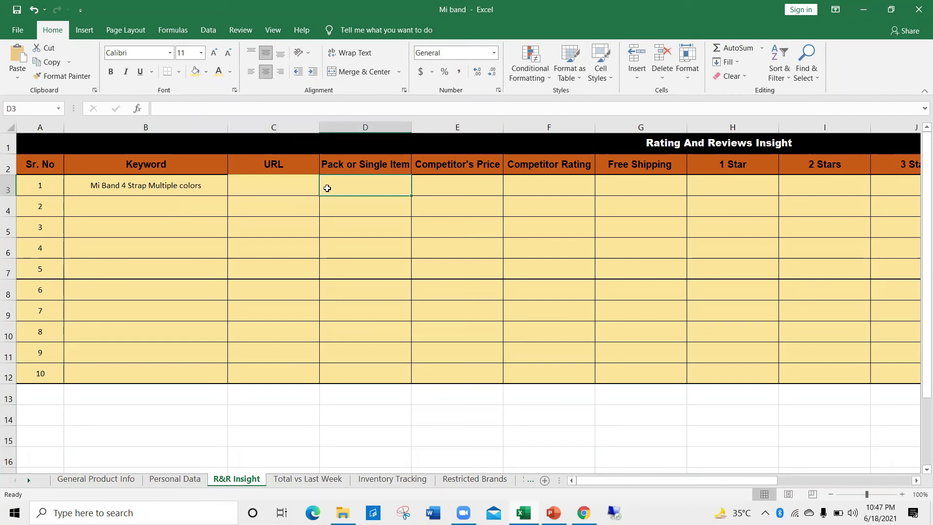
{"action": "left_click", "coordinate": [293, 188]}
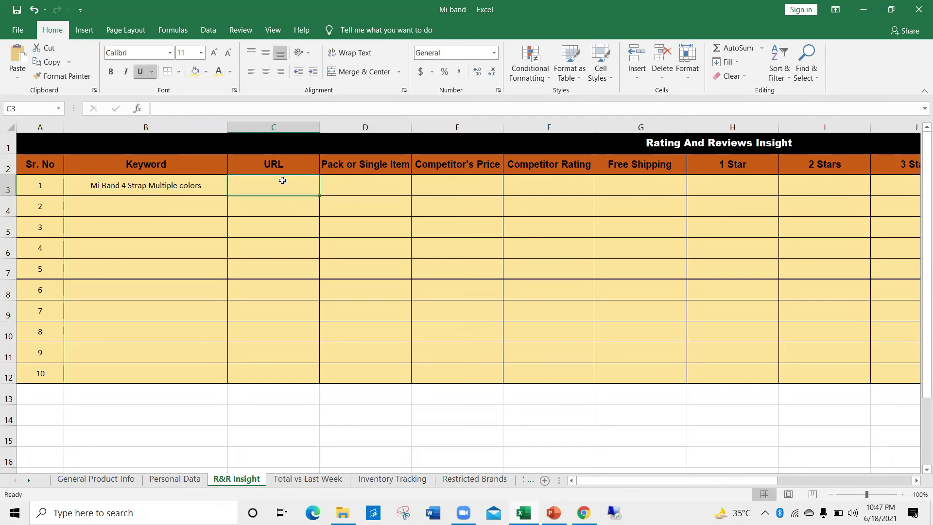
Open the Mi Band 4 Strap Multiple colors listing in Chrome, select its web address and return to Excel.
{"action": "key", "text": "alt+Tab"}
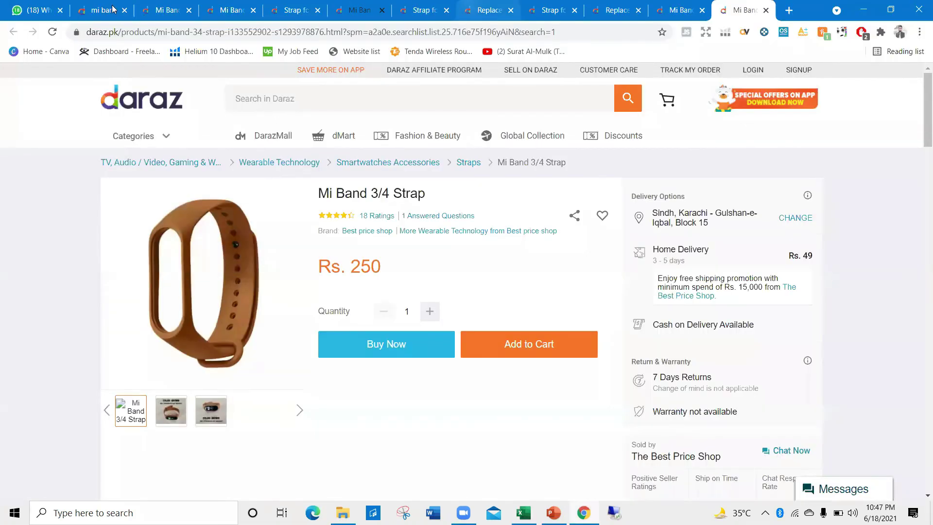
{"action": "key", "text": "ctrl+3"}
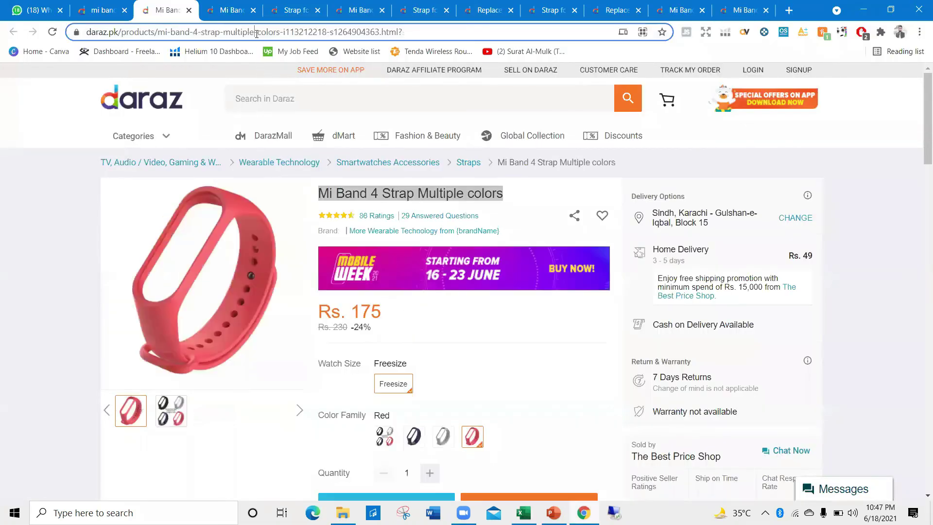
{"action": "key", "text": "alt+Tab"}
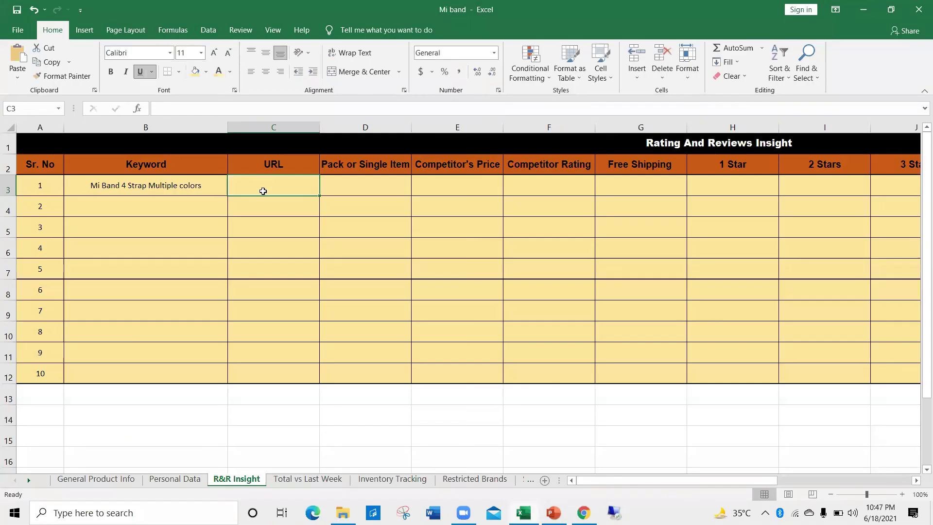
Enter "signel" under Pack or Single Item and the Daraz listing's price, 175, under Competitor's Price for entry 1 in Excel.
{"action": "double_click", "coordinate": [339, 184]}
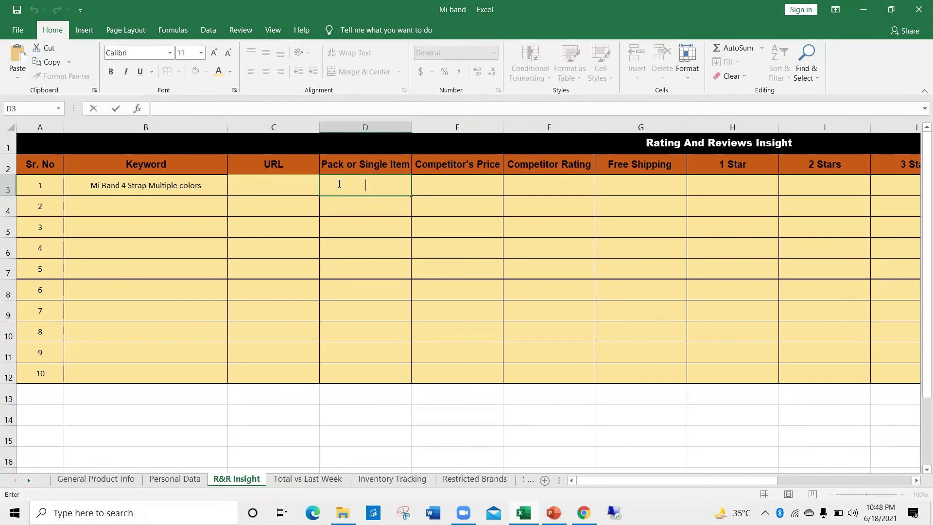
{"action": "type", "text": "signel"}
{"action": "left_click", "coordinate": [443, 188]}
{"action": "key", "text": "alt+Tab"}
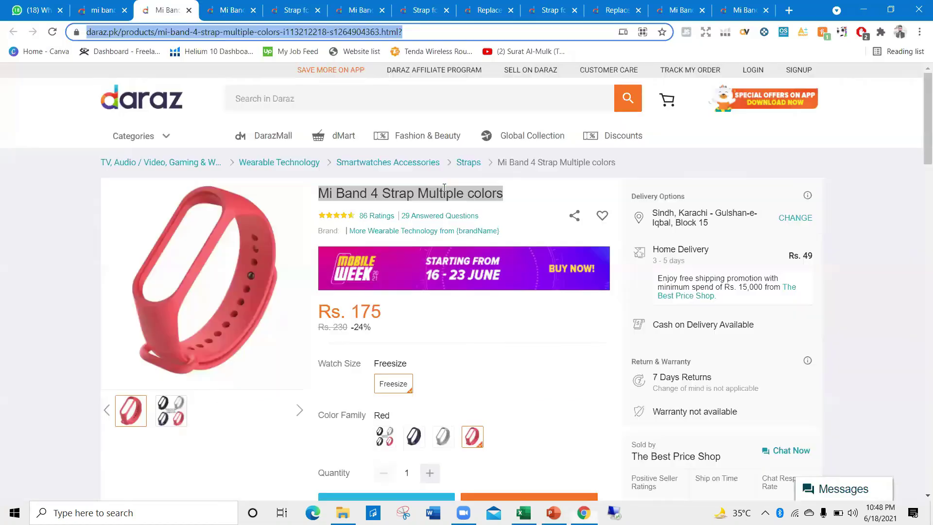
{"action": "key", "text": "alt+Tab"}
{"action": "key", "text": "alt+Tab"}
{"action": "key", "text": "alt+Tab"}
{"action": "type", "text": "175"}
Check the listing's overall rating on Daraz and enter 4./5 under Competitor Rating for entry 1 in Excel.
{"action": "left_click", "coordinate": [544, 188]}
{"action": "key", "text": "alt+Tab"}
{"action": "key", "text": "alt+Tab"}
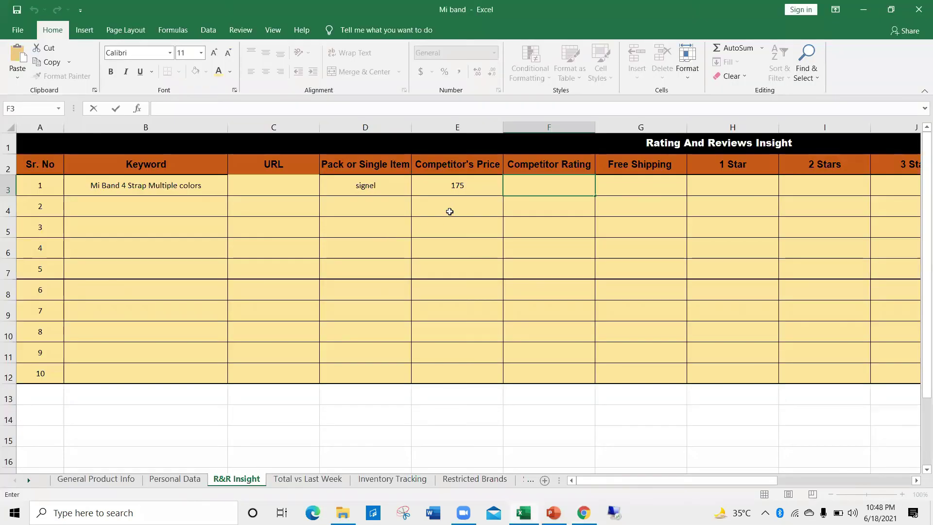
{"action": "key", "text": "alt+Tab"}
{"action": "scroll", "coordinate": [146, 232], "scroll_direction": "down", "scroll_amount": 10}
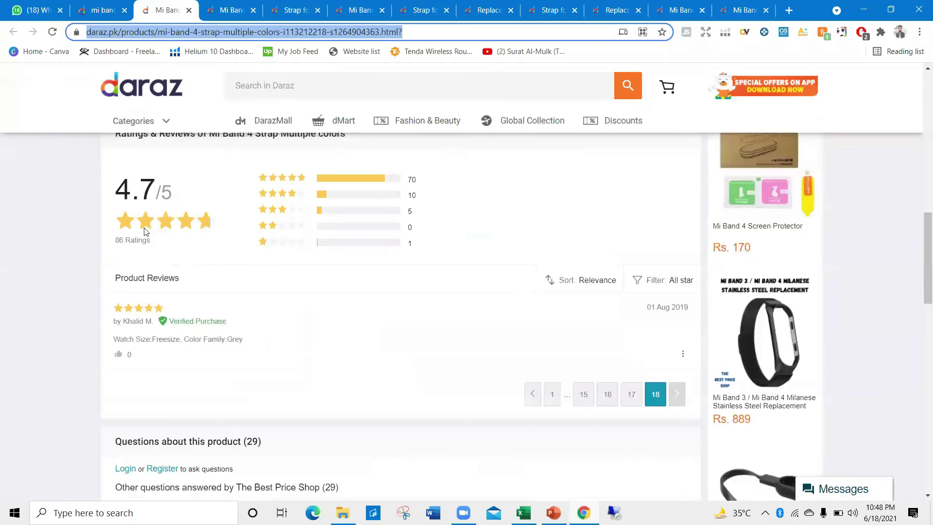
{"action": "key", "text": "alt+Tab"}
{"action": "type", "text": "4"}
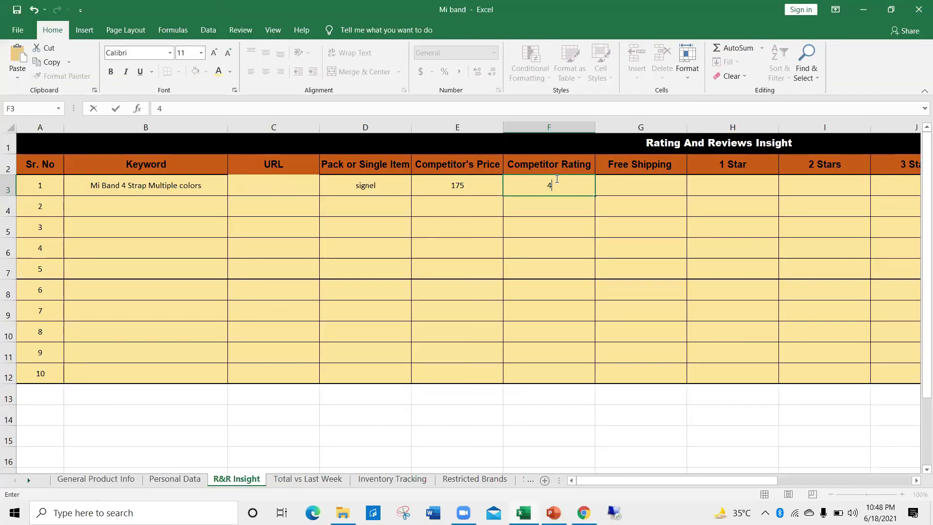
{"action": "type", "text": "./5"}
Check the listing's delivery terms on Daraz and enter "no" under Free Shipping for entry 1 in Excel.
{"action": "left_click", "coordinate": [613, 188]}
{"action": "key", "text": "alt+Tab"}
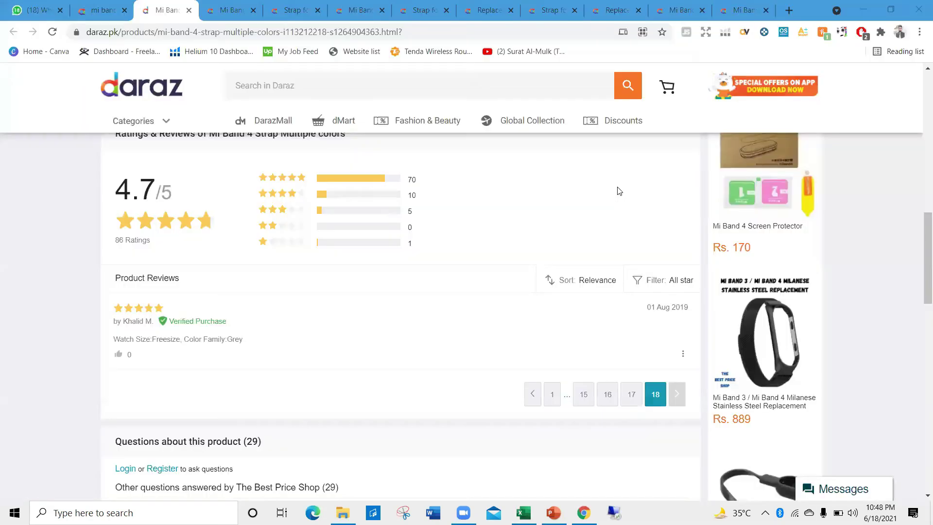
{"action": "scroll", "coordinate": [406, 192], "scroll_direction": "up", "scroll_amount": 15}
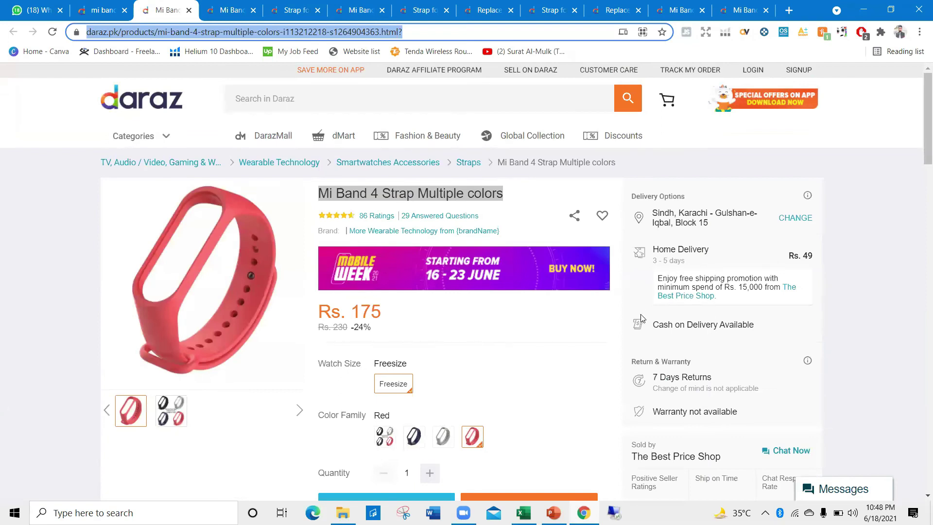
{"action": "key", "text": "alt+Tab"}
{"action": "type", "text": "no"}
Look up the listing's star breakdown on Daraz and enter 1 under 1 Star and 0 under 2 Stars for entry 1.
{"action": "left_click", "coordinate": [704, 190]}
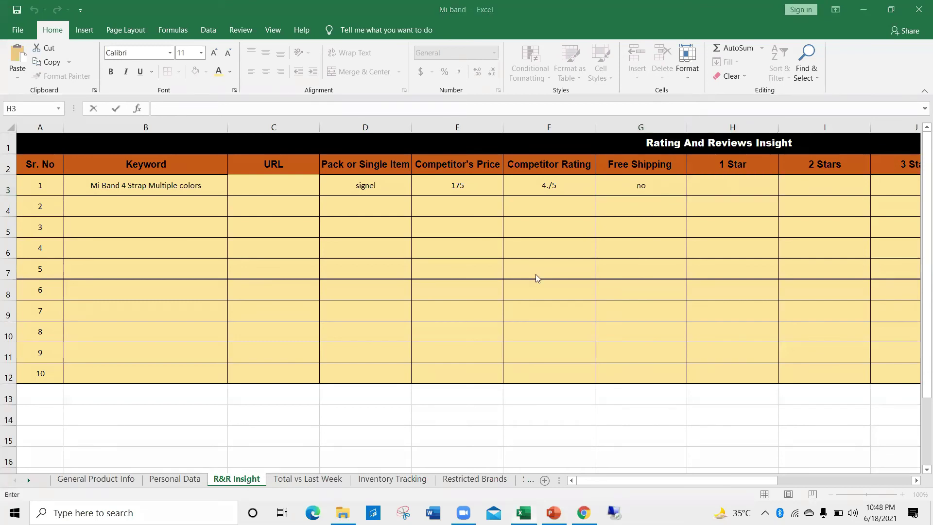
{"action": "key", "text": "alt+Tab"}
{"action": "scroll", "coordinate": [349, 296], "scroll_direction": "down", "scroll_amount": 10}
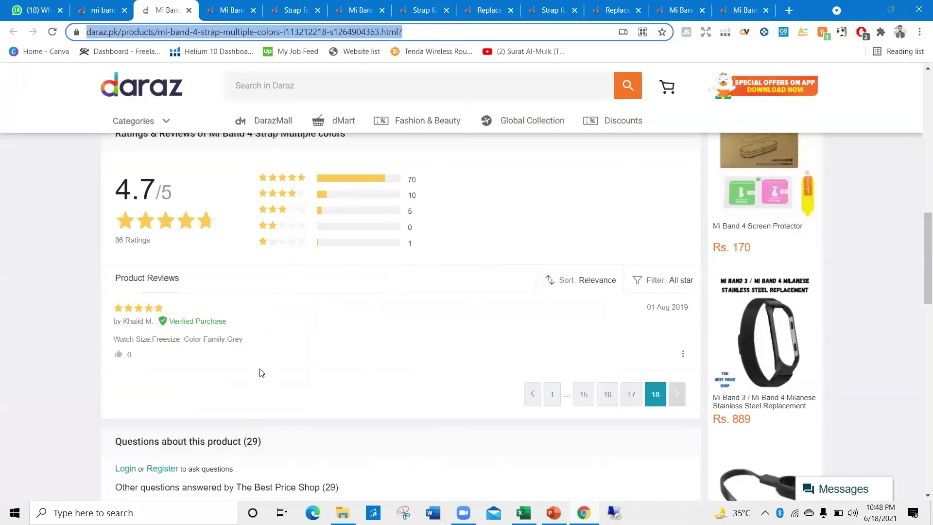
{"action": "scroll", "coordinate": [311, 369], "scroll_direction": "up", "scroll_amount": 2}
{"action": "key", "text": "alt+Tab"}
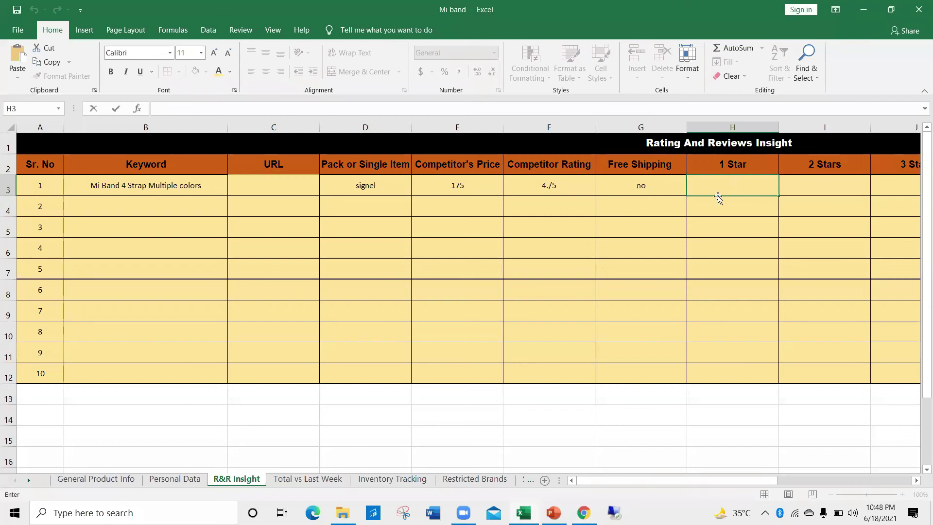
{"action": "key", "text": "alt+Tab"}
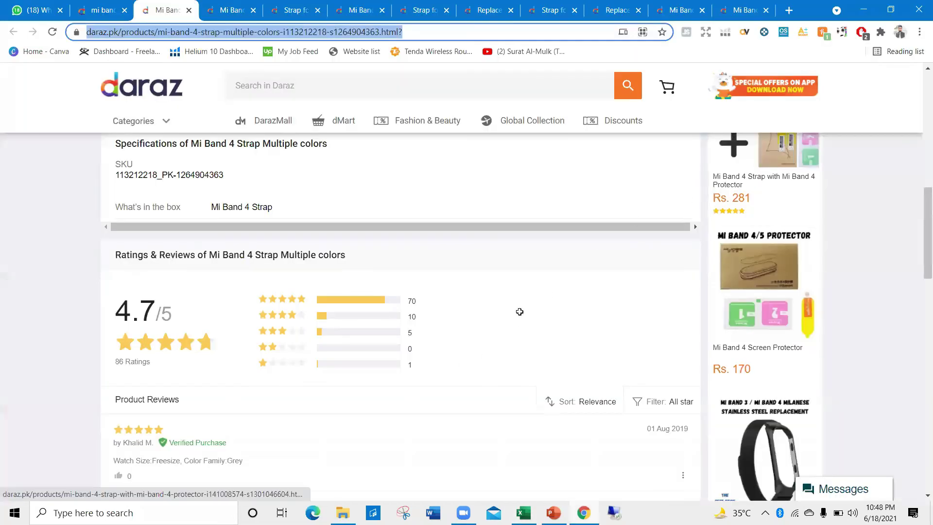
{"action": "key", "text": "alt+Tab"}
{"action": "left_click", "coordinate": [807, 183]}
{"action": "type", "text": "0"}
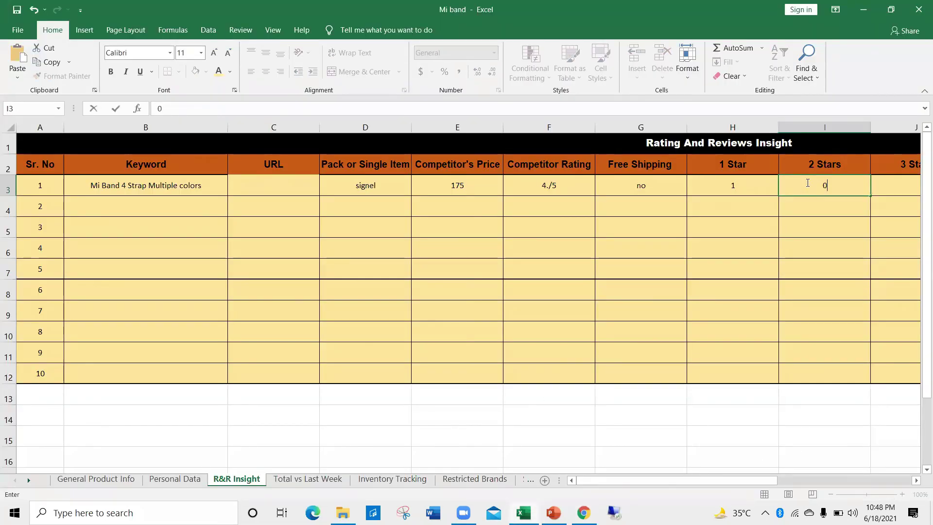
Enter the listing's review counts for entry 1 from Daraz: 5 under 3 Stars and 10 under 4 Stars.
{"action": "key", "text": "alt+Tab"}
{"action": "key", "text": "alt+Tab"}
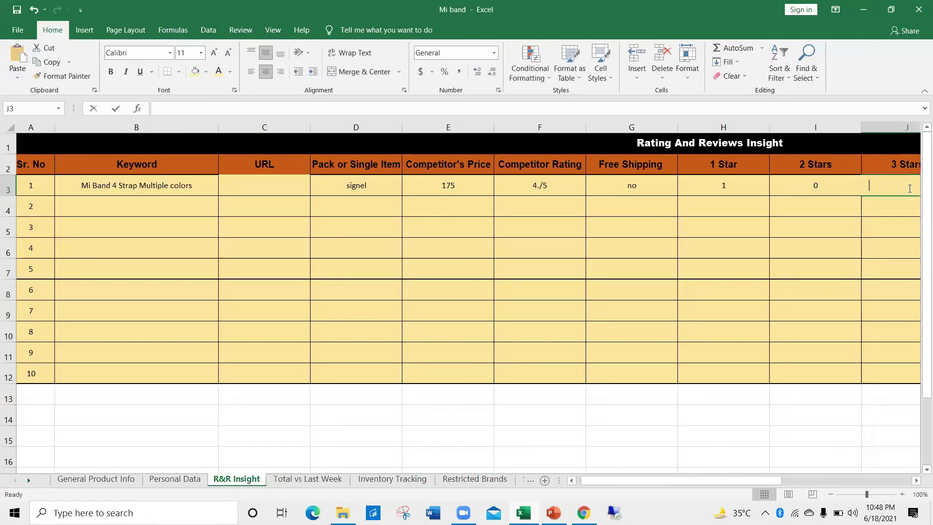
{"action": "type", "text": "0"}
{"action": "key", "text": "Tab"}
{"action": "key", "text": "alt+Tab"}
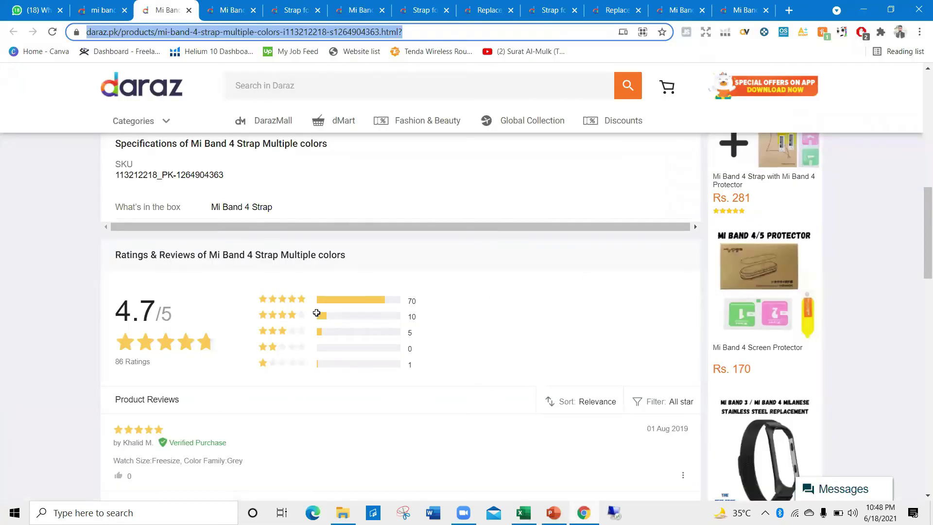
{"action": "key", "text": "alt+Tab"}
{"action": "type", "text": "1"}
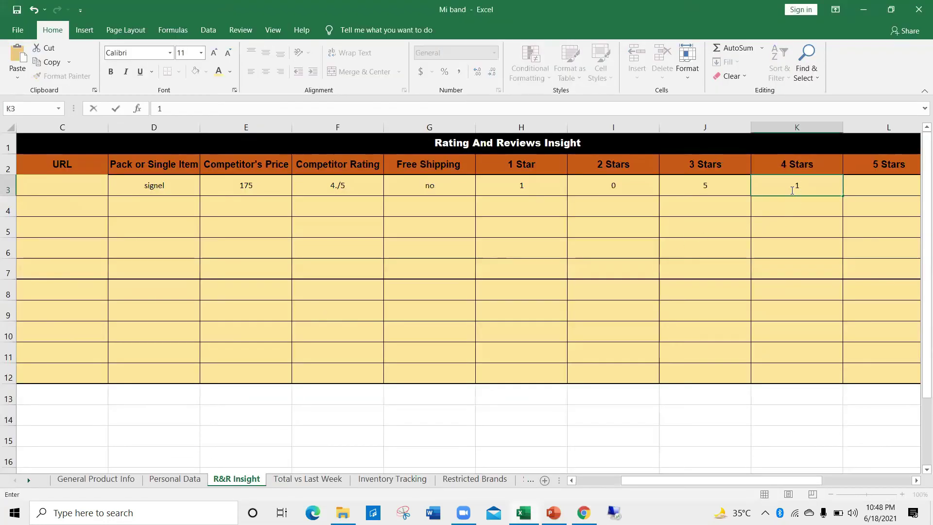
{"action": "type", "text": "0"}
Check the listing's five-star count on Daraz and enter 70 under 5 Stars for entry 1 in Excel.
{"action": "left_click", "coordinate": [893, 185]}
{"action": "key", "text": "alt+Tab"}
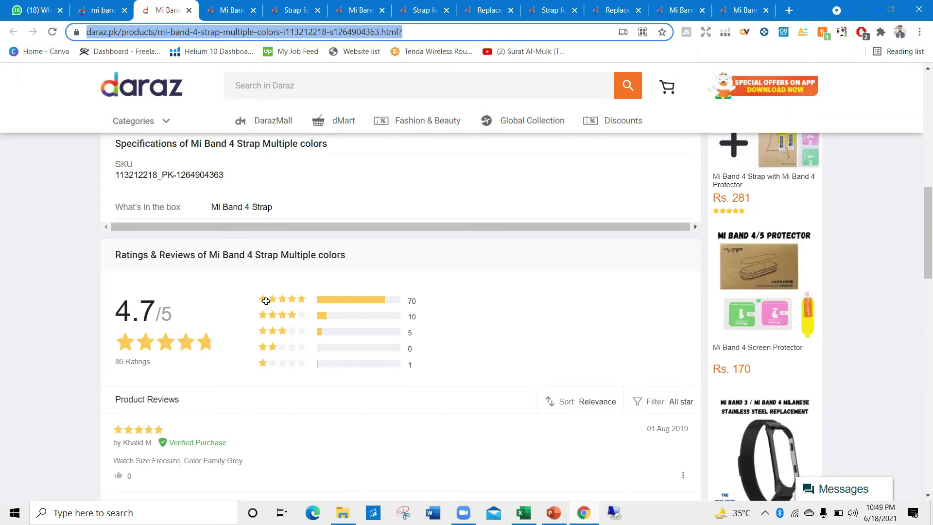
{"action": "key", "text": "alt+Tab"}
{"action": "type", "text": "1"}
{"action": "key", "text": "BackSpace"}
{"action": "type", "text": "70"}
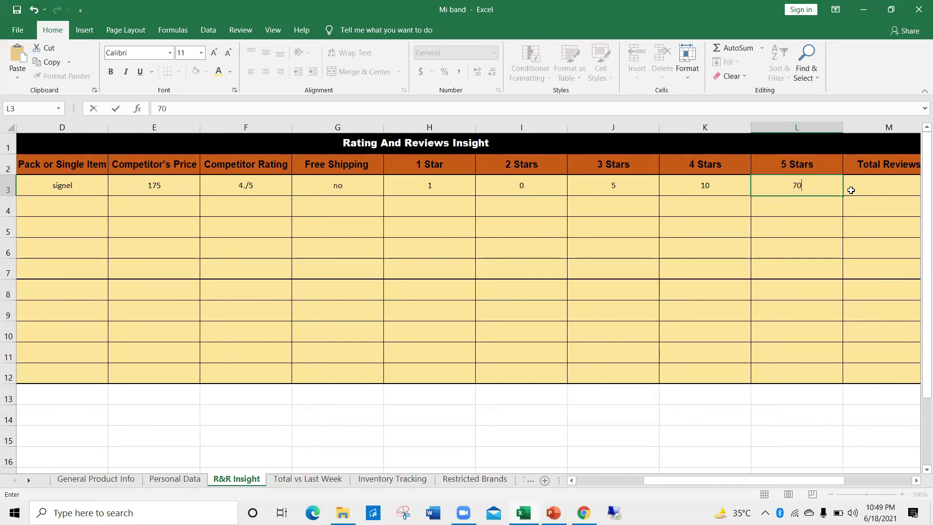
Enter 86 under Total Reviews for entry 1 and check it against the listing's ratings count on Daraz.
{"action": "key", "text": "Tab"}
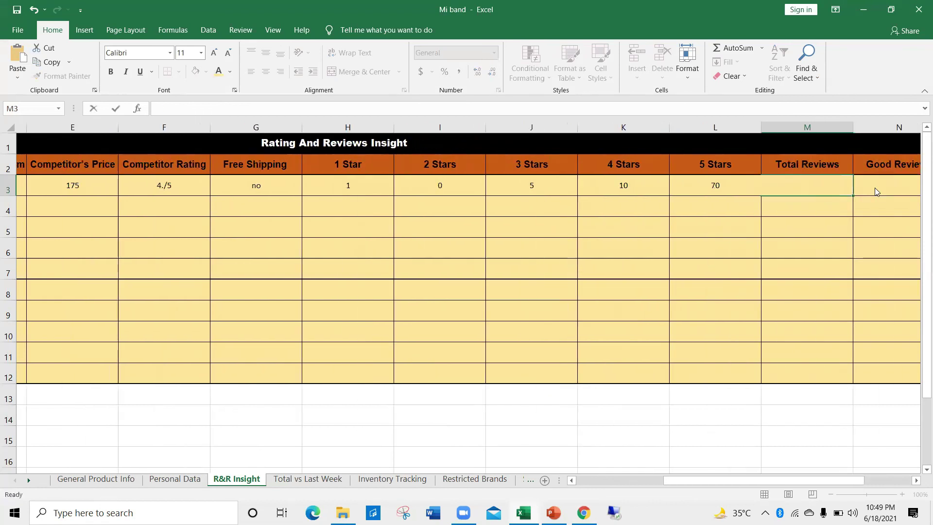
{"action": "key", "text": "alt+Tab"}
{"action": "key", "text": "alt+Tab"}
{"action": "type", "text": "86"}
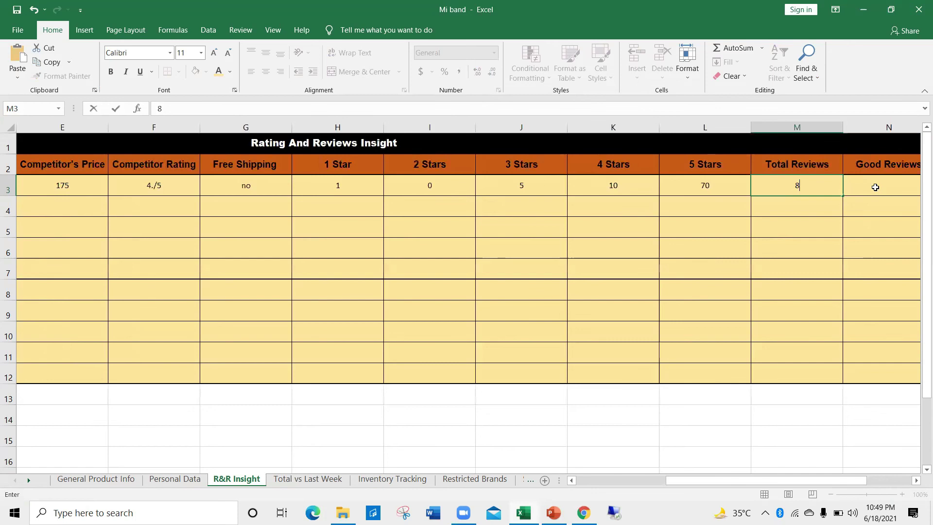
{"action": "key", "text": "alt+Tab"}
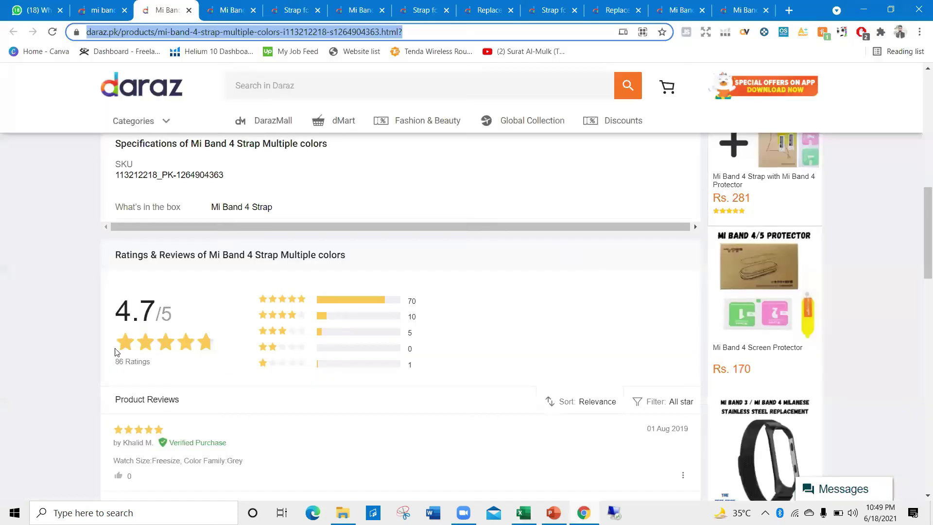
{"action": "left_click", "coordinate": [158, 367]}
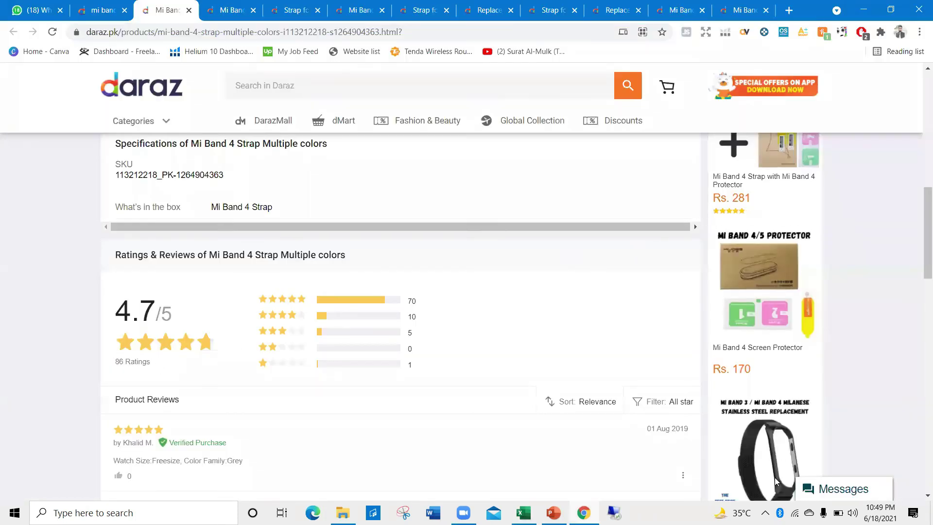
Review the listing's star breakdown on Daraz and enter 80 under Good Reviews for entry 1 in Excel.
{"action": "key", "text": "alt+Tab"}
{"action": "scroll", "coordinate": [676, 213], "scroll_direction": "right", "scroll_amount": 3}
{"action": "left_click", "coordinate": [685, 183]}
{"action": "key", "text": "alt+Tab"}
{"action": "key", "text": "alt+Tab"}
{"action": "key", "text": "alt+Tab"}
{"action": "key", "text": "alt+Tab"}
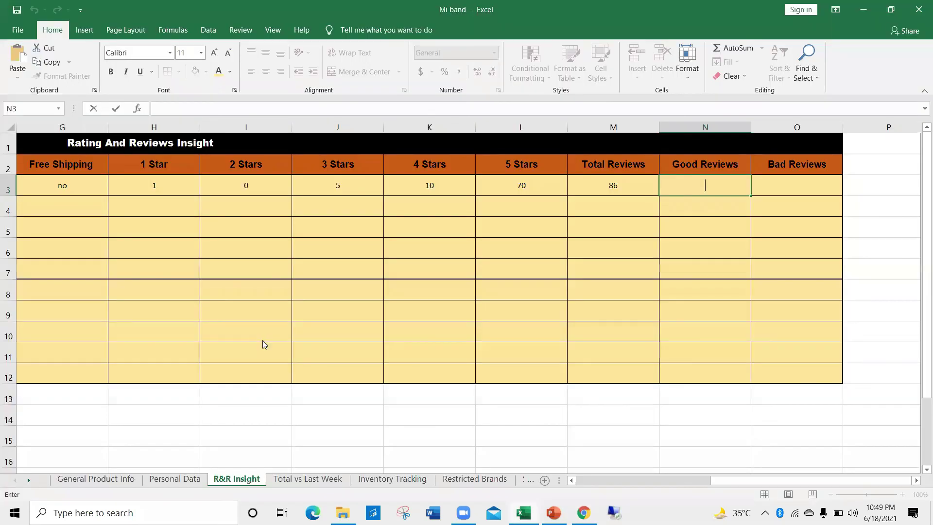
{"action": "key", "text": "alt+Tab"}
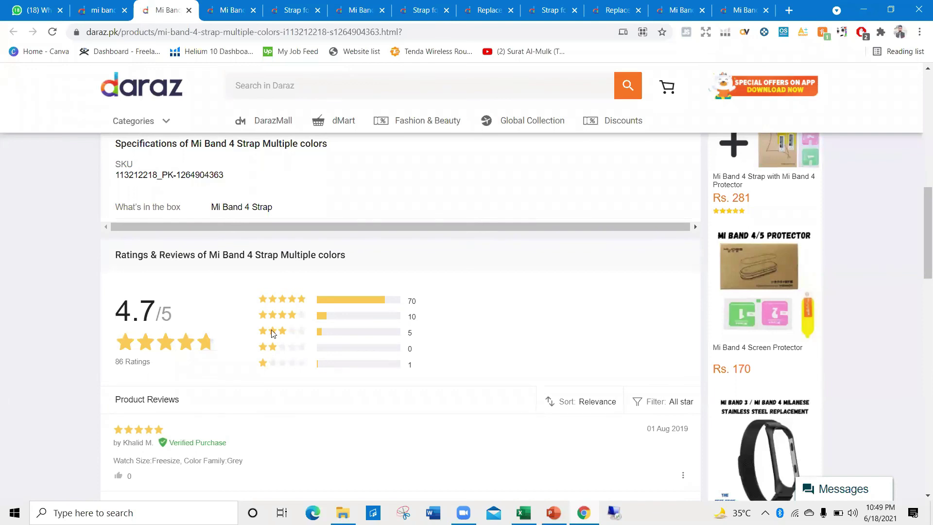
{"action": "key", "text": "alt+Tab"}
{"action": "left_click", "coordinate": [690, 193]}
{"action": "type", "text": "80"}
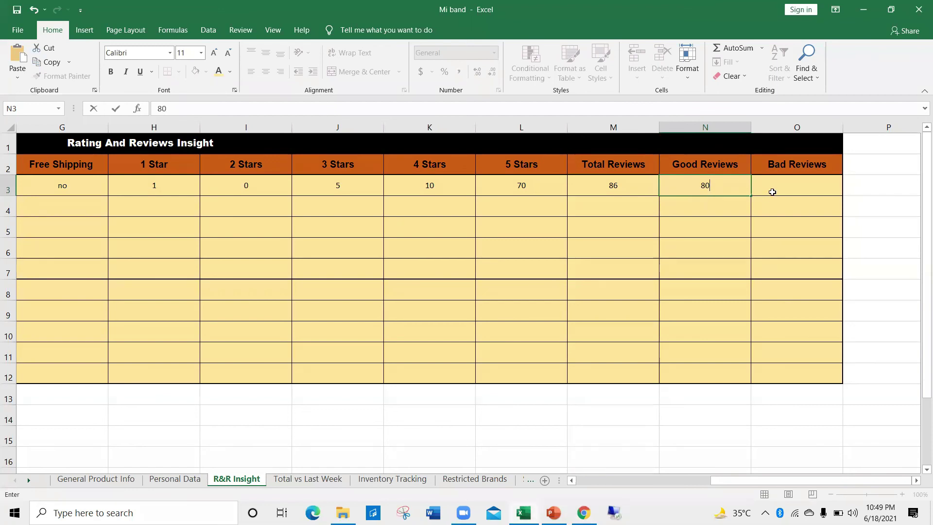
Check the listing's low-star counts on Daraz and enter 1 under Bad Reviews for entry 1 in Excel.
{"action": "key", "text": "alt+Tab"}
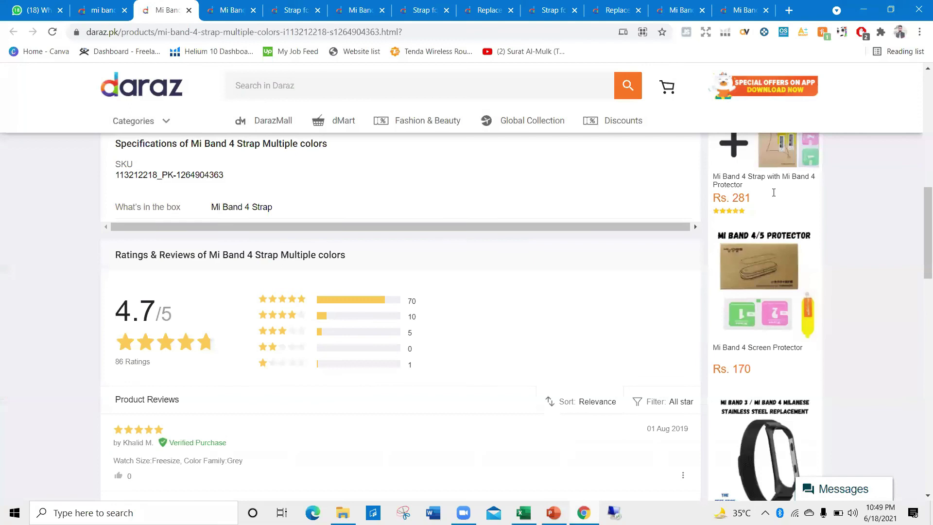
{"action": "key", "text": "alt+Tab"}
{"action": "left_click", "coordinate": [772, 192]}
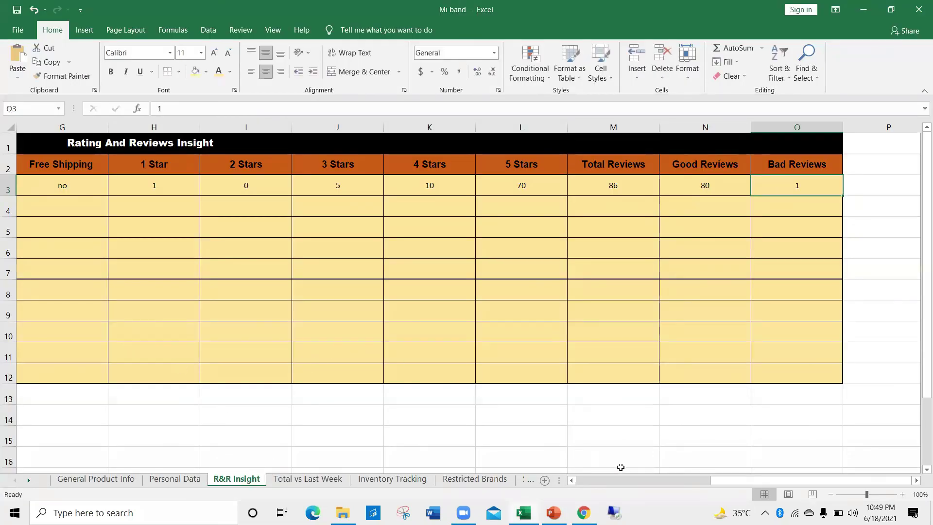
Look through the other Mi Band strap listings open on Daraz and the empty entries of the R&R Insight sheet.
{"action": "left_click_drag", "start_coordinate": [736, 479], "coordinate": [578, 480]}
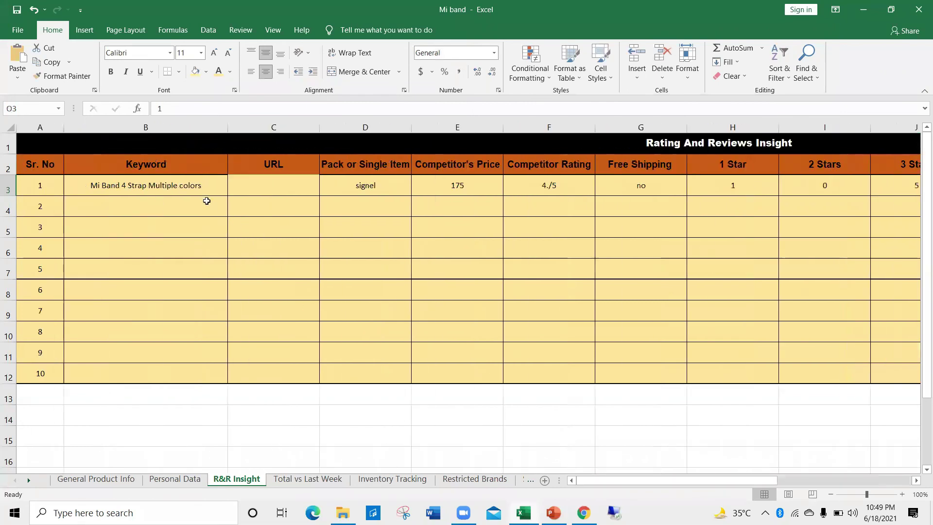
{"action": "key", "text": "alt+Tab"}
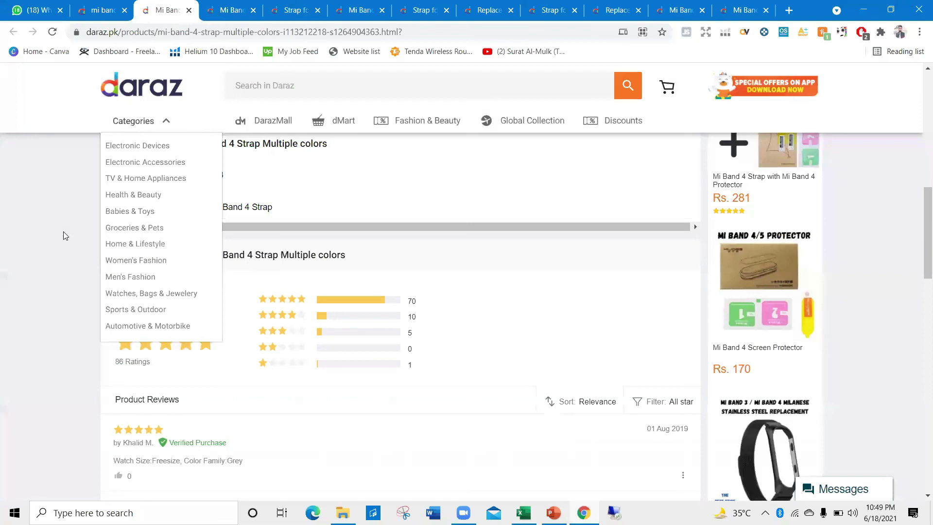
{"action": "key", "text": "ctrl+Tab"}
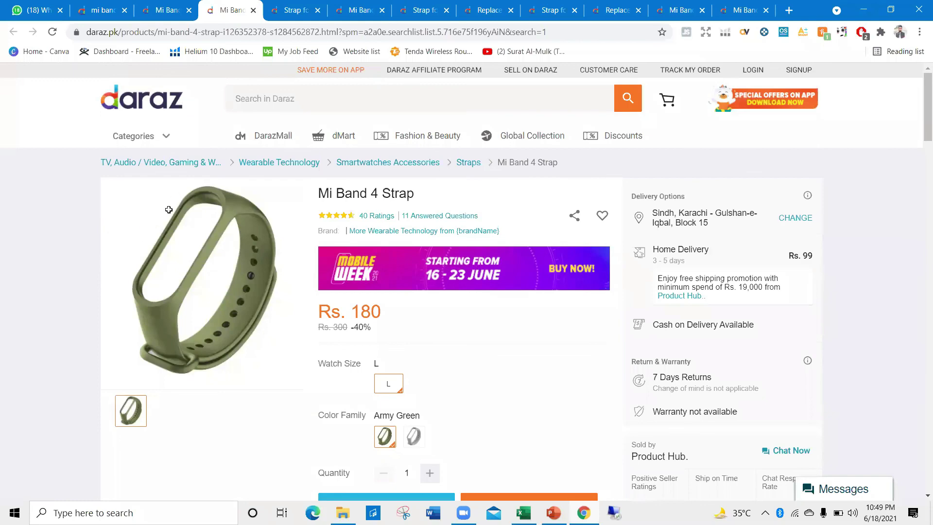
{"action": "key", "text": "alt+Tab"}
{"action": "key", "text": "alt+Tab"}
{"action": "left_click", "coordinate": [147, 10]}
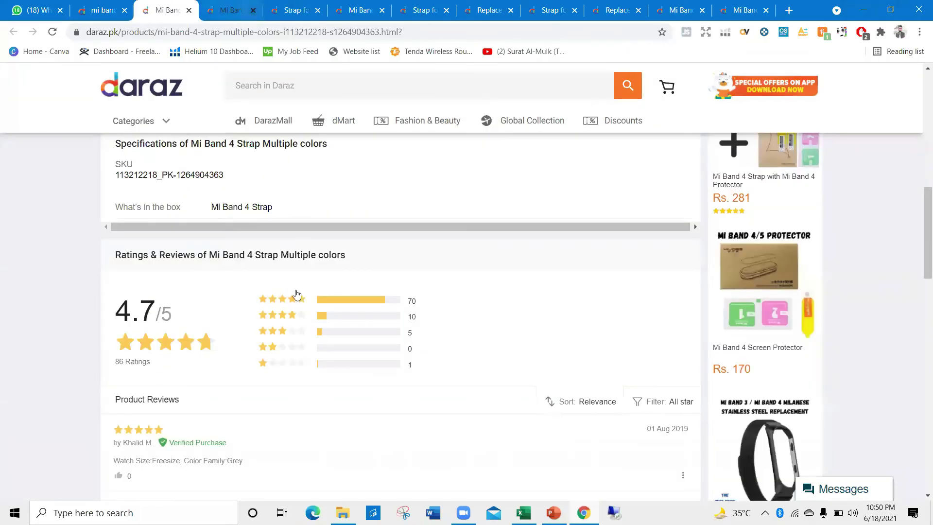
{"action": "left_click", "coordinate": [260, 17]}
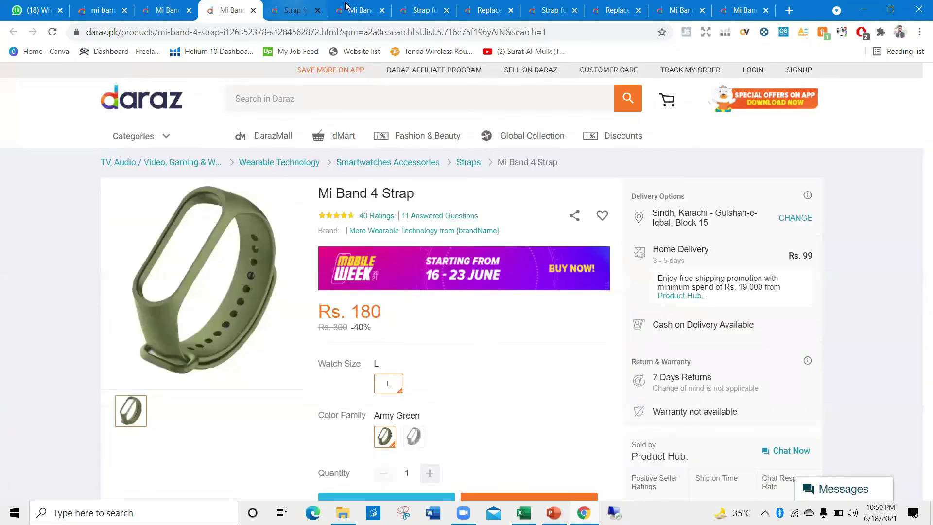
{"action": "left_click", "coordinate": [345, 9]}
{"action": "left_click", "coordinate": [486, 10]}
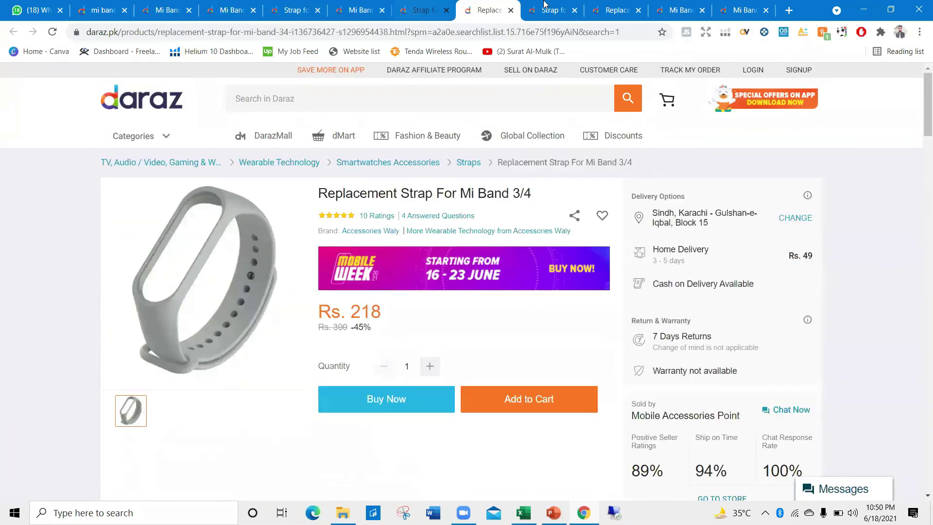
{"action": "left_click", "coordinate": [610, 9]}
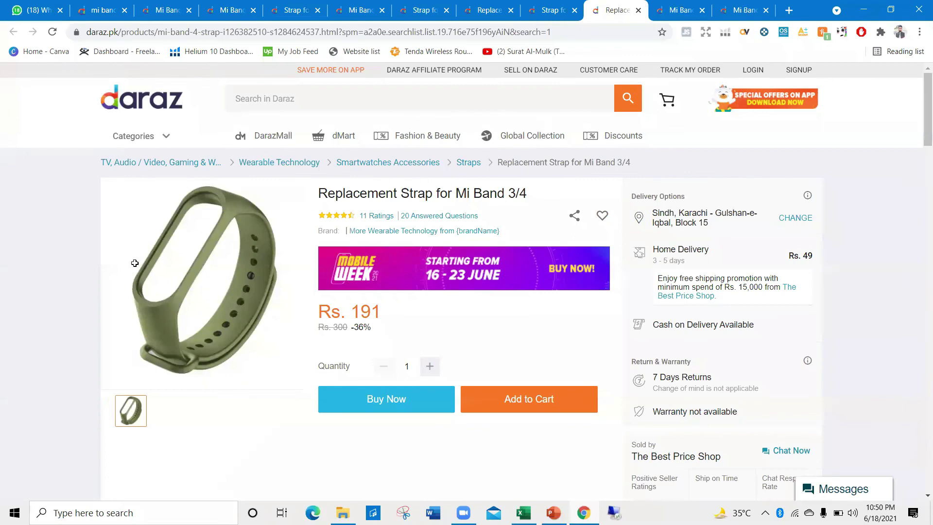
{"action": "key", "text": "alt+Tab"}
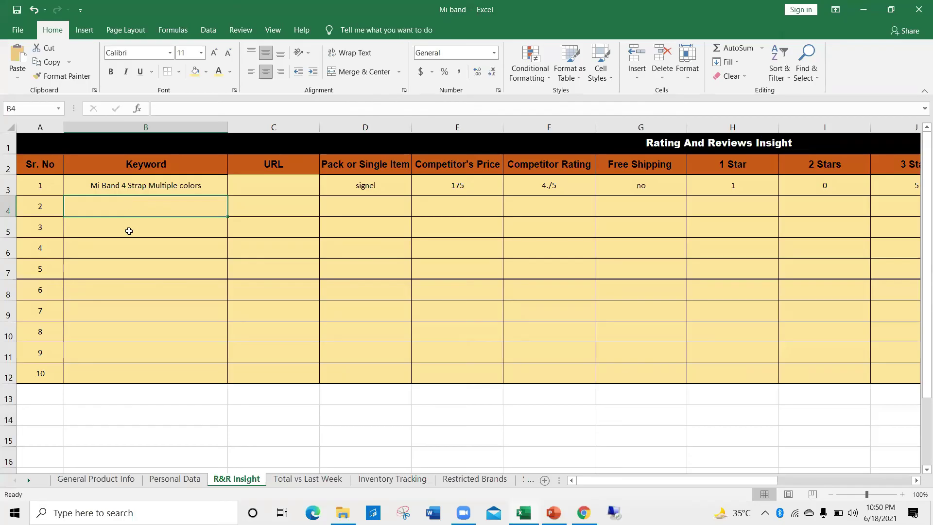
{"action": "left_click", "coordinate": [393, 203]}
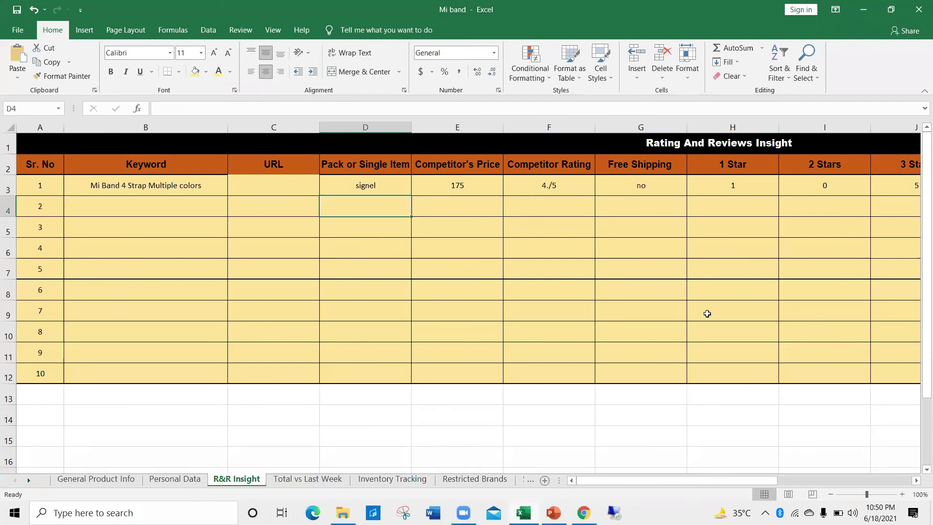
{"action": "key", "text": "Down"}
{"action": "key", "text": "Down"}
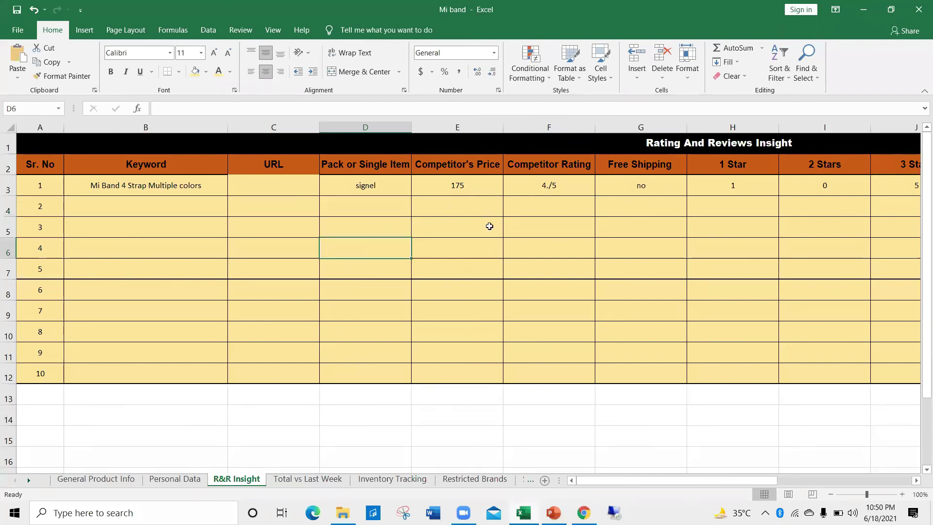
Open the Total vs Last Week sheet and enter 86 under Top 10 Total Reviews for entry 1.
{"action": "left_click", "coordinate": [307, 480]}
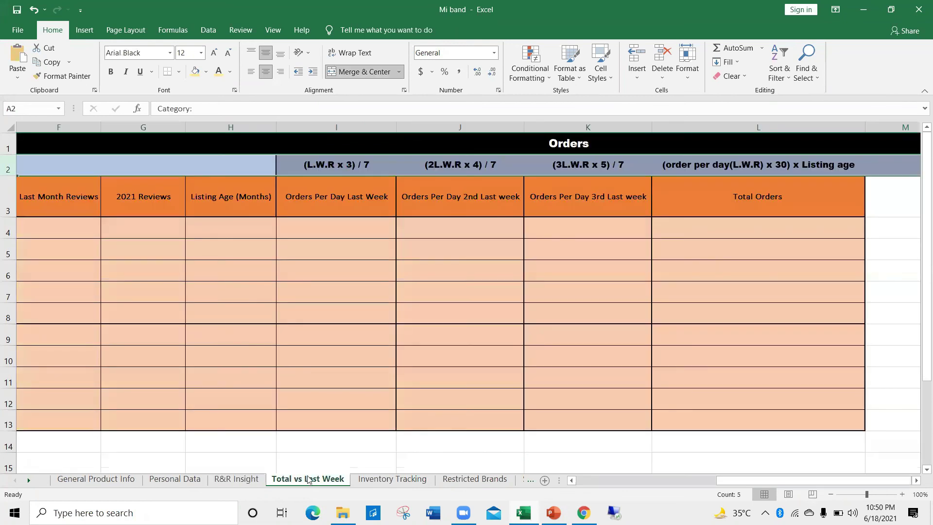
{"action": "left_click_drag", "start_coordinate": [717, 482], "coordinate": [543, 478]}
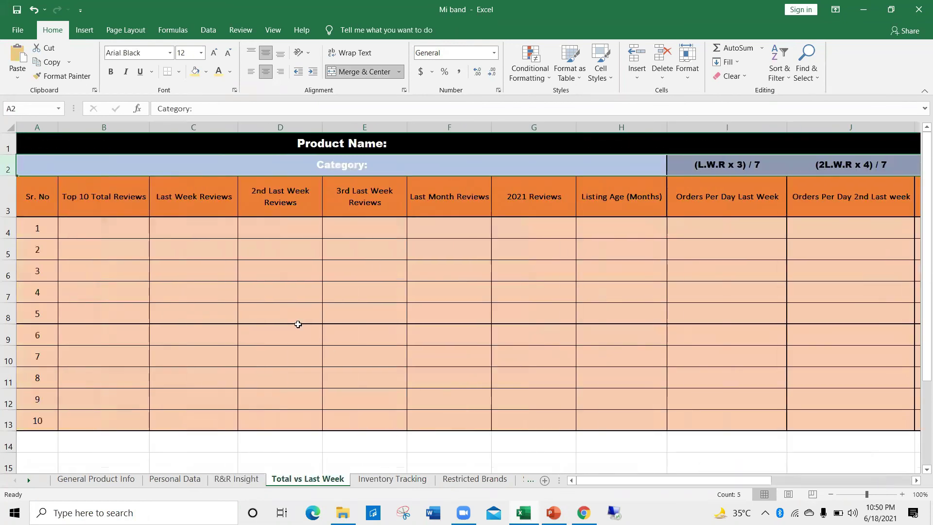
{"action": "double_click", "coordinate": [111, 225]}
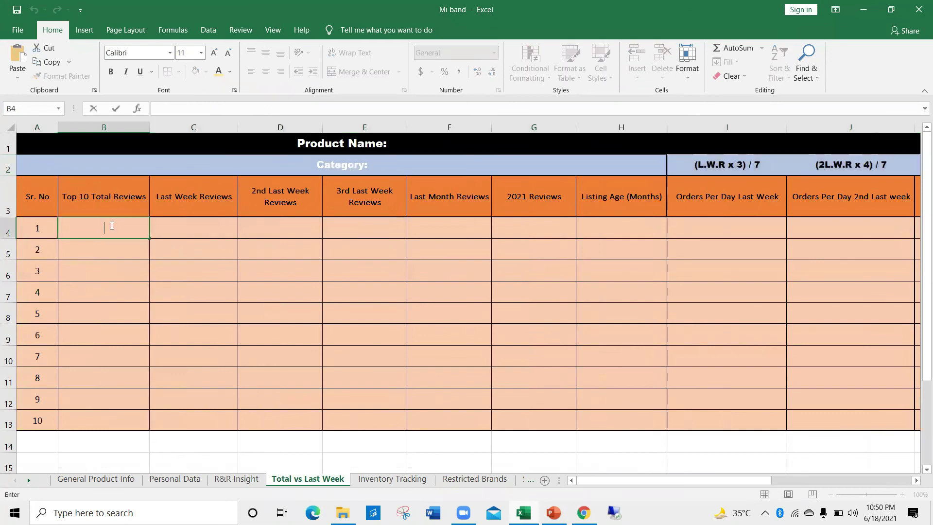
{"action": "type", "text": "86"}
Return to the Mi Band 4 Strap Multiple colors listing on Daraz and sort its product reviews by Recent.
{"action": "double_click", "coordinate": [176, 222]}
{"action": "key", "text": "alt+Tab"}
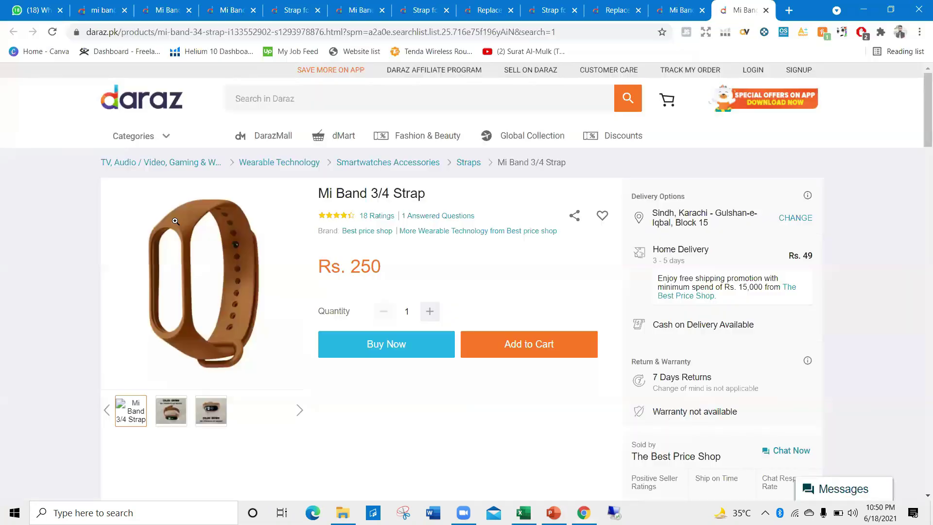
{"action": "left_click", "coordinate": [178, 11]}
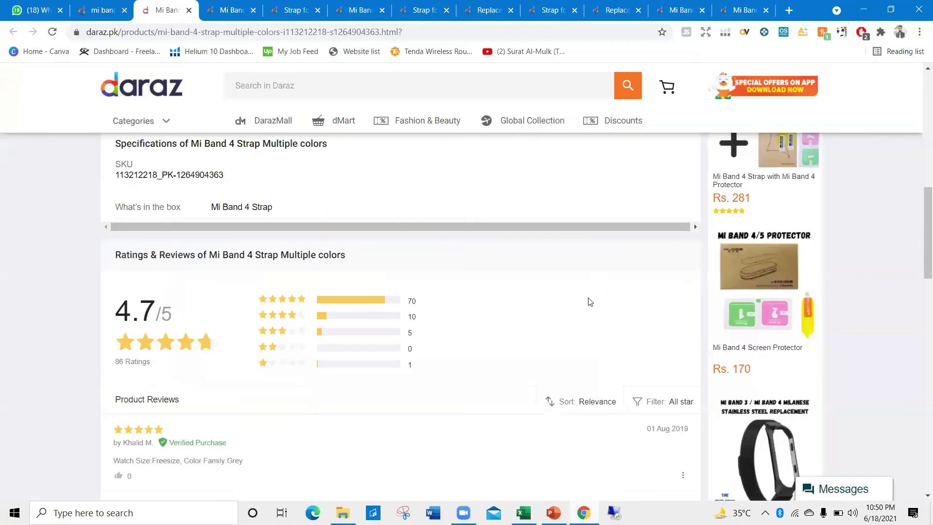
{"action": "scroll", "coordinate": [567, 325], "scroll_direction": "down", "scroll_amount": 3}
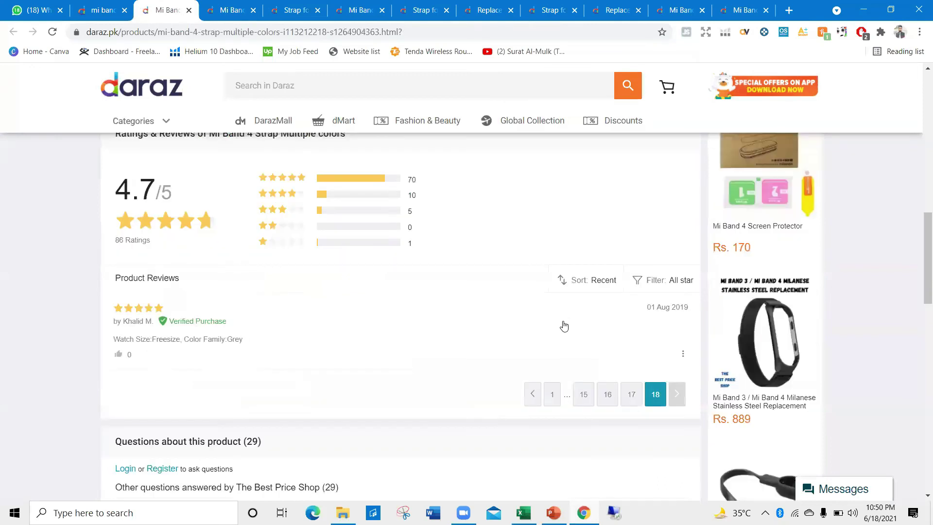
{"action": "scroll", "coordinate": [664, 230], "scroll_direction": "down", "scroll_amount": 2}
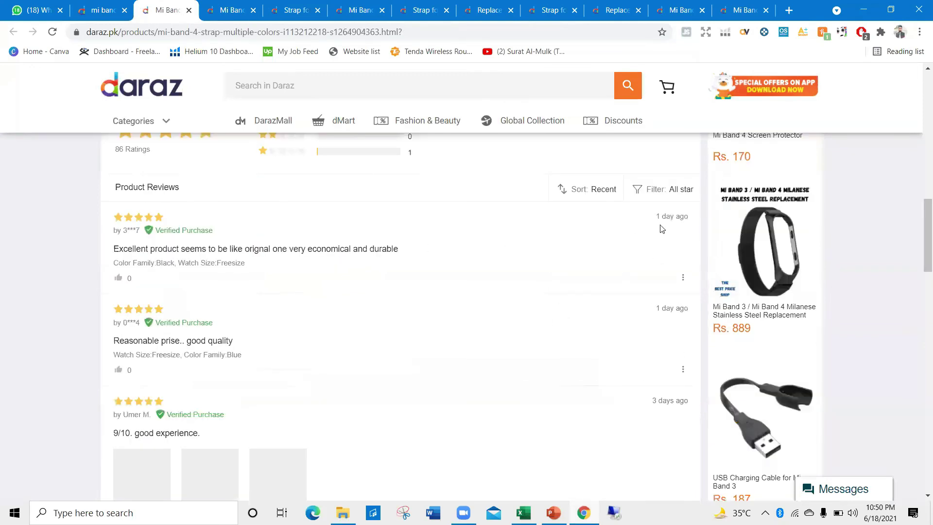
Count the reviews up to one week old on Daraz and enter 7 under Last Week Reviews for entry 1 in Excel.
{"action": "scroll", "coordinate": [669, 294], "scroll_direction": "down", "scroll_amount": 4}
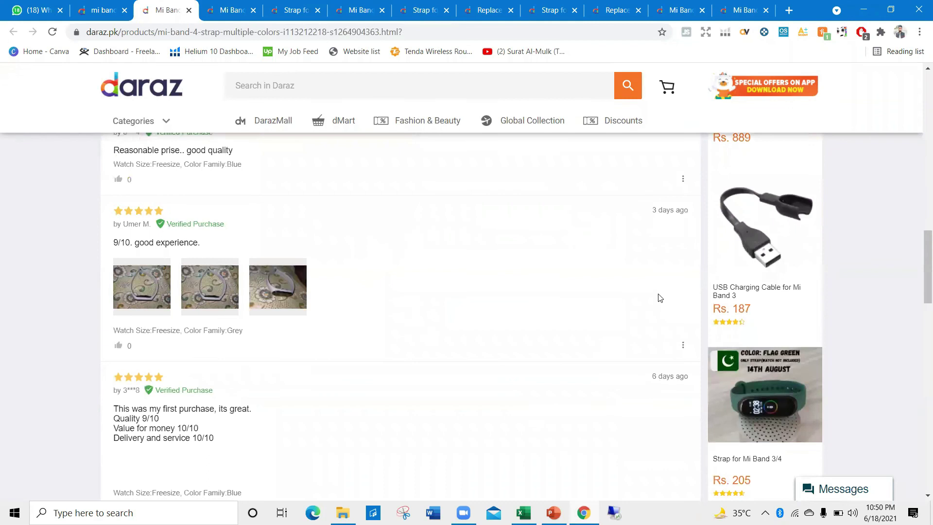
{"action": "scroll", "coordinate": [650, 299], "scroll_direction": "up", "scroll_amount": 3}
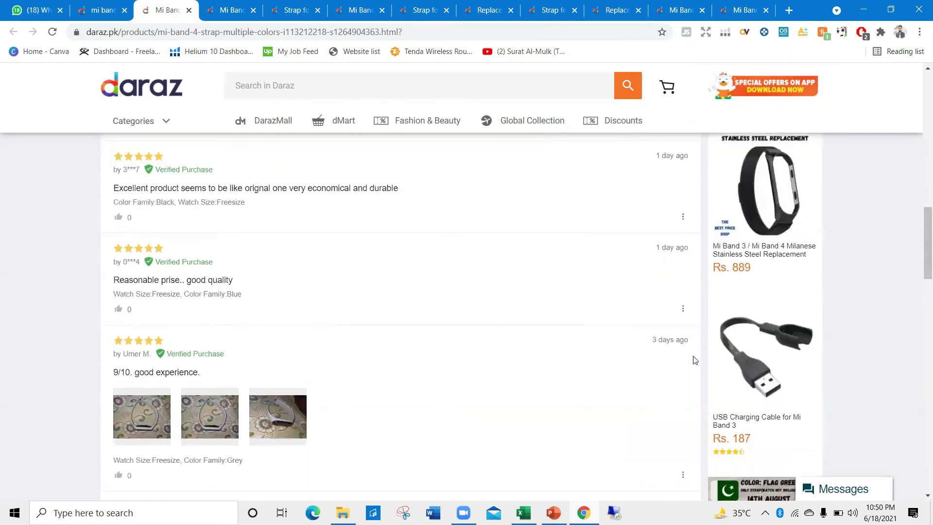
{"action": "scroll", "coordinate": [669, 379], "scroll_direction": "down", "scroll_amount": 4}
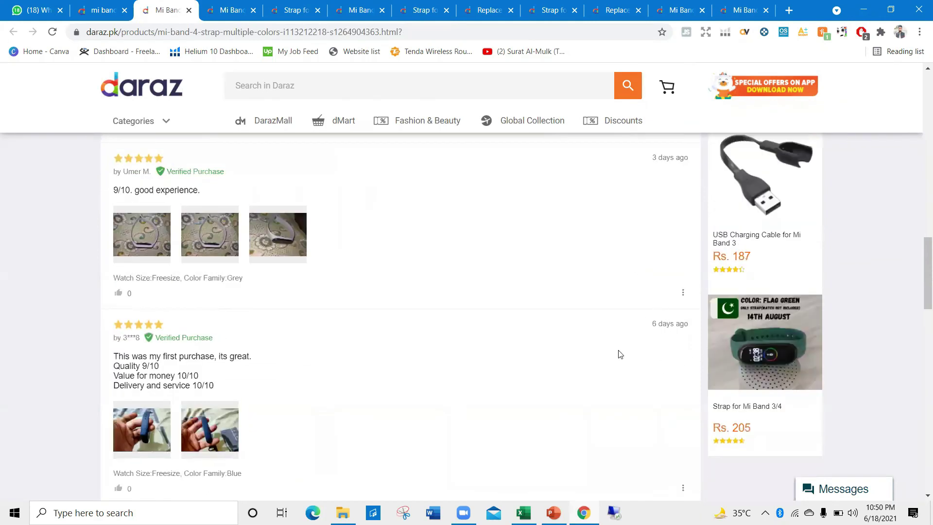
{"action": "scroll", "coordinate": [585, 372], "scroll_direction": "down", "scroll_amount": 5}
{"action": "left_click", "coordinate": [588, 368]}
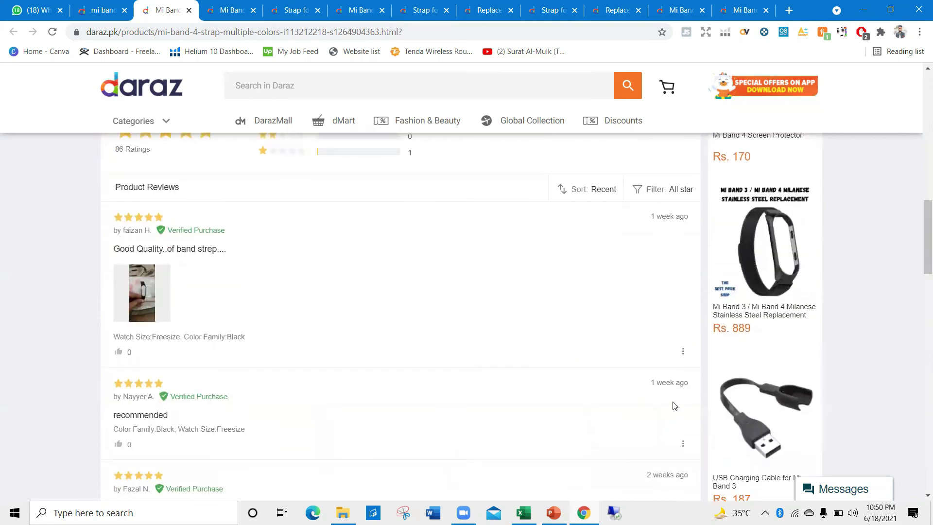
{"action": "key", "text": "alt+Tab"}
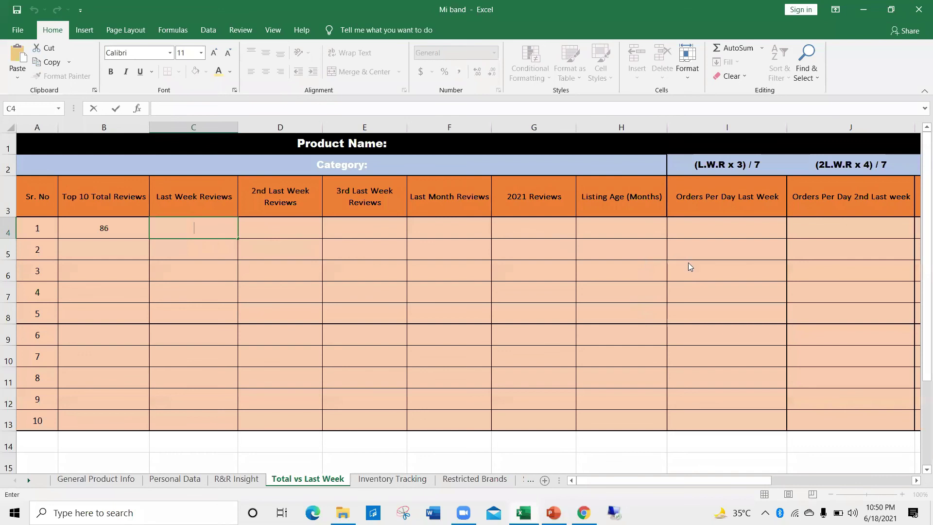
{"action": "key", "text": "alt+Tab"}
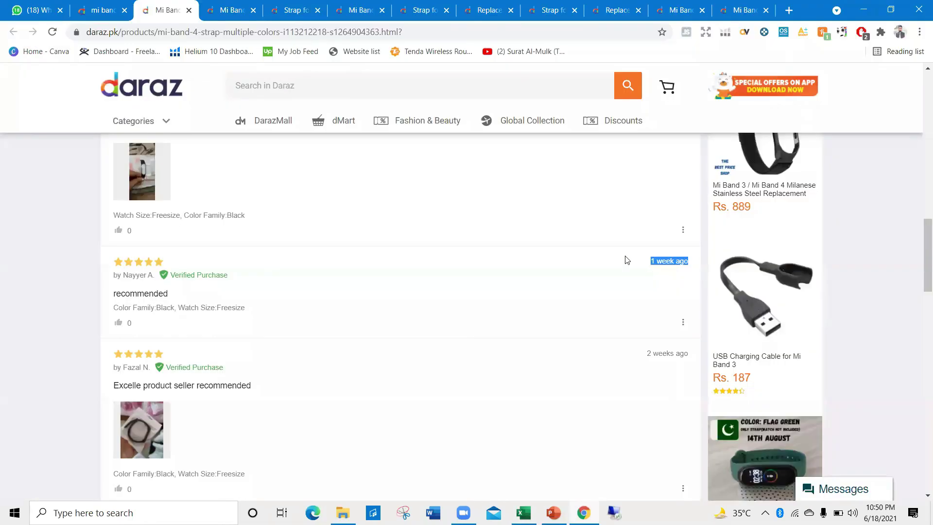
{"action": "key", "text": "alt+Tab"}
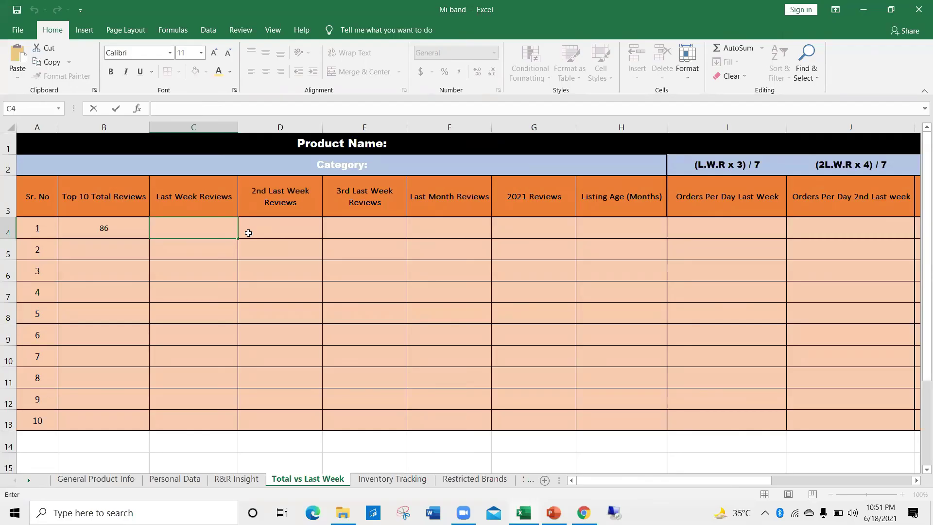
{"action": "type", "text": "7"}
Count the listing's two-week-old reviews on Daraz and enter 6 under 2nd Last Week Reviews for entry 1 in Excel.
{"action": "left_click", "coordinate": [272, 225]}
{"action": "key", "text": "alt+Tab"}
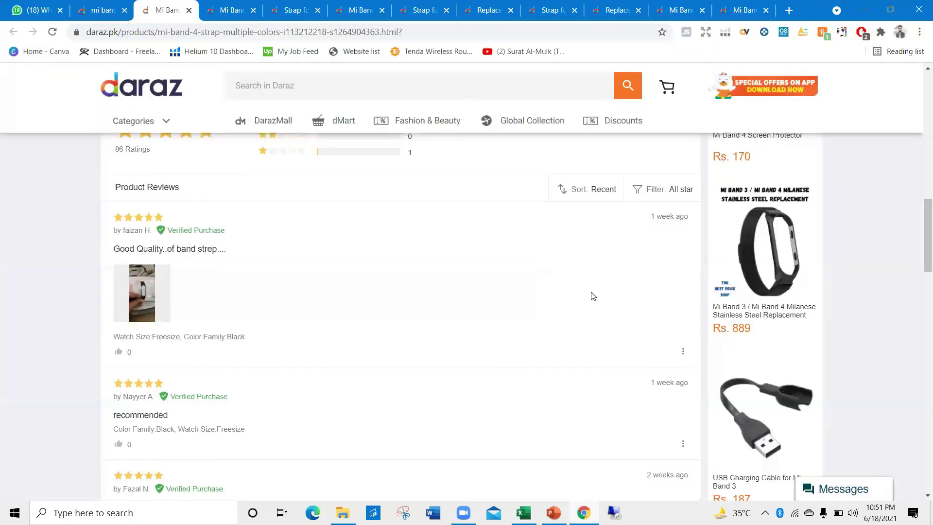
{"action": "scroll", "coordinate": [651, 248], "scroll_direction": "down", "scroll_amount": 3}
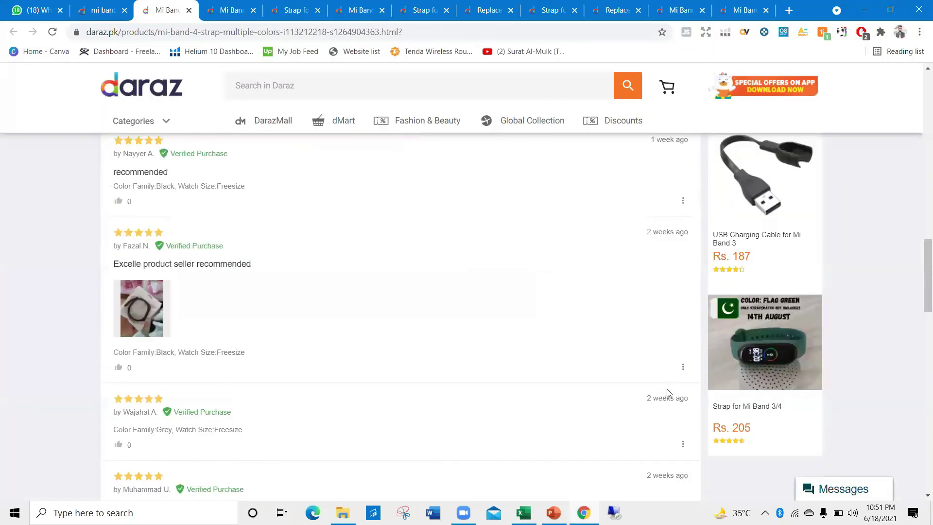
{"action": "scroll", "coordinate": [618, 400], "scroll_direction": "down", "scroll_amount": 3}
{"action": "left_click", "coordinate": [618, 384]}
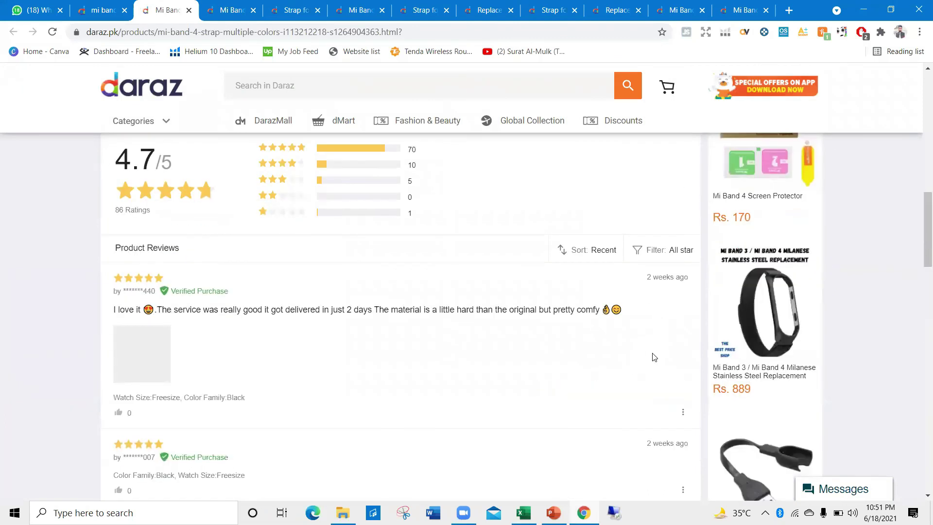
{"action": "key", "text": "alt+Tab"}
{"action": "type", "text": "5"}
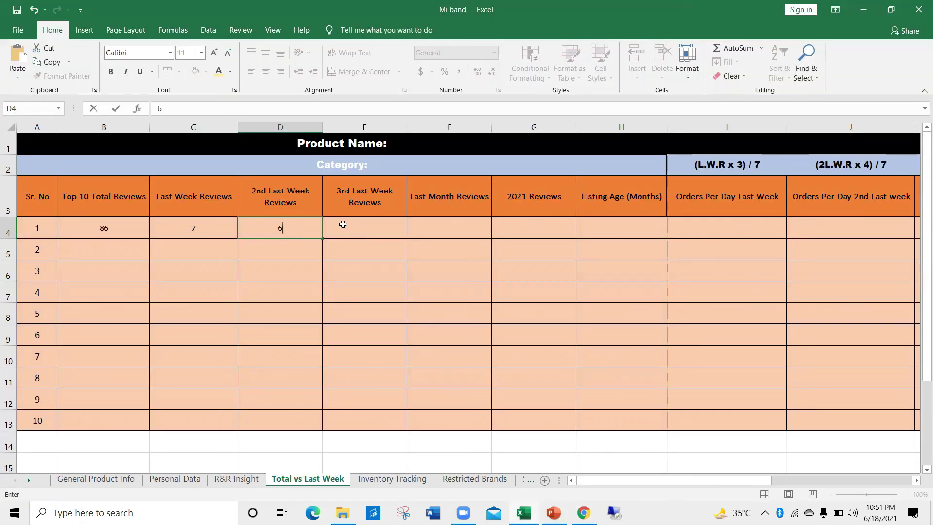
{"action": "left_click", "coordinate": [341, 224]}
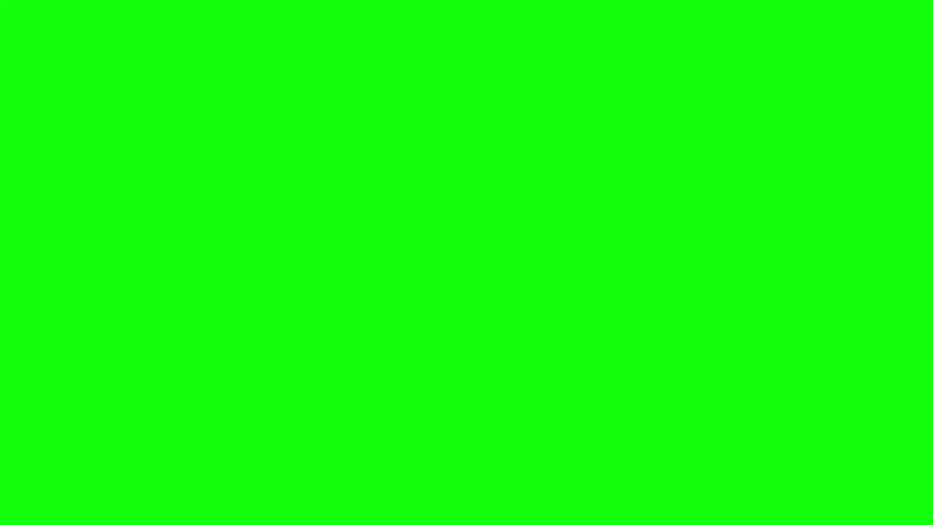